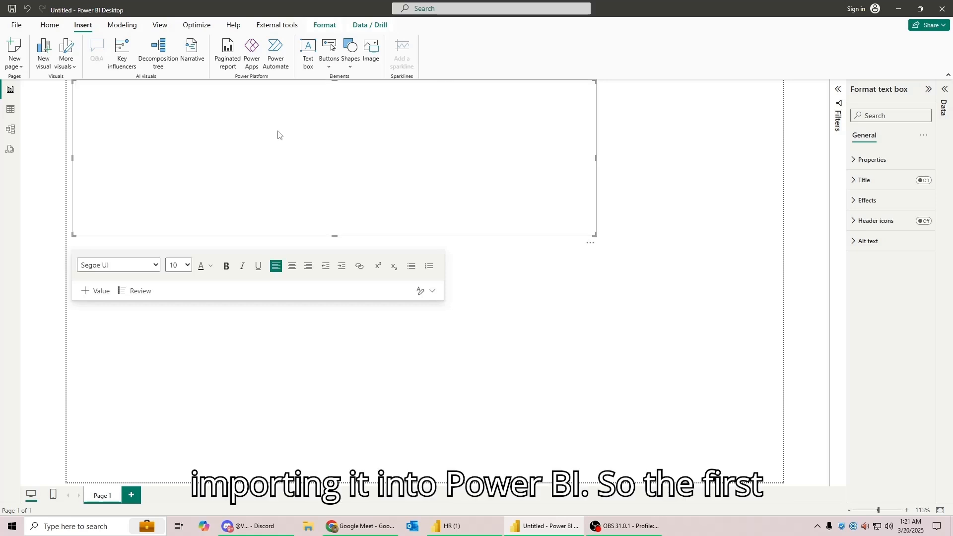
# Write PA0001-PA0008 in the text box to note the range of source HR tables
pyautogui.write('PA')
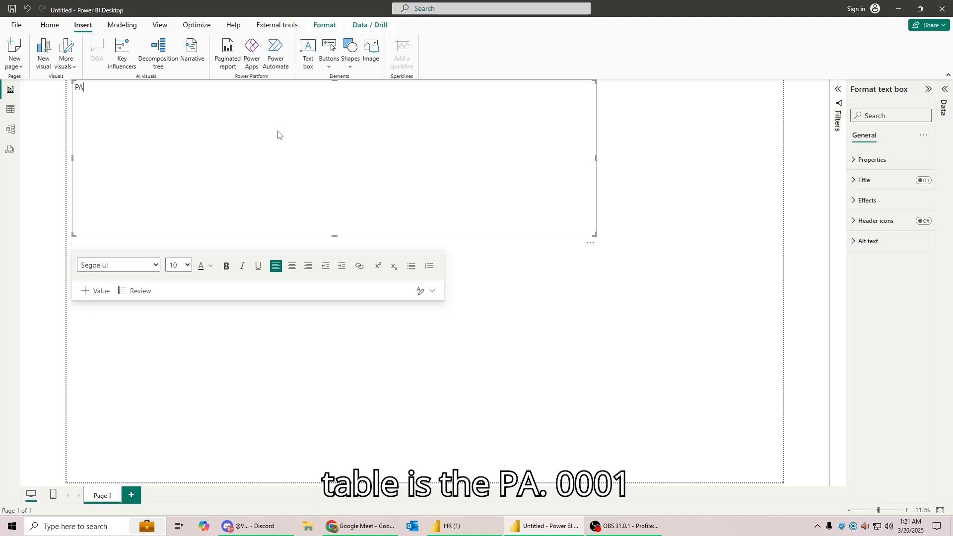
pyautogui.write('0001')
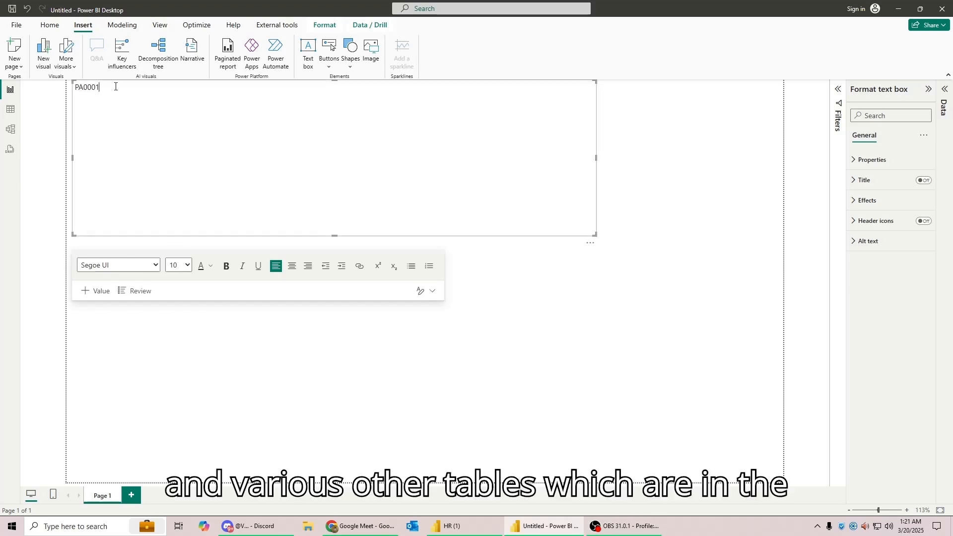
pyautogui.write('-')
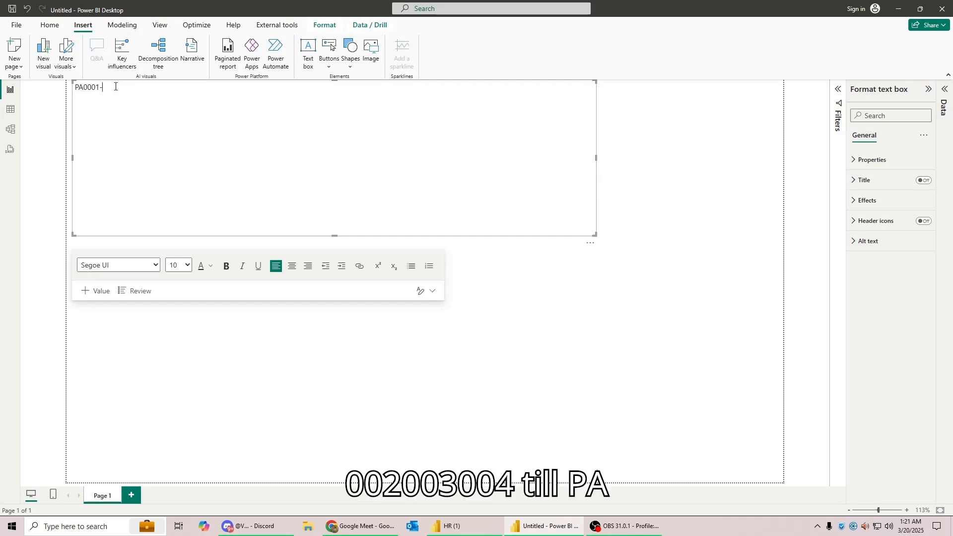
pyautogui.write('PA0008')
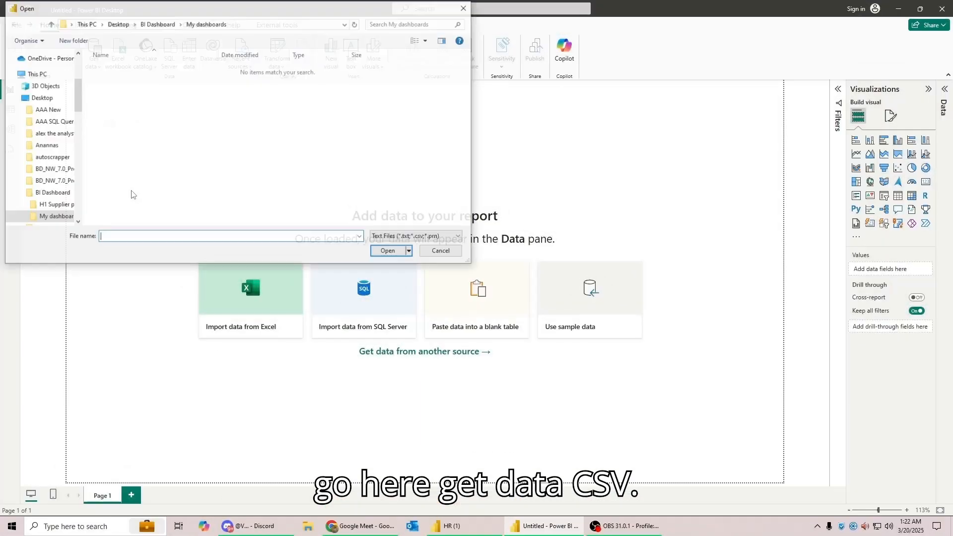
# Pick HR(PA0001-8)_Data.csv from the Desktop\Youtube\Data folder as the CSV source and open it for transformation in Power Query
pyautogui.moveTo(76, 109); pyautogui.dragTo(89, 195)
pyautogui.click(45, 161)
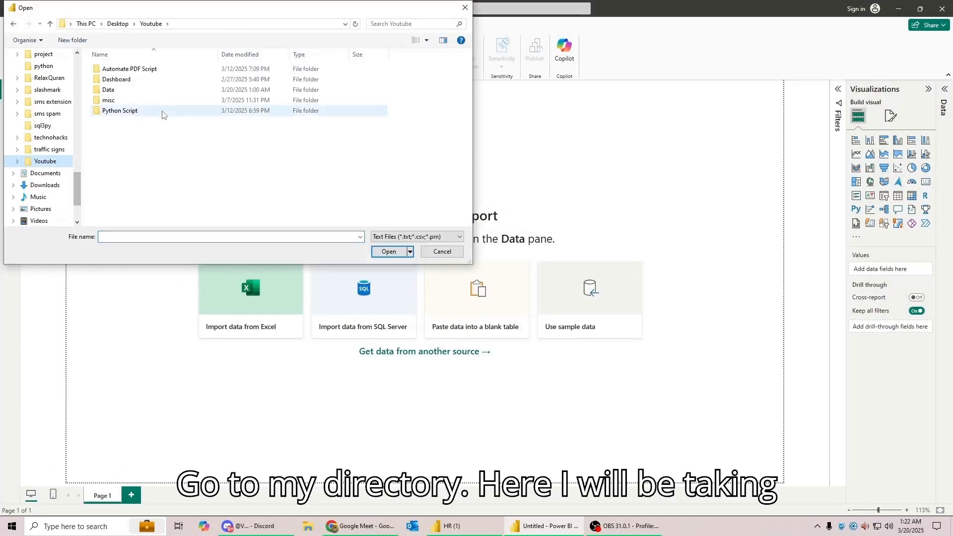
pyautogui.doubleClick(128, 90)
pyautogui.click(158, 100)
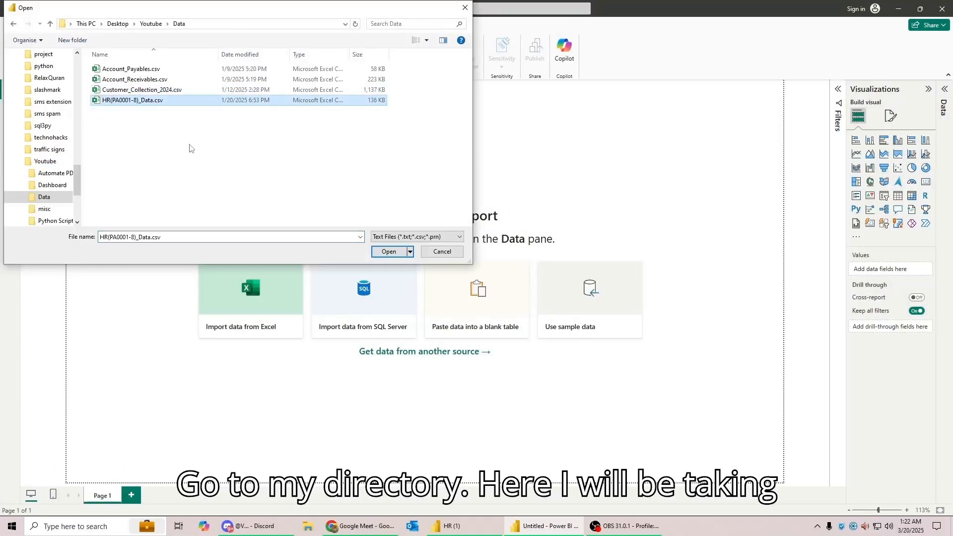
pyautogui.click(389, 251)
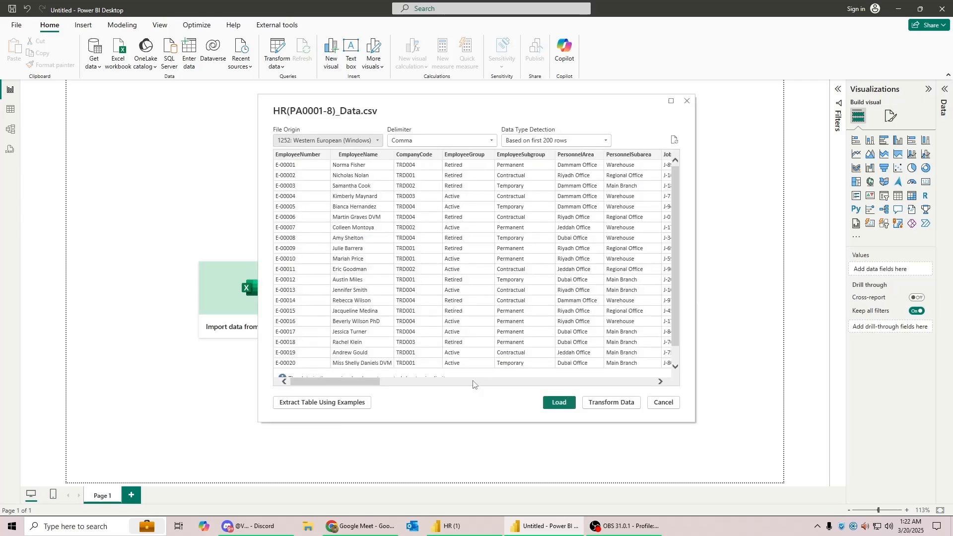
pyautogui.click(621, 404)
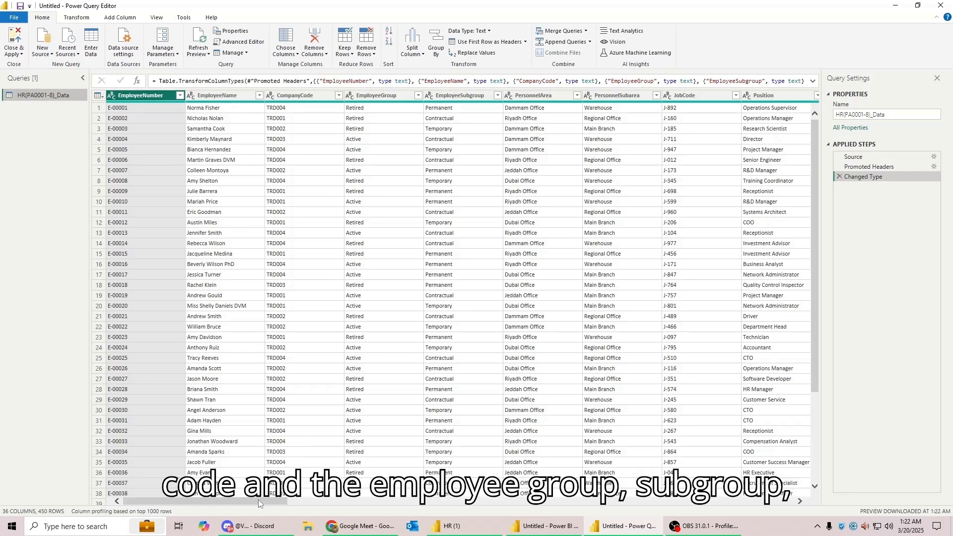
# Examine the HR table's columns, from employee and position details through absence, address and wage data to the pay dates
pyautogui.moveTo(258, 499); pyautogui.dragTo(395, 499)
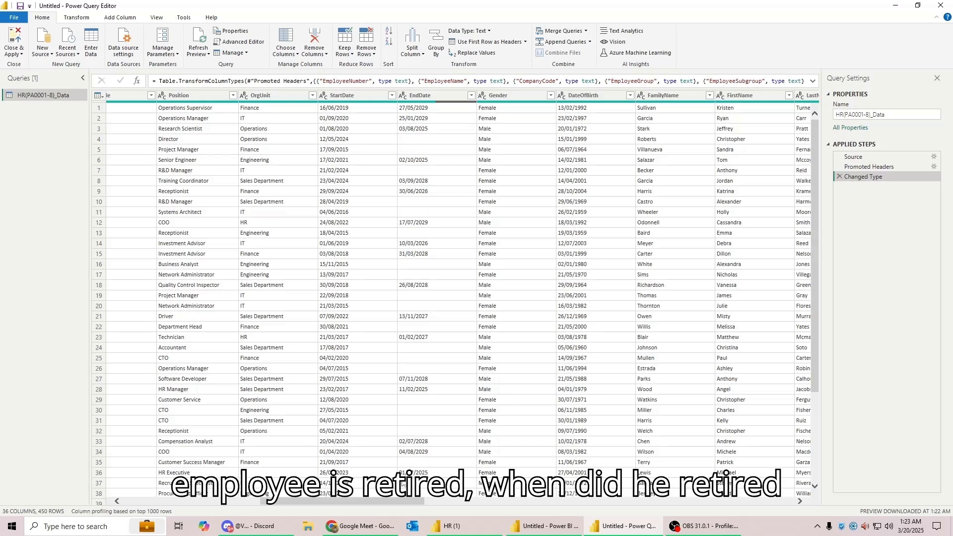
pyautogui.moveTo(369, 501); pyautogui.dragTo(455, 509)
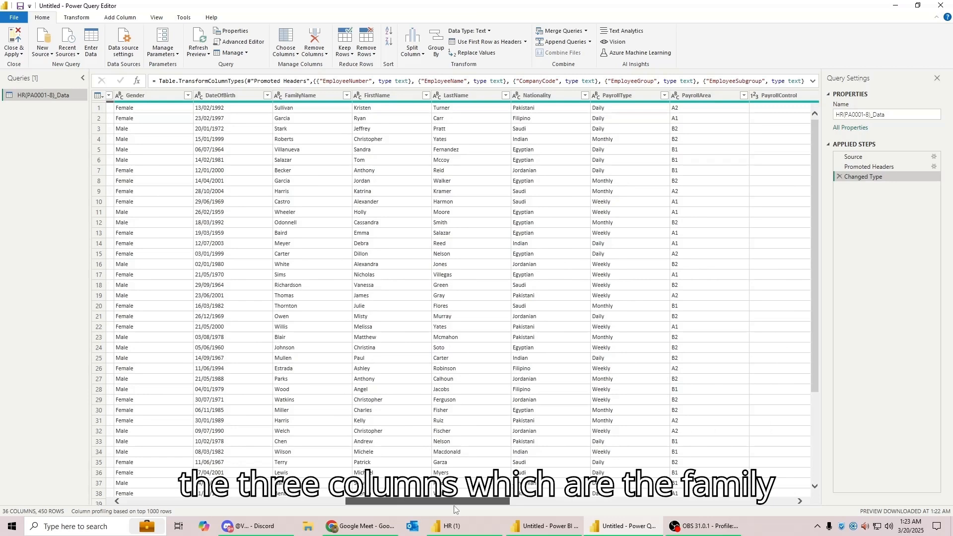
pyautogui.moveTo(454, 509); pyautogui.dragTo(560, 510)
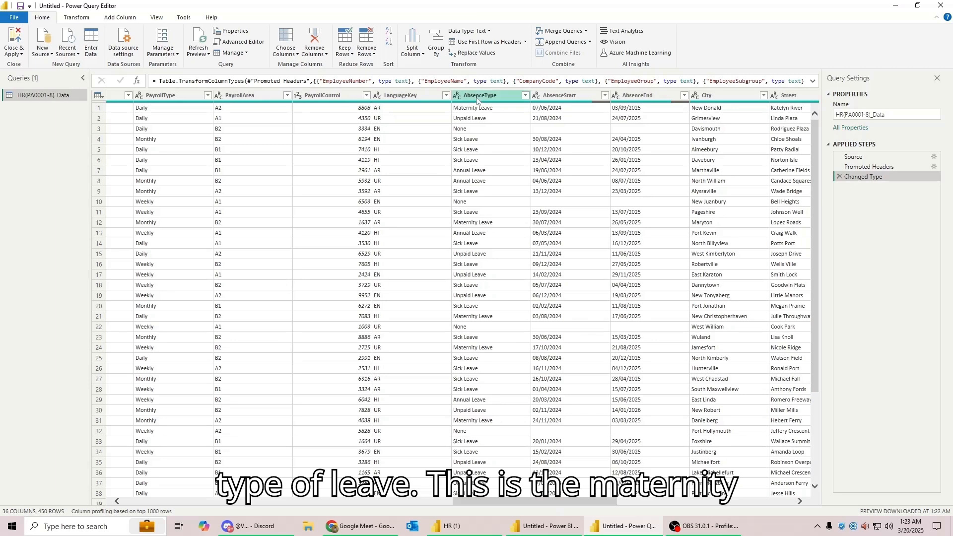
pyautogui.moveTo(523, 502); pyautogui.dragTo(614, 501)
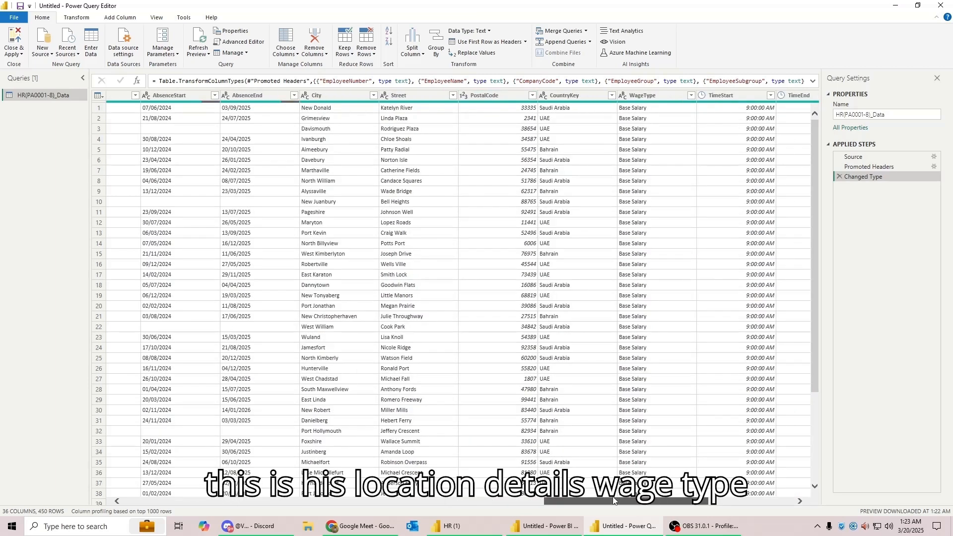
pyautogui.moveTo(614, 501); pyautogui.dragTo(660, 500)
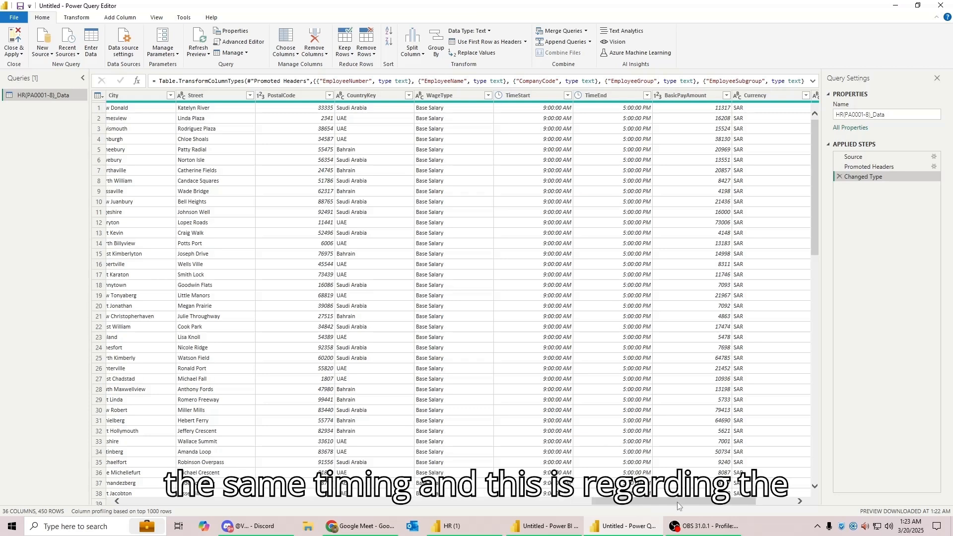
pyautogui.moveTo(678, 502); pyautogui.dragTo(709, 502)
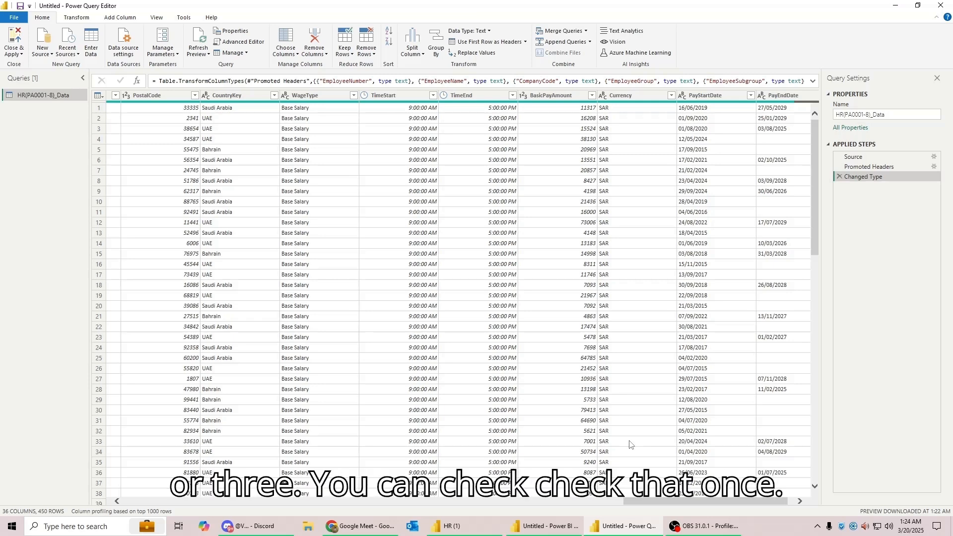
pyautogui.hscroll(1, 629, 442)
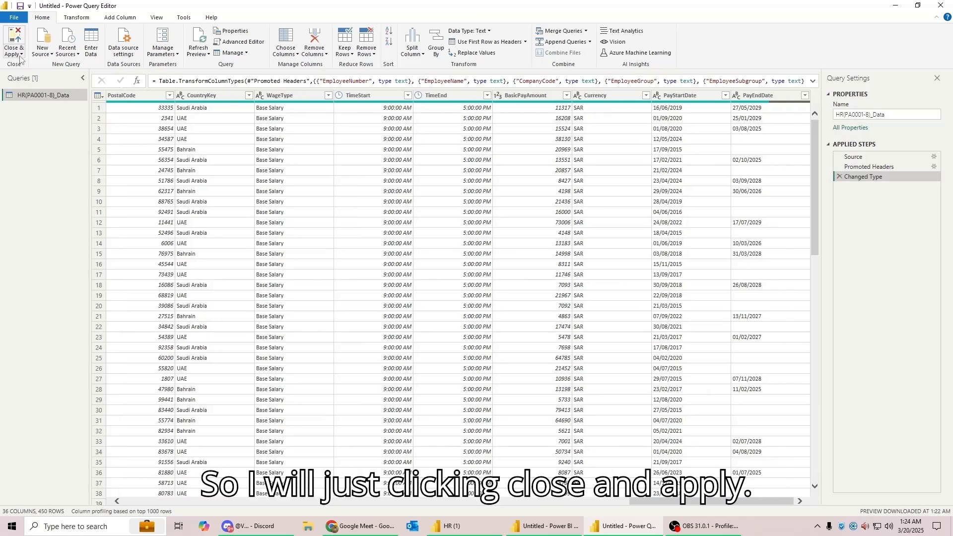
pyautogui.click(21, 55)
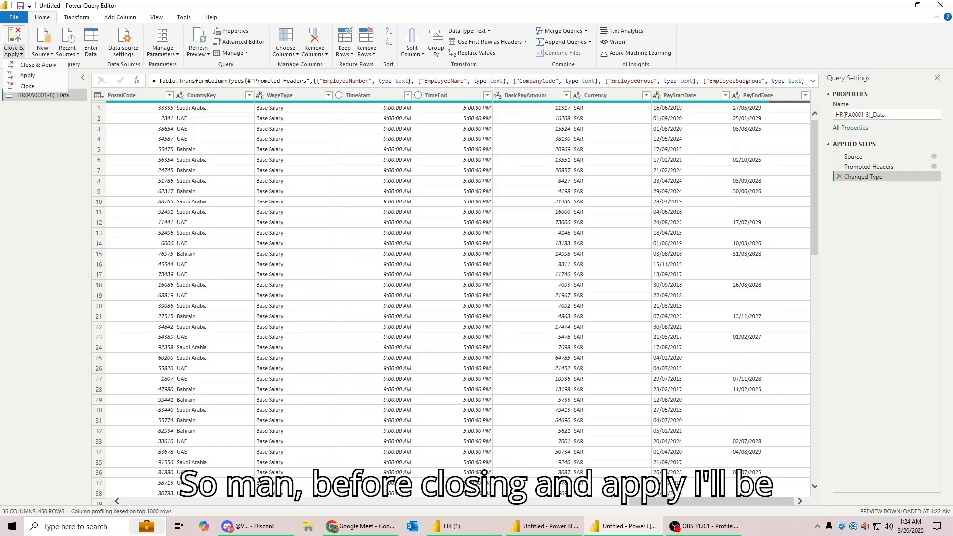
# Replace the HR query's code in the Advanced Editor with the previously copied script that adds the DOBYear, Age and AgeGroup columns
pyautogui.click(235, 42)
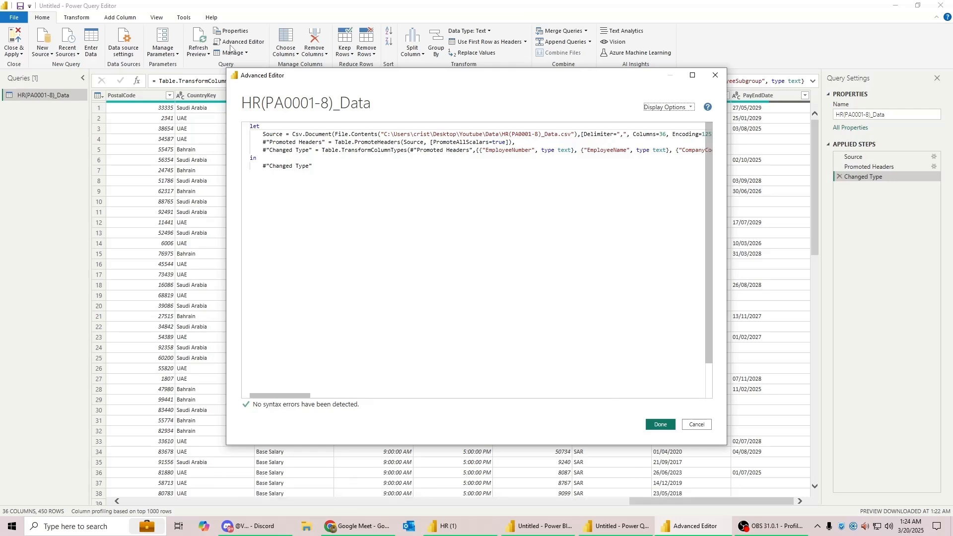
pyautogui.hotkey('ctrl', 'a')
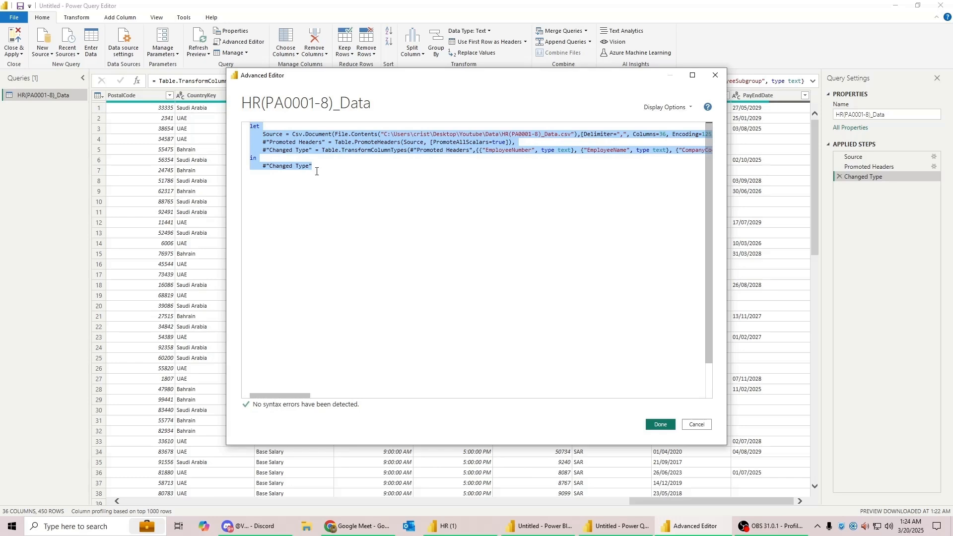
pyautogui.press('super+v')
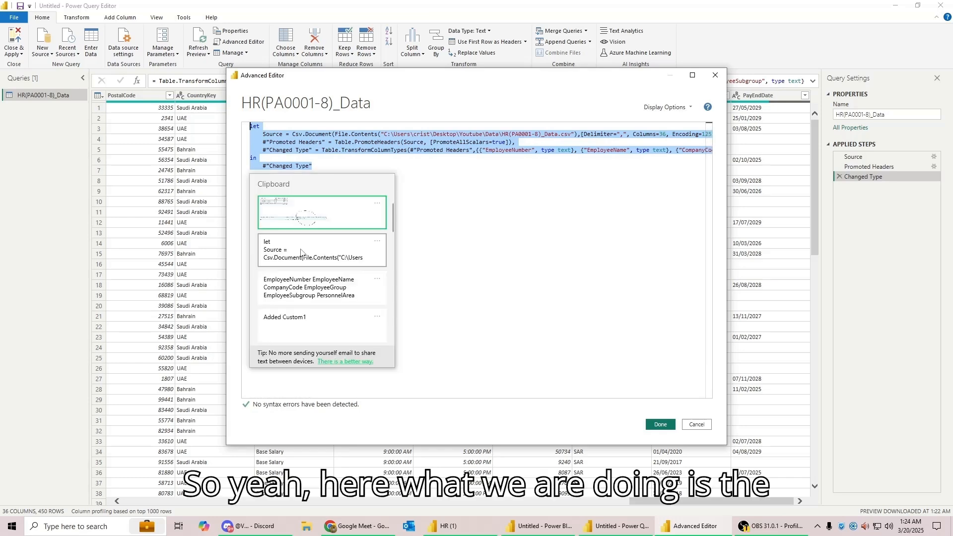
pyautogui.click(301, 252)
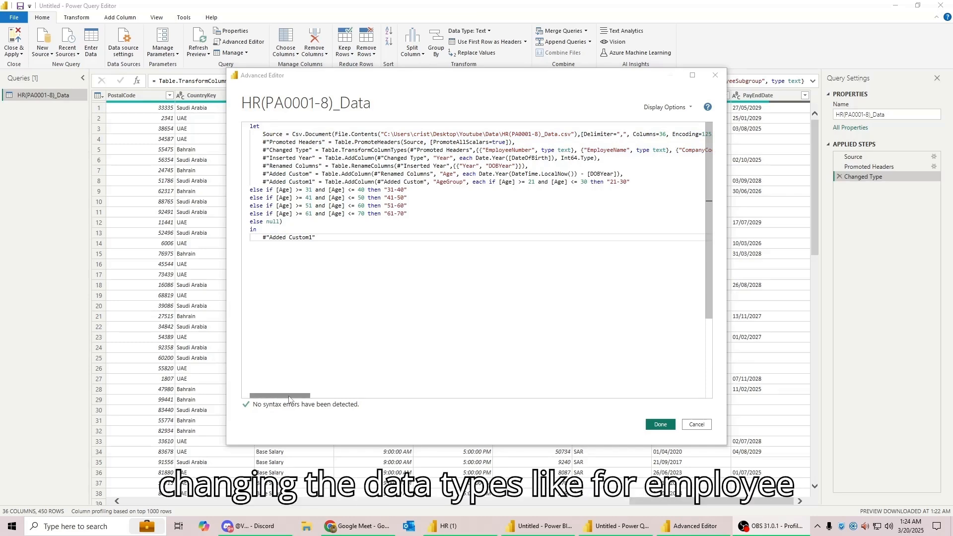
pyautogui.moveTo(289, 398); pyautogui.dragTo(261, 401)
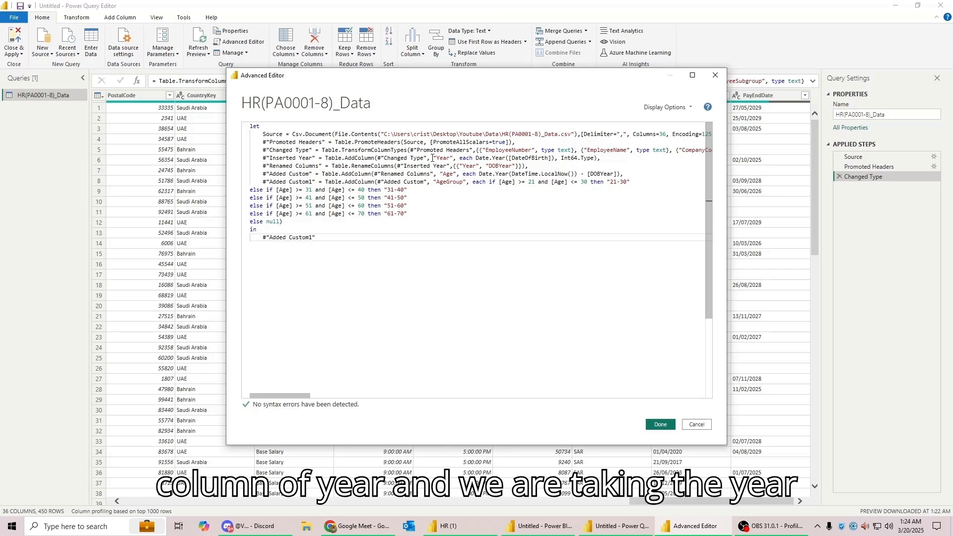
pyautogui.click(562, 159)
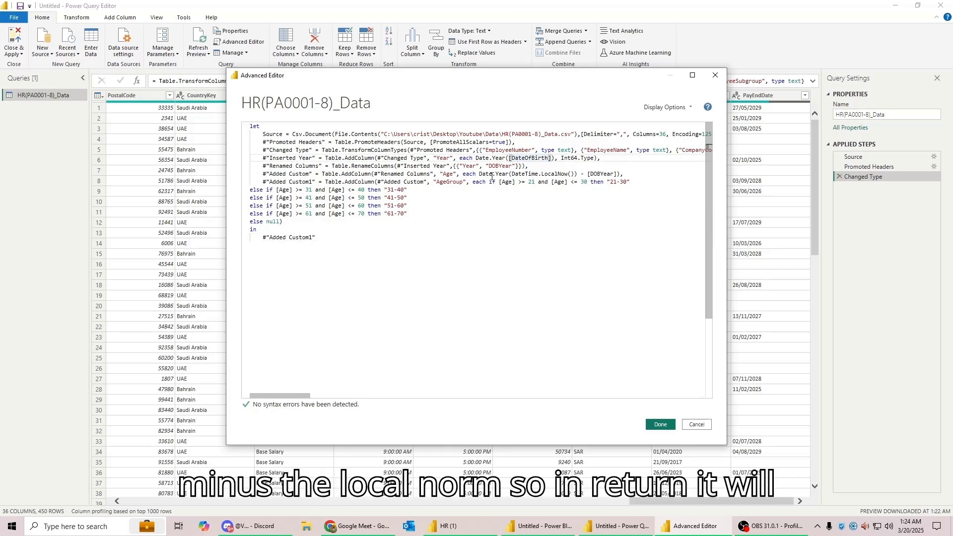
pyautogui.click(586, 172)
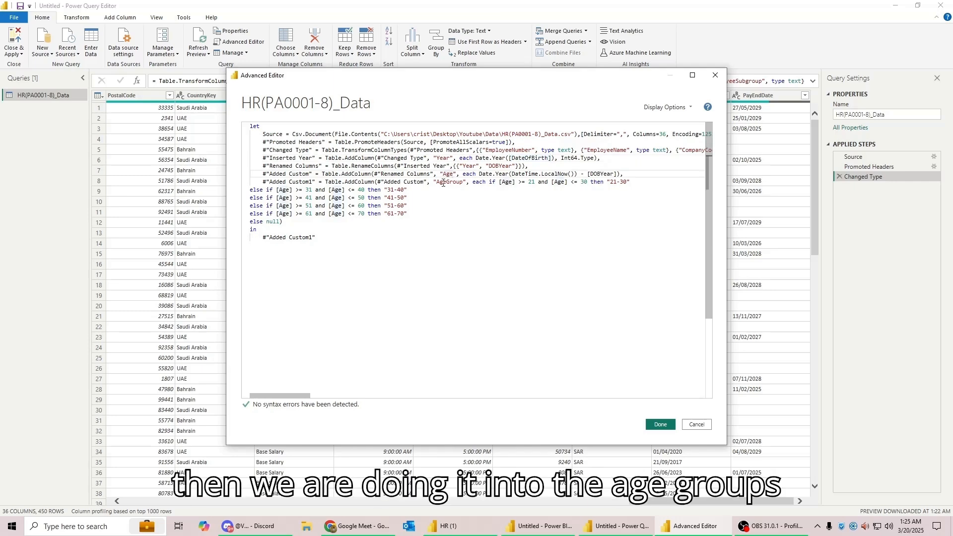
pyautogui.doubleClick(443, 182)
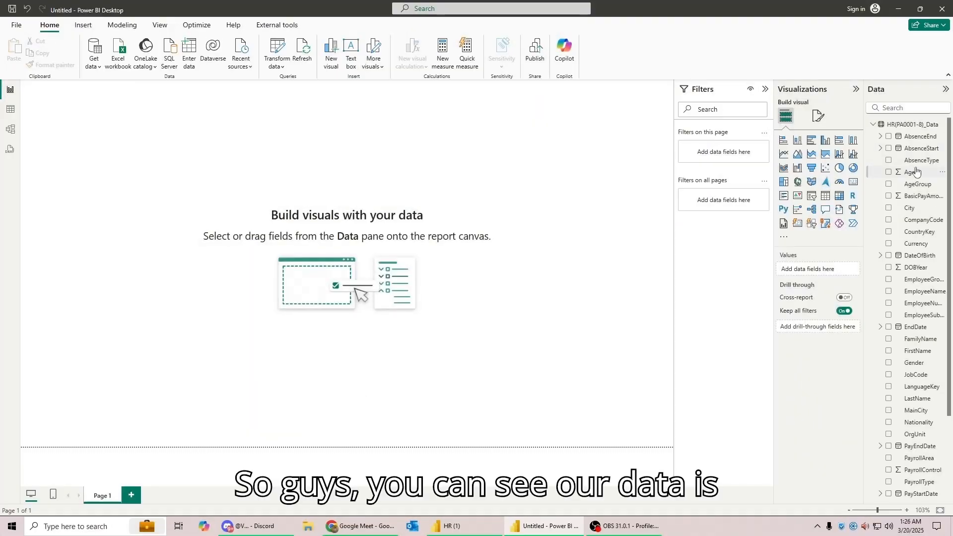
# Look over the imported HR fields and collapse the Filters pane to widen the report canvas
pyautogui.scroll(-3, 916, 297)
pyautogui.scroll(3, 916, 296)
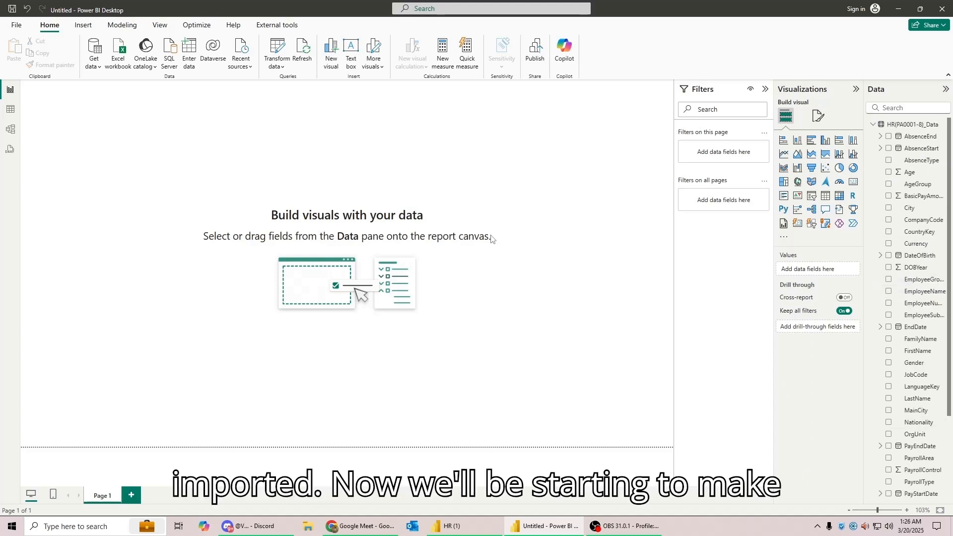
pyautogui.click(765, 89)
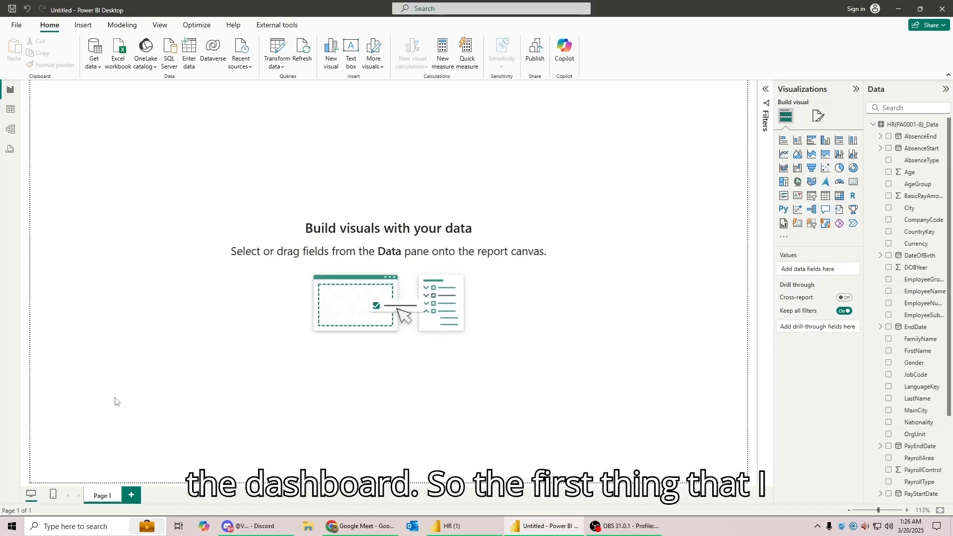
# Rename the report page Page 1 as HR
pyautogui.doubleClick(98, 492)
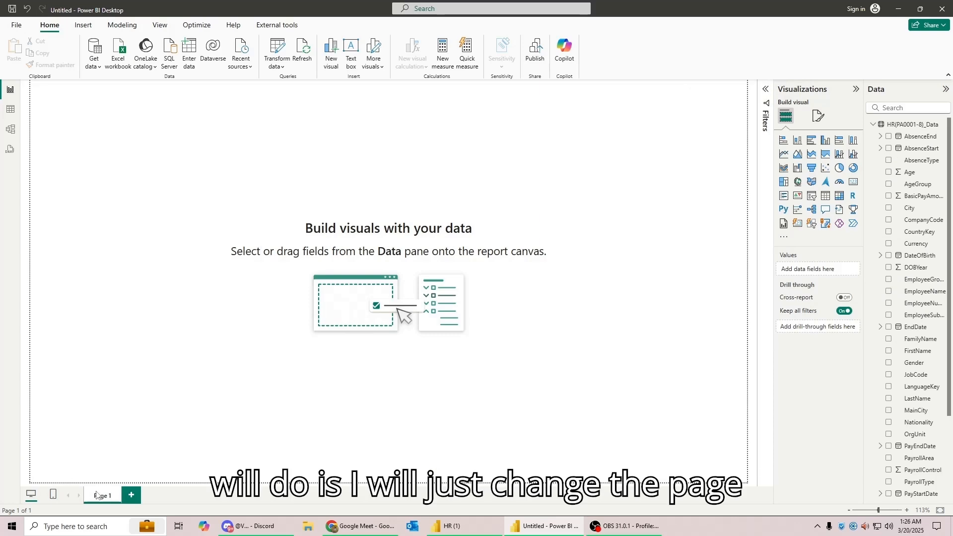
pyautogui.press('BackSpace')
pyautogui.press('BackSpace')
pyautogui.press('BackSpace')
pyautogui.press('BackSpace')
pyautogui.press('BackSpace')
pyautogui.press('BackSpace')
pyautogui.write('HR')
pyautogui.press('Return')
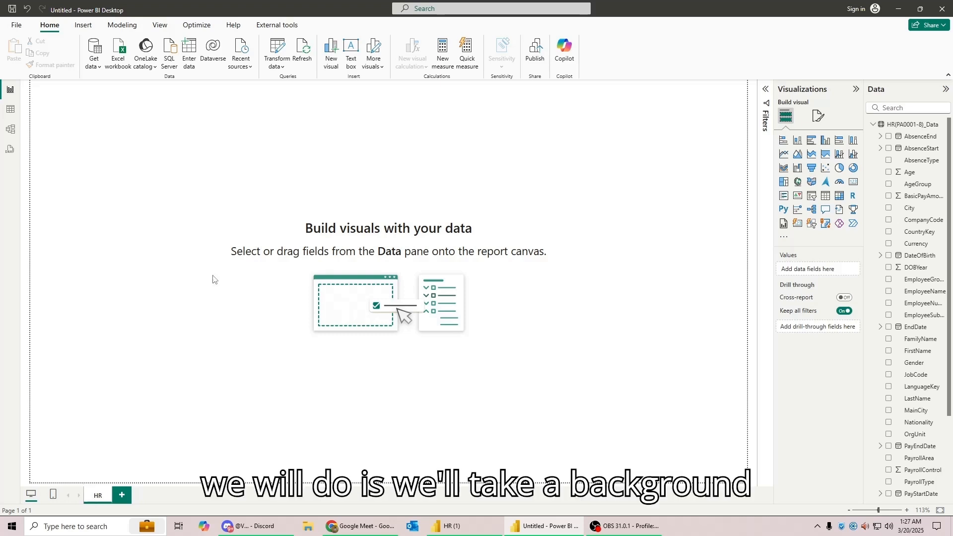
# Set the HR page's canvas background to the near-black shade from the theme colors
pyautogui.click(819, 117)
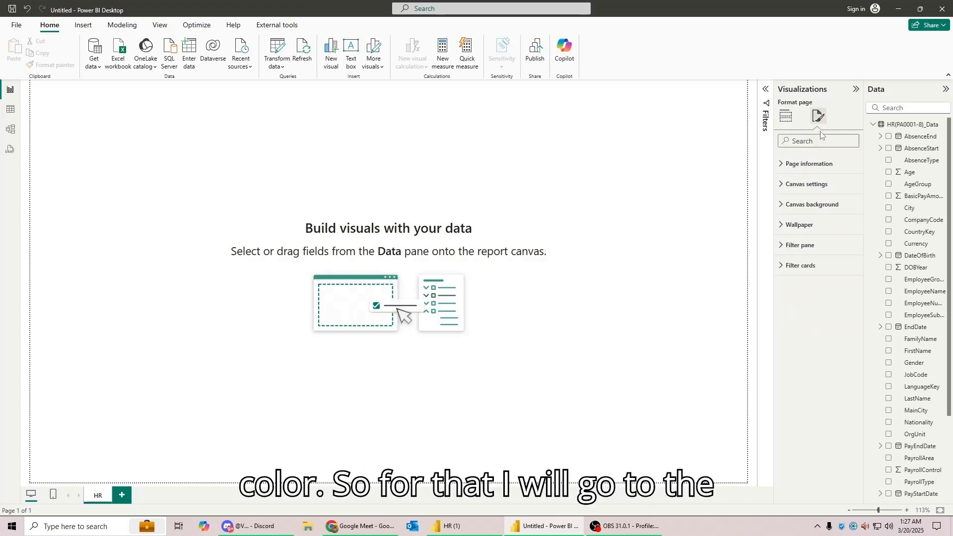
pyautogui.click(807, 184)
pyautogui.click(807, 184)
pyautogui.click(813, 204)
pyautogui.click(800, 239)
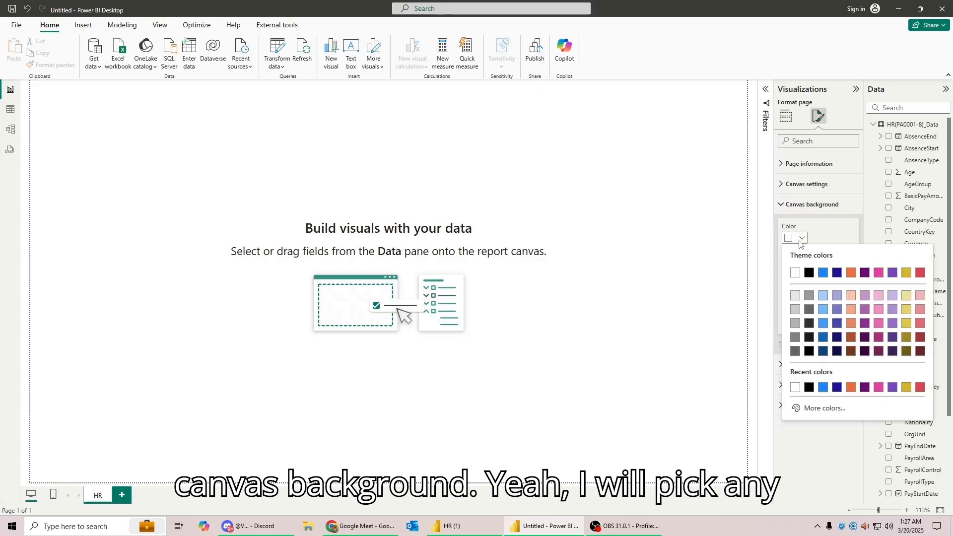
pyautogui.click(810, 323)
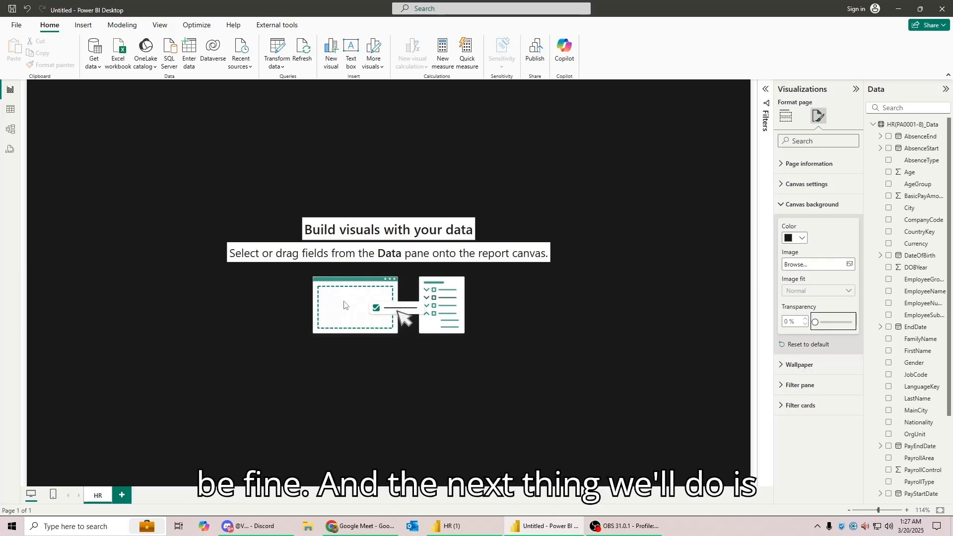
pyautogui.click(344, 305)
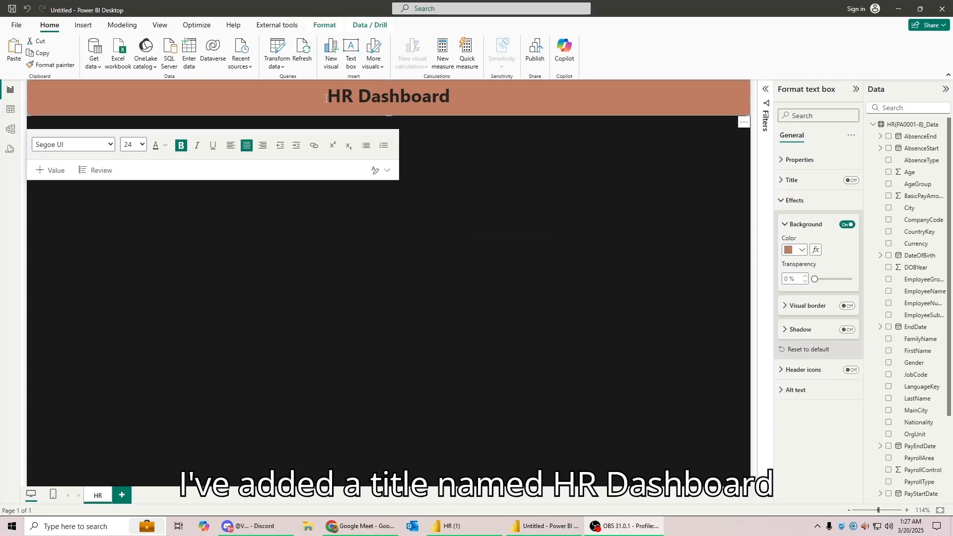
# Change the HR Dashboard title text box's background color to the custom hex value #B08D72
pyautogui.moveTo(326, 98); pyautogui.dragTo(450, 98)
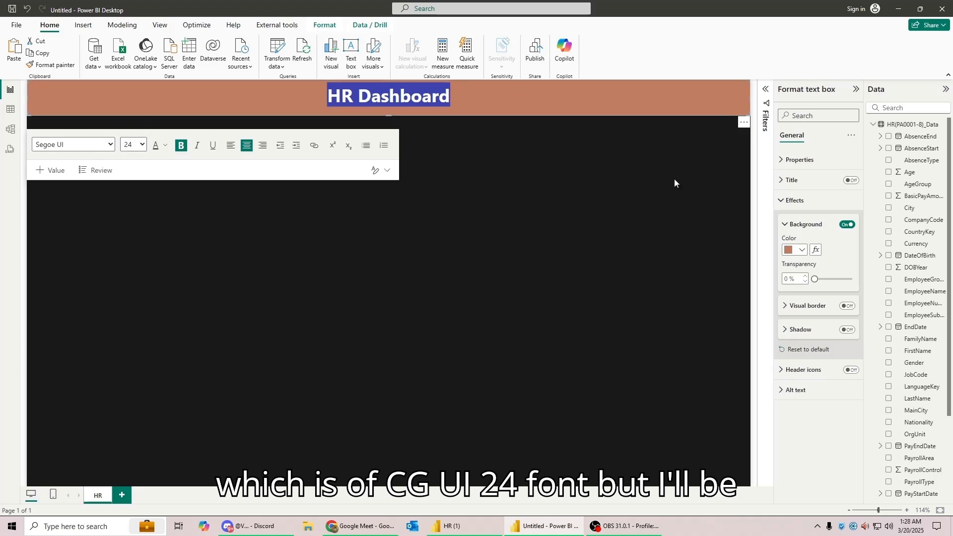
pyautogui.click(815, 249)
pyautogui.click(689, 113)
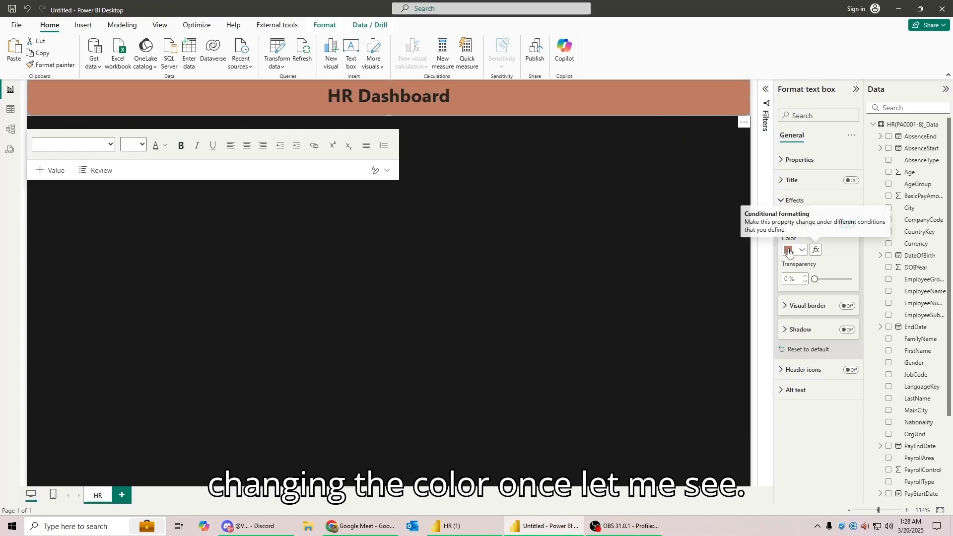
pyautogui.click(790, 250)
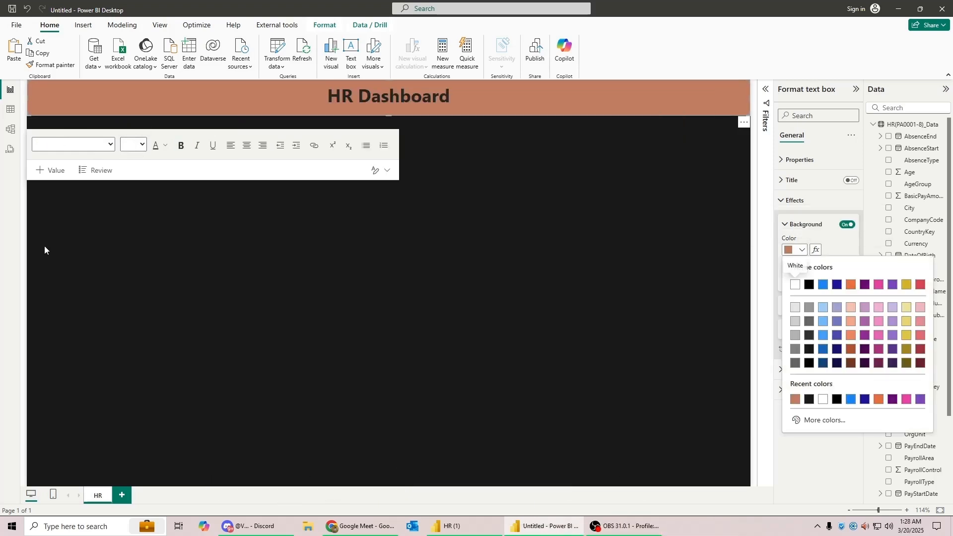
pyautogui.click(814, 419)
pyautogui.write('#B08D72')
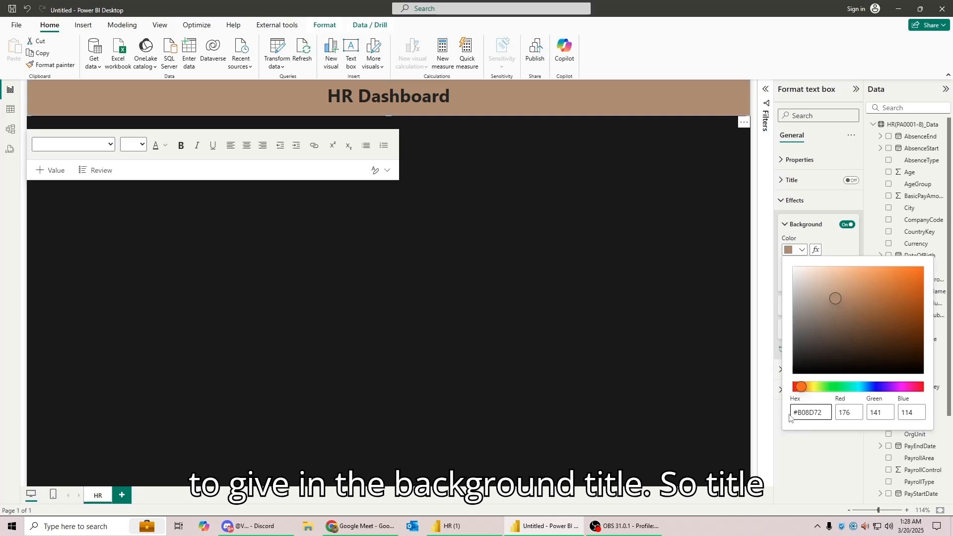
pyautogui.click(600, 318)
pyautogui.click(427, 310)
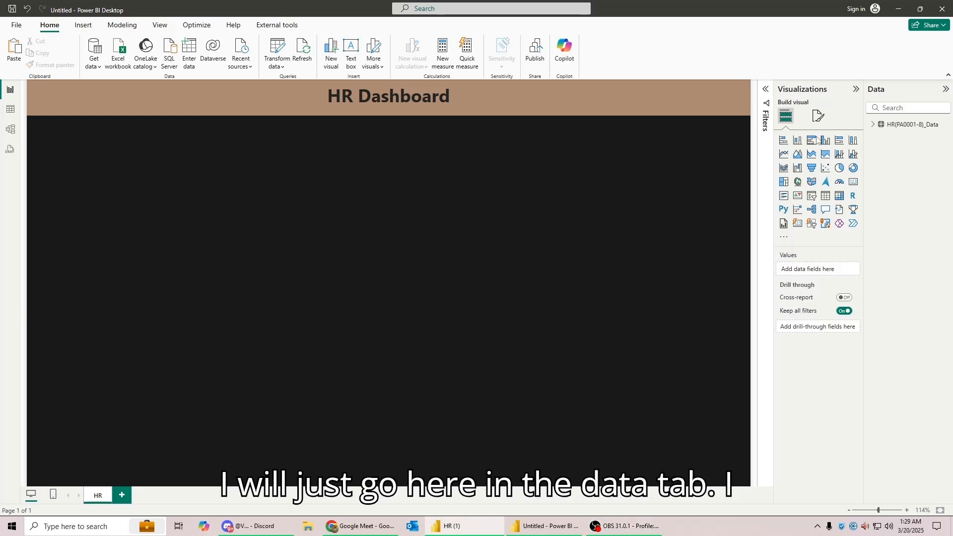
# Create a calculated table with the formula Metrics = {"Placeholder"} to hold the measures
pyautogui.click(10, 110)
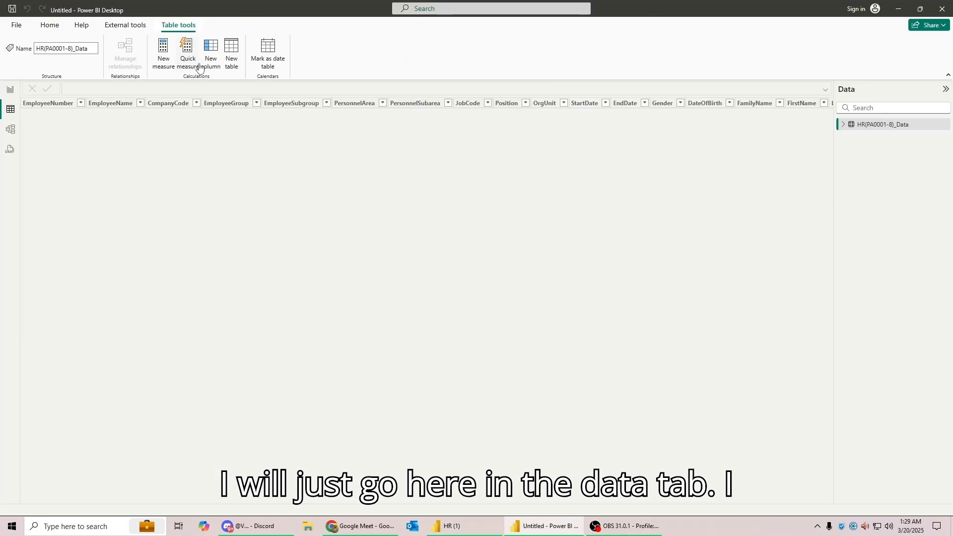
pyautogui.click(226, 62)
pyautogui.write('Metrics = {"Placeholder"}')
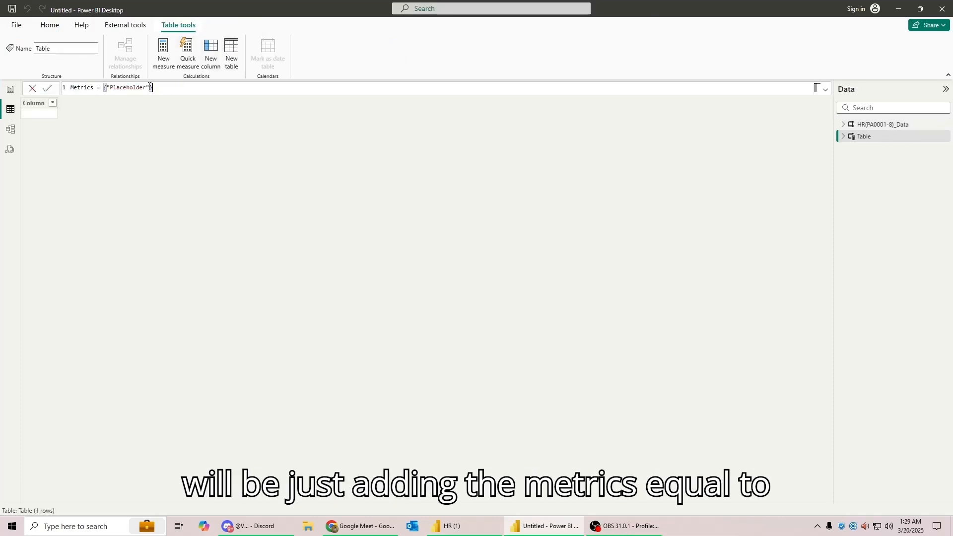
pyautogui.click(54, 90)
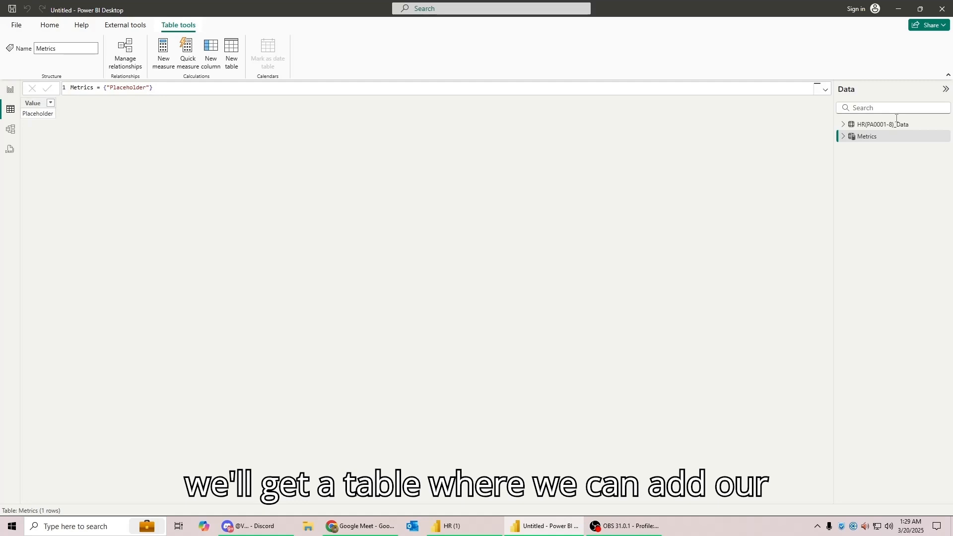
pyautogui.click(843, 137)
pyautogui.click(843, 138)
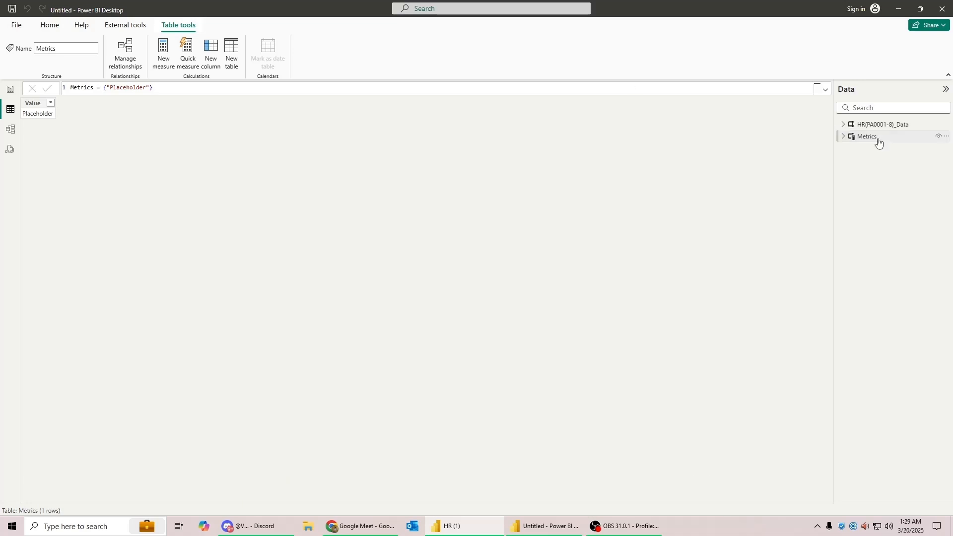
# Add an Active Employees measure to the Metrics table that counts EmployeeNumber where EmployeeGroup is "Active", using CALCULATE, COUNT and FILTER
pyautogui.rightClick(879, 143)
pyautogui.click(839, 145)
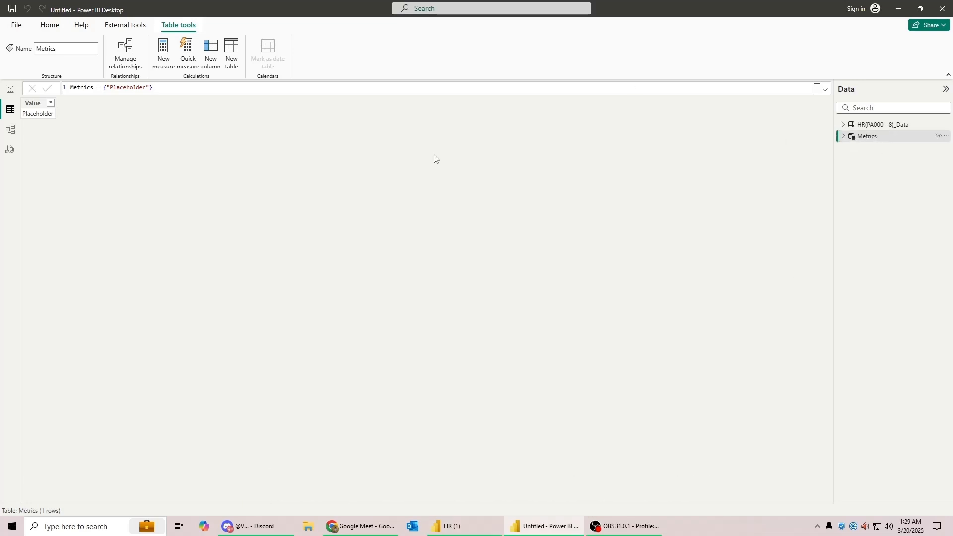
pyautogui.write('Active Employees =     CALCULATE(         COUNT(\'HR(PA0001-8)_Data\'[EmployeeNumber]),         FILTER(\'HR(PA0001-8)_Data\', \'HR(PA0001-8)_Data\'[EmployeeGroup] = "Active"))')
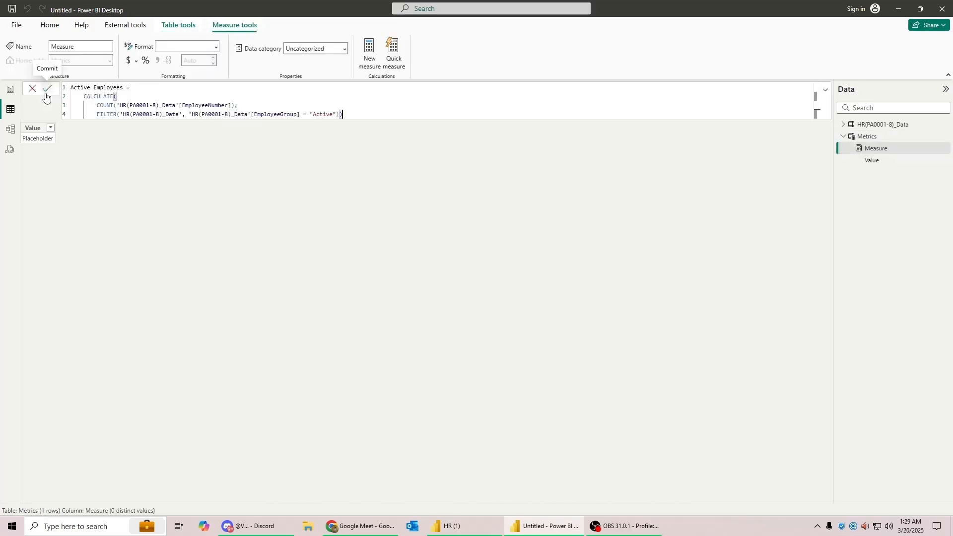
pyautogui.click(46, 92)
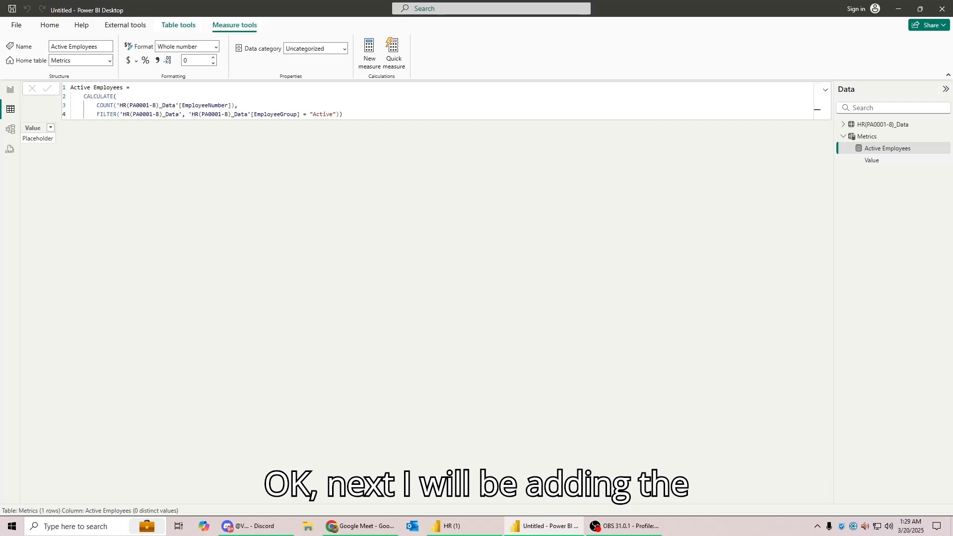
# From the report view, add a Retired Employees measure to the Metrics table that counts EmployeeNumber where EmployeeGroup is "Retired"
pyautogui.click(10, 89)
pyautogui.rightClick(901, 138)
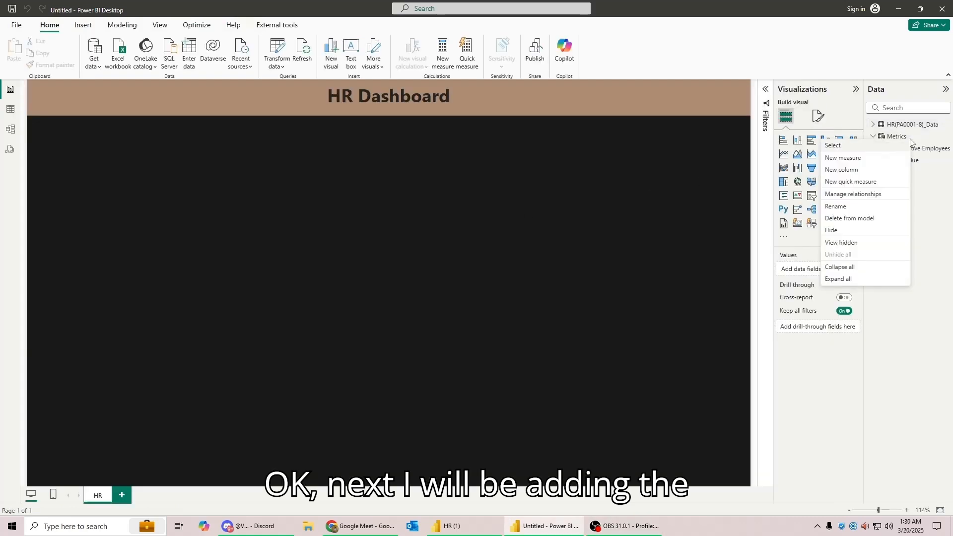
pyautogui.click(866, 158)
pyautogui.hotkey('ctrl', 'a')
pyautogui.write('Retired Employees =     CALCULATE(         COUNT(\'HR(PA0001-8)_Data\'[EmployeeNumber]),         FILTER(\'HR(PA0001-8)_Data\', \'HR(PA0001-8)_Data\'[EmployeeGroup] = "Retired"))')
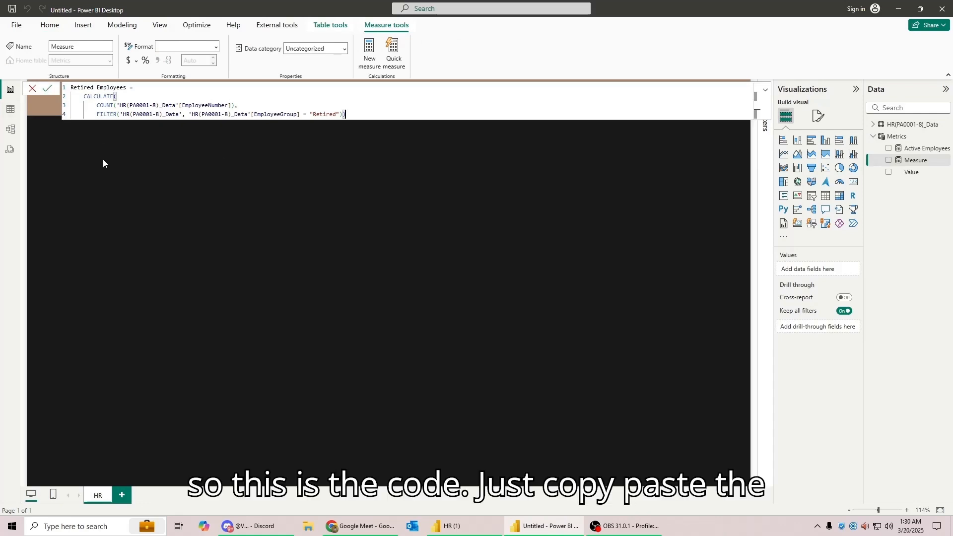
pyautogui.click(46, 91)
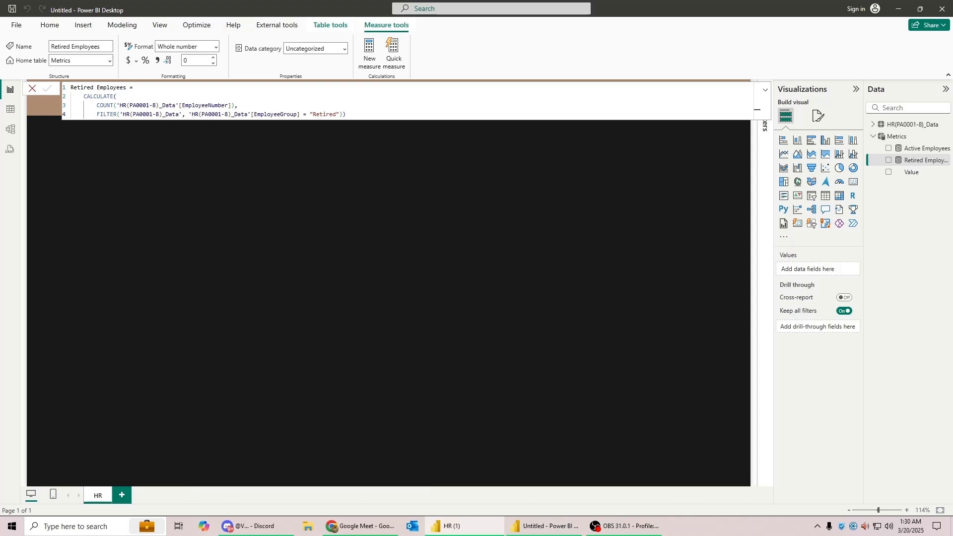
# Add an All Employees measure to the Metrics table as COUNT('HR(PA0001-8)_Data'[EmployeeNumber])
pyautogui.rightClick(883, 137)
pyautogui.click(844, 165)
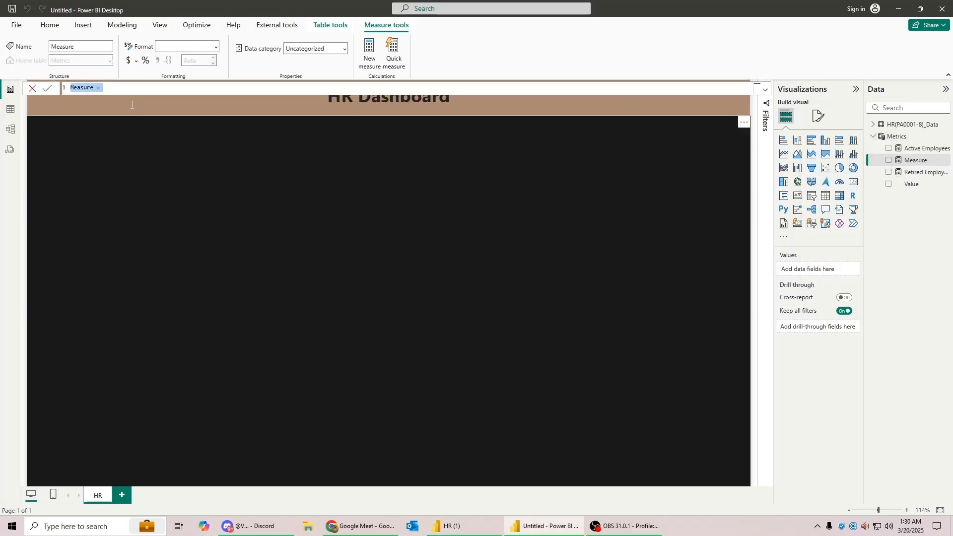
pyautogui.write("All Employees = COUNT('HR(PA0001-8)_Data'[EmployeeNumber])")
pyautogui.click(44, 91)
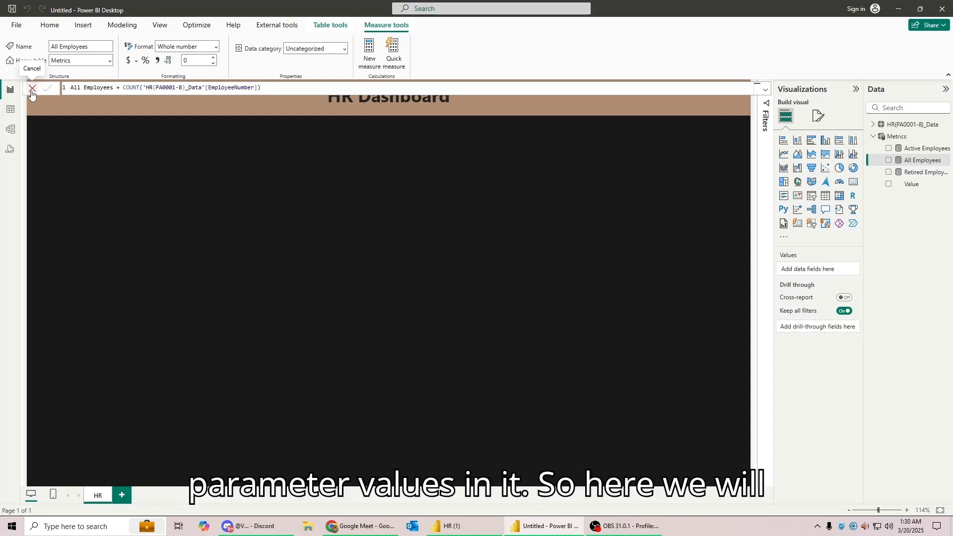
# Create a calculated table PRM mapping Active, Retired and All to their Metrics measures via NAMEOF, with order values 0, 1 and 2
pyautogui.click(10, 110)
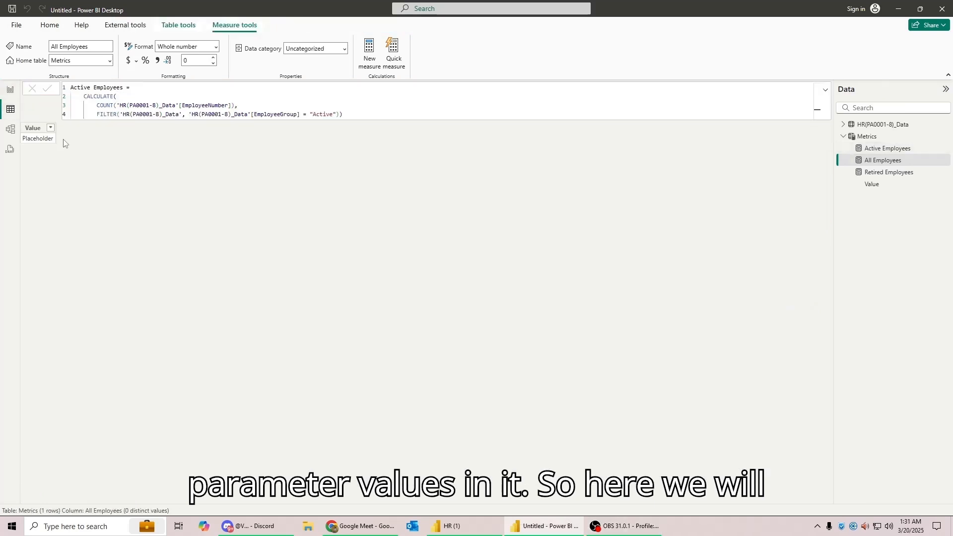
pyautogui.click(49, 25)
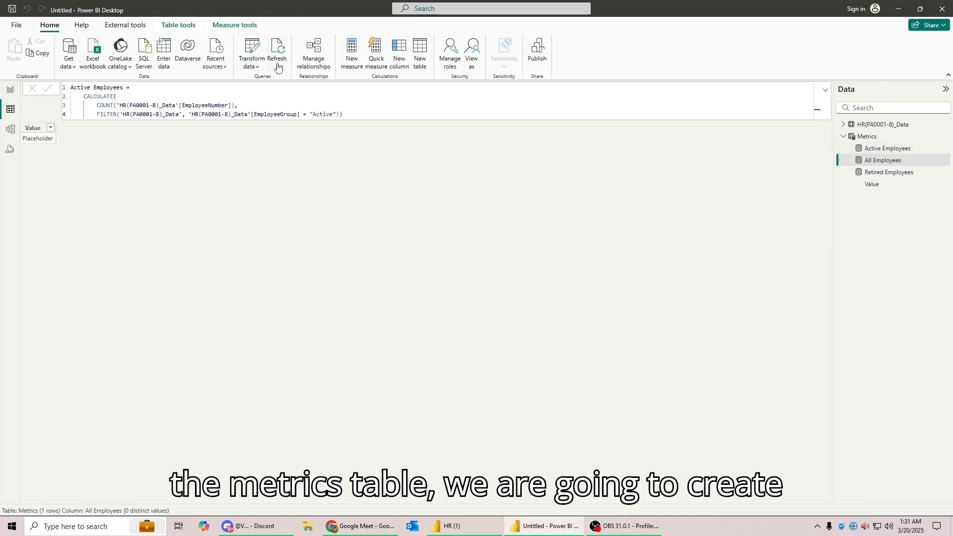
pyautogui.click(421, 59)
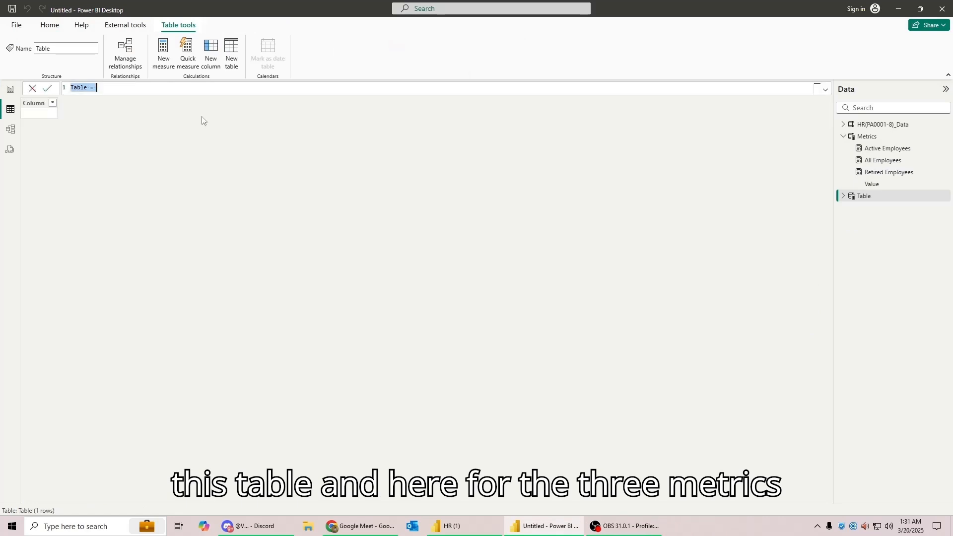
pyautogui.write('PRM = {     ("Active", NAMEOF(\'Metrics\'[Active Employees]), 0),     ("Retired", NAMEOF(\'Metrics\'[Retired Employees]), 1),     ("All", NAMEOF(\'Metrics\'[All Employees]), 2) }')
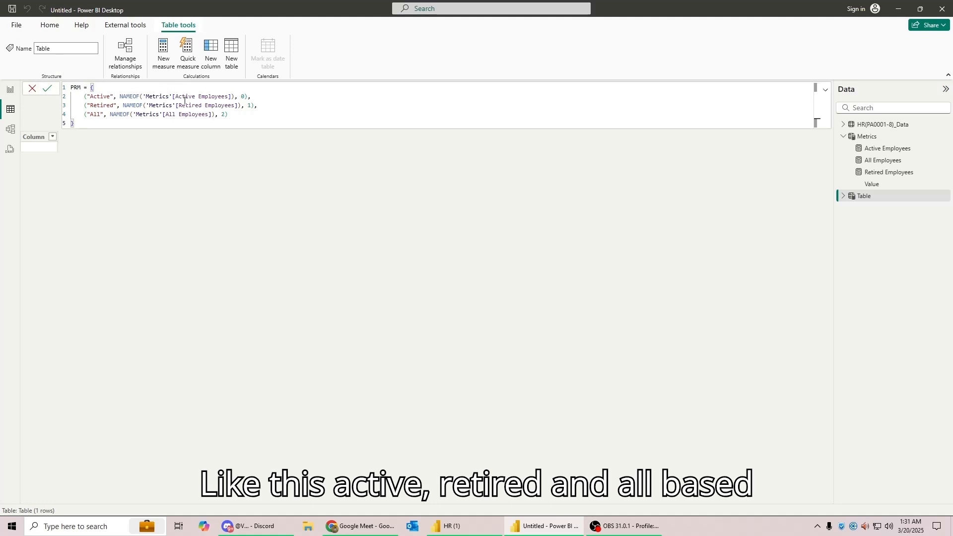
pyautogui.click(47, 88)
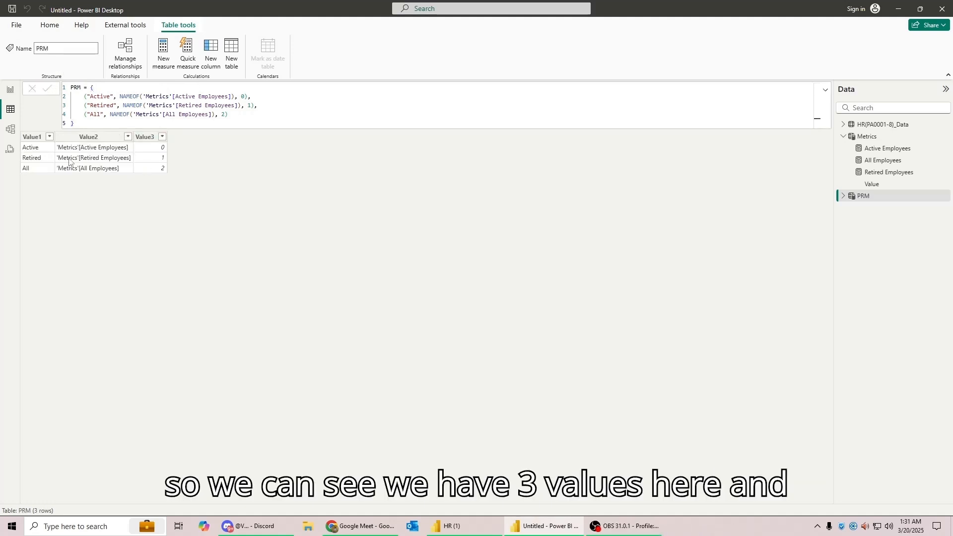
# Place a card below the HR page's title, fill it with the first value of the PRM field and open that field's options
pyautogui.click(10, 91)
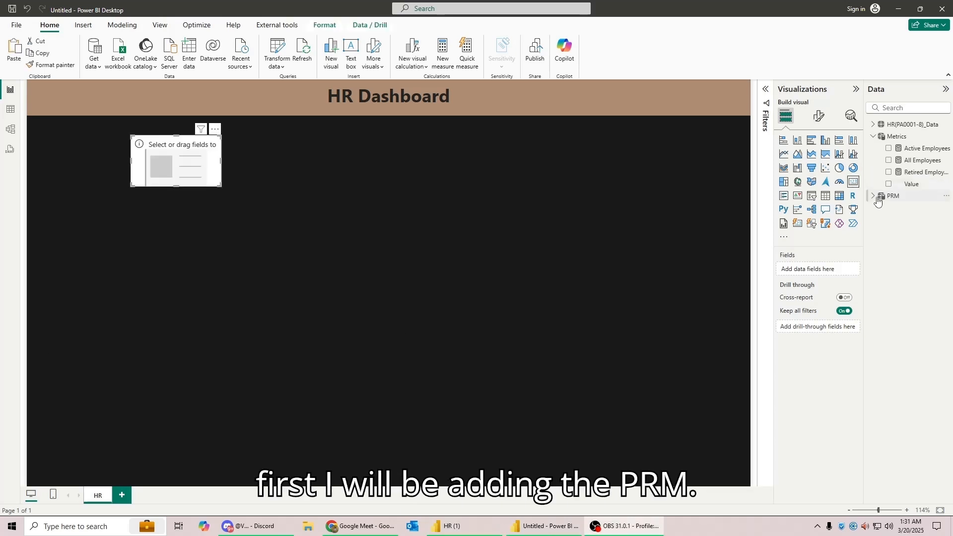
pyautogui.click(873, 196)
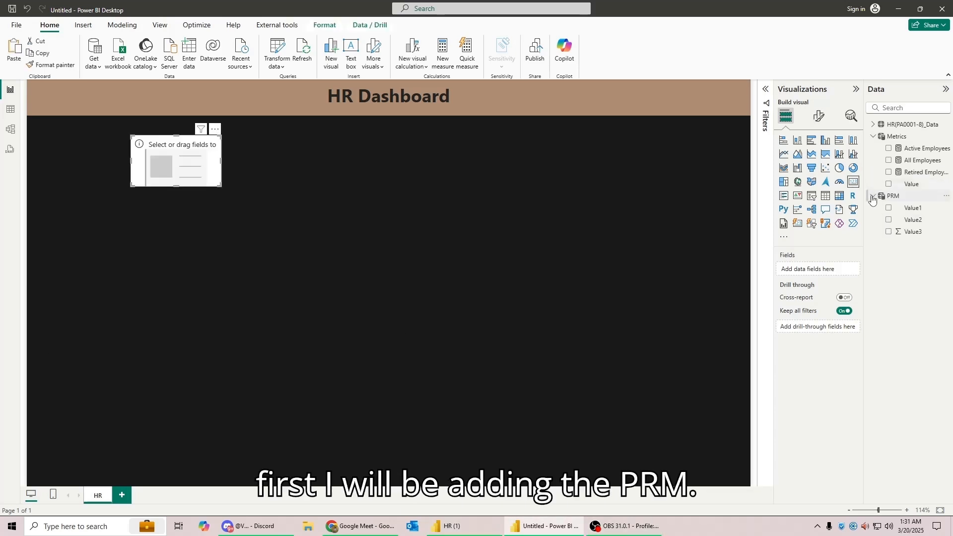
pyautogui.click(873, 197)
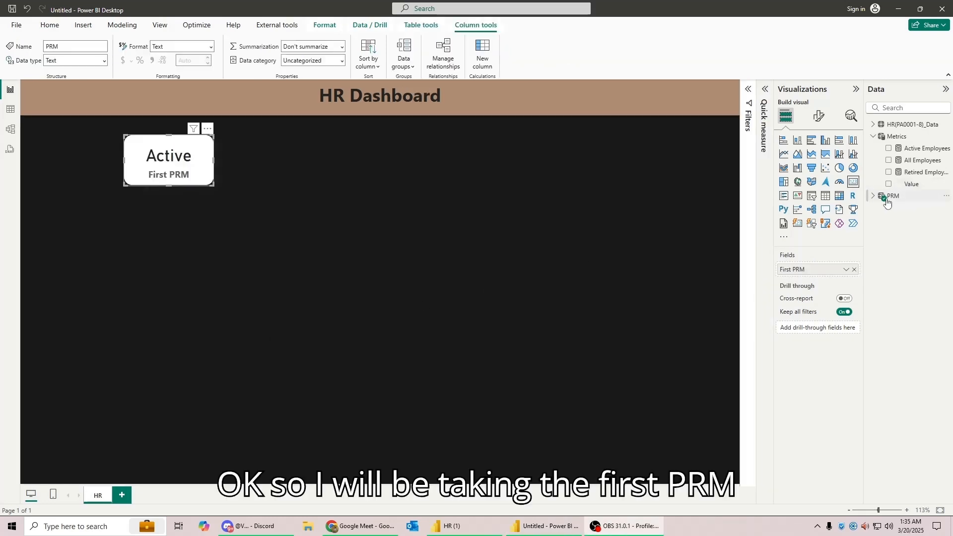
pyautogui.click(846, 271)
pyautogui.click(881, 339)
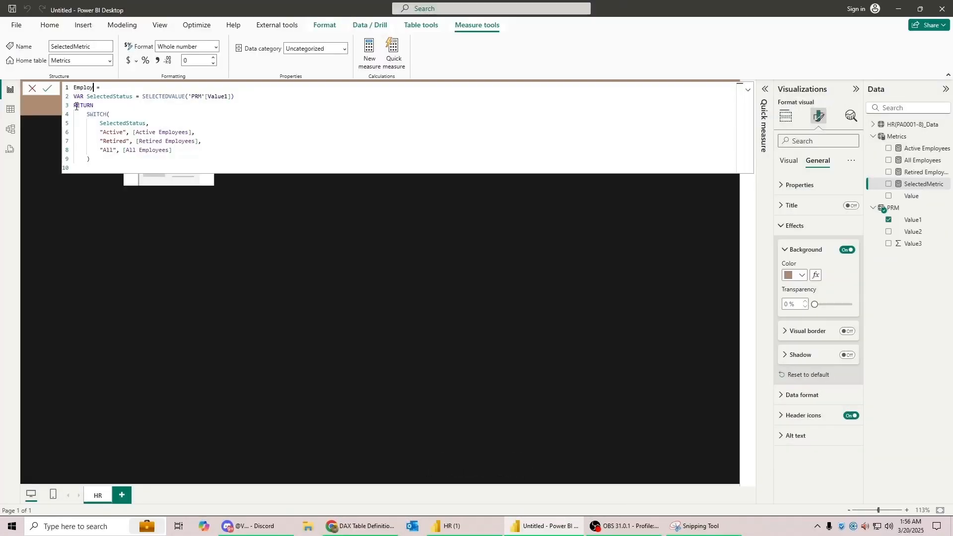
# Rename the SelectedMetric measure to Employee Count and show it in the empty card
pyautogui.write('ee Count')
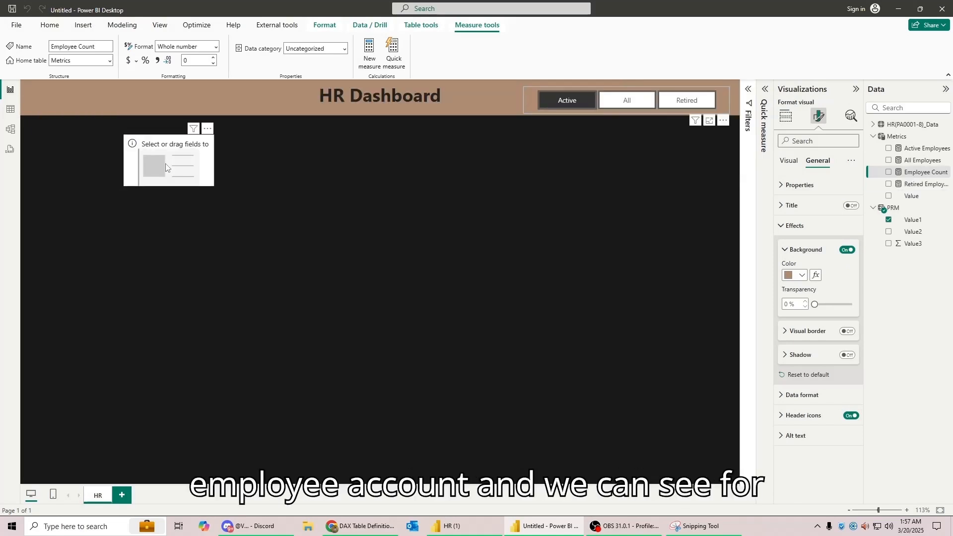
pyautogui.click(889, 172)
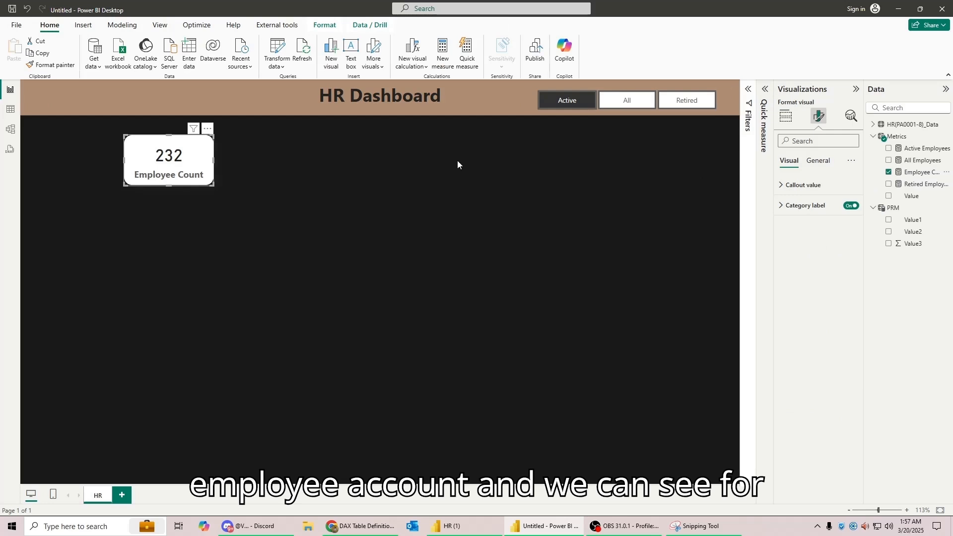
# Test the Employee Count card with the Active, All and Retired slicer tiles and review the slicer's style and selection settings
pyautogui.click(626, 101)
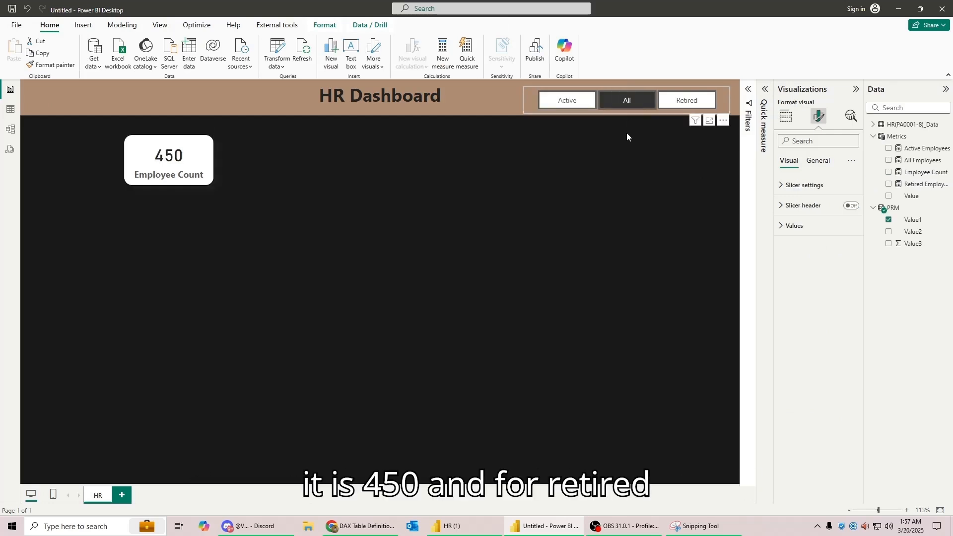
pyautogui.click(682, 107)
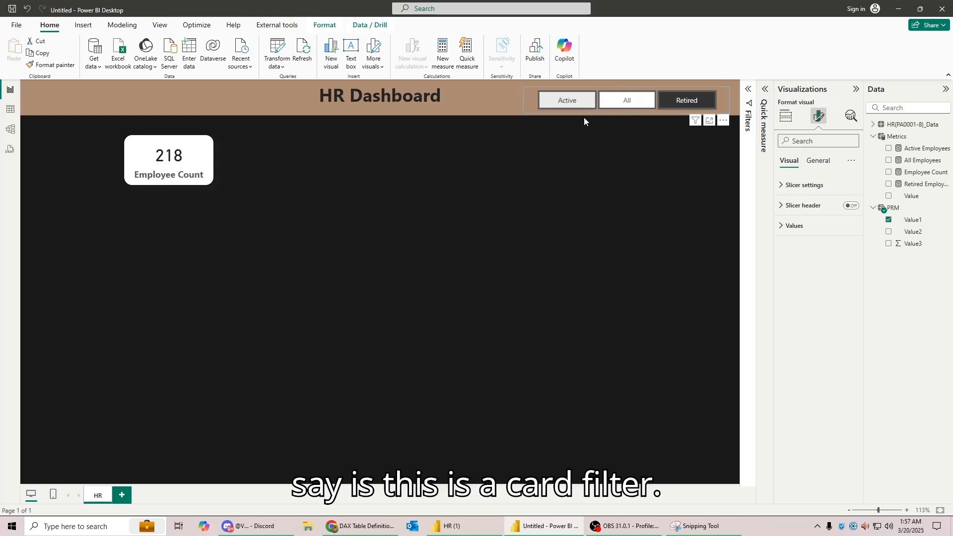
pyautogui.click(786, 116)
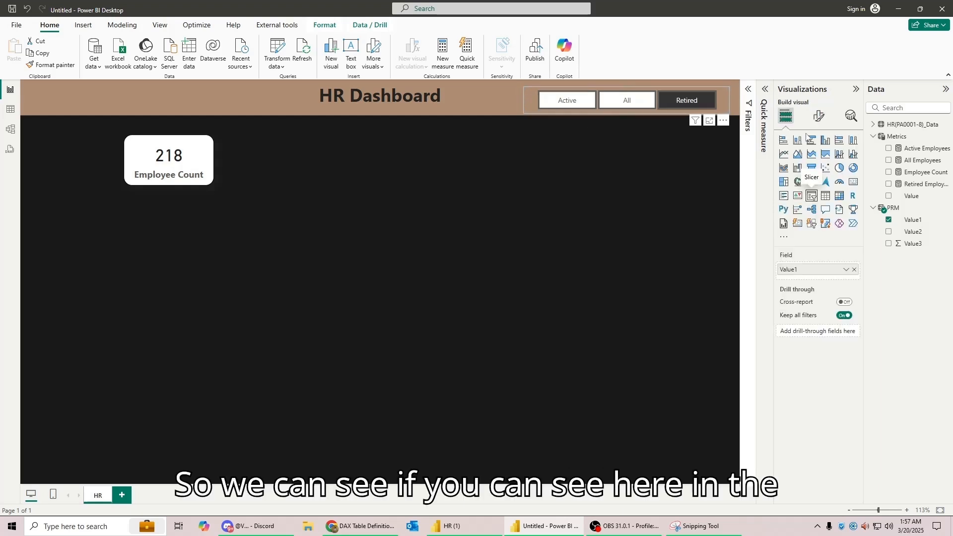
pyautogui.click(819, 116)
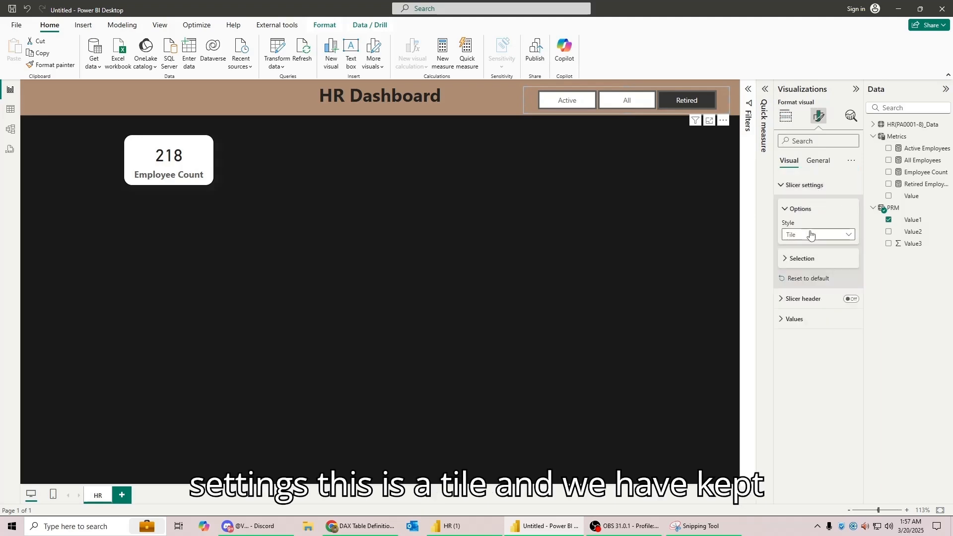
pyautogui.click(802, 258)
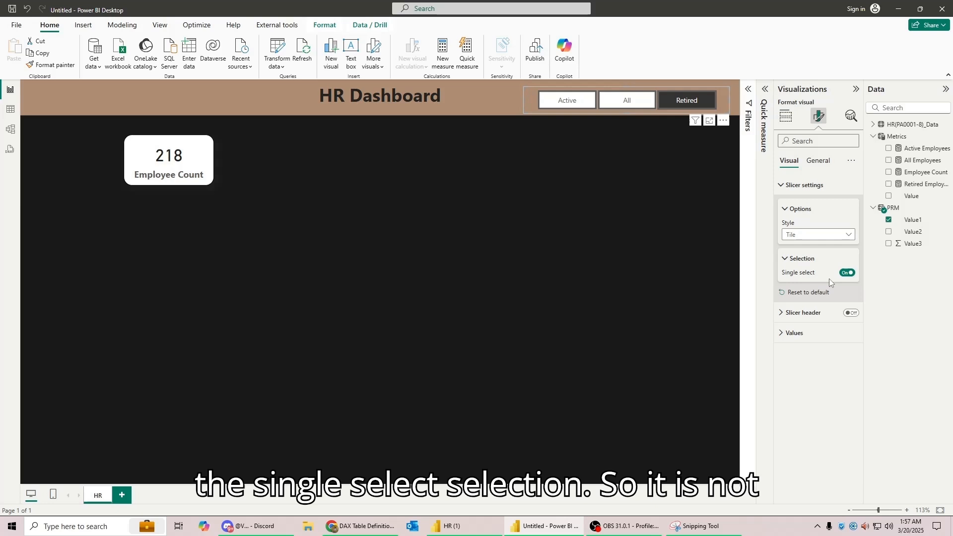
pyautogui.click(815, 258)
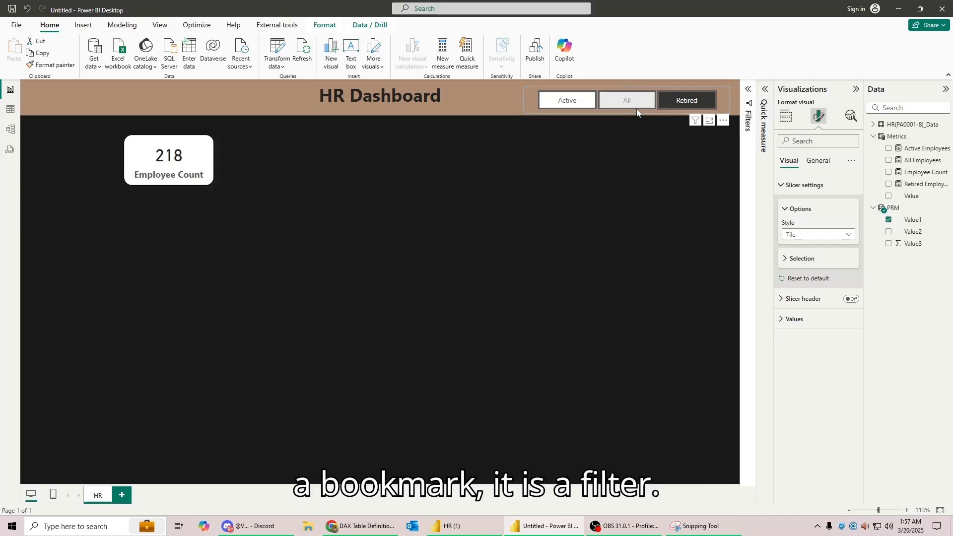
pyautogui.click(569, 103)
pyautogui.click(673, 103)
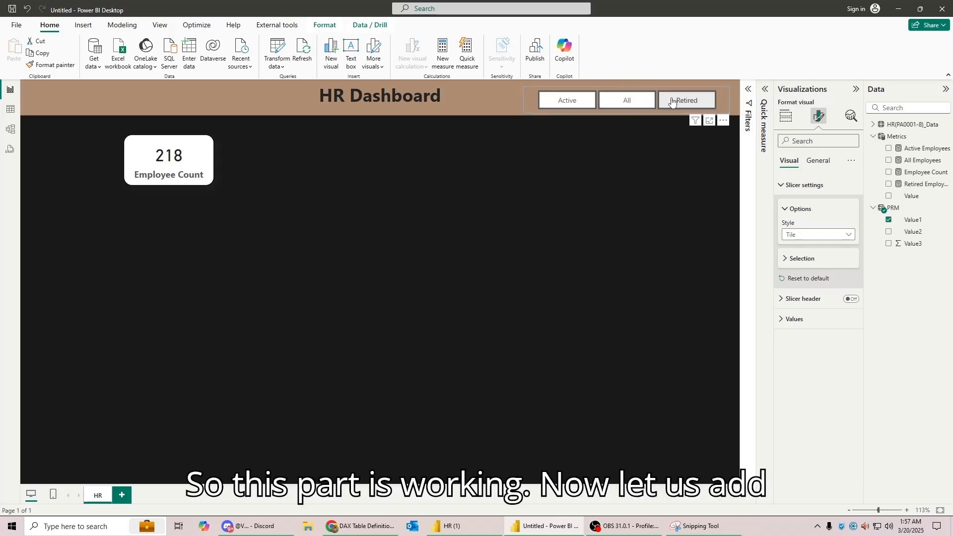
# Set the status slicer to Active and fill the empty slicer below the page title with EmployeeName
pyautogui.click(576, 102)
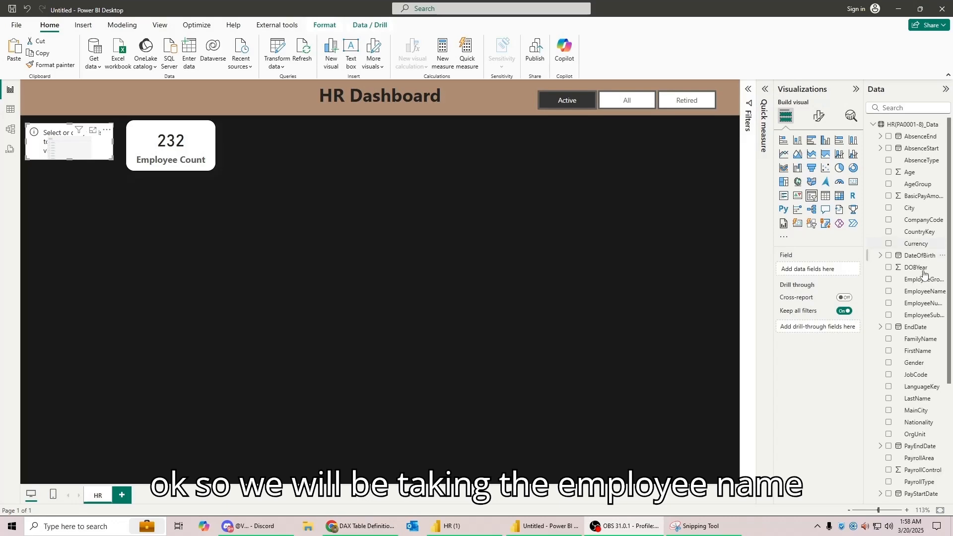
pyautogui.moveTo(921, 292); pyautogui.dragTo(815, 270)
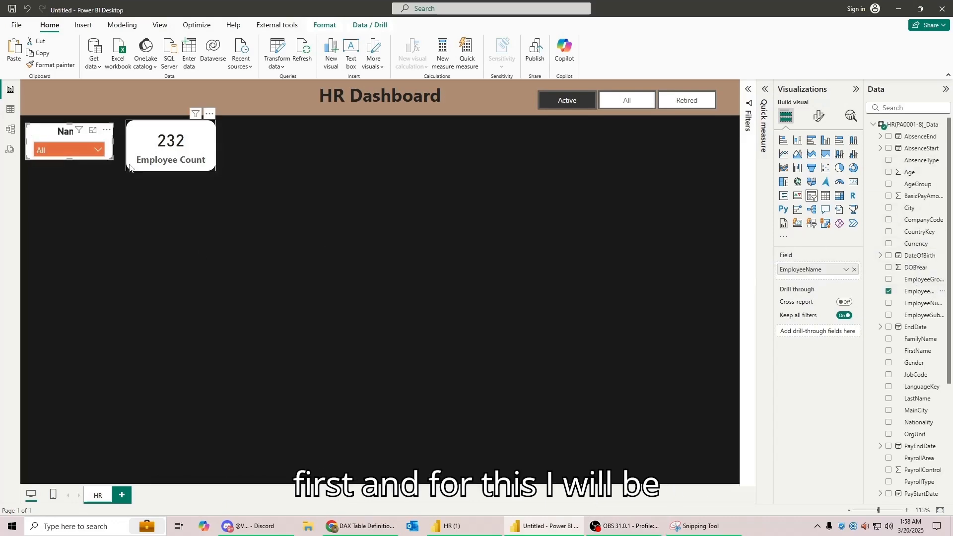
# Change the background colour of the EmployeeName slicer's values to the brown of the page's title band
pyautogui.click(819, 116)
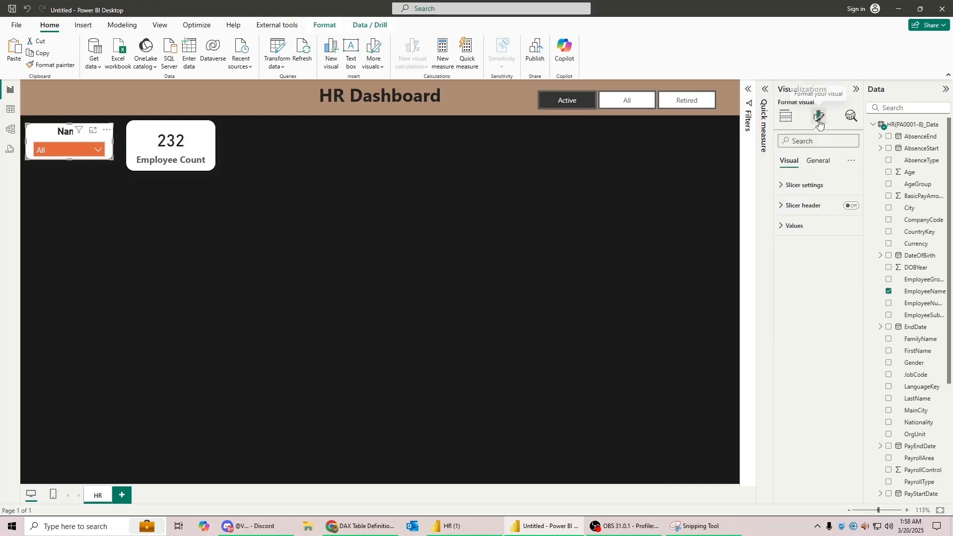
pyautogui.click(818, 160)
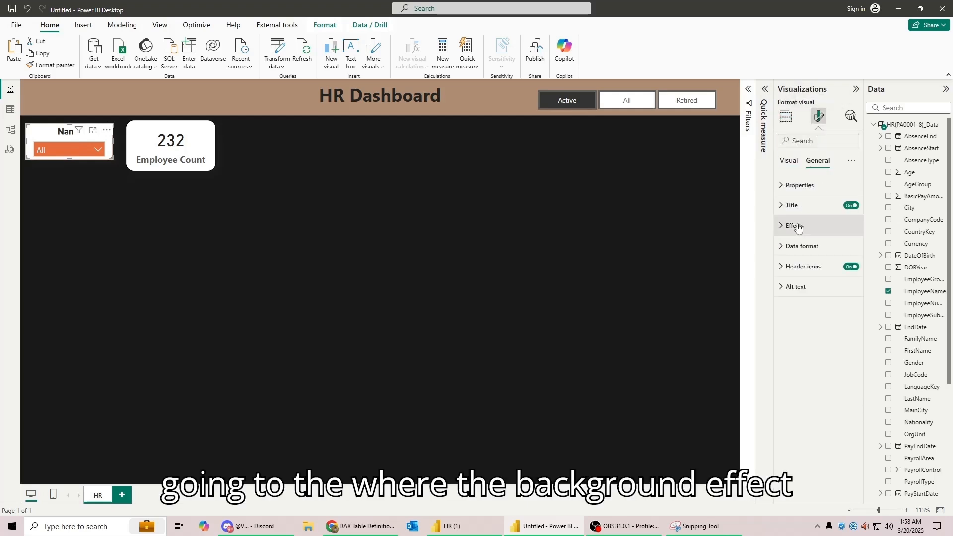
pyautogui.click(804, 224)
pyautogui.click(789, 161)
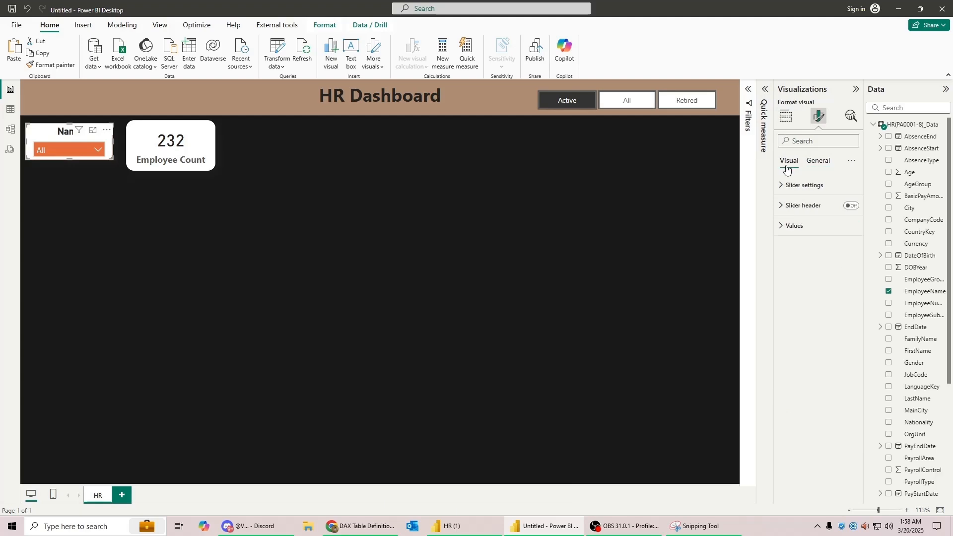
pyautogui.click(801, 187)
pyautogui.click(801, 187)
pyautogui.click(799, 226)
pyautogui.click(805, 390)
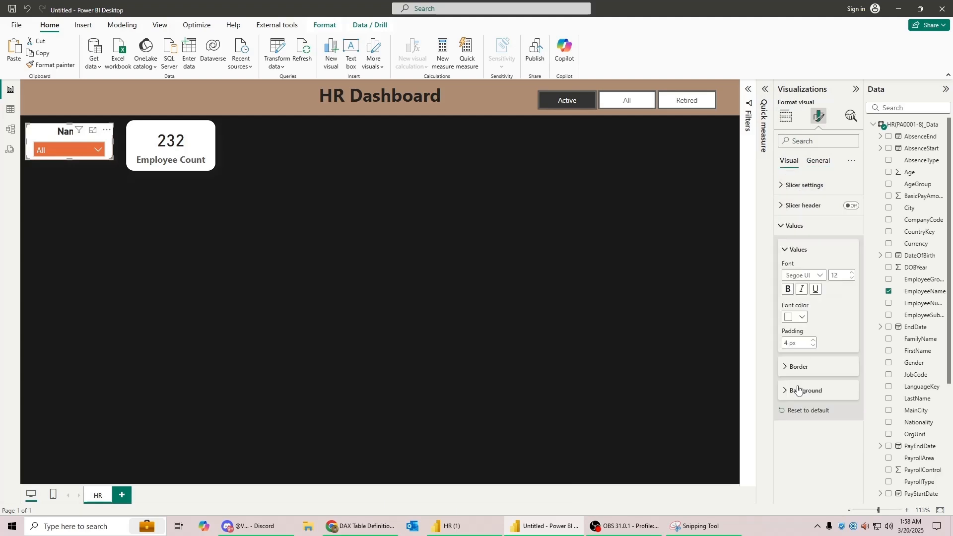
pyautogui.click(796, 416)
pyautogui.click(797, 375)
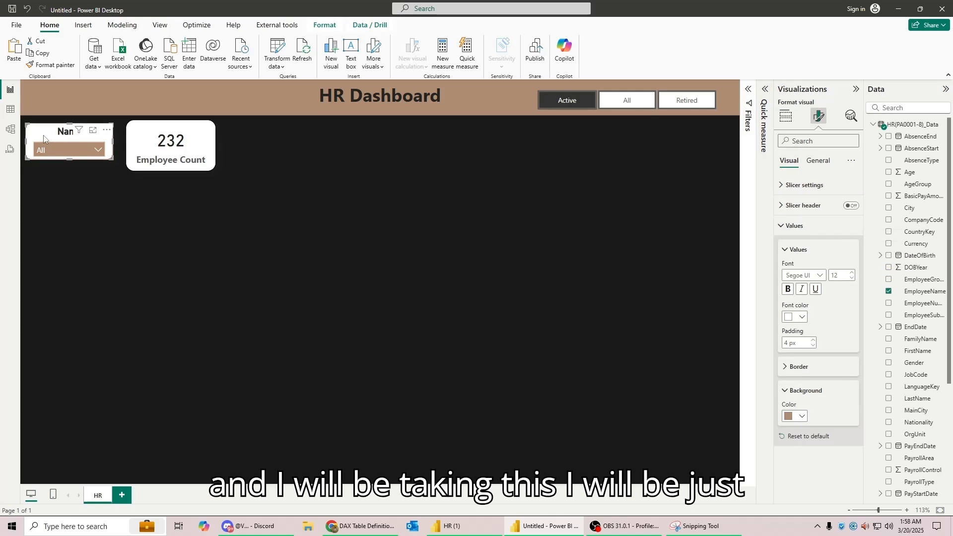
# Duplicate the EmployeeName slicer until eight copies form a column down the left side of the HR page
pyautogui.hotkey('ctrl', 'c')
pyautogui.hotkey('ctrl', 'v')
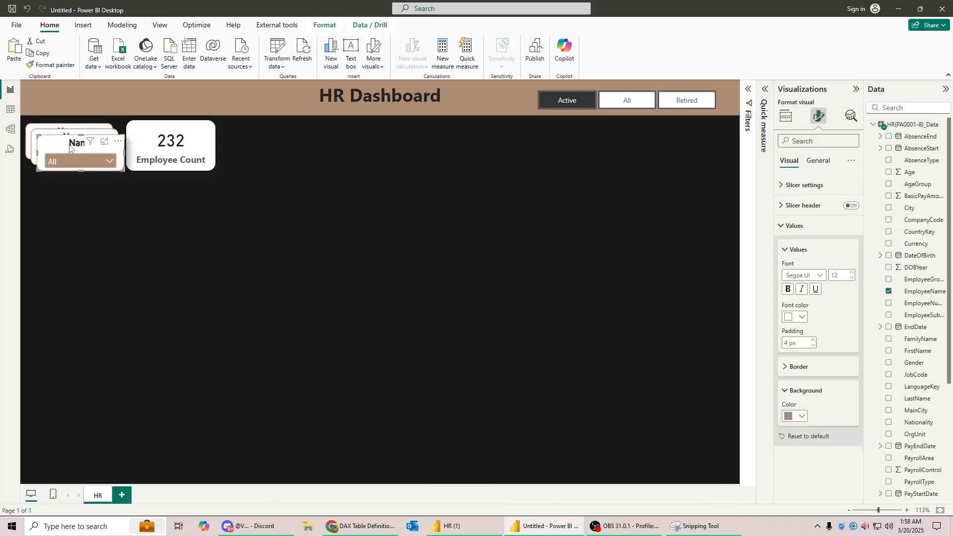
pyautogui.moveTo(62, 149); pyautogui.dragTo(67, 439)
pyautogui.hotkey('ctrl', 'v')
pyautogui.hotkey('ctrl', 'v')
pyautogui.hotkey('ctrl', 'v')
pyautogui.hotkey('ctrl', 'v')
pyautogui.hotkey('ctrl', 'v')
# Select all eight name slicers and set their visual border colour to the title band's brown
pyautogui.moveTo(24, 119); pyautogui.dragTo(21, 98)
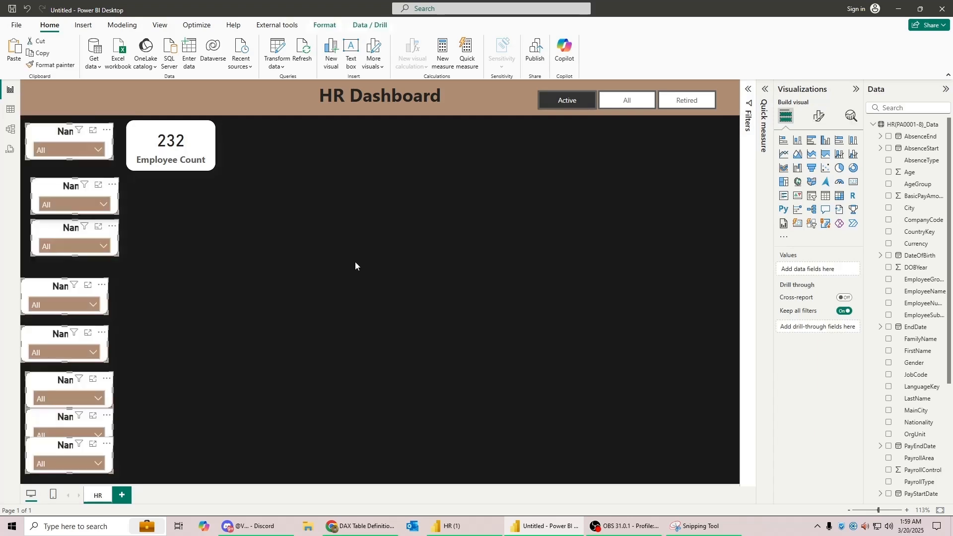
pyautogui.click(819, 116)
pyautogui.click(794, 225)
pyautogui.click(799, 366)
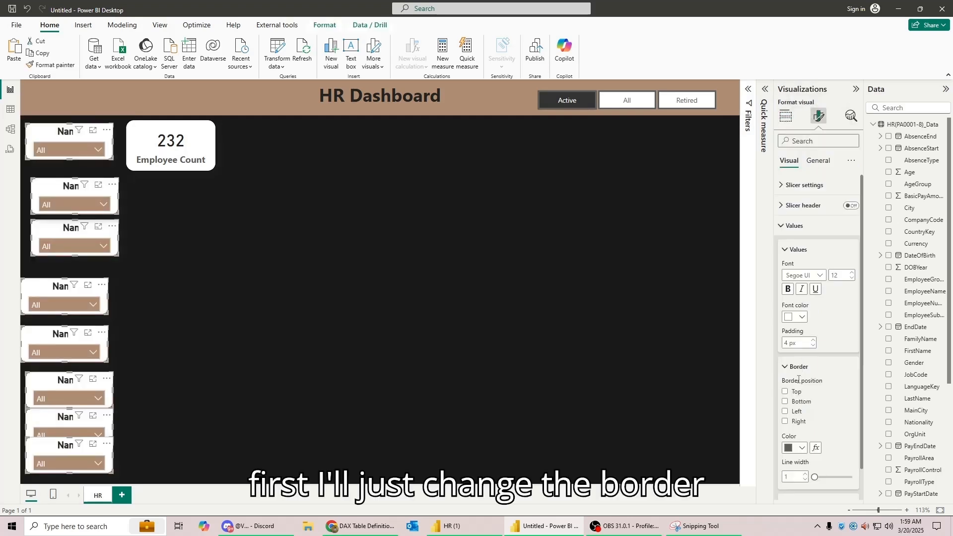
pyautogui.click(794, 366)
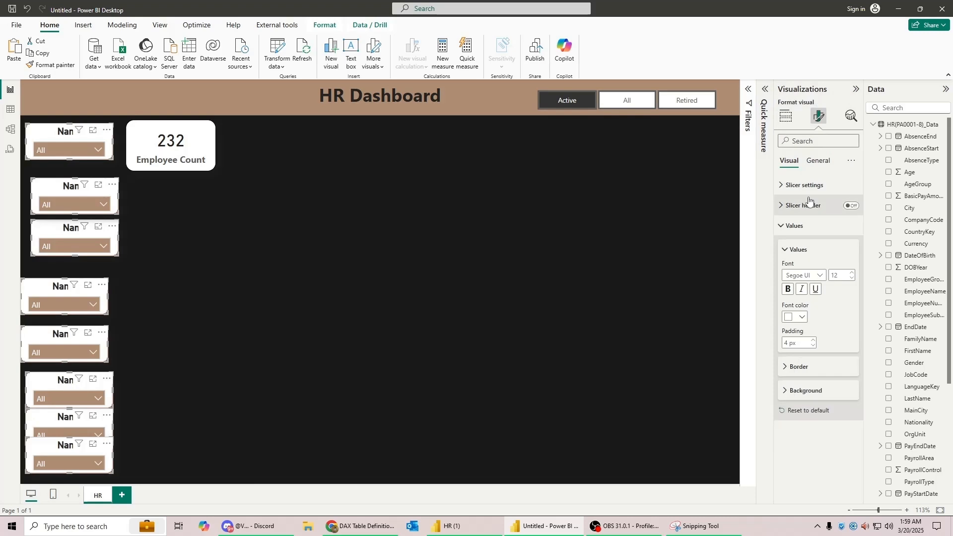
pyautogui.click(818, 160)
pyautogui.click(797, 329)
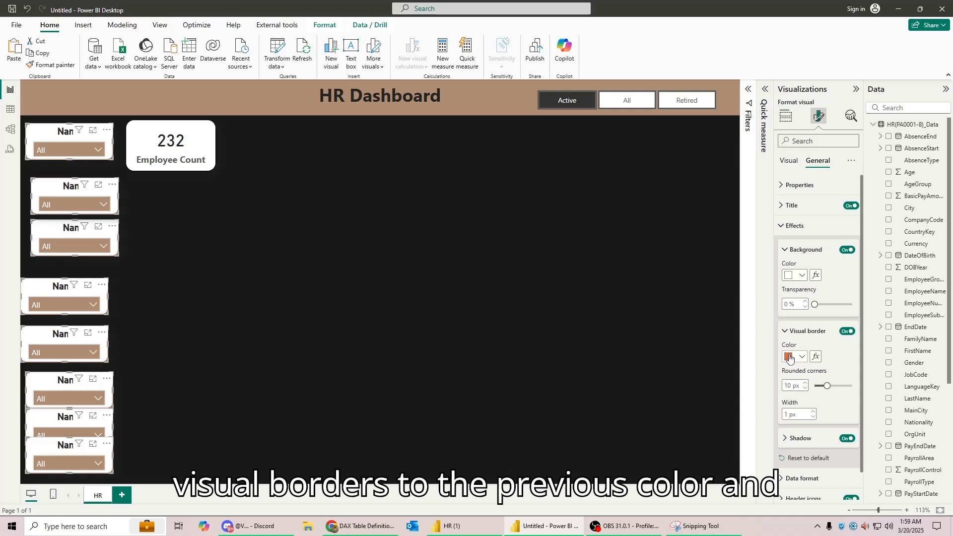
pyautogui.click(799, 357)
pyautogui.click(797, 316)
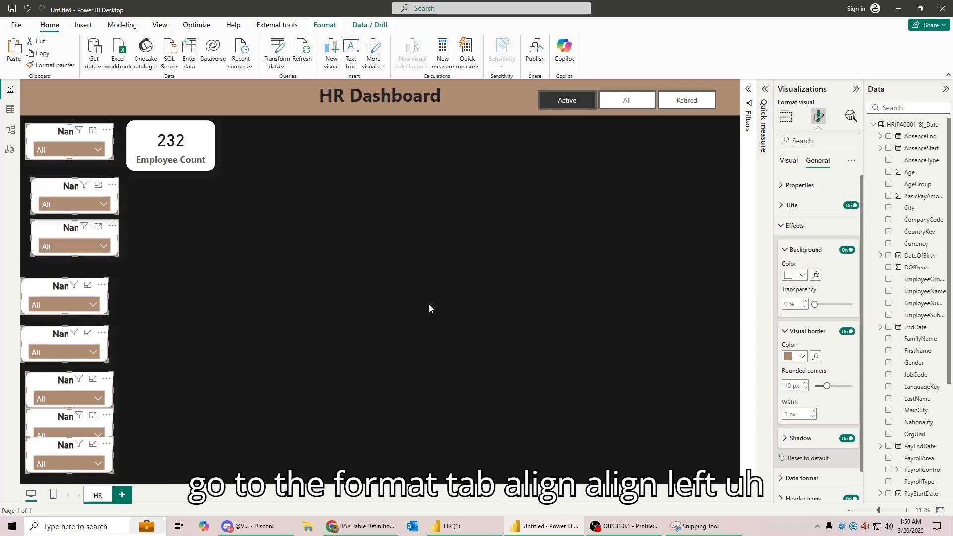
# Align the eight slicers left and distribute them vertically in an even column beside the Employee Count card
pyautogui.click(330, 25)
pyautogui.click(216, 52)
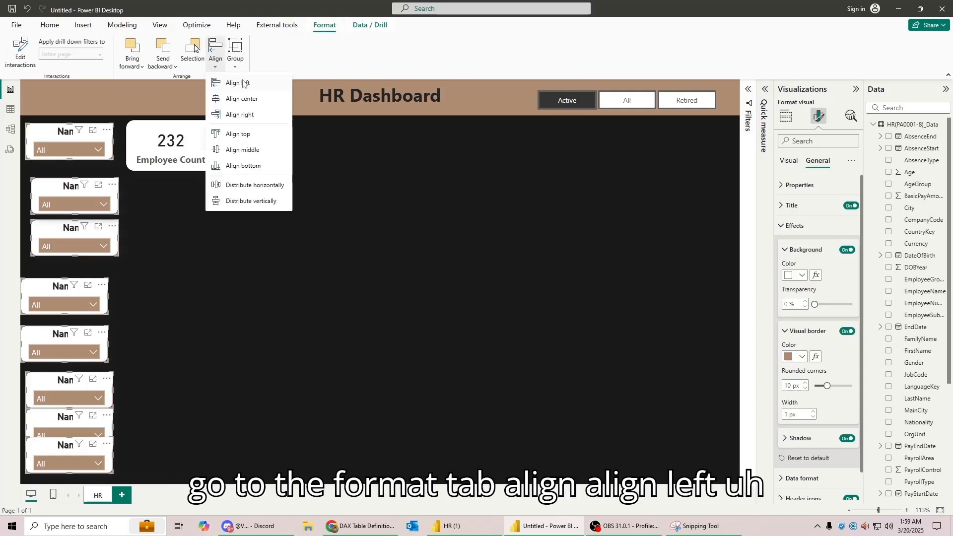
pyautogui.click(243, 83)
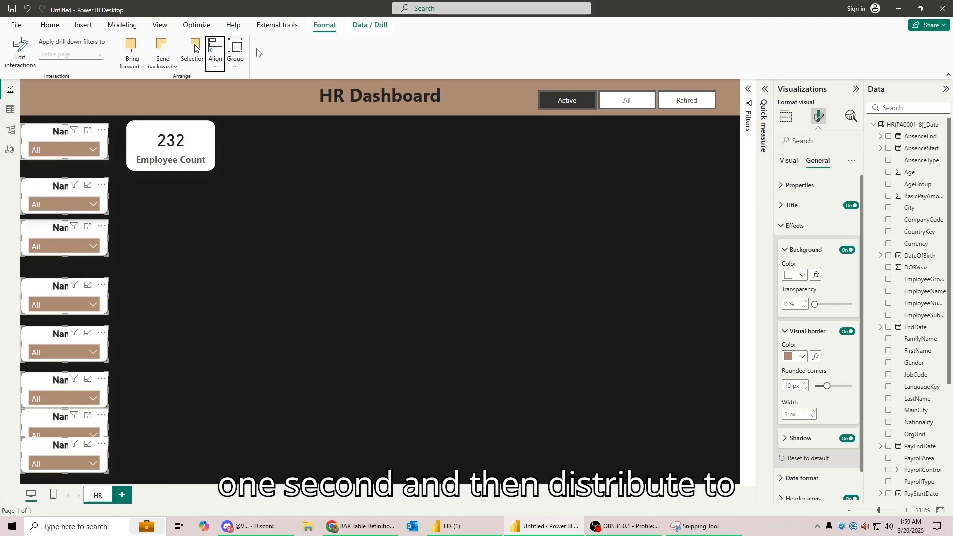
pyautogui.click(218, 54)
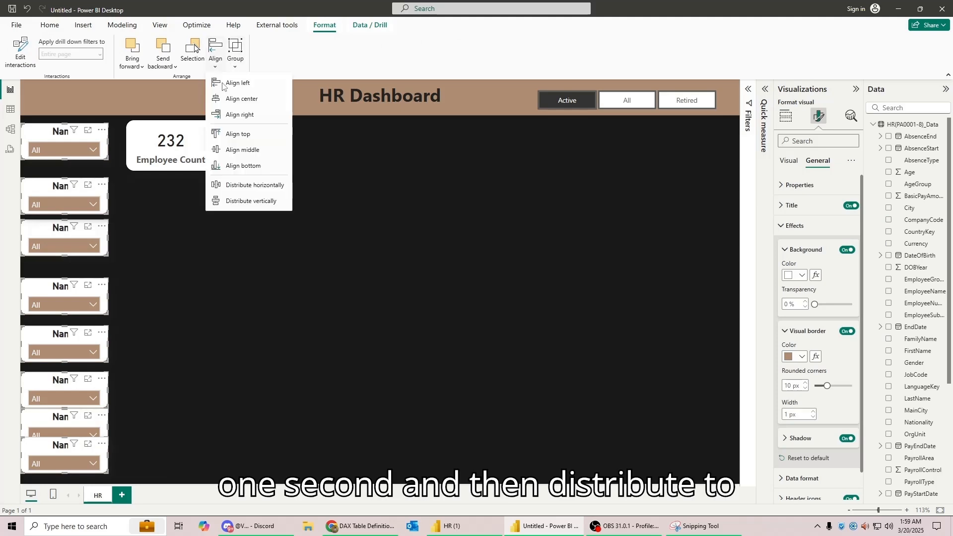
pyautogui.click(240, 202)
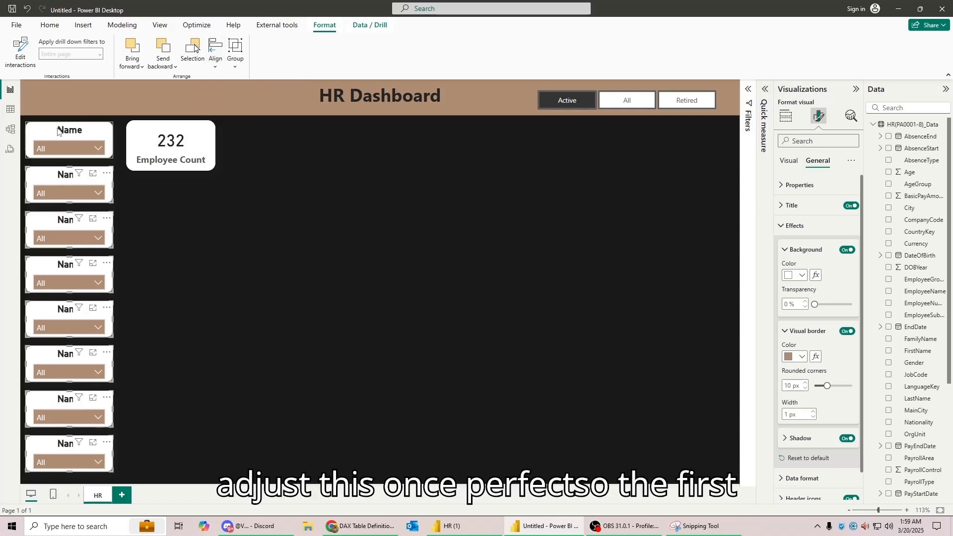
pyautogui.click(141, 284)
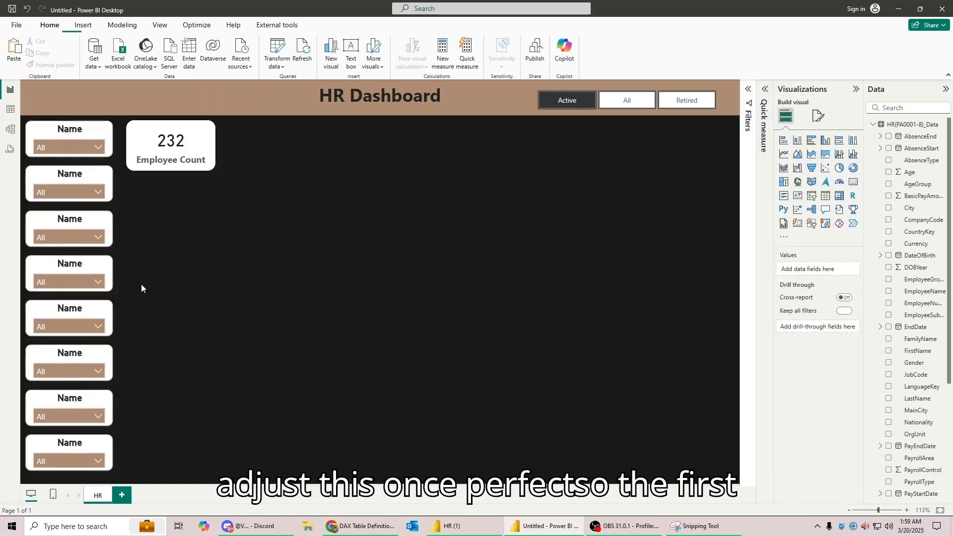
# Change the title of the first slicer in the column to EmployeeName
pyautogui.click(63, 147)
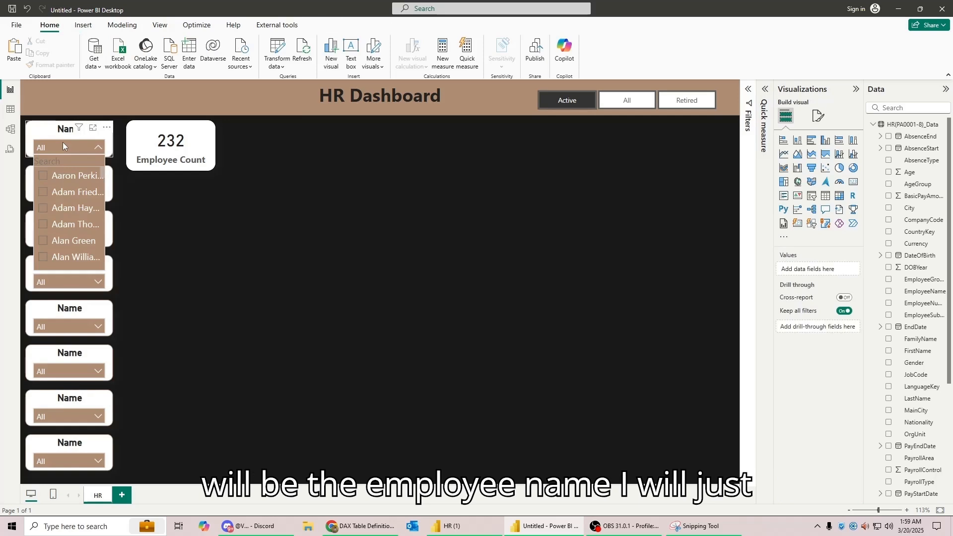
pyautogui.click(63, 142)
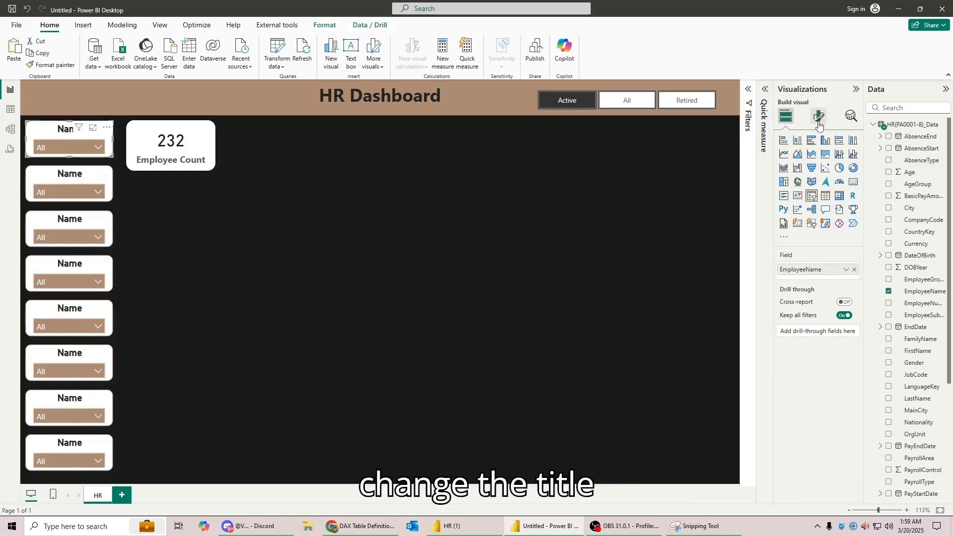
pyautogui.click(820, 117)
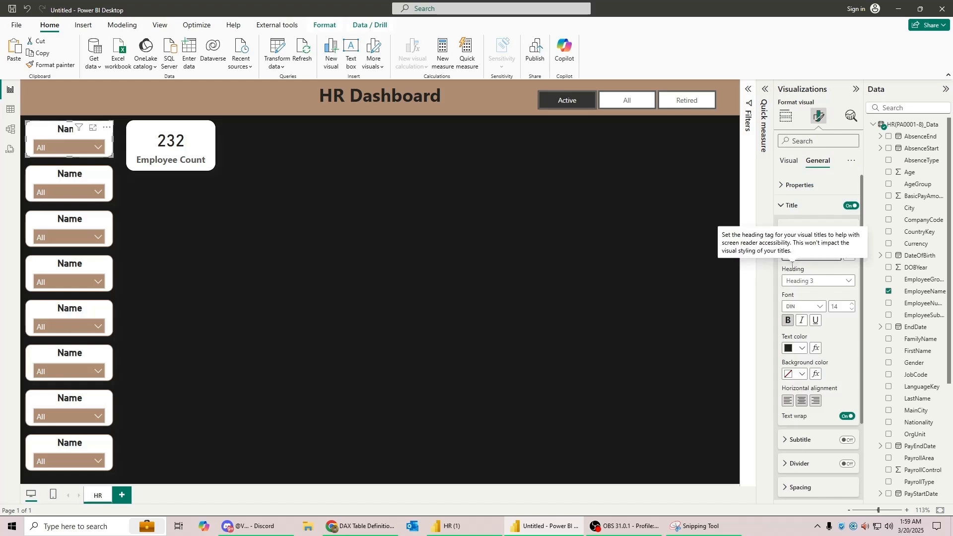
pyautogui.write('Employee')
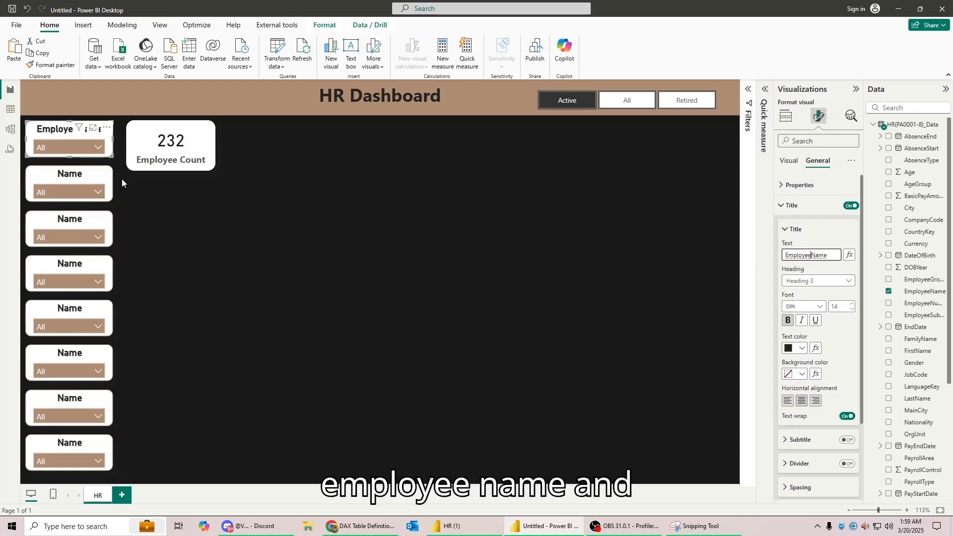
# Reduce the EmployeeName slicer's values font size to 10 and check its dropdown list
pyautogui.click(98, 147)
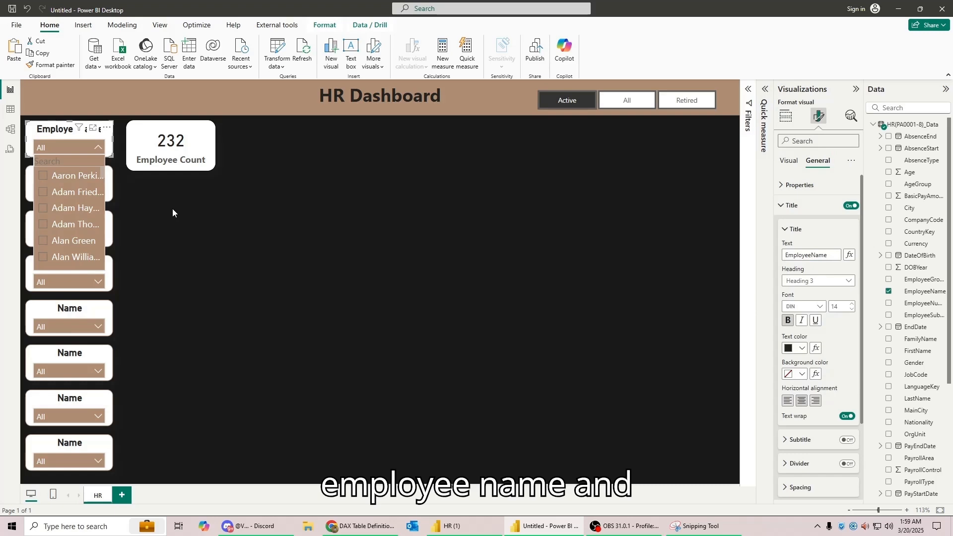
pyautogui.click(173, 213)
pyautogui.click(819, 117)
pyautogui.click(795, 225)
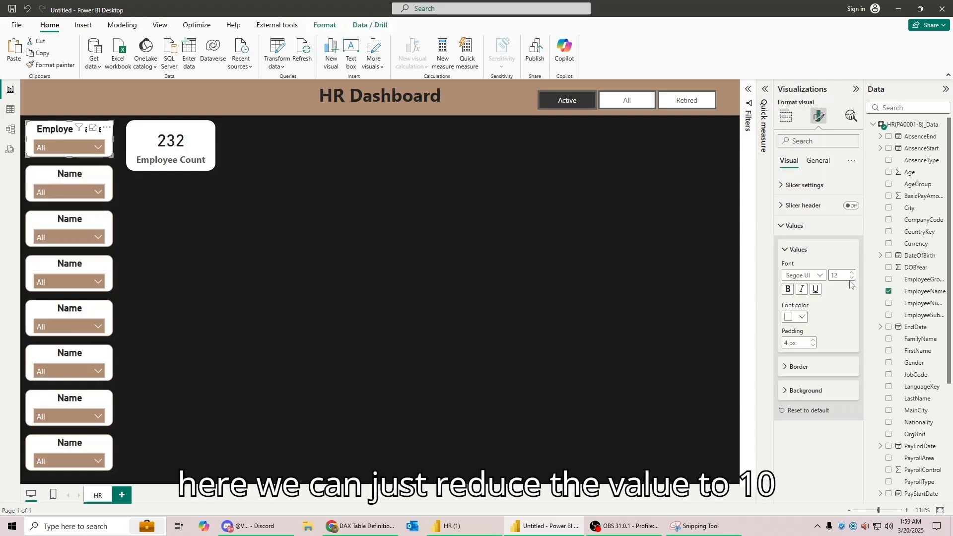
pyautogui.click(852, 278)
pyautogui.click(852, 279)
pyautogui.click(74, 148)
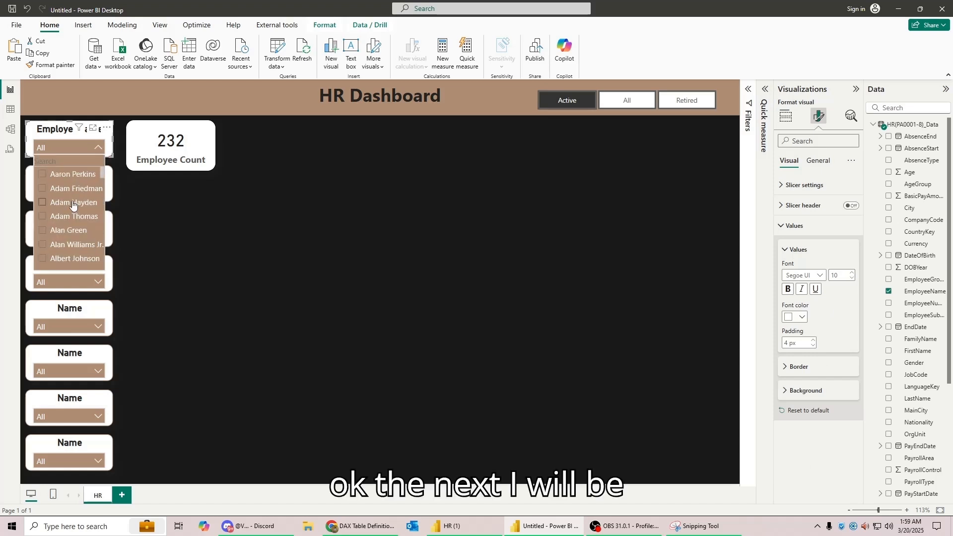
# Replace the second slicer's field with CompanyCode and title the slicer Company Name
pyautogui.click(109, 183)
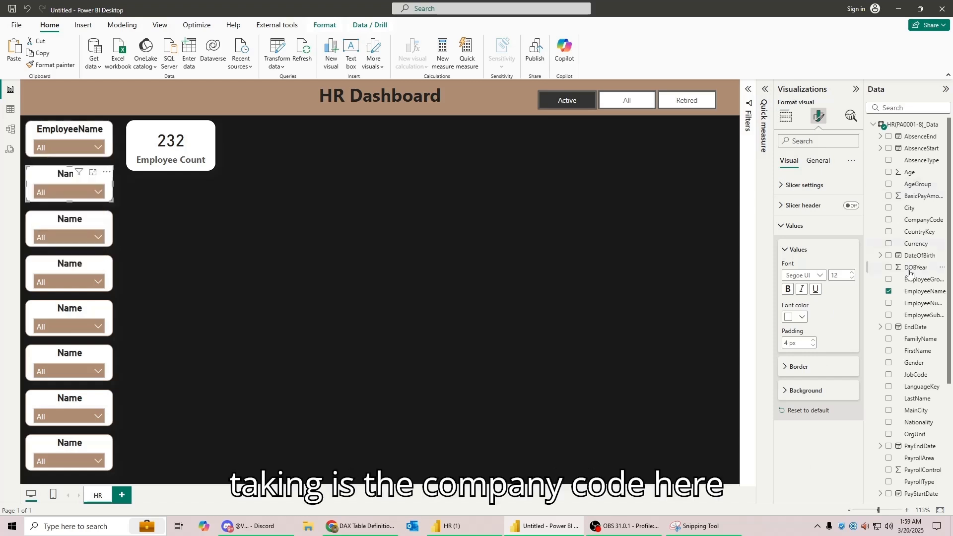
pyautogui.click(889, 292)
pyautogui.click(889, 220)
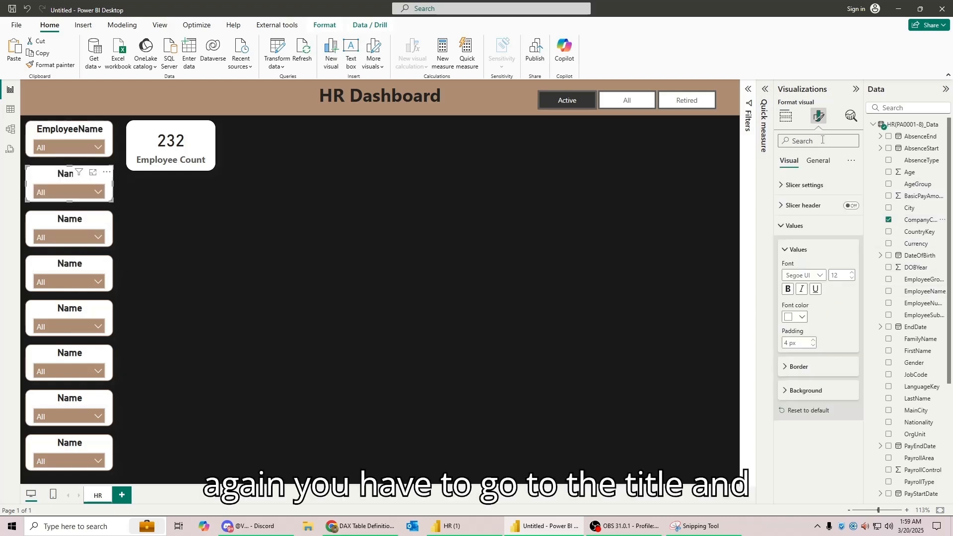
pyautogui.click(818, 161)
pyautogui.click(817, 206)
pyautogui.click(809, 254)
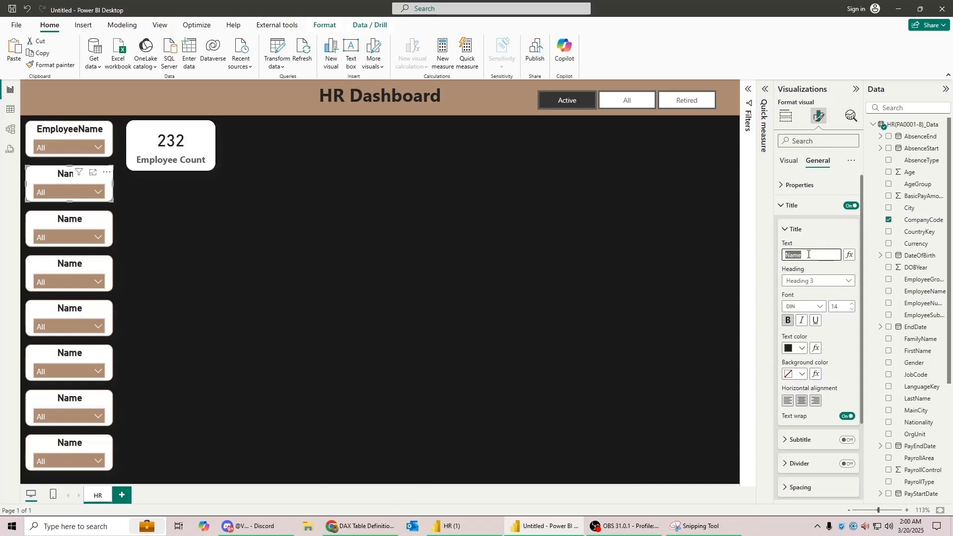
pyautogui.write('Company Name')
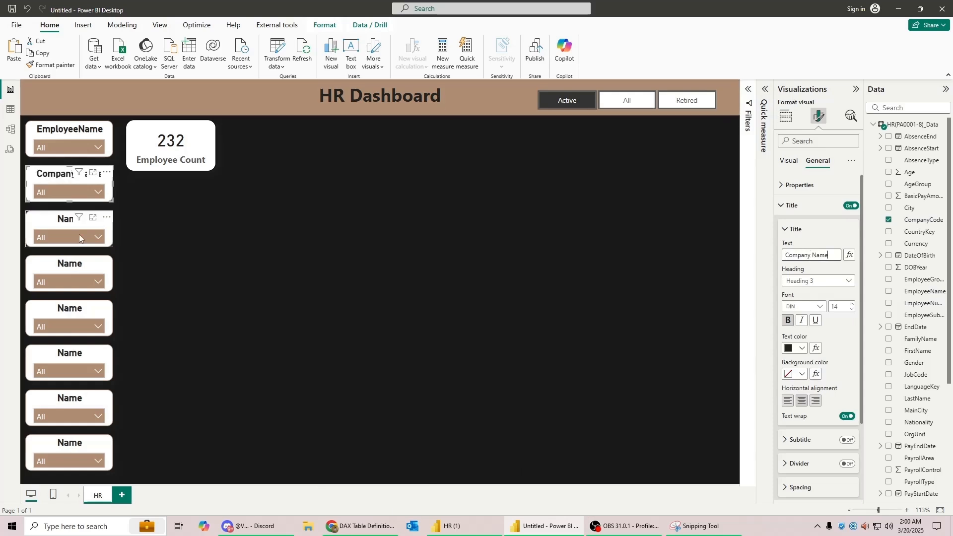
# Switch the third slicer to the employee number field and title it Employee Number
pyautogui.click(57, 219)
pyautogui.click(889, 303)
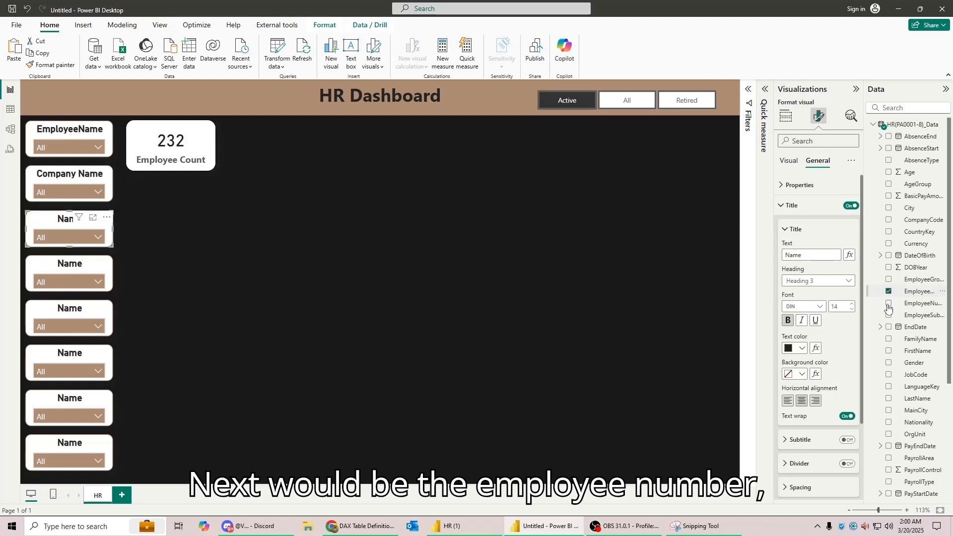
pyautogui.click(818, 161)
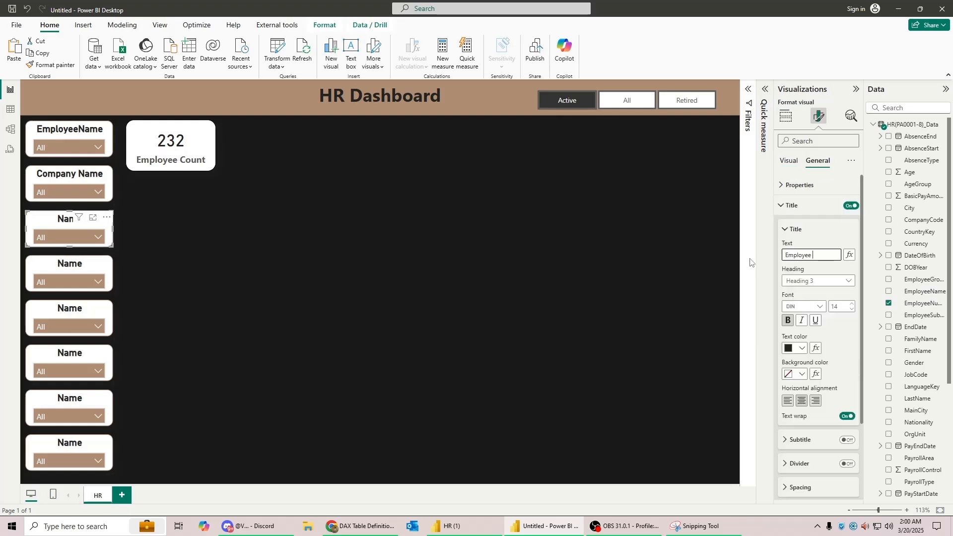
pyautogui.write('Number')
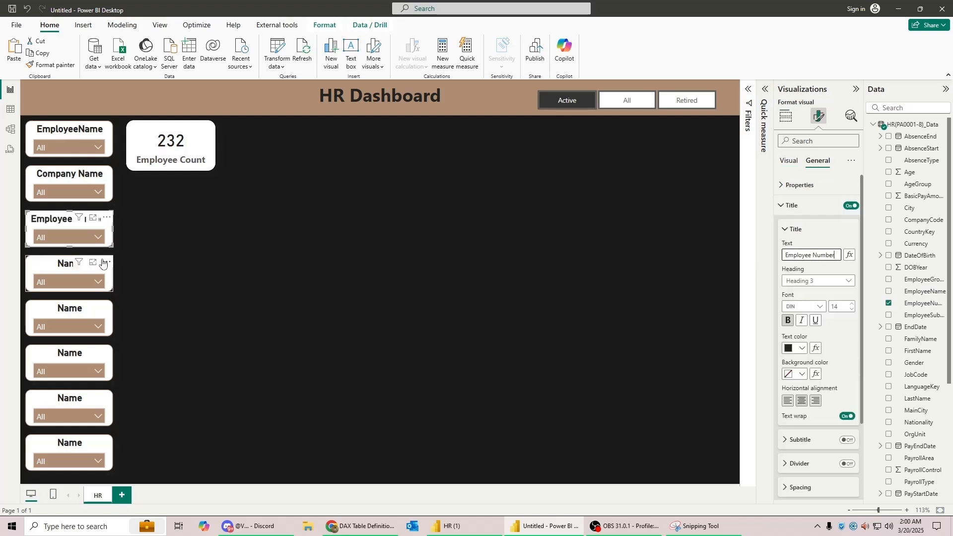
# Replace EmployeeName in the fourth slicer with the field whose name begins with EmployeeSub
pyautogui.click(96, 271)
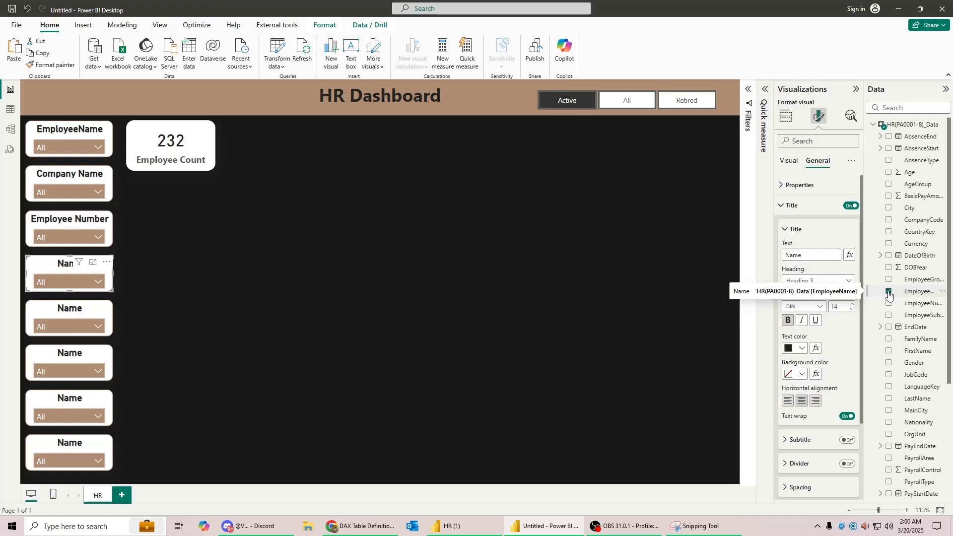
pyautogui.click(889, 292)
pyautogui.scroll(-3, 894, 293)
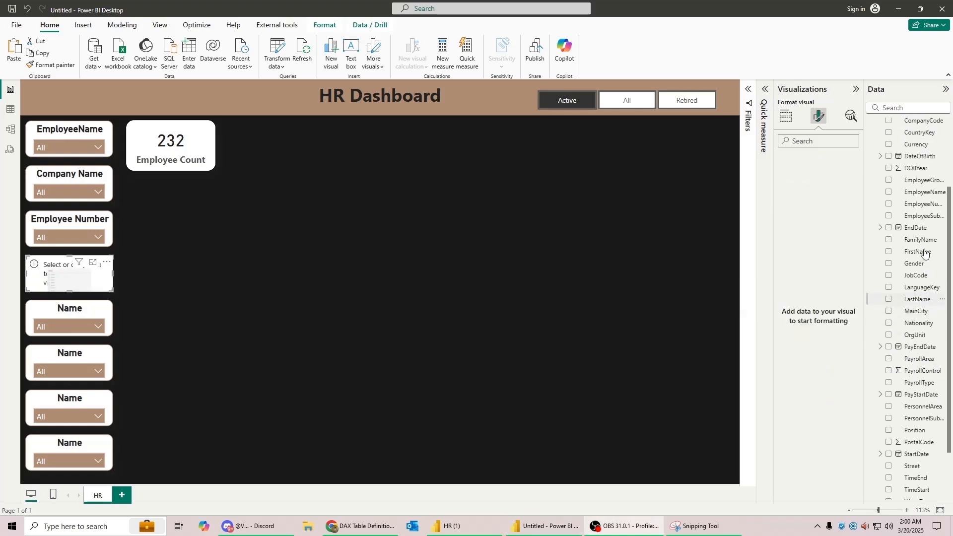
pyautogui.click(889, 216)
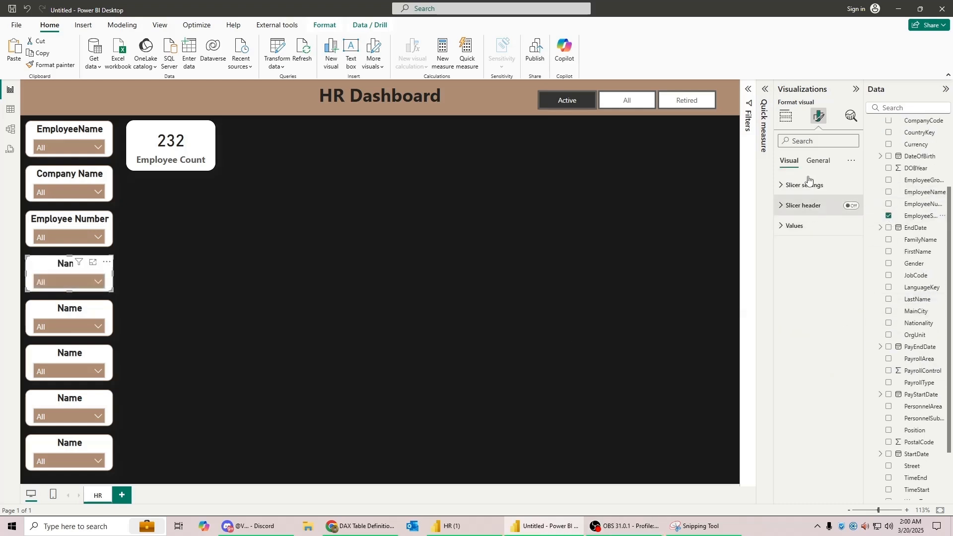
# Change the fourth slicer's title text to Type
pyautogui.click(817, 161)
pyautogui.click(804, 255)
pyautogui.hotkey('ctrl', 'a')
pyautogui.write('Ty')
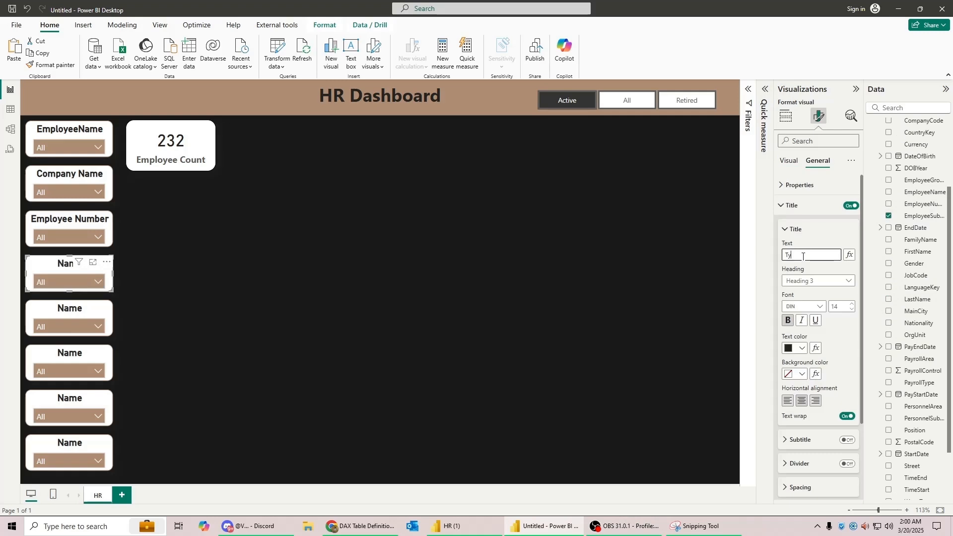
pyautogui.click(432, 319)
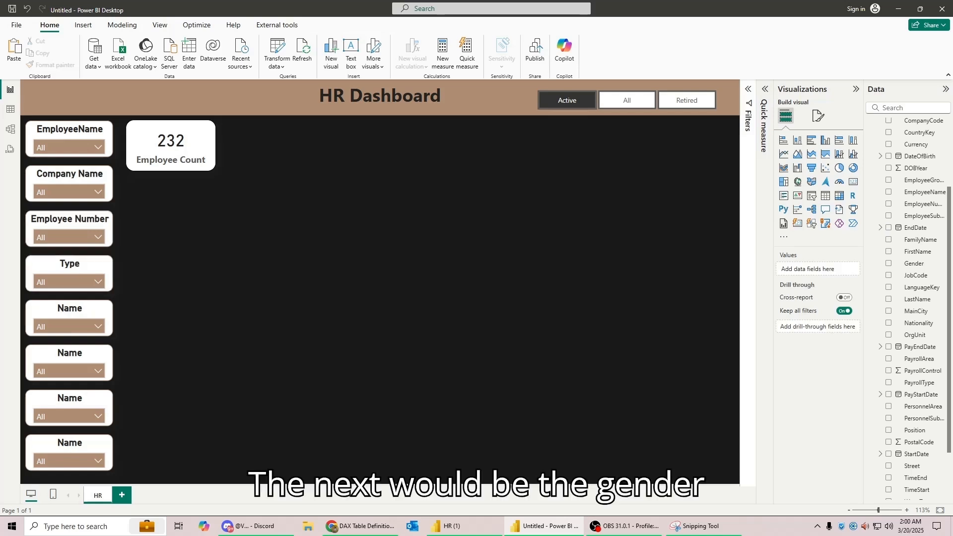
# Replace the fifth slicer's field with Gender and title the slicer Gender
pyautogui.click(64, 312)
pyautogui.click(854, 273)
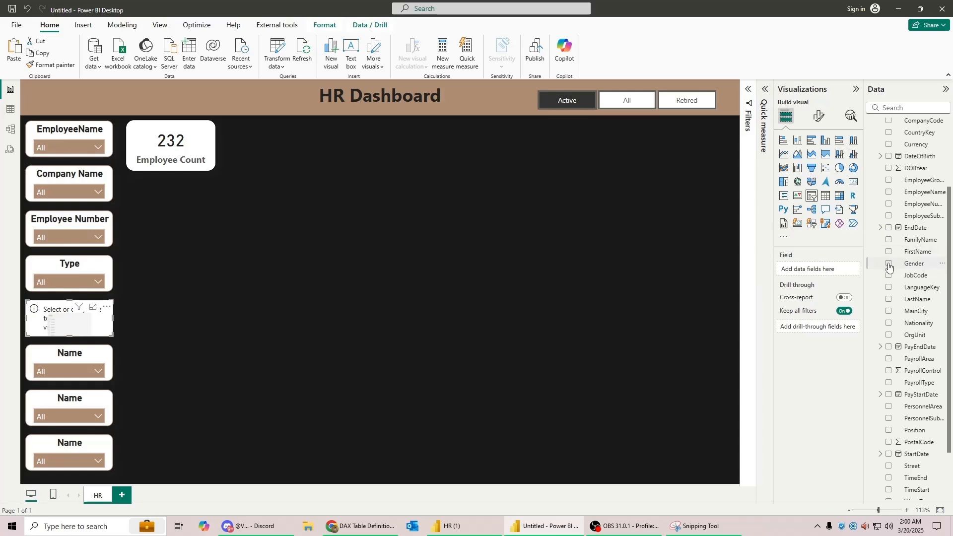
pyautogui.click(889, 264)
pyautogui.click(820, 116)
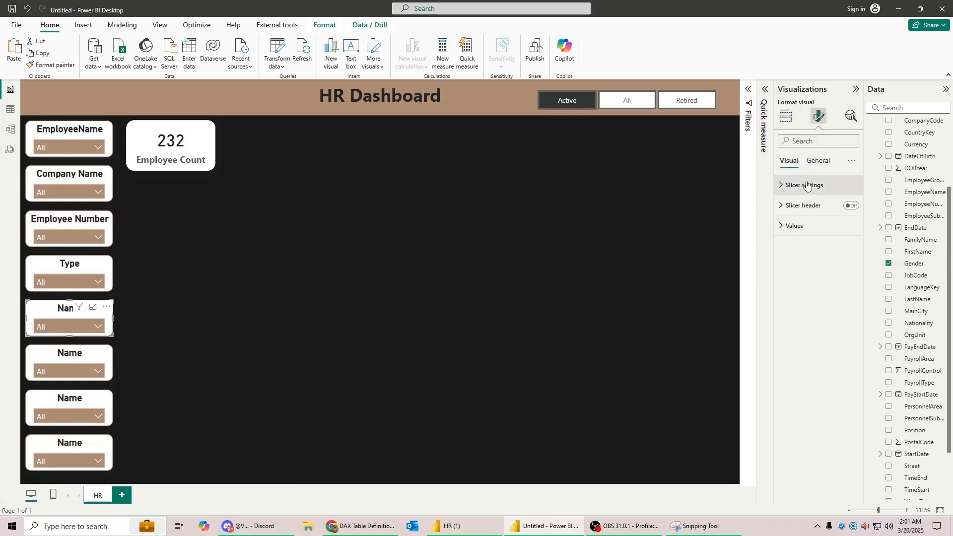
pyautogui.click(818, 160)
pyautogui.click(804, 205)
pyautogui.doubleClick(804, 256)
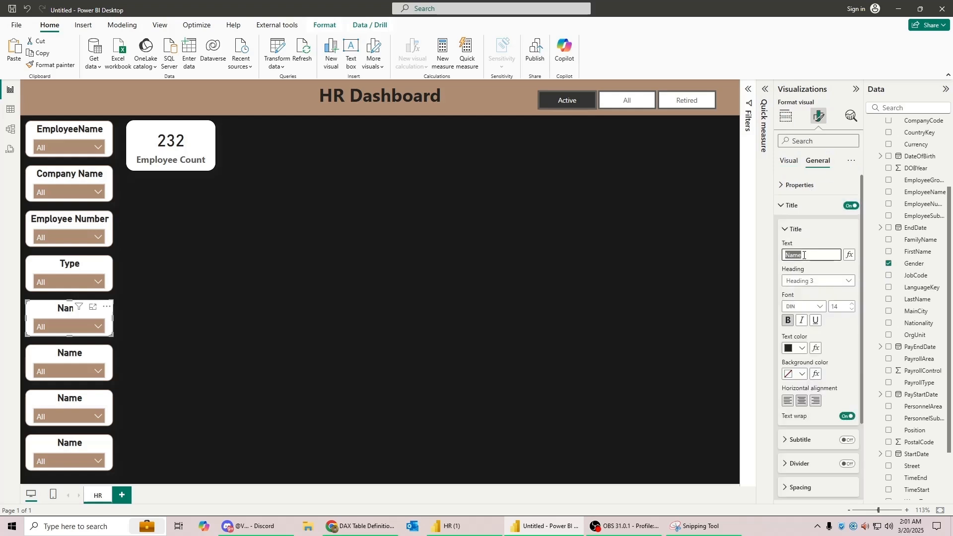
pyautogui.write('Gender')
# Replace EmployeeName in the sixth slicer with the City field and title the slicer City
pyautogui.click(107, 357)
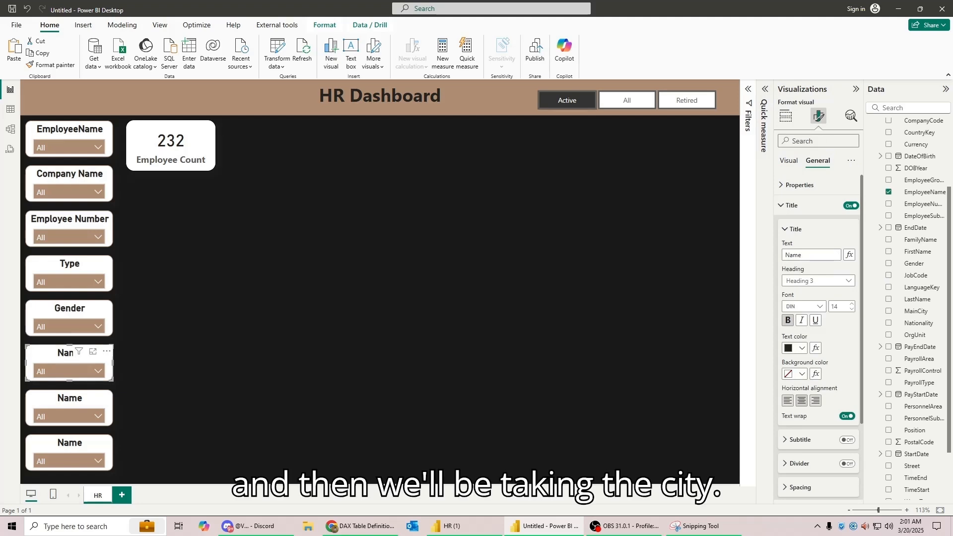
pyautogui.click(786, 116)
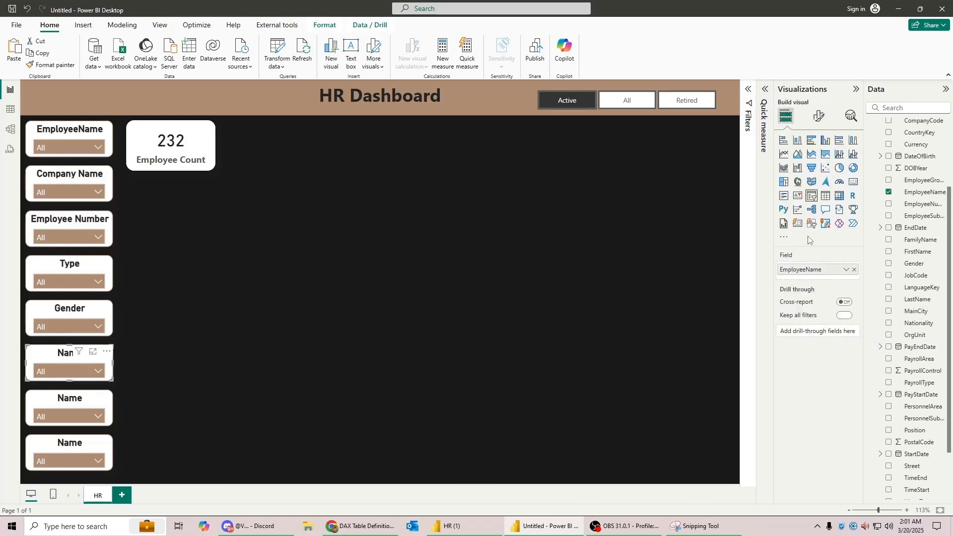
pyautogui.click(854, 269)
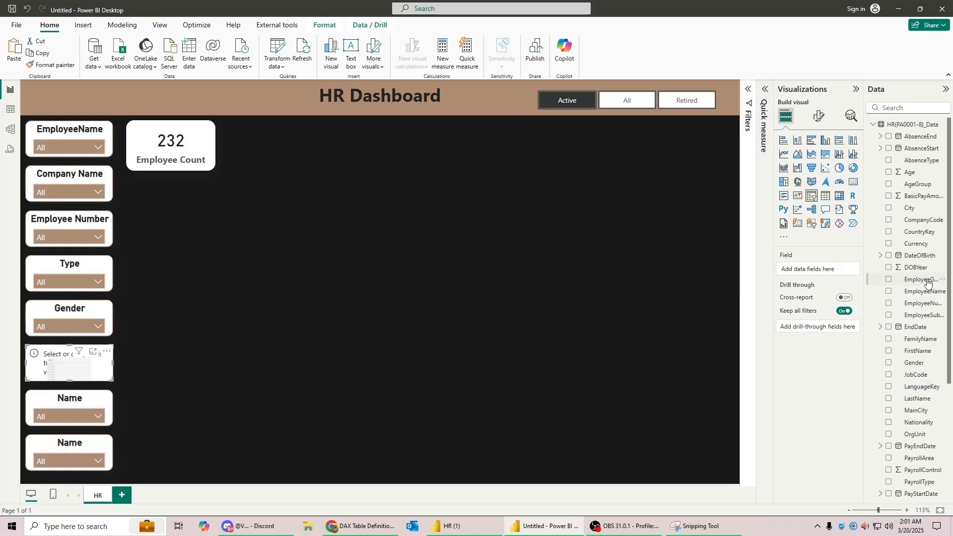
pyautogui.click(889, 208)
pyautogui.click(819, 116)
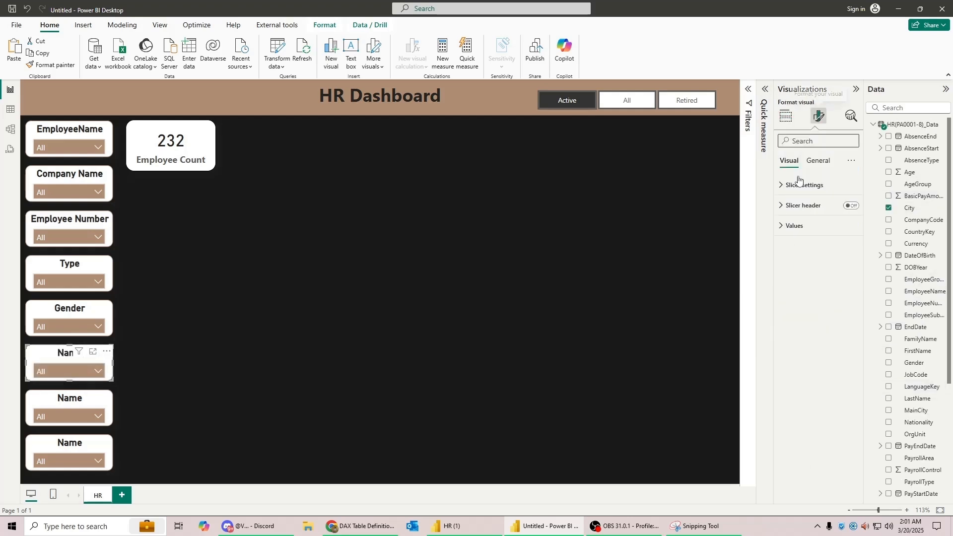
pyautogui.click(821, 186)
pyautogui.click(820, 184)
pyautogui.click(818, 160)
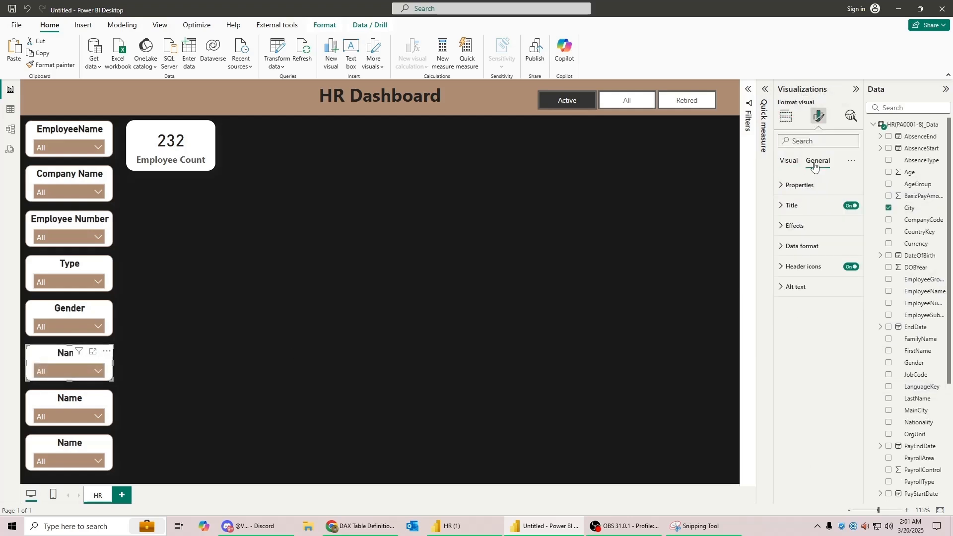
pyautogui.click(795, 205)
pyautogui.doubleClick(808, 255)
pyautogui.write('City')
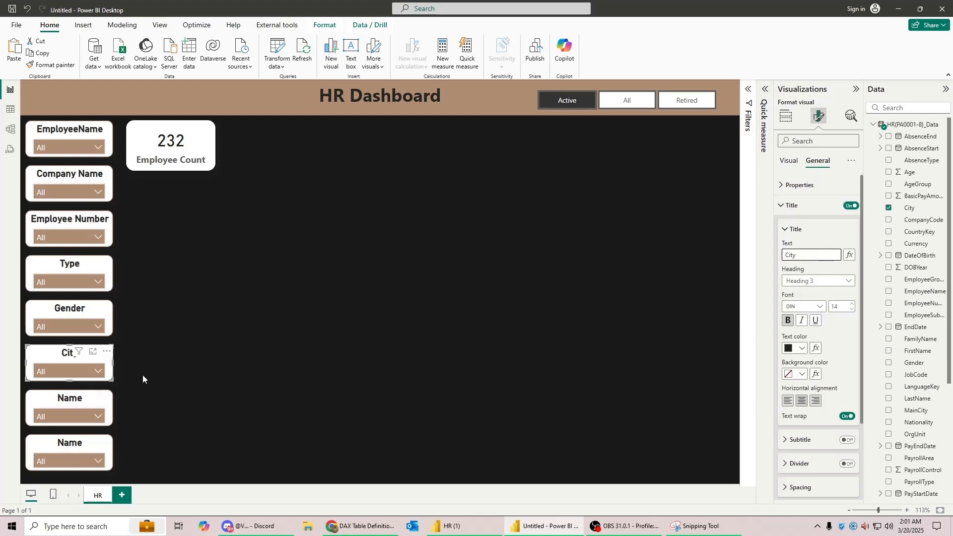
# Add the Nationality field to the seventh slicer and change its title to Nationality
pyautogui.click(70, 405)
pyautogui.click(889, 291)
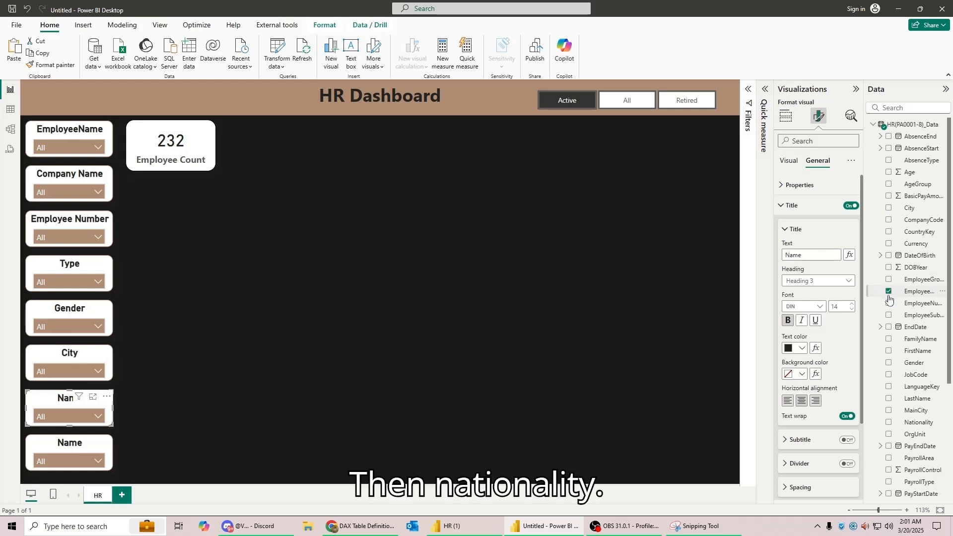
pyautogui.scroll(-5, 911, 318)
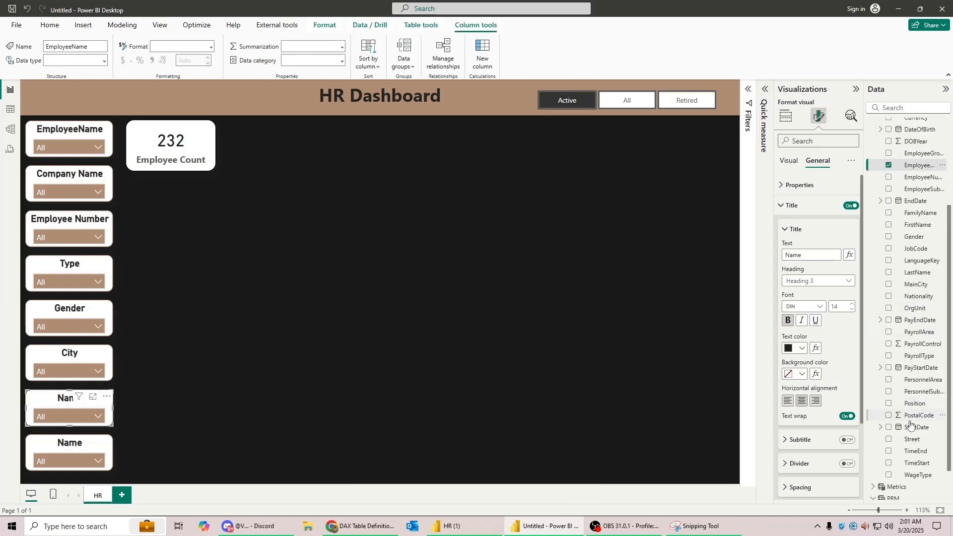
pyautogui.scroll(-2, 911, 327)
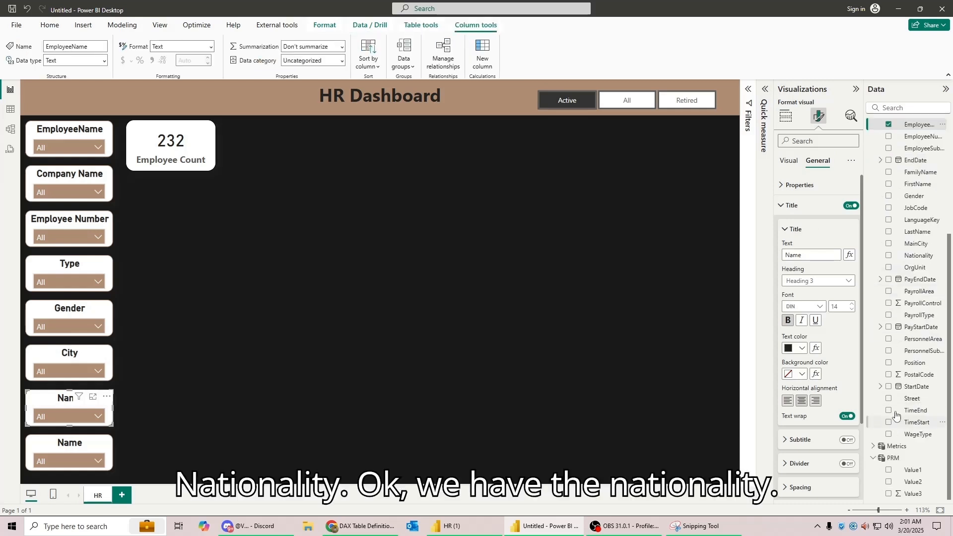
pyautogui.click(890, 256)
pyautogui.doubleClick(806, 256)
pyautogui.write('nationa')
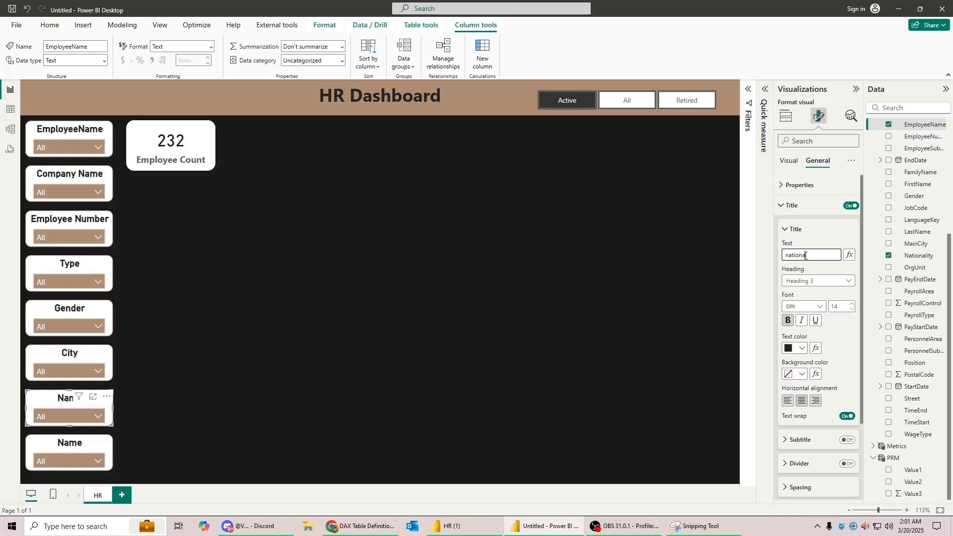
pyautogui.write('lity')
pyautogui.press('Home')
pyautogui.press('Delete')
pyautogui.write('N')
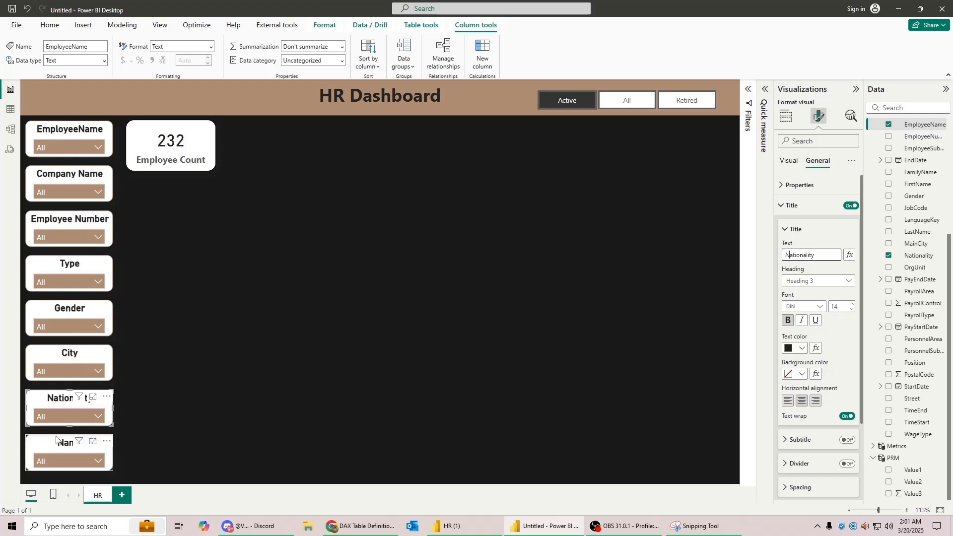
# Replace EmployeeName in the eighth slicer with the OrgUnit field and title the slicer Unit
pyautogui.click(56, 438)
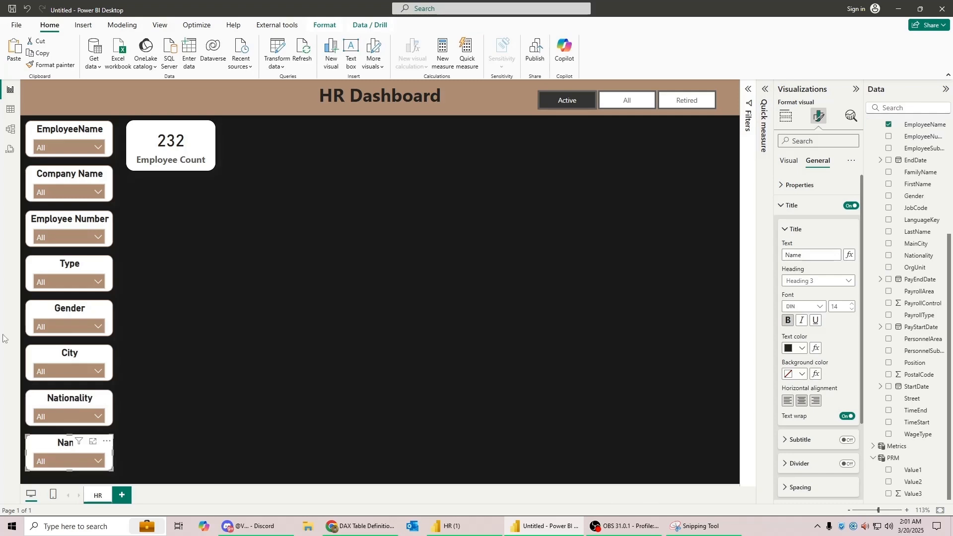
pyautogui.click(914, 268)
pyautogui.moveTo(904, 268); pyautogui.dragTo(819, 269)
pyautogui.click(855, 283)
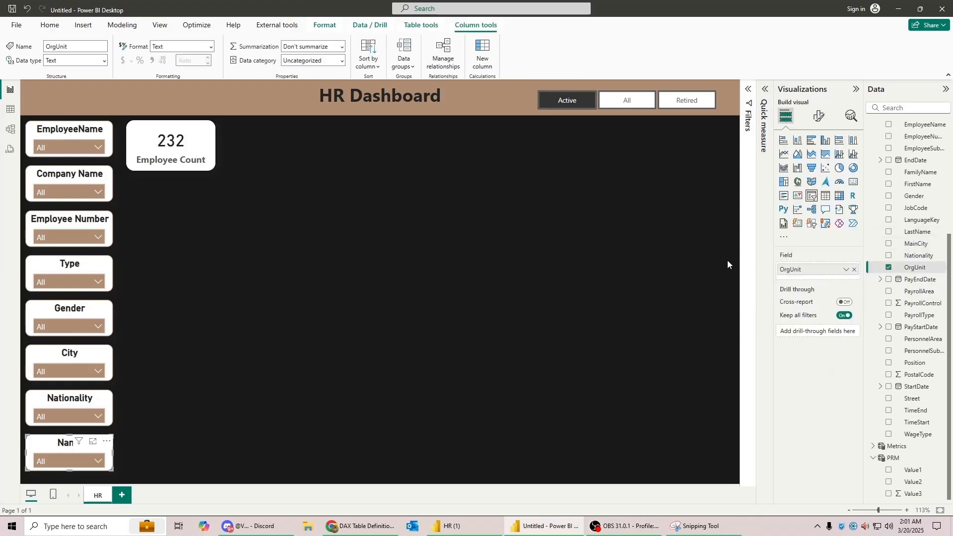
pyautogui.click(819, 116)
pyautogui.click(818, 162)
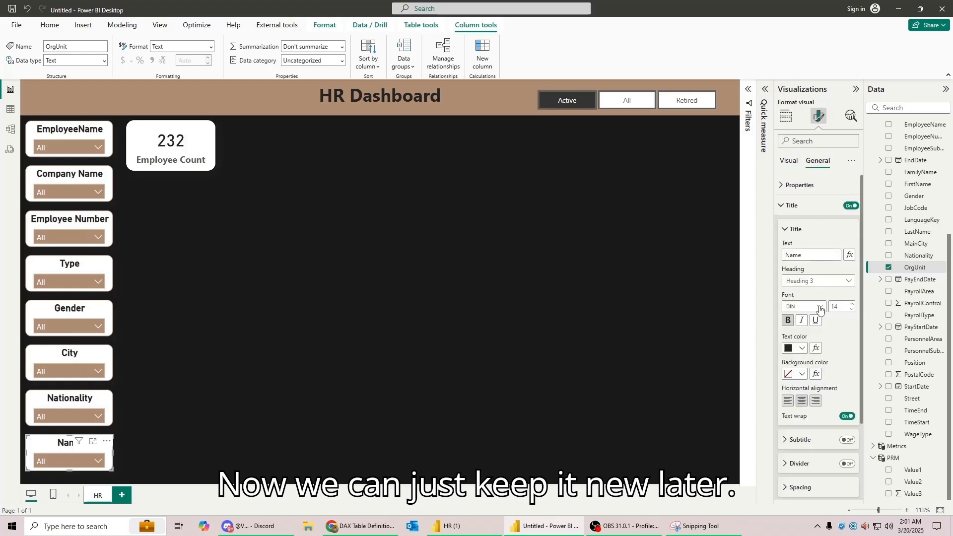
pyautogui.click(802, 256)
pyautogui.doubleClick(802, 259)
pyautogui.write('Unit')
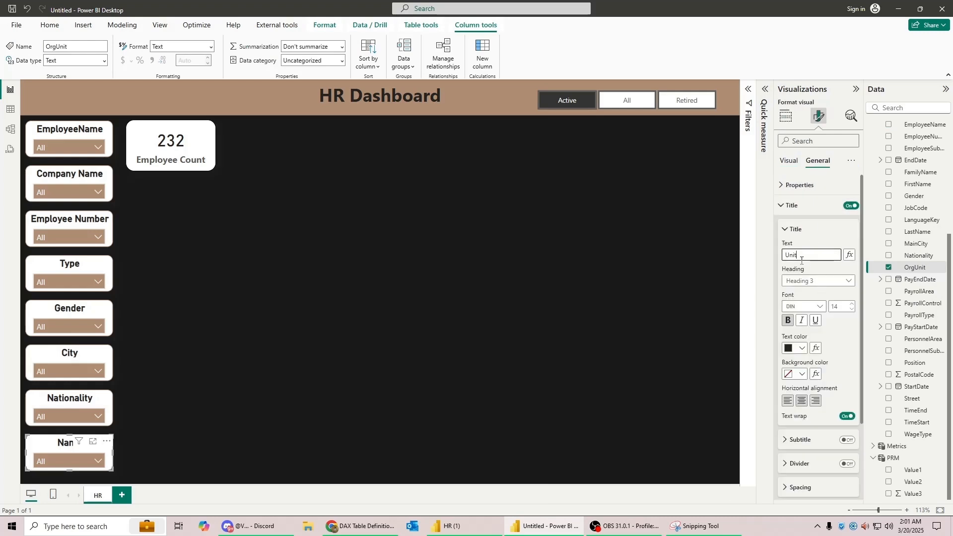
pyautogui.click(329, 257)
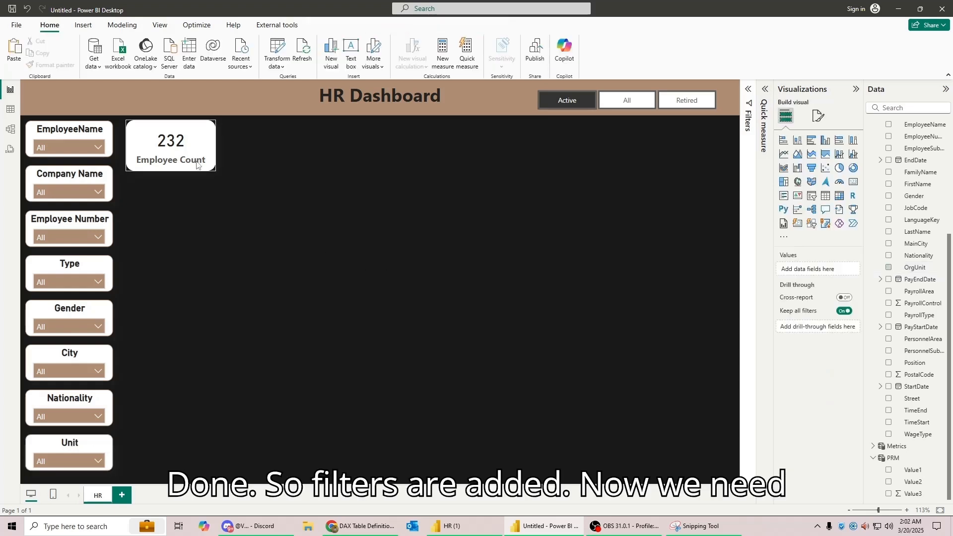
# Duplicate the Employee Count card five times and arrange the copies in a row beside the original, beneath the header
pyautogui.click(187, 161)
pyautogui.hotkey('ctrl', 'c')
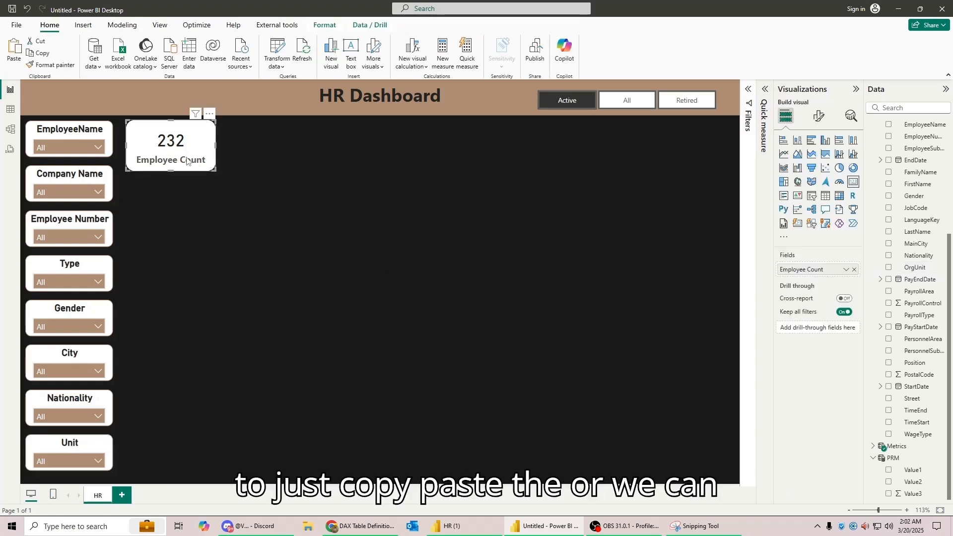
pyautogui.hotkey('ctrl', 'v')
pyautogui.moveTo(275, 164); pyautogui.dragTo(690, 143)
pyautogui.hotkey('ctrl', 'v')
pyautogui.hotkey('ctrl', 'v')
pyautogui.hotkey('ctrl', 'v')
pyautogui.hotkey('ctrl', 'v')
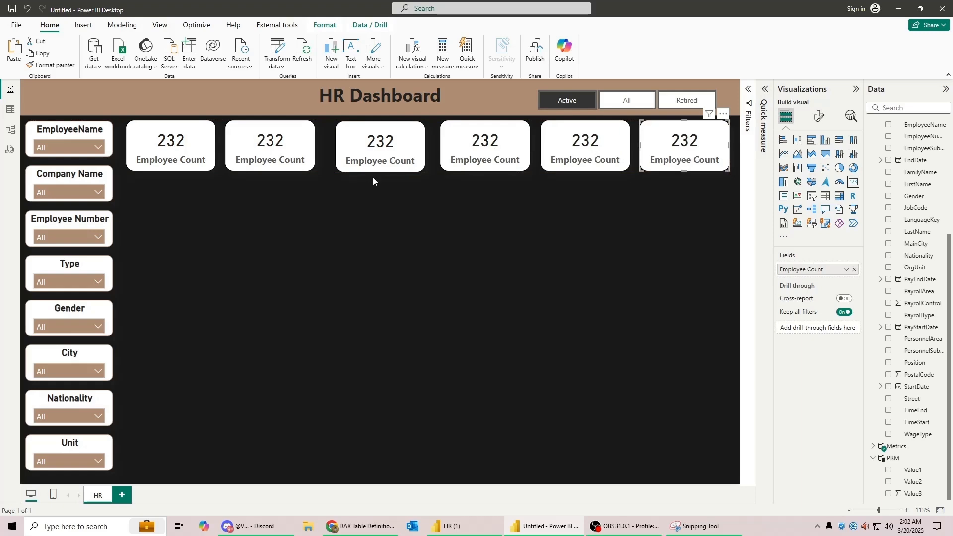
# Replace the second card's field with Age and summarize it as Average
pyautogui.click(276, 163)
pyautogui.scroll(4, 923, 224)
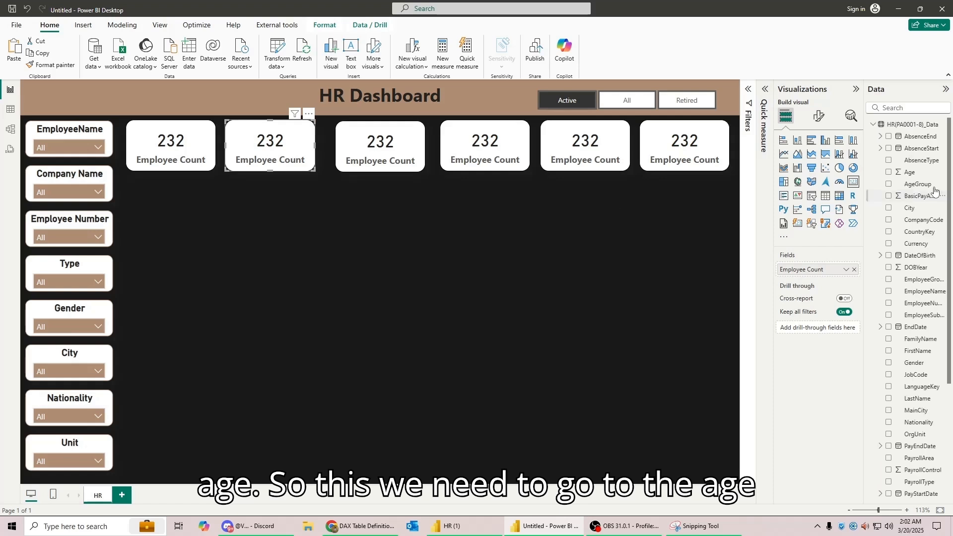
pyautogui.click(910, 172)
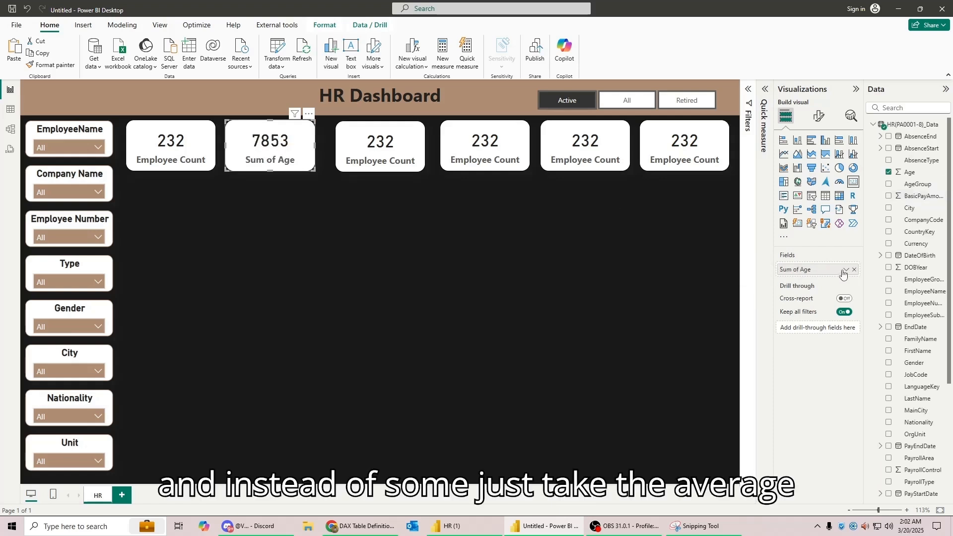
pyautogui.click(845, 270)
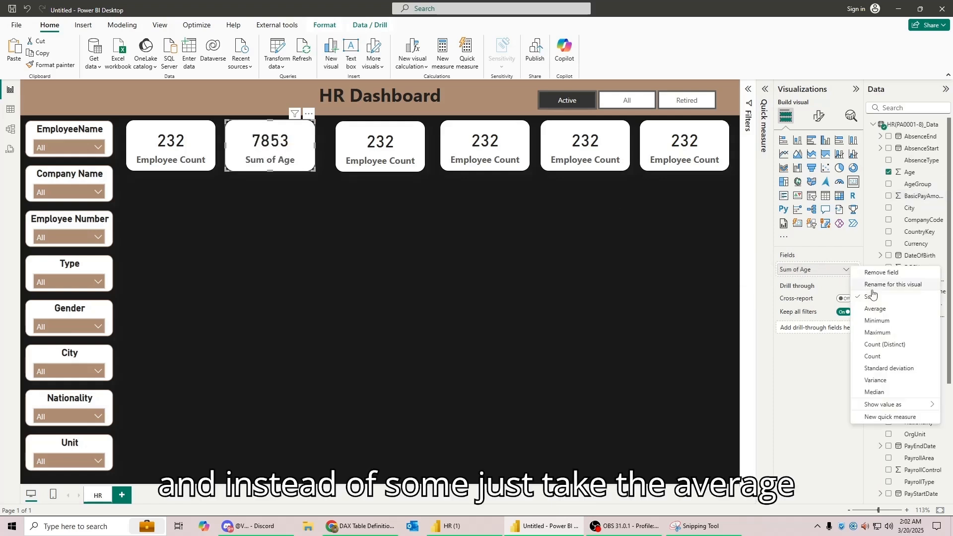
pyautogui.click(875, 309)
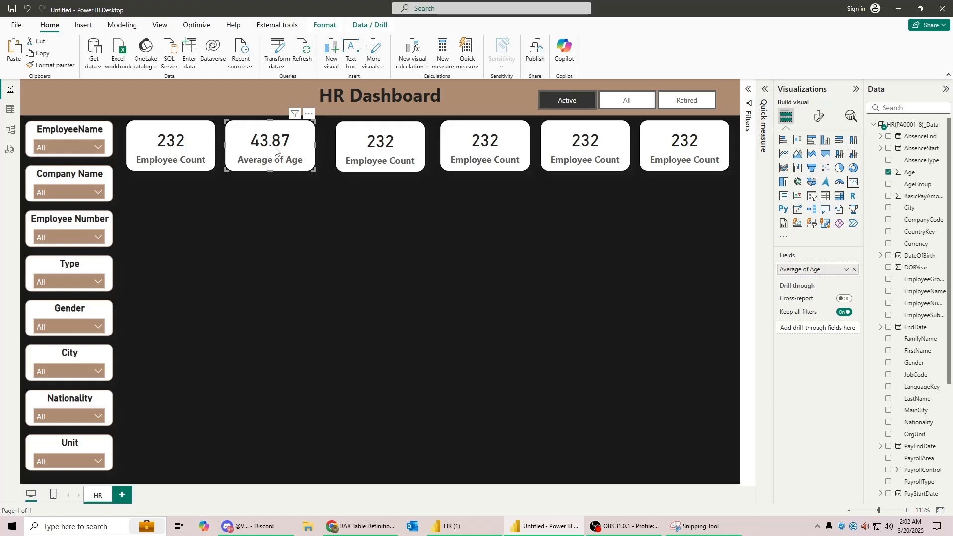
# Create a Ratio measure in the Metrics table dividing the male by the female EmployeeNumber count, and format it as a percentage
pyautogui.click(385, 157)
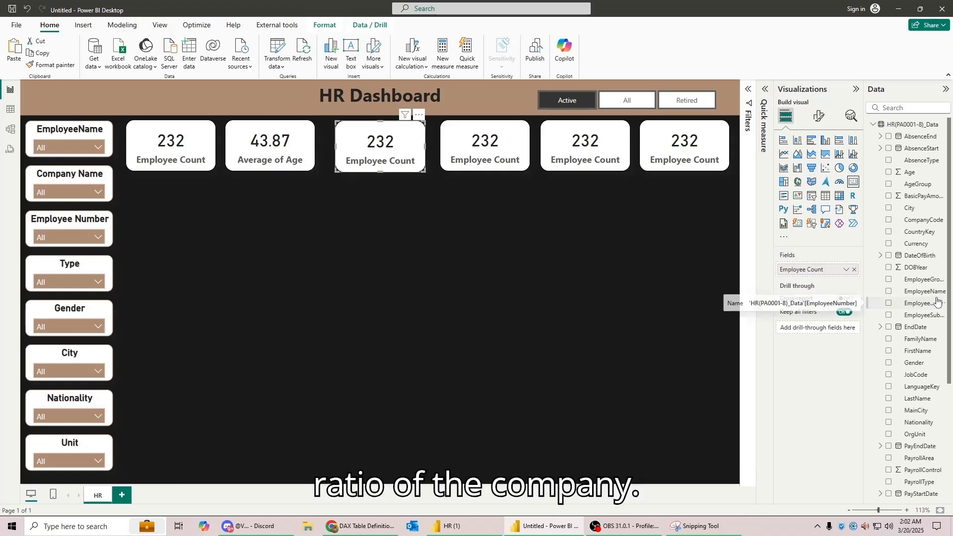
pyautogui.scroll(-5, 928, 353)
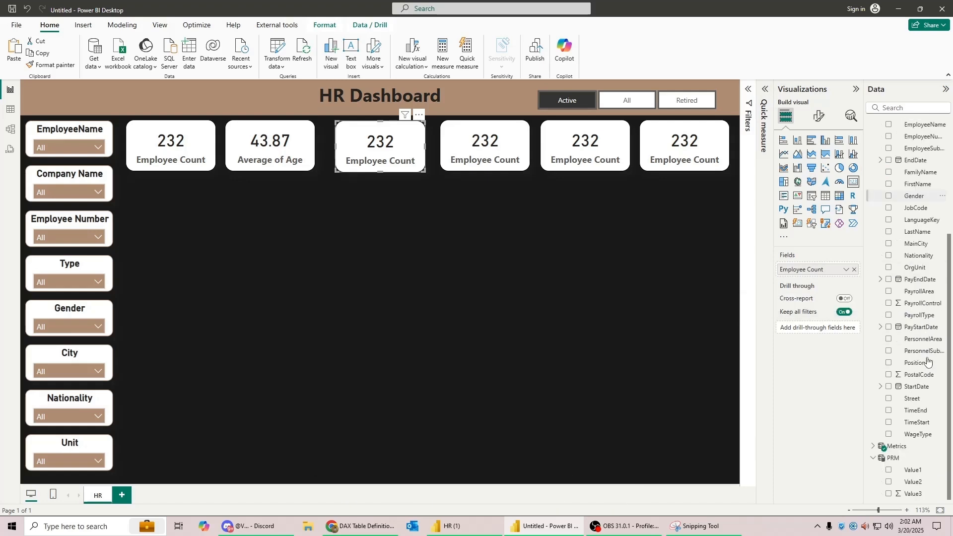
pyautogui.scroll(10, 889, 224)
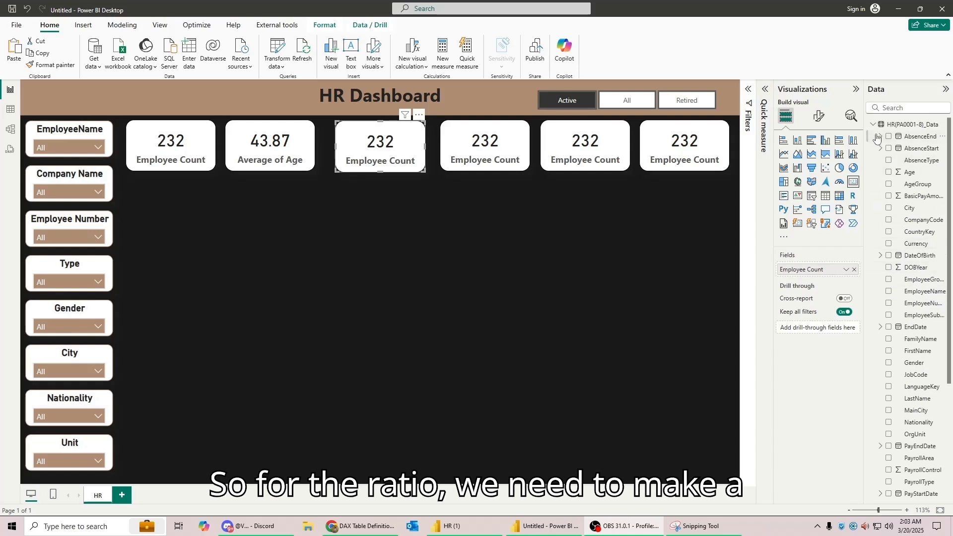
pyautogui.click(874, 124)
pyautogui.rightClick(896, 136)
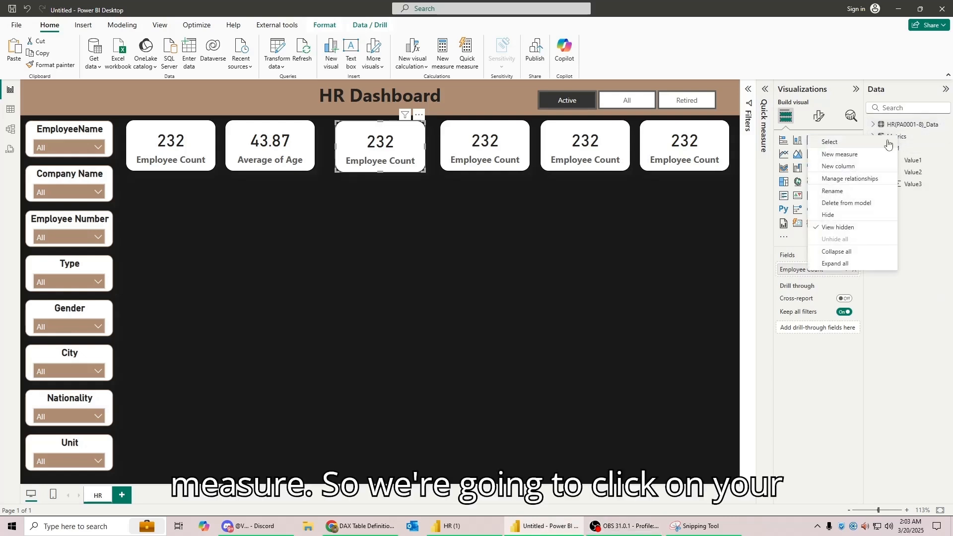
pyautogui.click(841, 158)
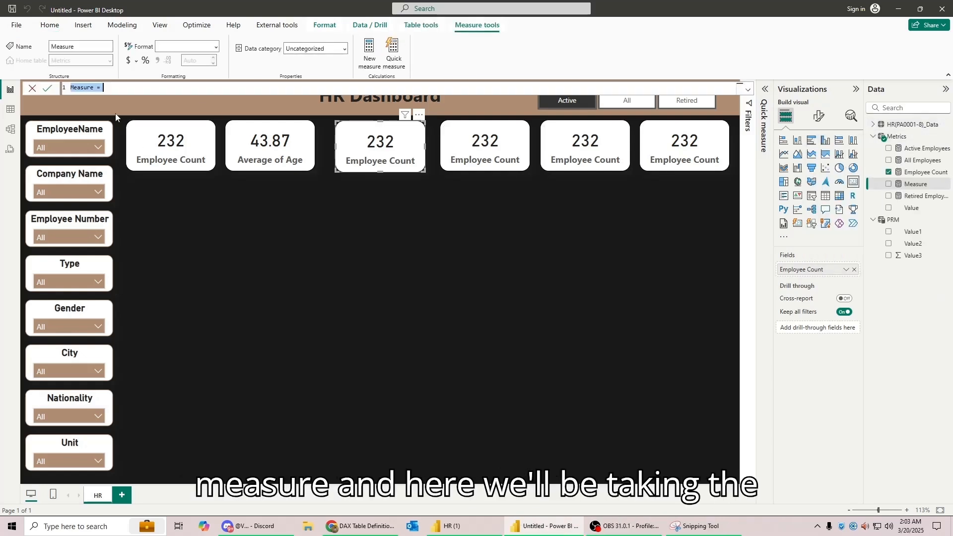
pyautogui.hotkey('ctrl', 'v')
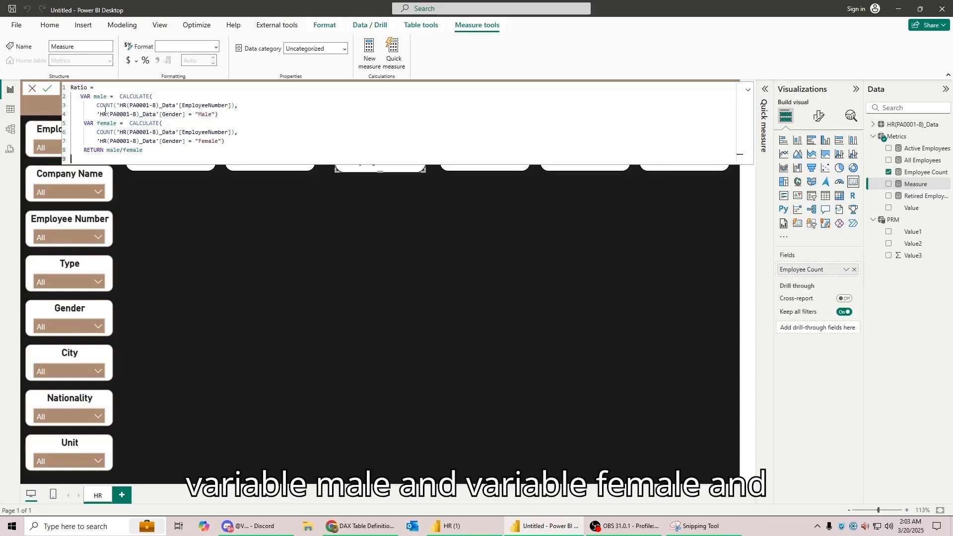
pyautogui.click(45, 93)
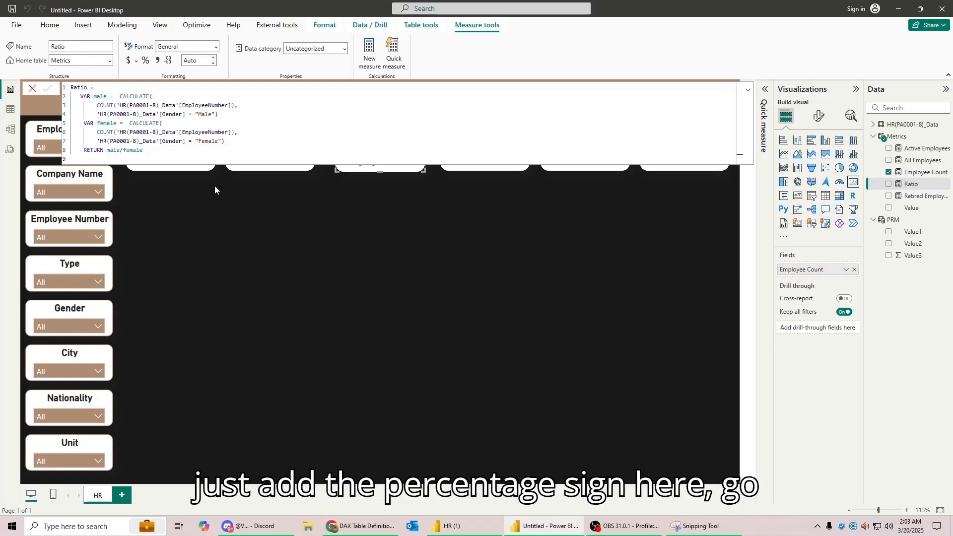
pyautogui.click(146, 60)
pyautogui.click(32, 88)
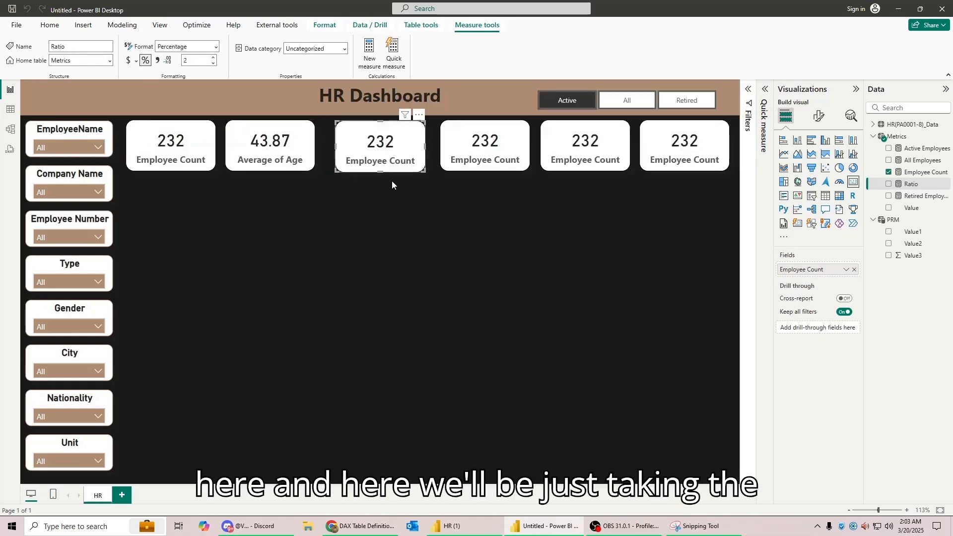
# Replace the third card's field with the Ratio measure
pyautogui.click(888, 184)
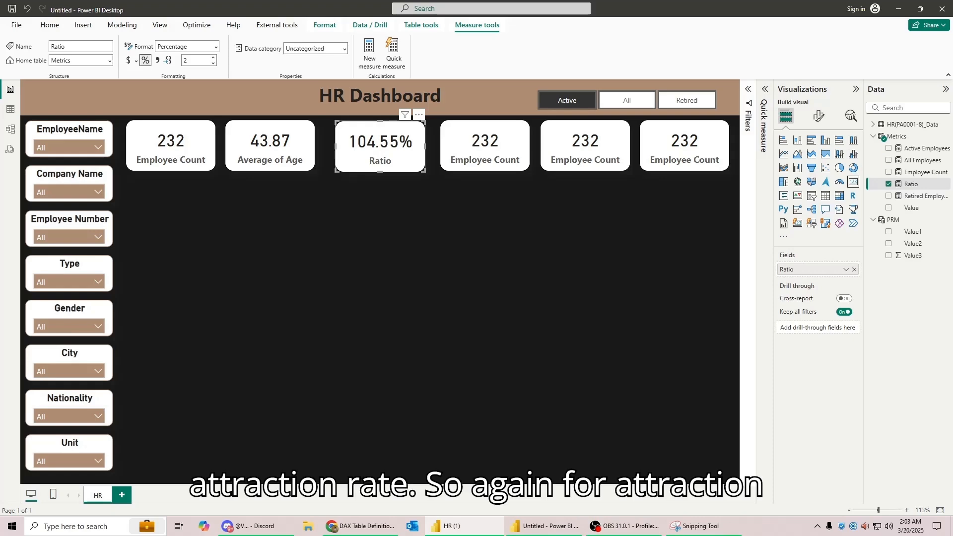
# Create an Attrition Rate measure in the Metrics table dividing Retired Employees by All Employees
pyautogui.rightClick(903, 141)
pyautogui.click(843, 155)
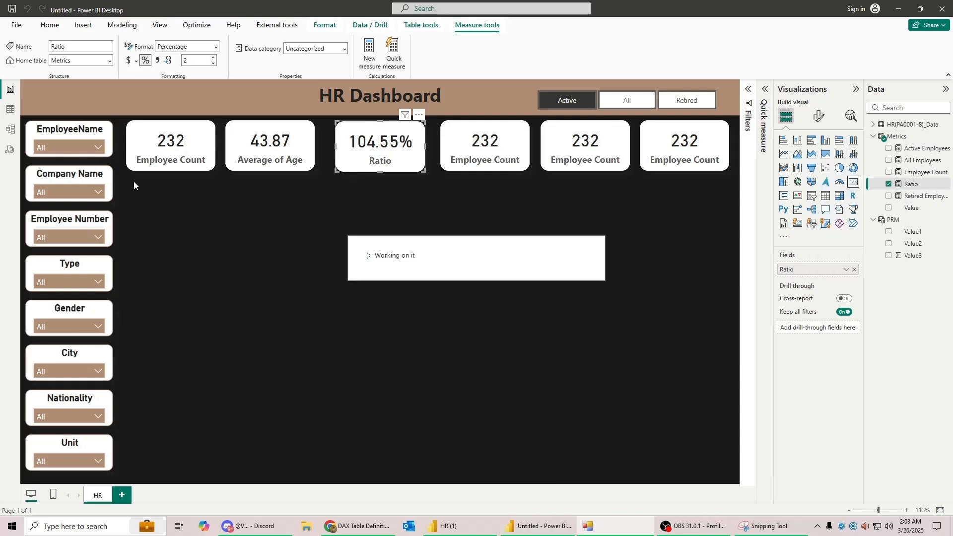
pyautogui.hotkey('ctrl', 'a')
pyautogui.hotkey('ctrl', 'v')
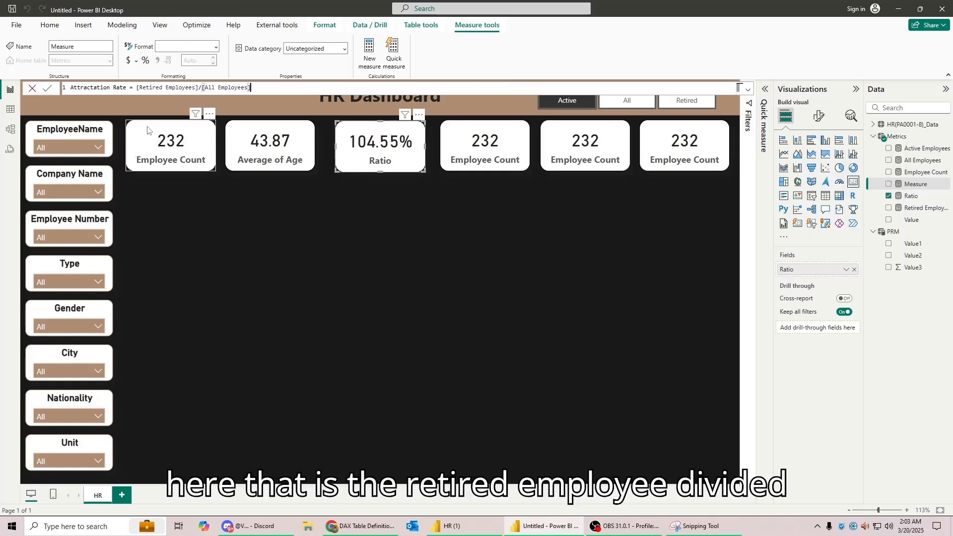
pyautogui.click(48, 89)
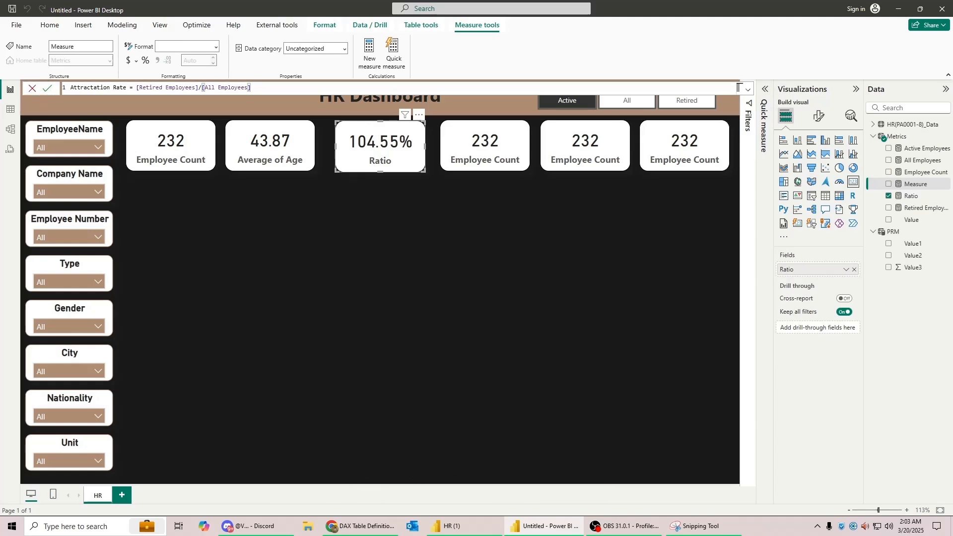
pyautogui.click(32, 89)
pyautogui.click(426, 210)
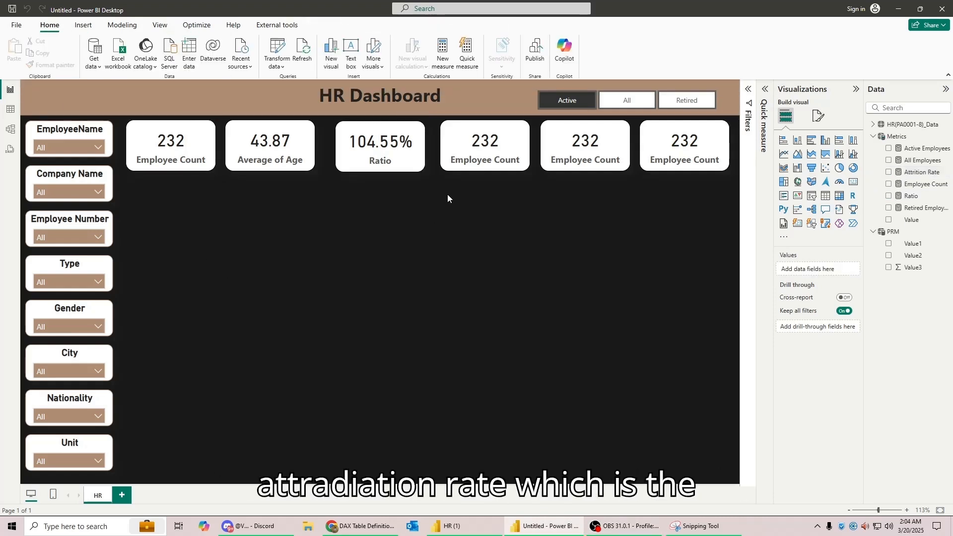
# Replace the fourth card's field with Attrition Rate and format the measure as a percentage
pyautogui.click(471, 159)
pyautogui.click(918, 173)
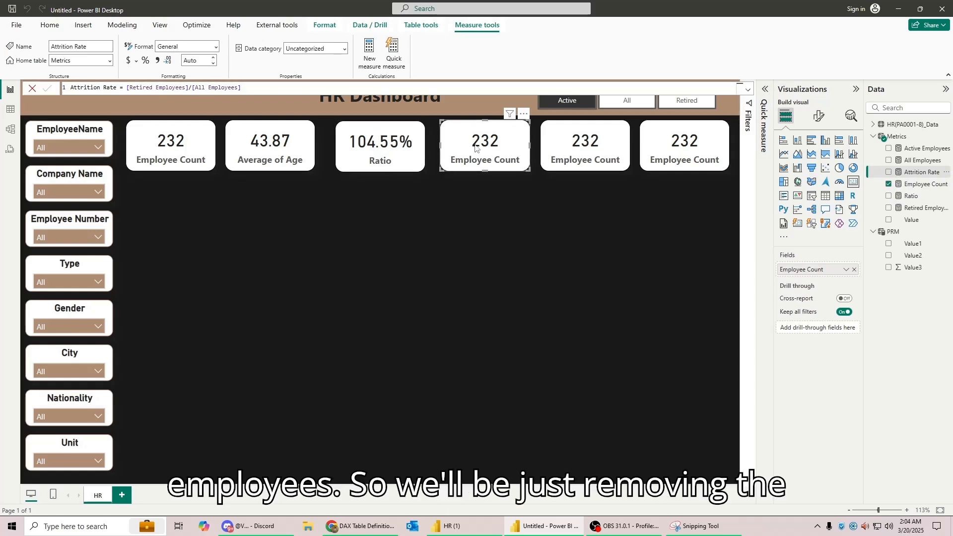
pyautogui.click(855, 269)
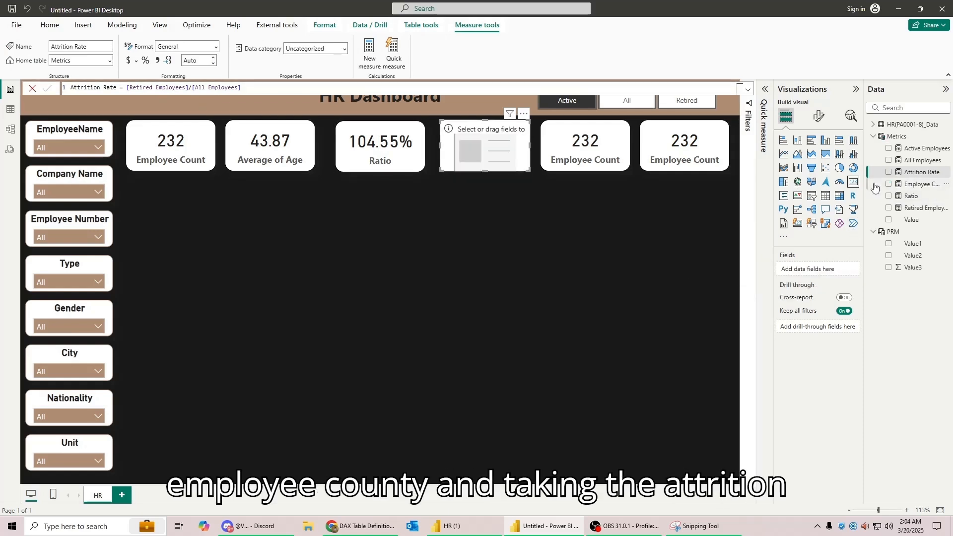
pyautogui.click(889, 173)
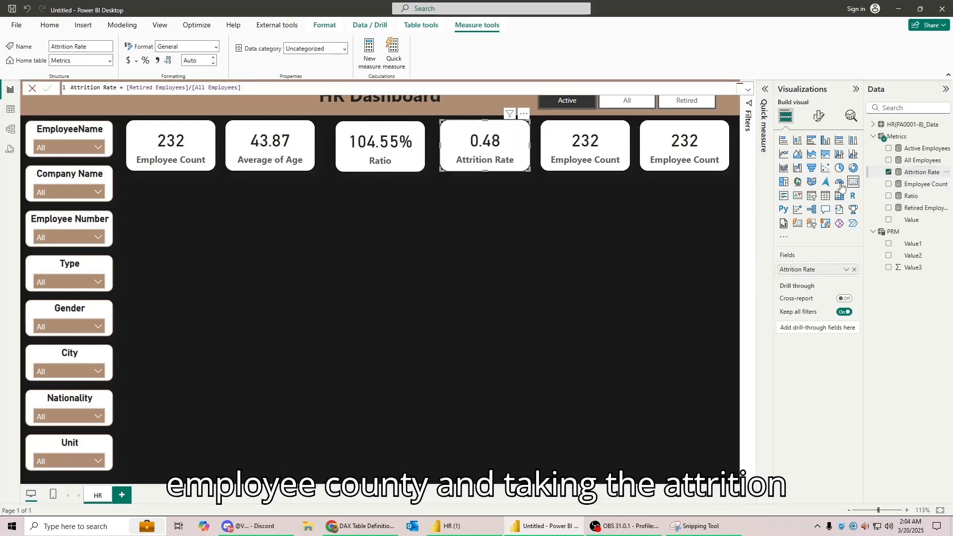
pyautogui.click(144, 67)
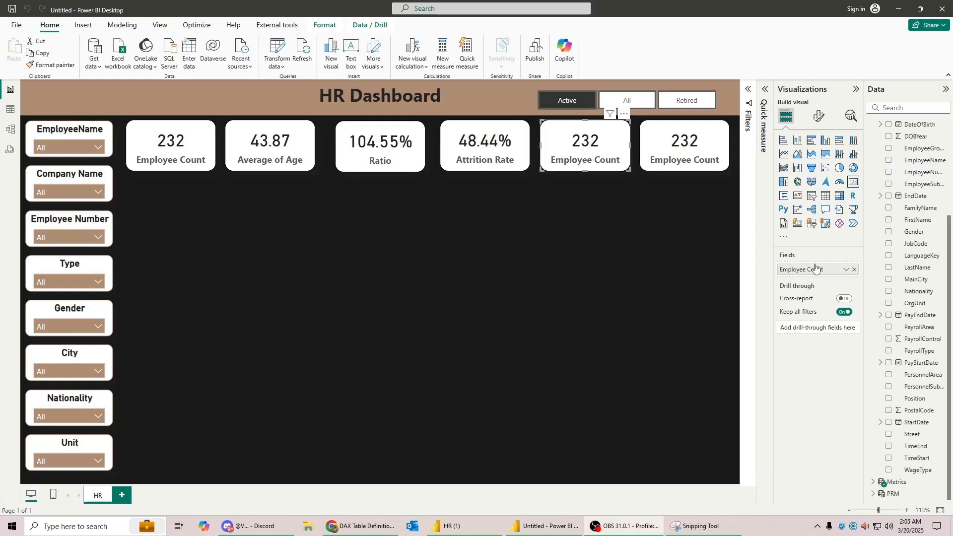
# Replace the fifth card's field with Nationality and summarize it as a distinct count
pyautogui.click(855, 269)
pyautogui.moveTo(914, 291); pyautogui.dragTo(825, 273)
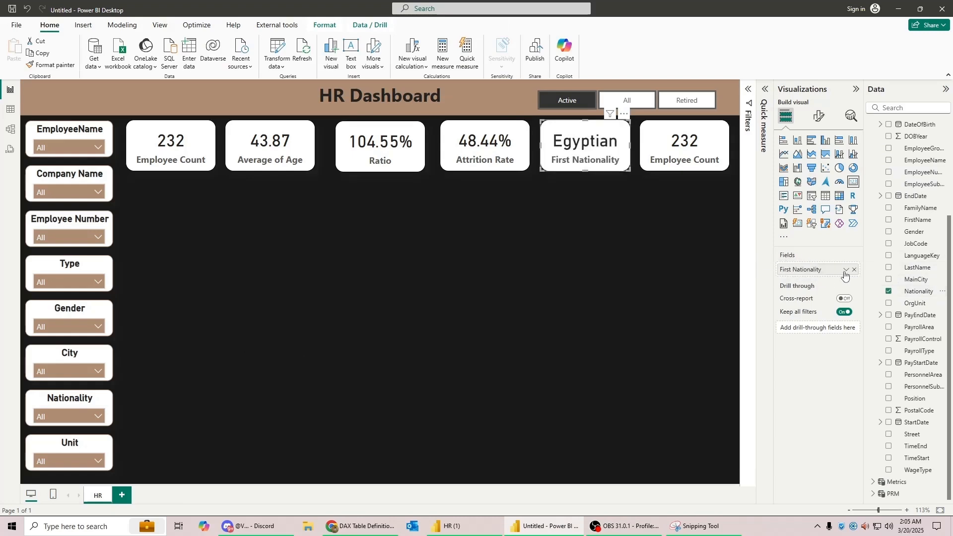
pyautogui.click(846, 271)
pyautogui.click(879, 320)
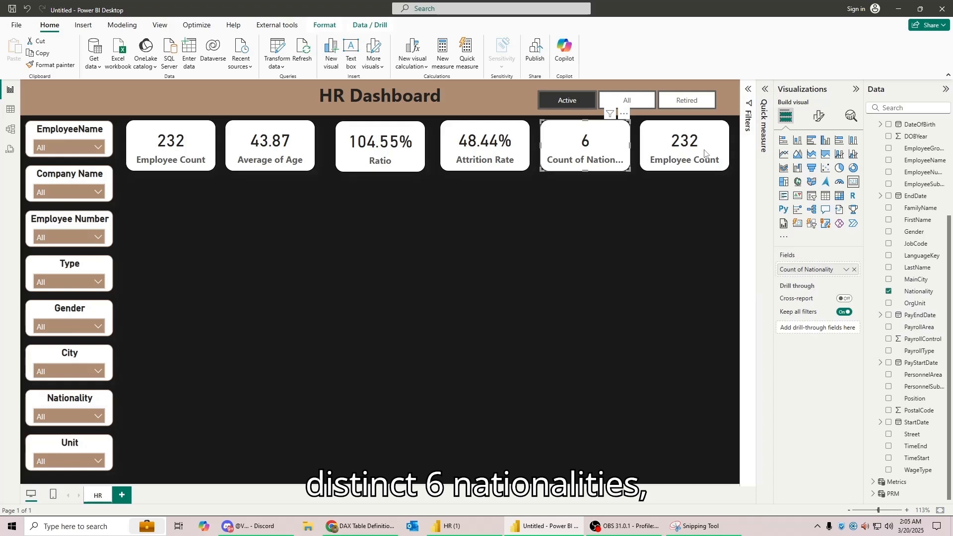
pyautogui.click(819, 117)
pyautogui.click(802, 185)
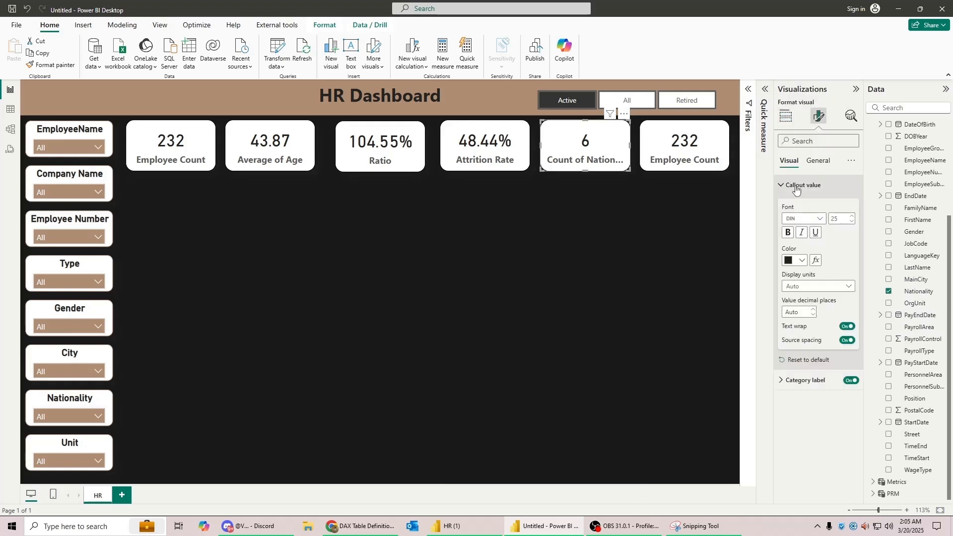
pyautogui.click(785, 185)
pyautogui.click(805, 205)
pyautogui.click(818, 160)
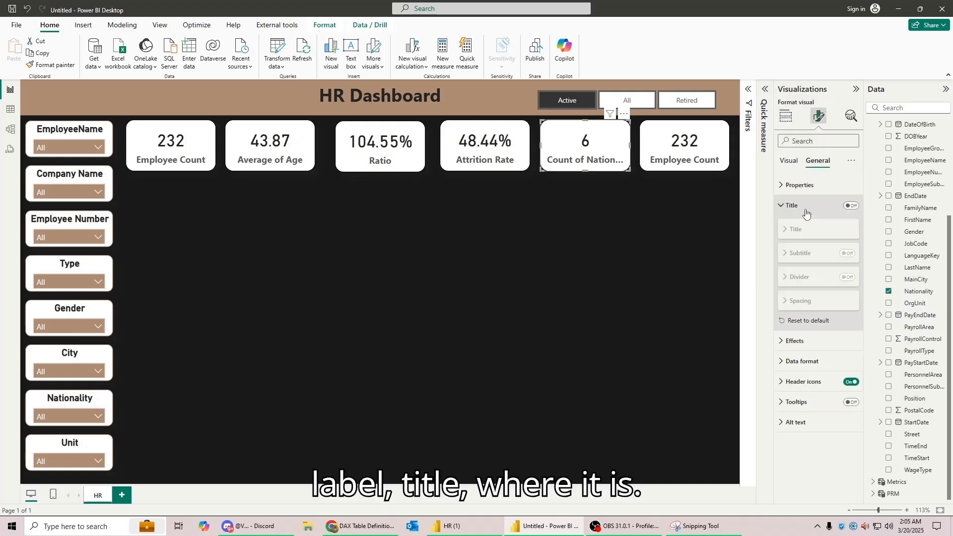
pyautogui.click(807, 206)
pyautogui.click(786, 116)
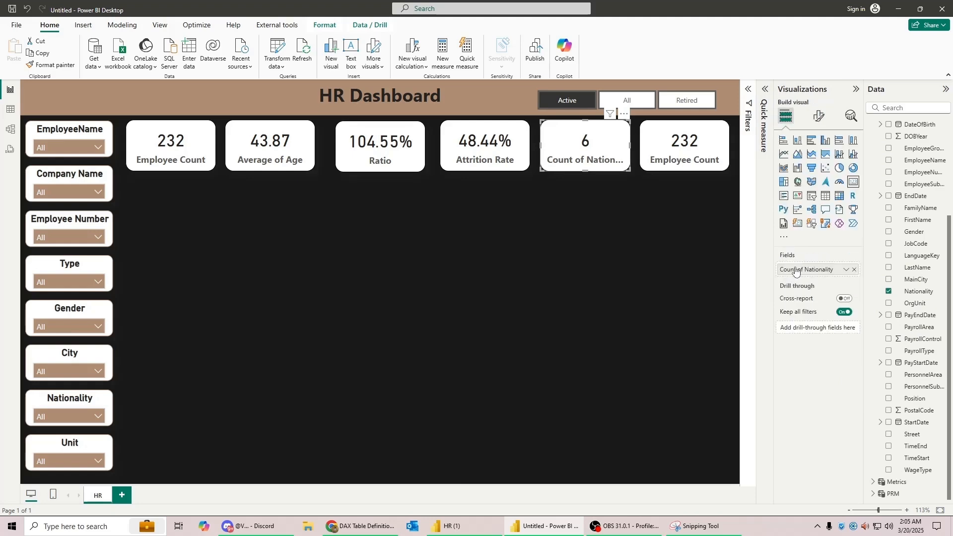
# Rename the fifth card's field as Nationalities
pyautogui.doubleClick(796, 269)
pyautogui.write('Nationa')
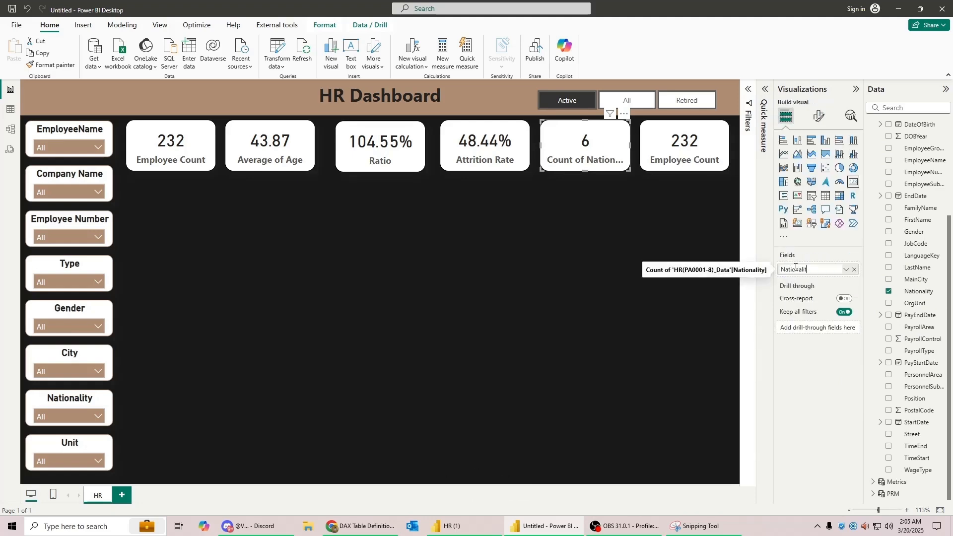
pyautogui.press('Return')
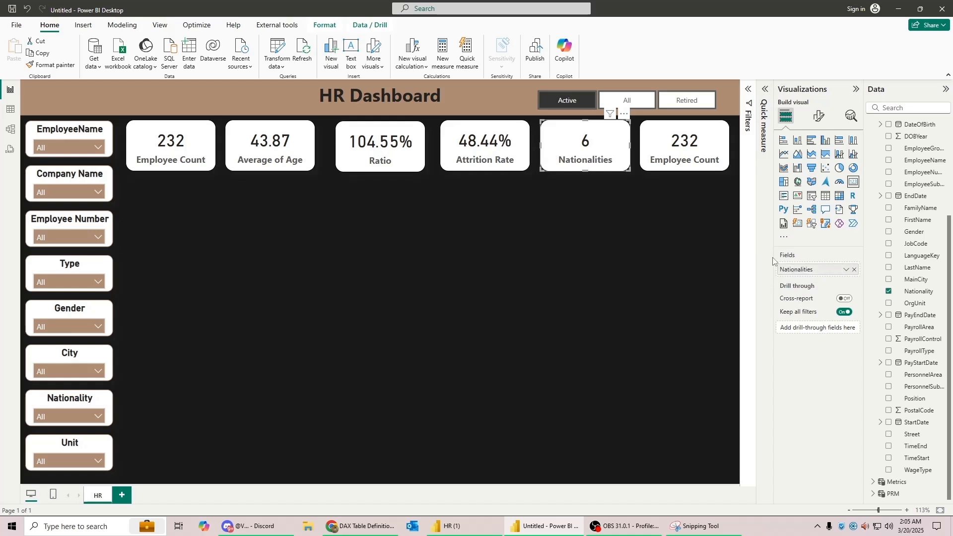
# Replace the sixth card's field with City summarized as a distinct count, and rename the field as Cities
pyautogui.click(650, 162)
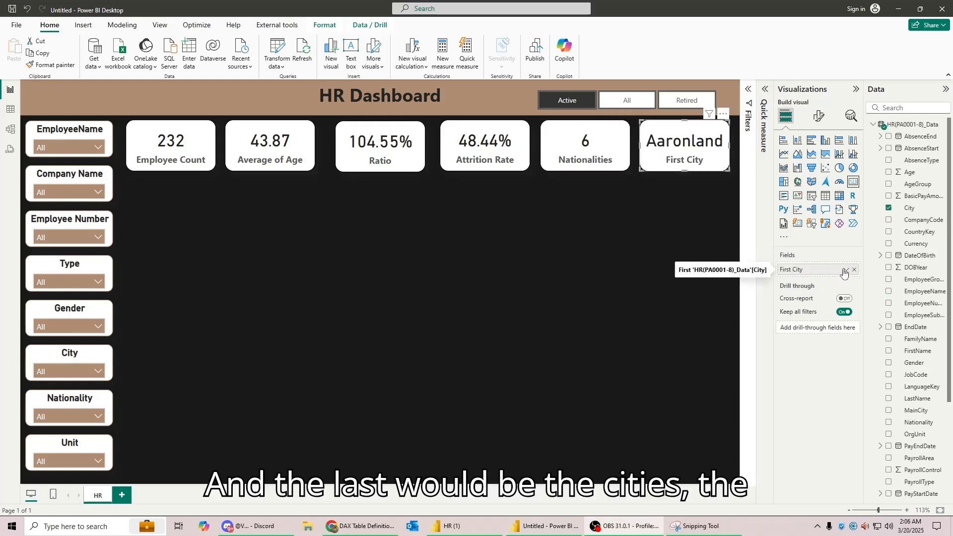
pyautogui.click(846, 270)
pyautogui.click(873, 321)
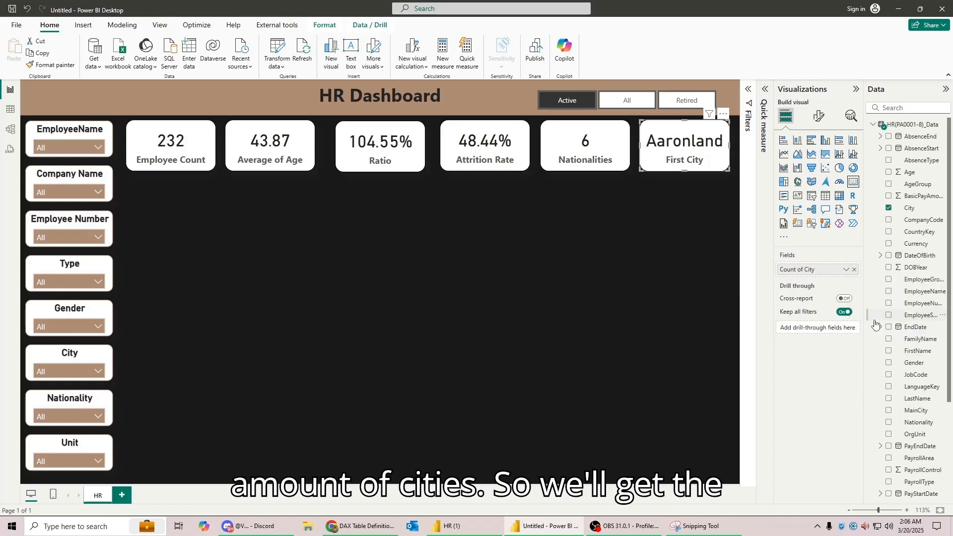
pyautogui.doubleClick(806, 273)
pyautogui.write('Citie')
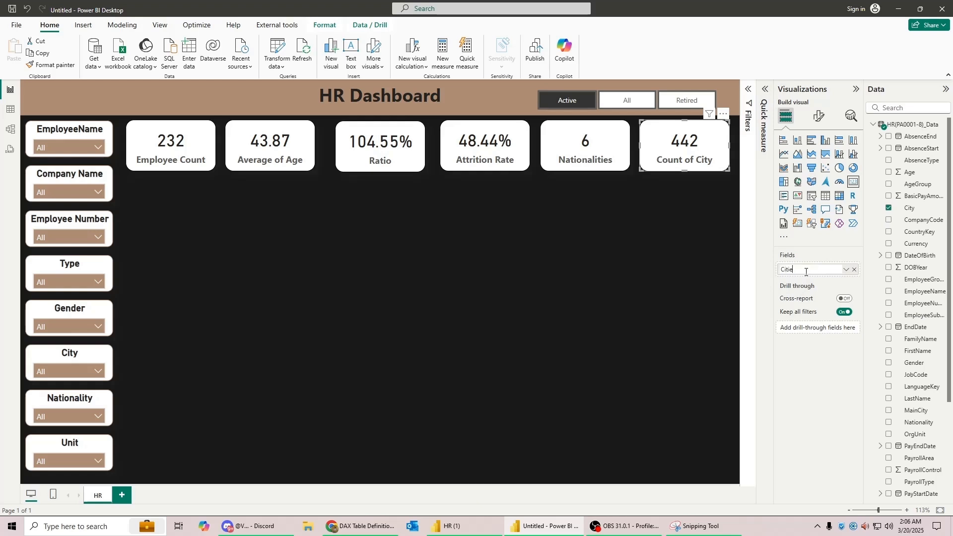
pyautogui.write('s')
pyautogui.press('Return')
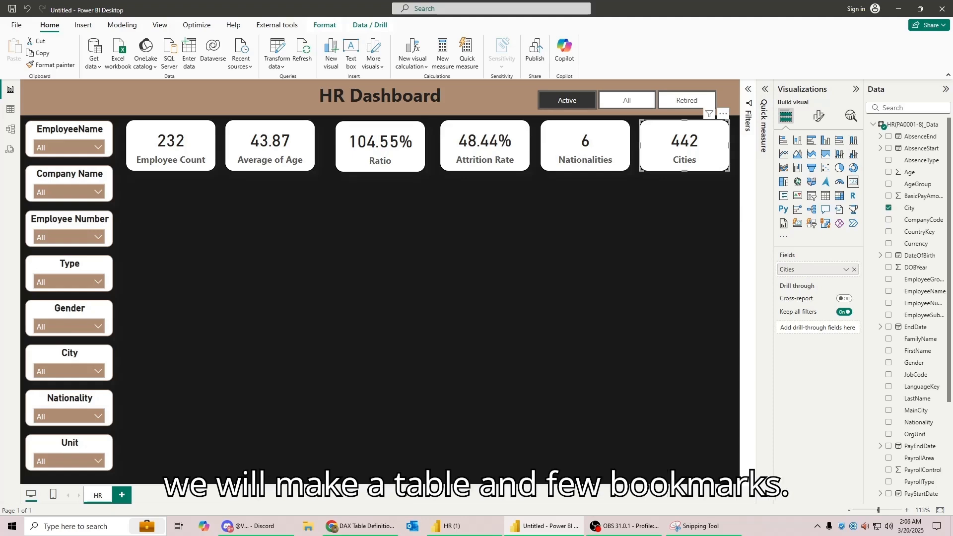
# Add a clustered column chart beneath the first cards with EmployeeSubgroup on the X-axis and Employee Count on the Y-axis
pyautogui.click(826, 140)
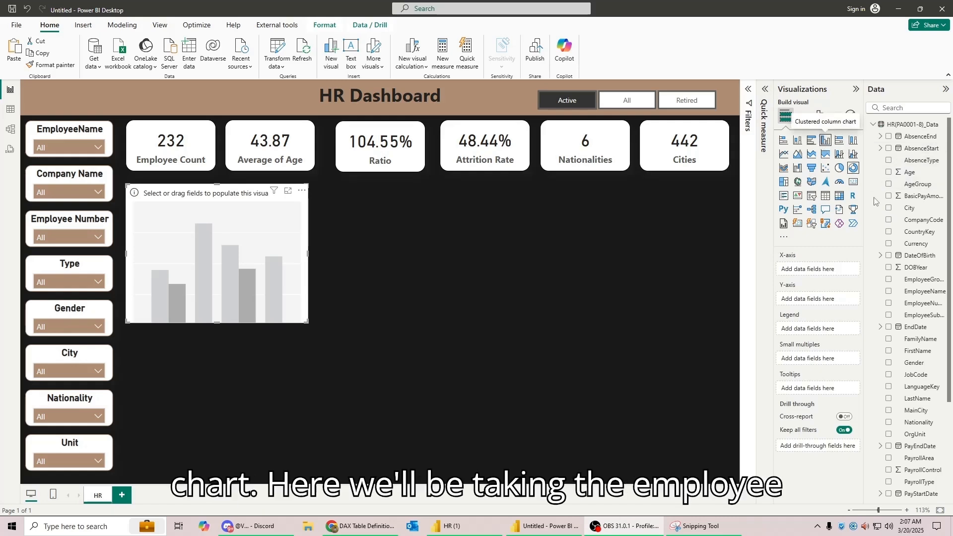
pyautogui.click(890, 315)
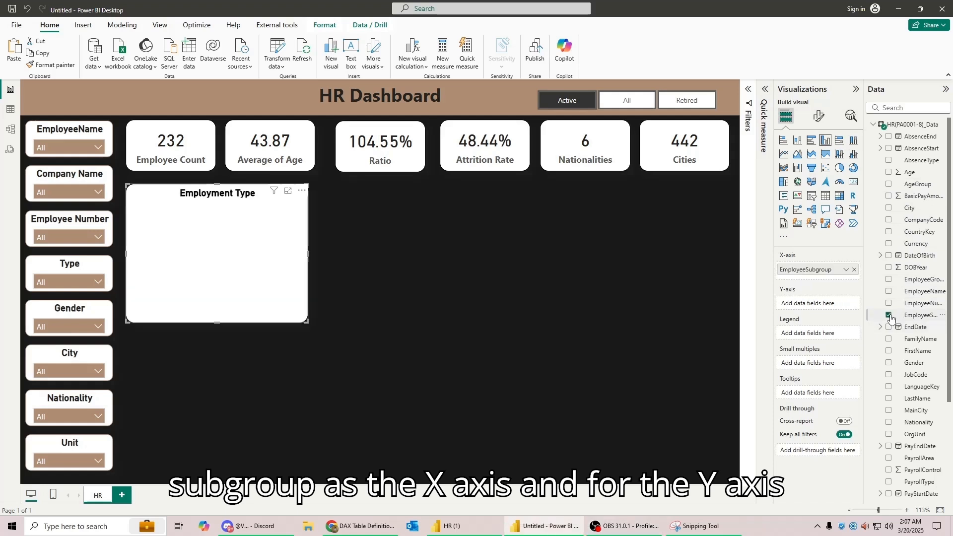
pyautogui.click(874, 125)
pyautogui.click(874, 137)
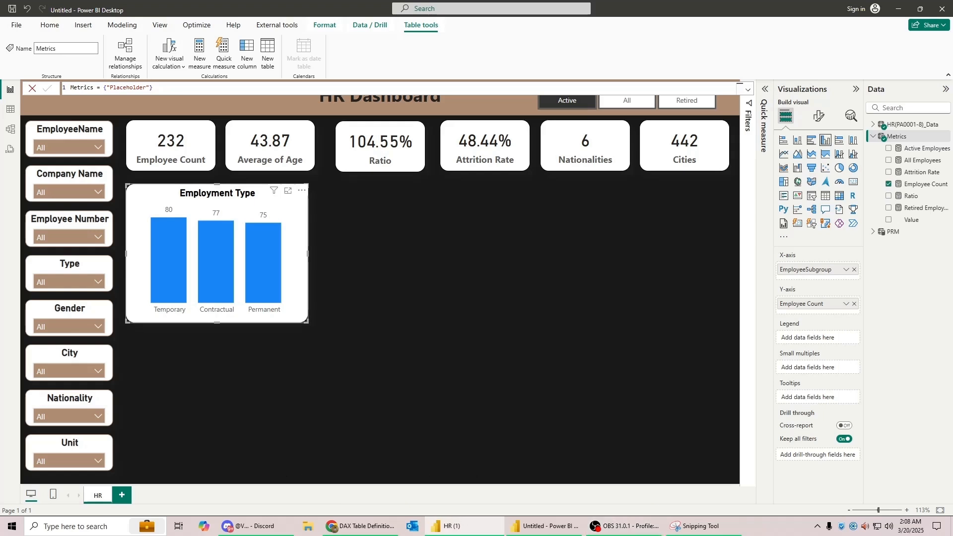
# Change the column color of the Employment Type chart to gray
pyautogui.click(820, 116)
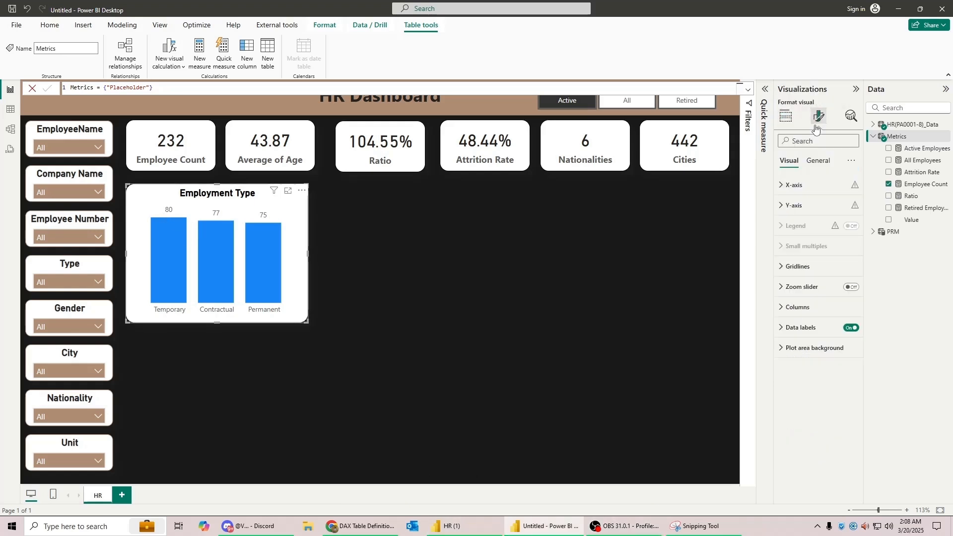
pyautogui.click(800, 308)
pyautogui.click(794, 407)
pyautogui.click(796, 315)
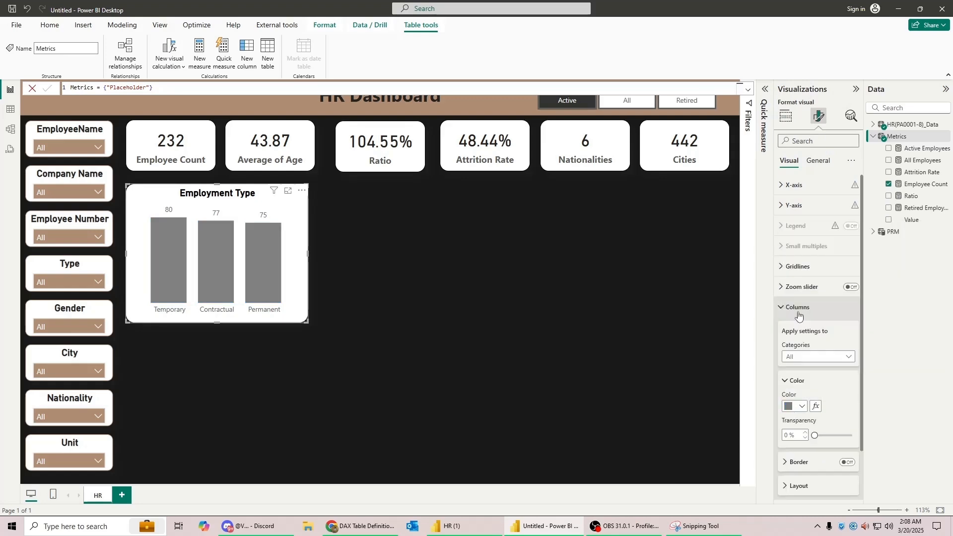
pyautogui.click(399, 317)
# Duplicate the Employment Type chart and place the copy beside the original
pyautogui.click(179, 204)
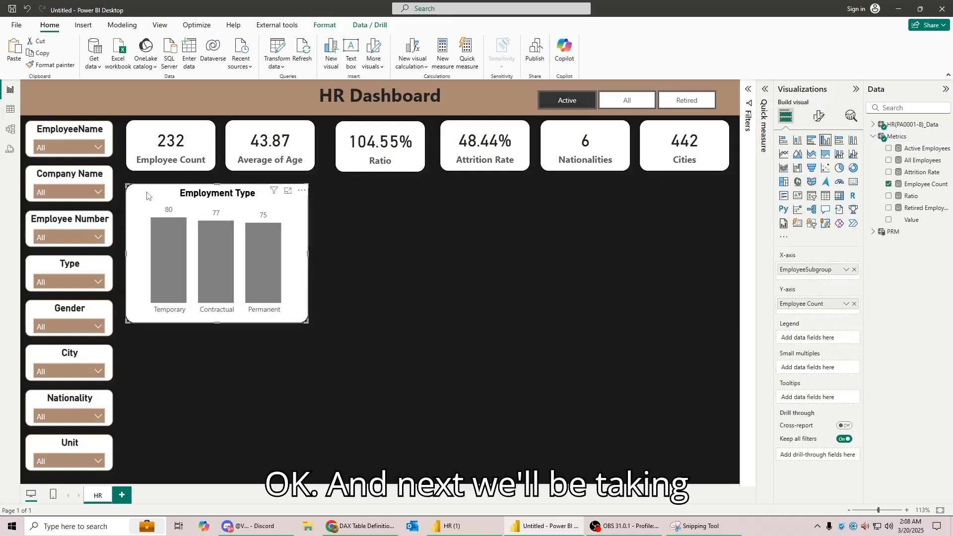
pyautogui.hotkey('ctrl', 'c')
pyautogui.hotkey('ctrl', 'v')
pyautogui.moveTo(361, 204); pyautogui.dragTo(363, 204)
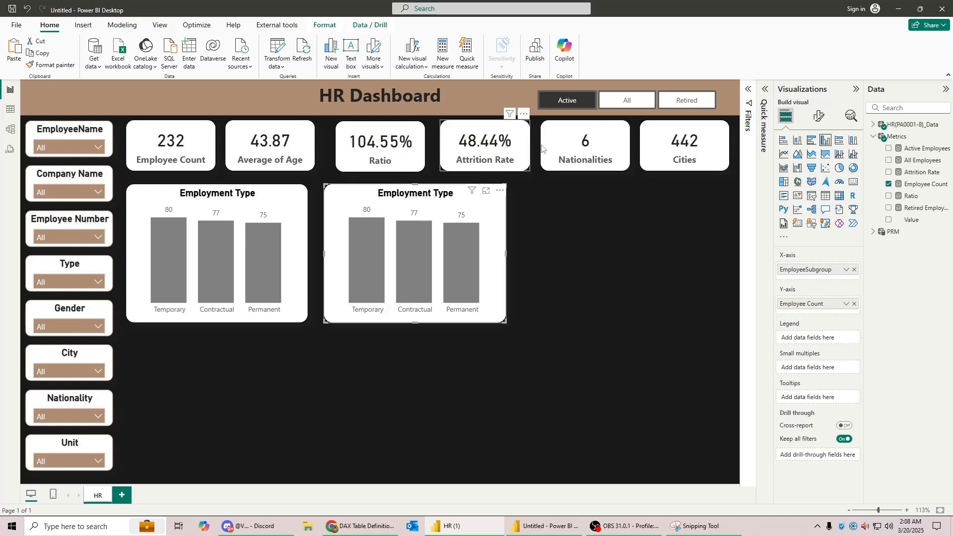
# Convert the copied chart to a clustered bar chart and replace EmployeeSubgroup with OrgUnit on its Y-axis
pyautogui.click(812, 143)
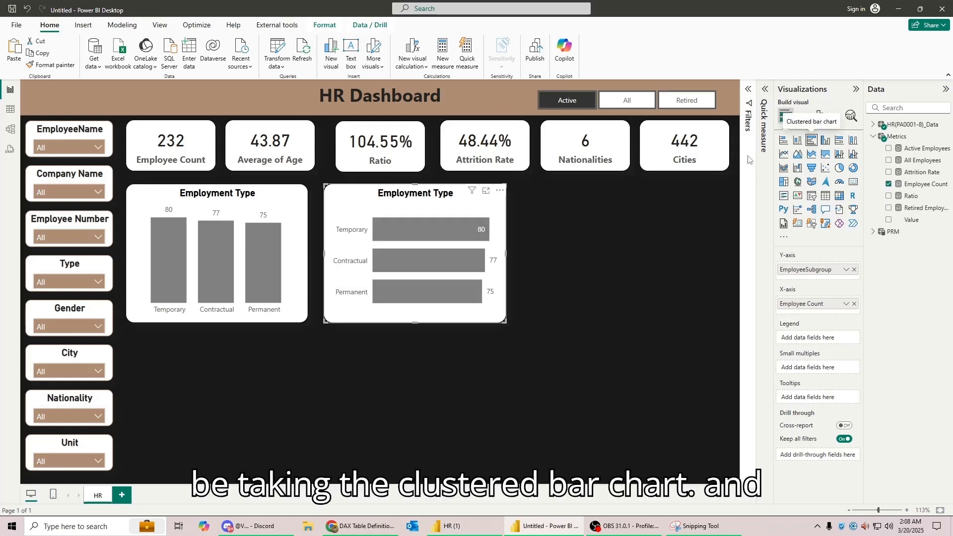
pyautogui.click(854, 270)
pyautogui.click(874, 125)
pyautogui.scroll(-5, 910, 324)
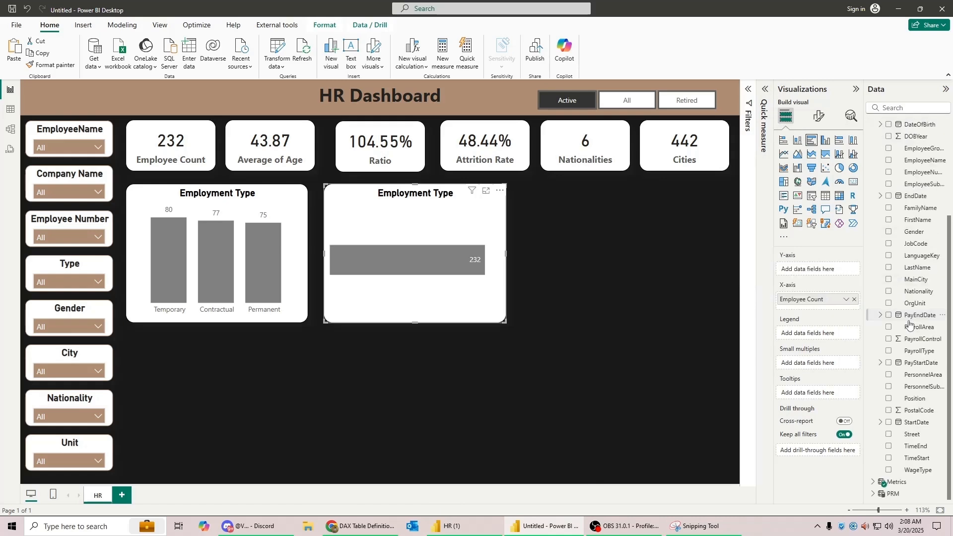
pyautogui.click(889, 304)
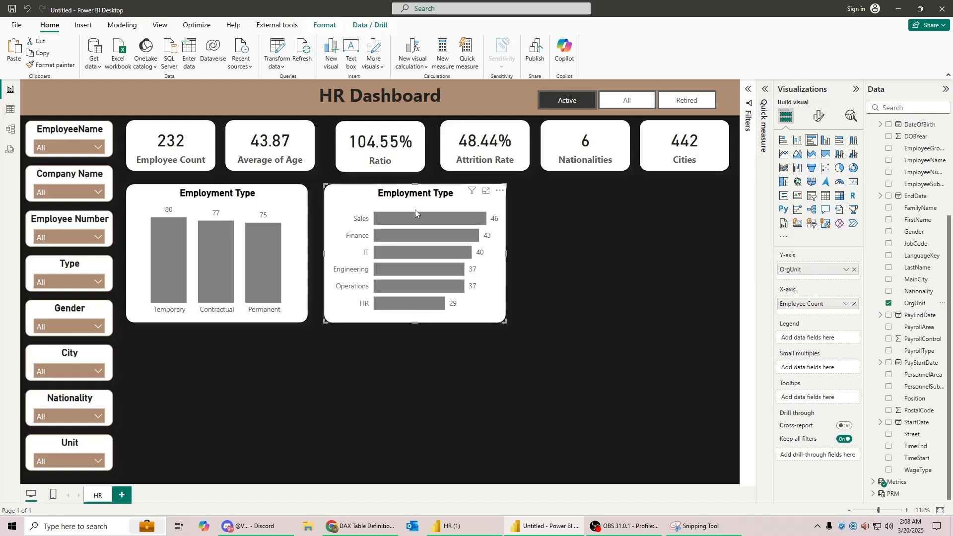
# Change the bar chart's title to Employment By Unit
pyautogui.click(819, 116)
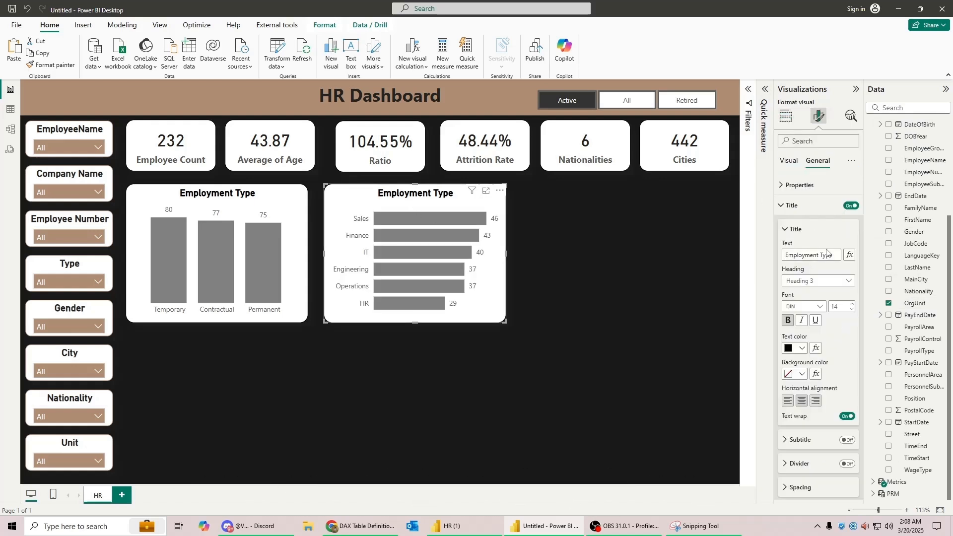
pyautogui.click(839, 255)
pyautogui.press('BackSpace')
pyautogui.press('BackSpace')
pyautogui.press('BackSpace')
pyautogui.press('BackSpace')
pyautogui.write('By')
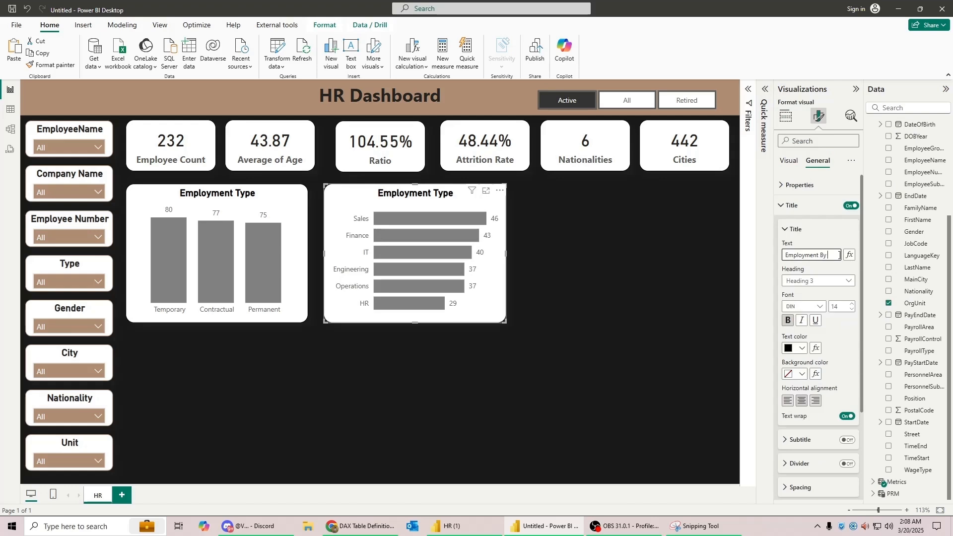
pyautogui.write(' Unit')
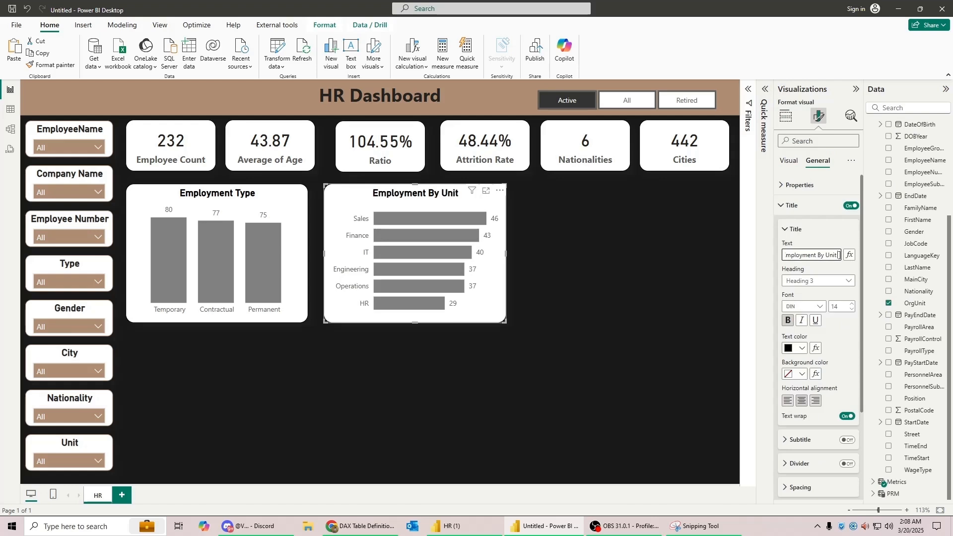
pyautogui.click(564, 279)
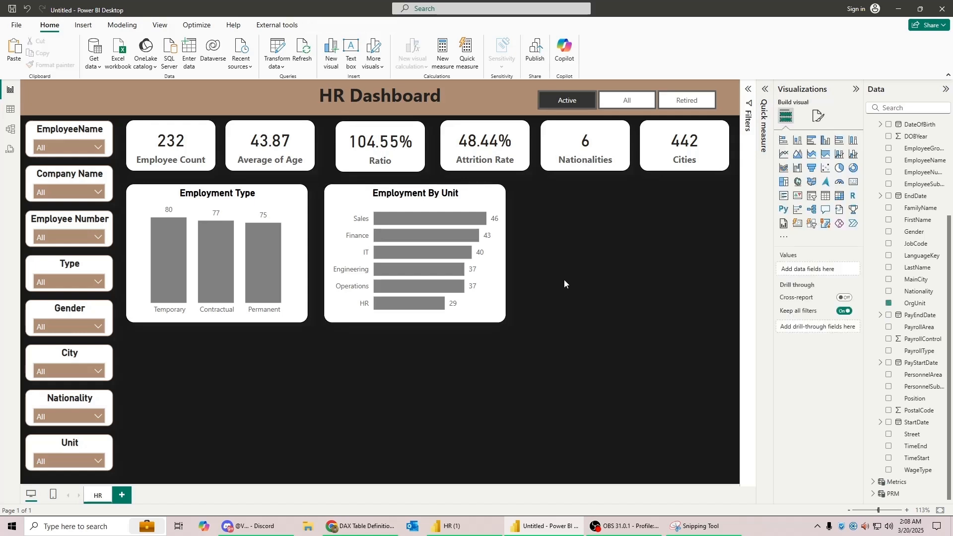
# Duplicate the Employment By Unit chart and place the copy beside it as the third chart in the row
pyautogui.click(387, 198)
pyautogui.hotkey('ctrl', 'c')
pyautogui.hotkey('ctrl', 'v')
pyautogui.moveTo(586, 203); pyautogui.dragTo(598, 200)
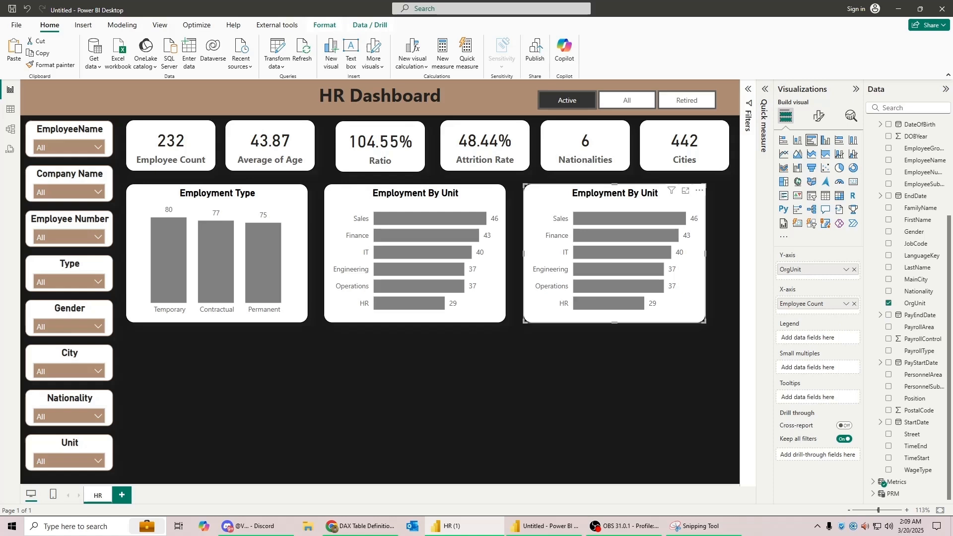
# Replace OrgUnit with PayrollType on the third chart's Y-axis and change its title to Payroll Type
pyautogui.click(854, 269)
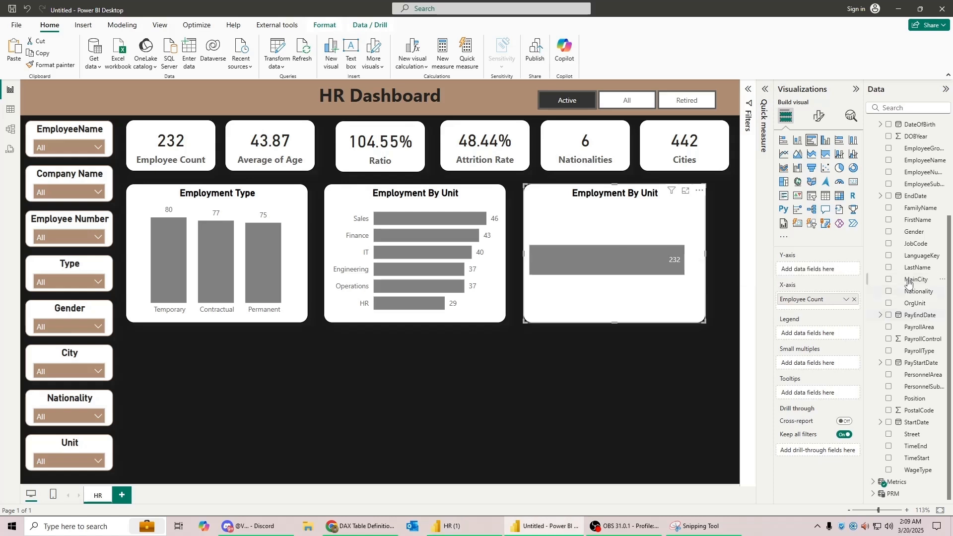
pyautogui.click(888, 351)
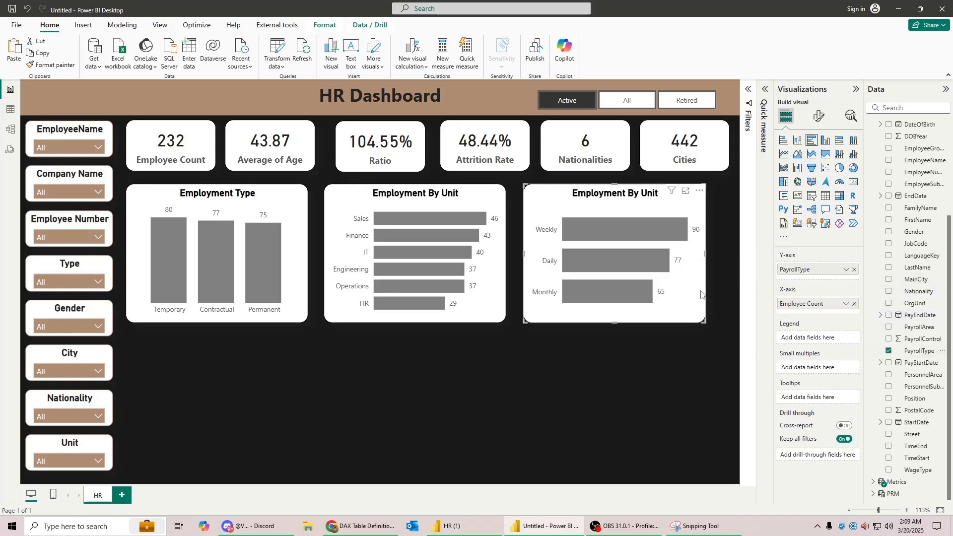
pyautogui.click(819, 116)
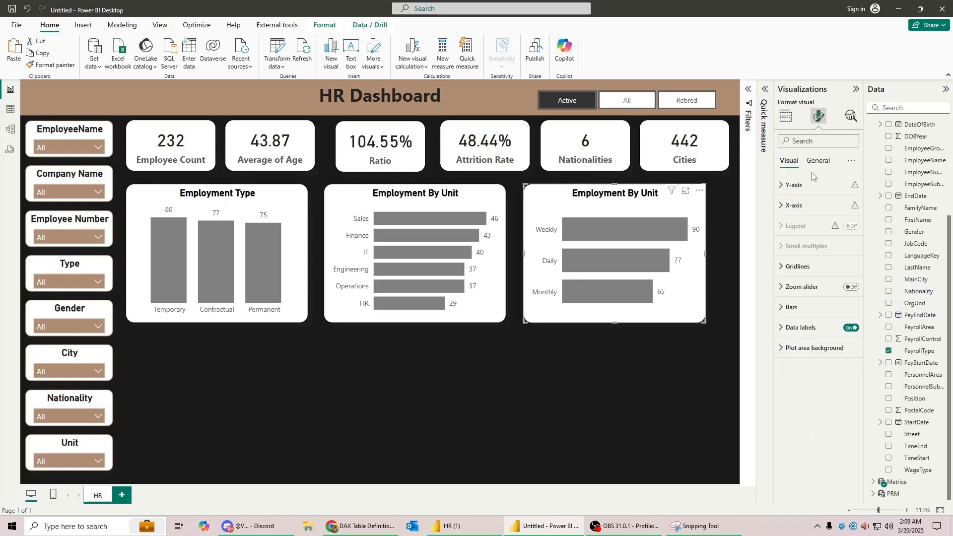
pyautogui.click(818, 160)
pyautogui.click(821, 255)
pyautogui.write('Pyro')
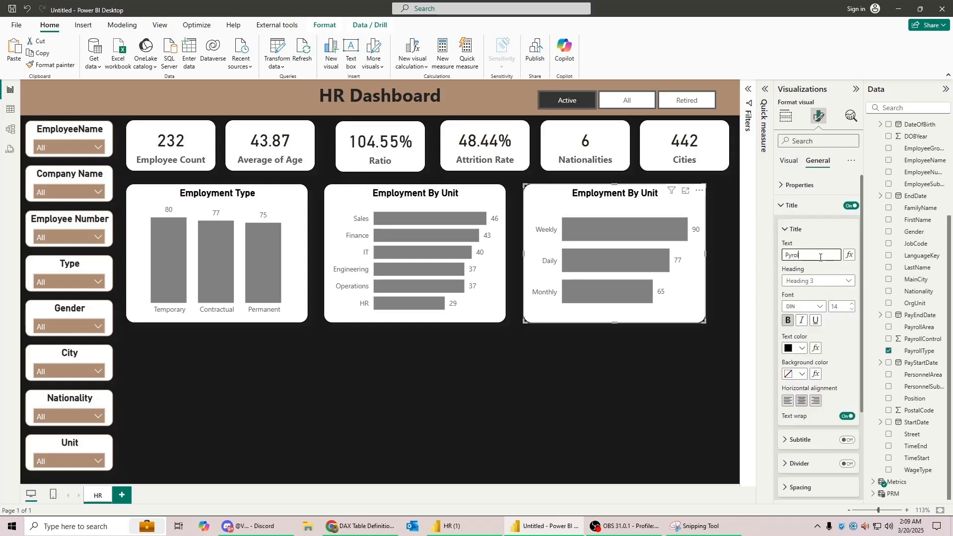
pyautogui.press('BackSpace')
pyautogui.press('BackSpace')
pyautogui.write('yroll Type')
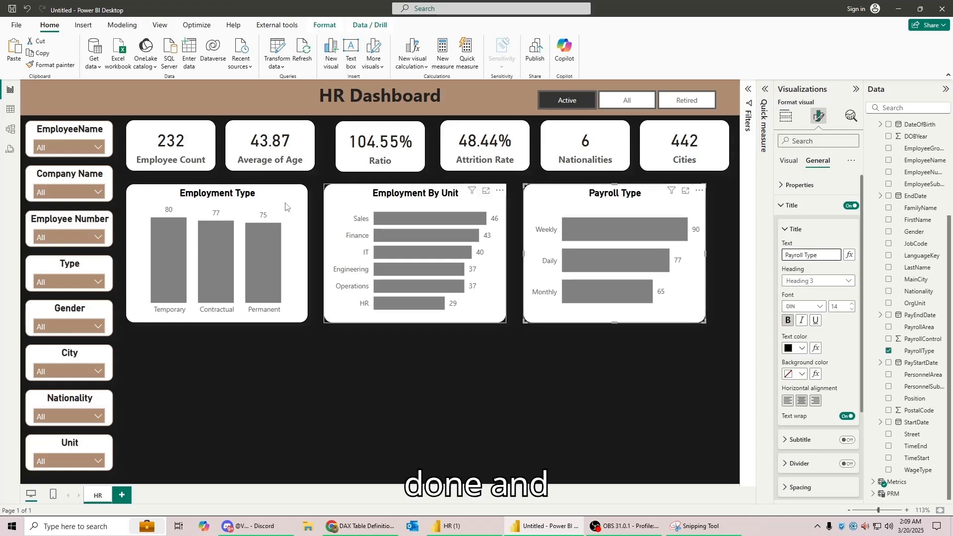
# Duplicate the Employment Type column chart and place the copy directly below the original
pyautogui.click(228, 206)
pyautogui.hotkey('ctrl', 'c')
pyautogui.hotkey('ctrl', 'v')
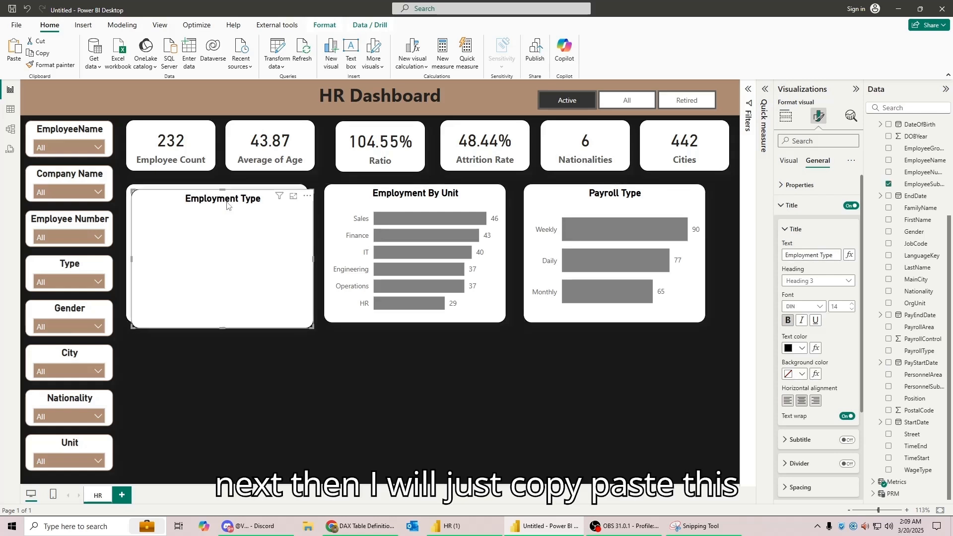
pyautogui.moveTo(227, 206); pyautogui.dragTo(220, 349)
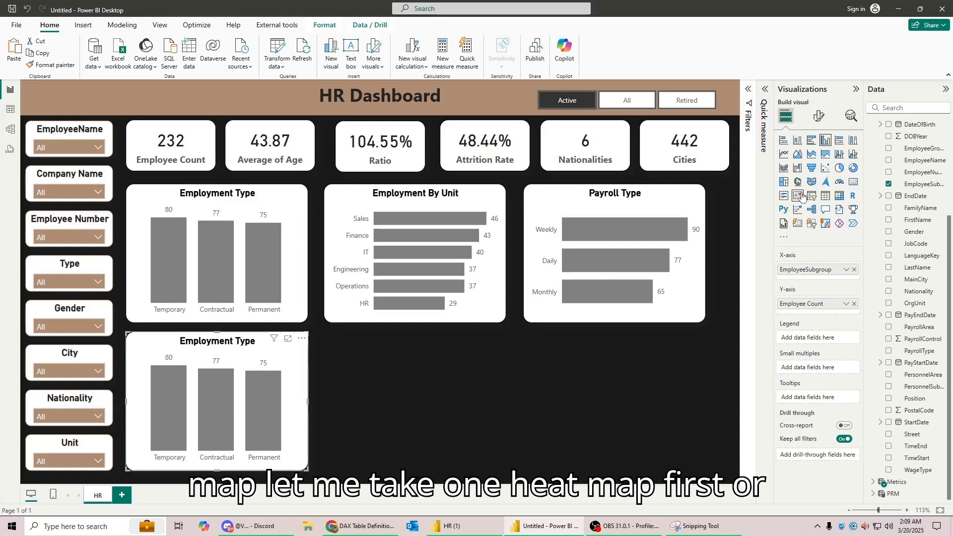
# Convert the copied Employment Type chart to a treemap and replace EmployeeSubgroup with Nationality as its category
pyautogui.click(784, 182)
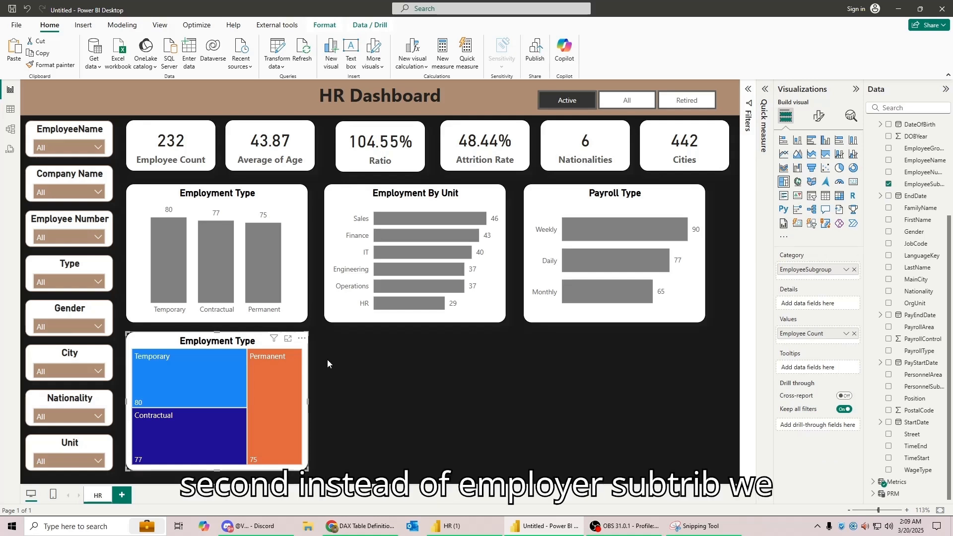
pyautogui.click(855, 270)
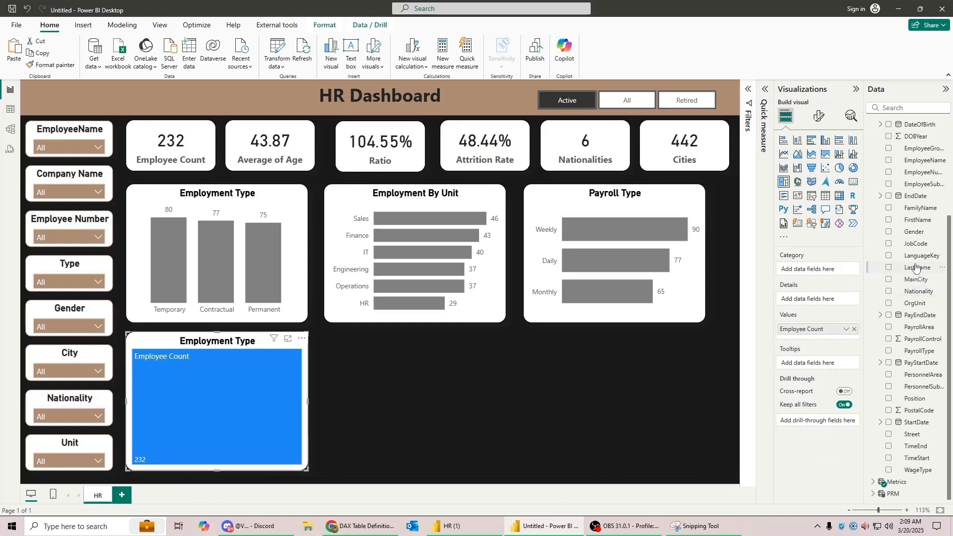
pyautogui.click(889, 291)
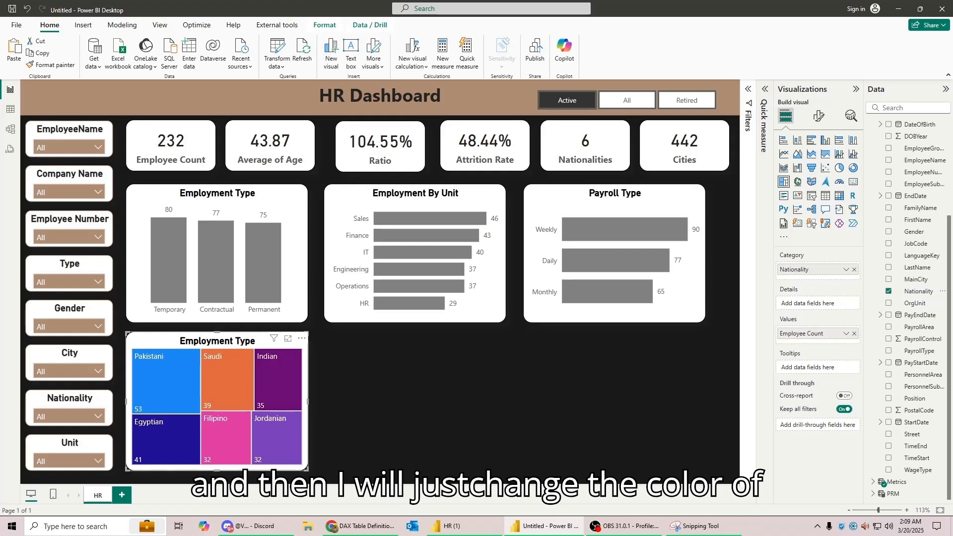
pyautogui.click(162, 346)
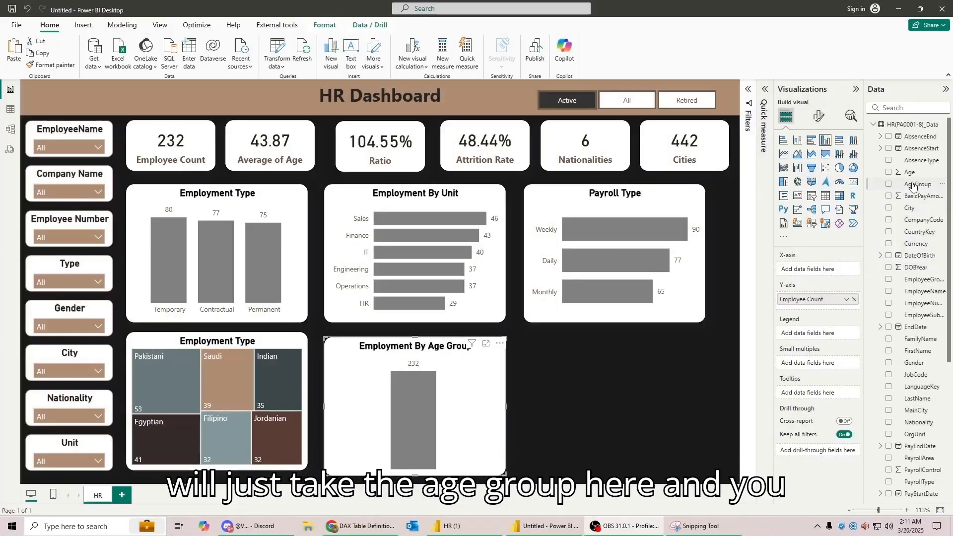
# Put AgeGroup on the X-axis of the Employment By Age Group chart and filter out its blank values
pyautogui.moveTo(913, 185); pyautogui.dragTo(814, 269)
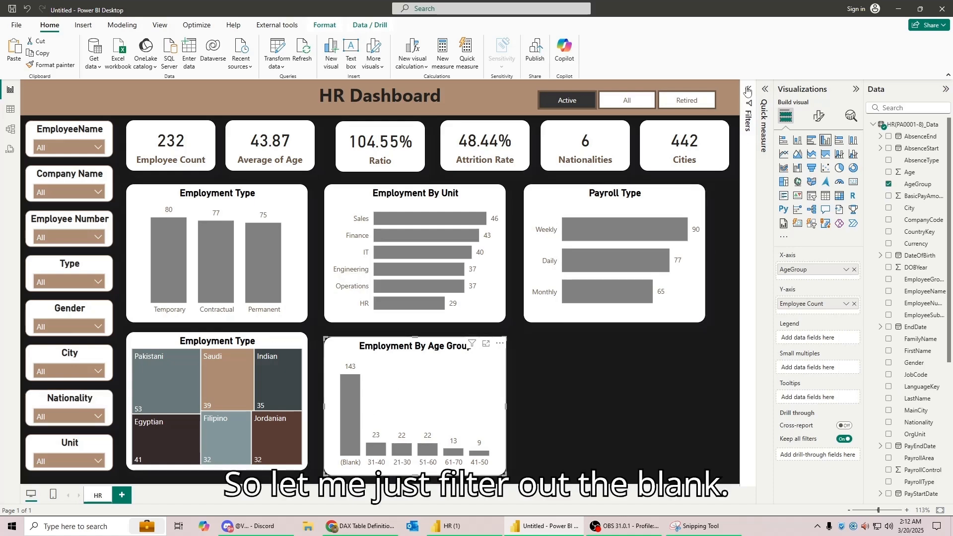
pyautogui.click(749, 112)
pyautogui.click(733, 147)
pyautogui.click(673, 208)
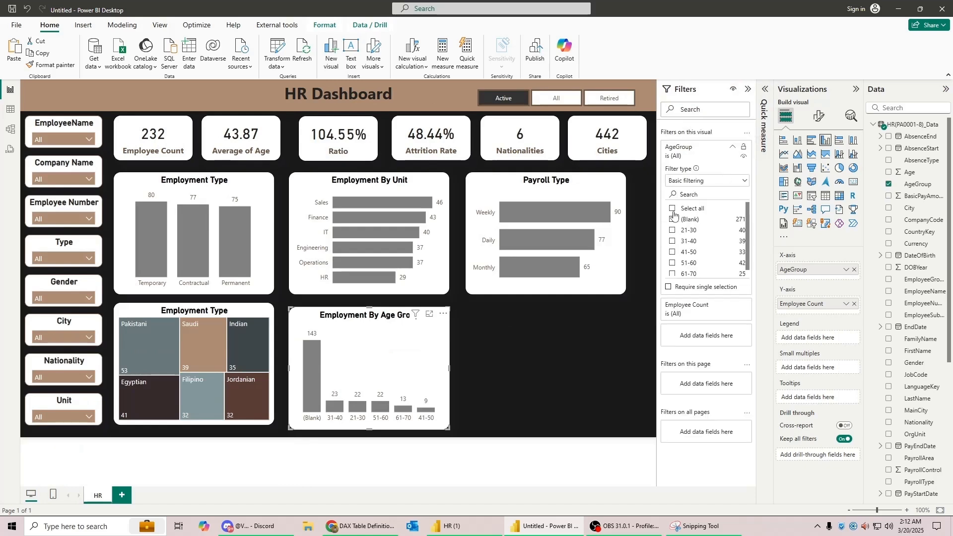
pyautogui.click(673, 219)
pyautogui.click(733, 148)
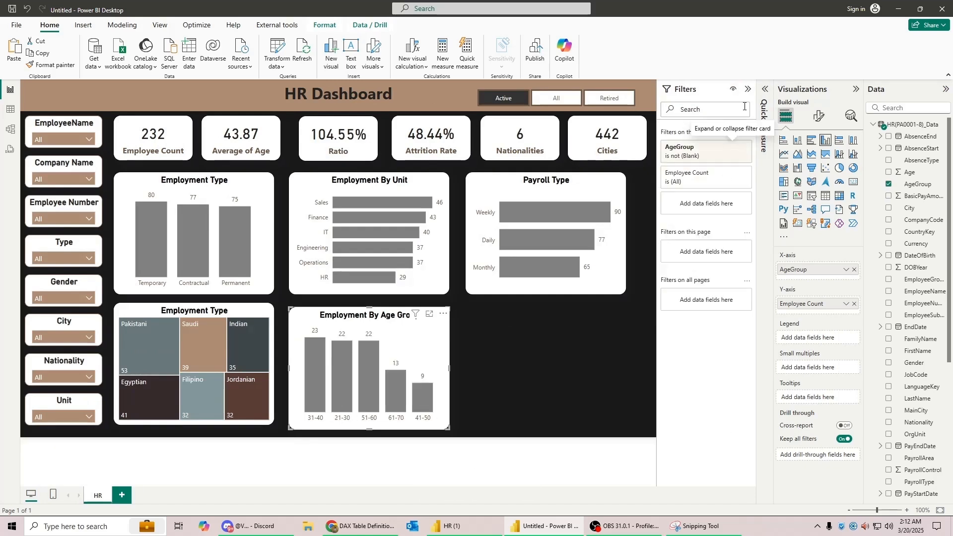
pyautogui.click(749, 89)
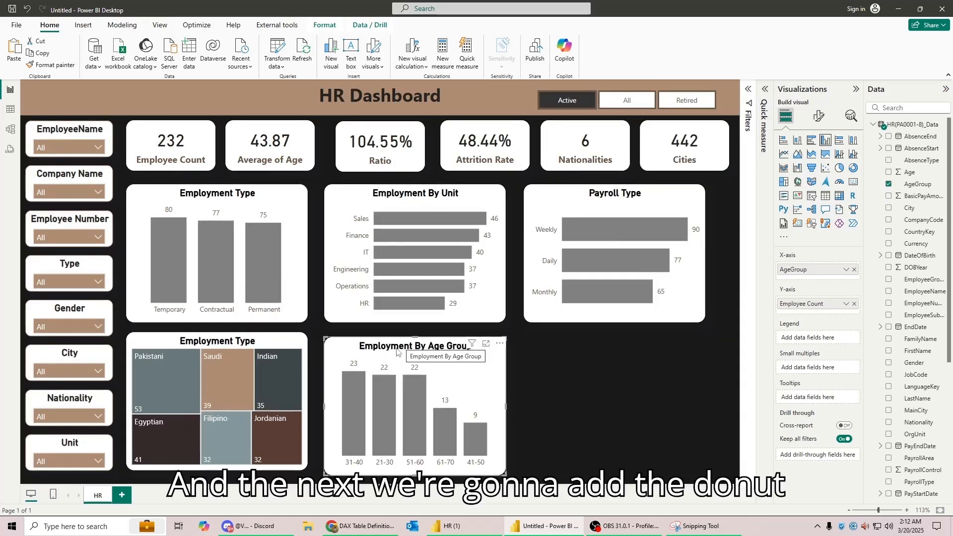
# Add a donut chart of Employee Count by Gender beside the age group chart, made from a copy of the Employment Type column chart
pyautogui.hotkey('ctrl', 'v')
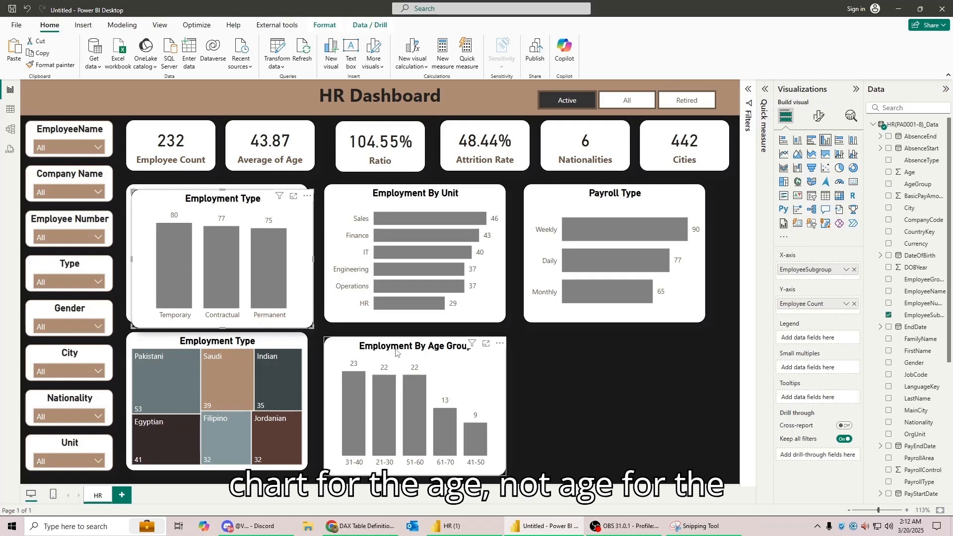
pyautogui.moveTo(257, 208); pyautogui.dragTo(650, 357)
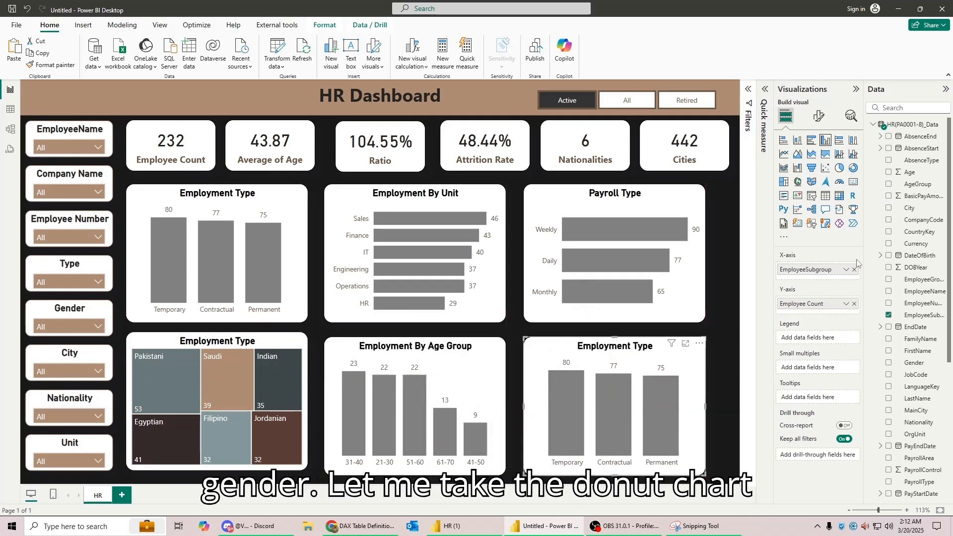
pyautogui.click(853, 168)
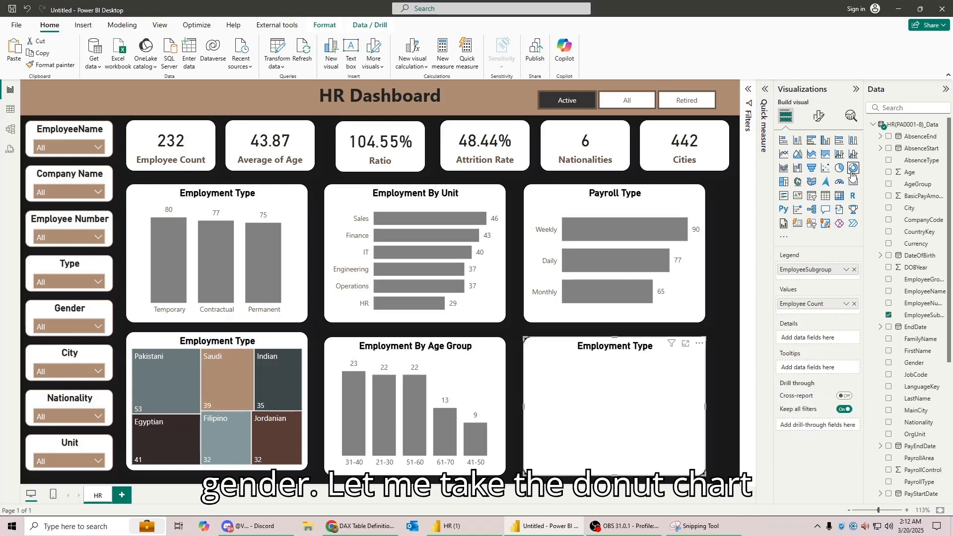
pyautogui.click(854, 271)
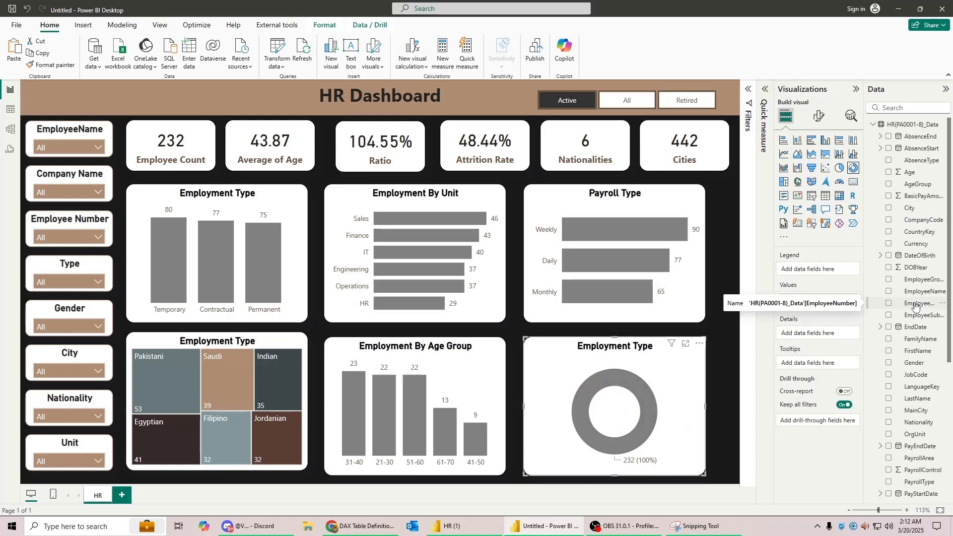
pyautogui.scroll(-4, 916, 307)
pyautogui.click(888, 166)
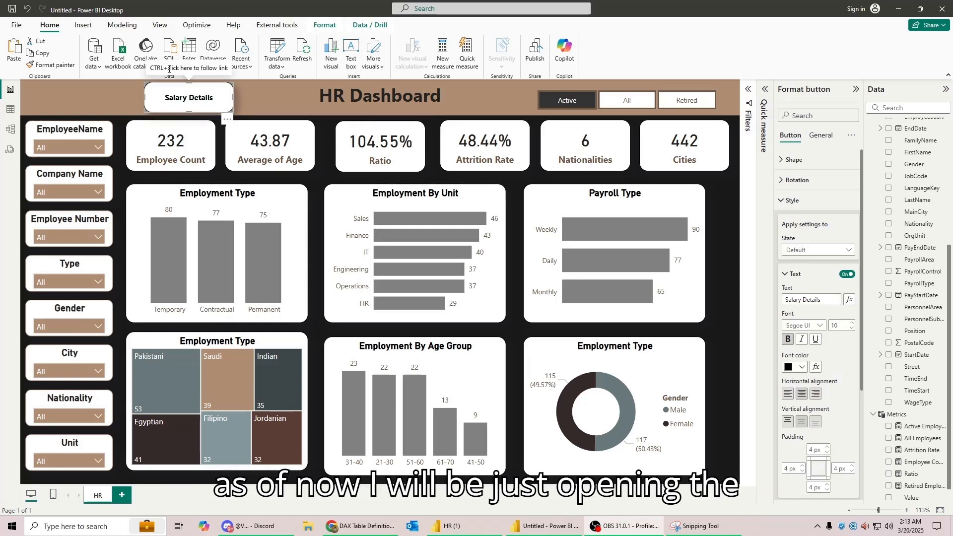
# Add a bookmark named Overall for the current page state and update it
pyautogui.click(122, 25)
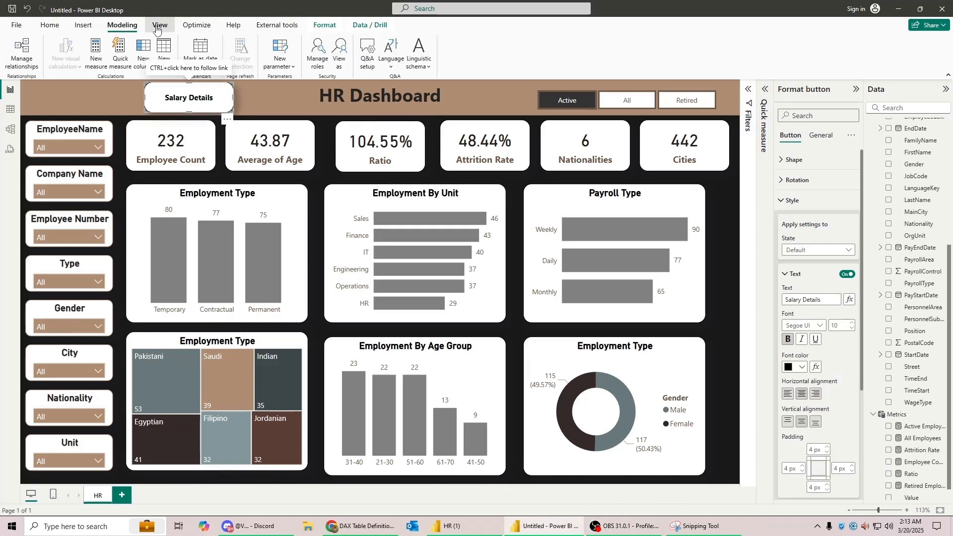
pyautogui.click(150, 29)
pyautogui.click(403, 52)
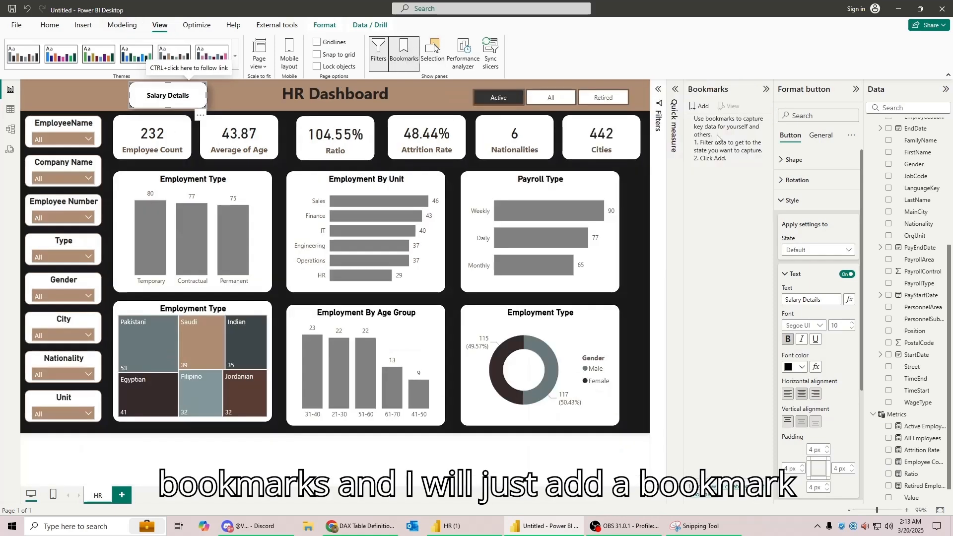
pyautogui.click(700, 106)
pyautogui.doubleClick(704, 122)
pyautogui.write('Ove')
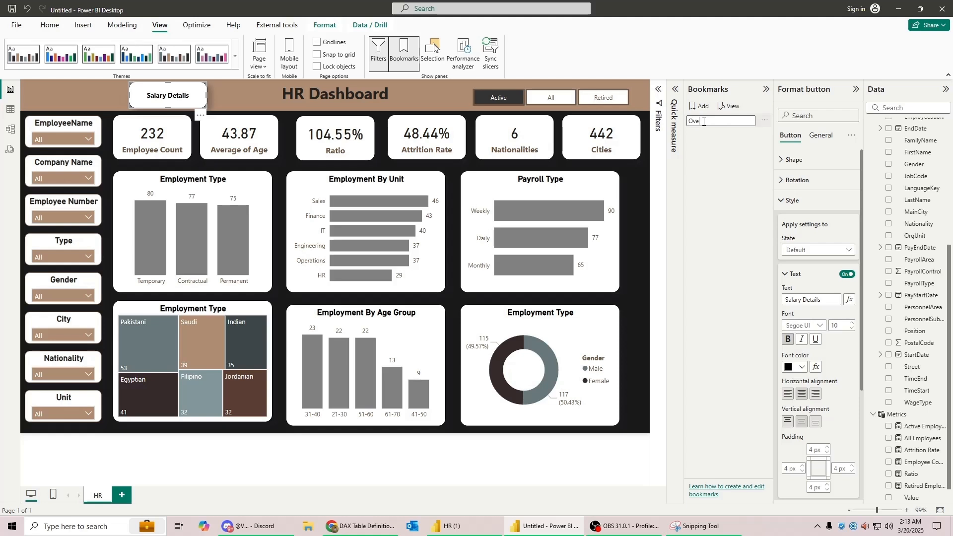
pyautogui.write('rall')
pyautogui.press('Return')
pyautogui.click(763, 121)
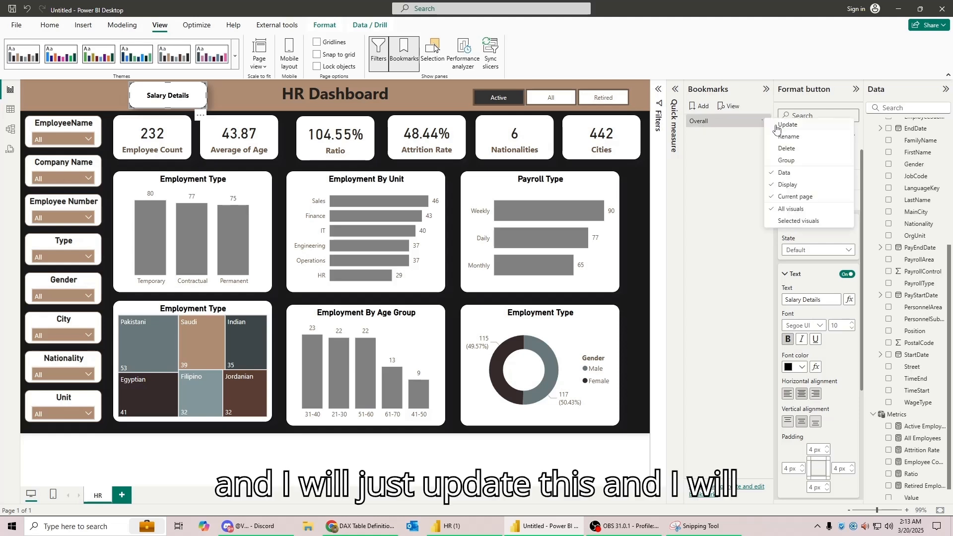
pyautogui.click(787, 127)
# Add a second bookmark named Salary
pyautogui.click(700, 106)
pyautogui.doubleClick(711, 133)
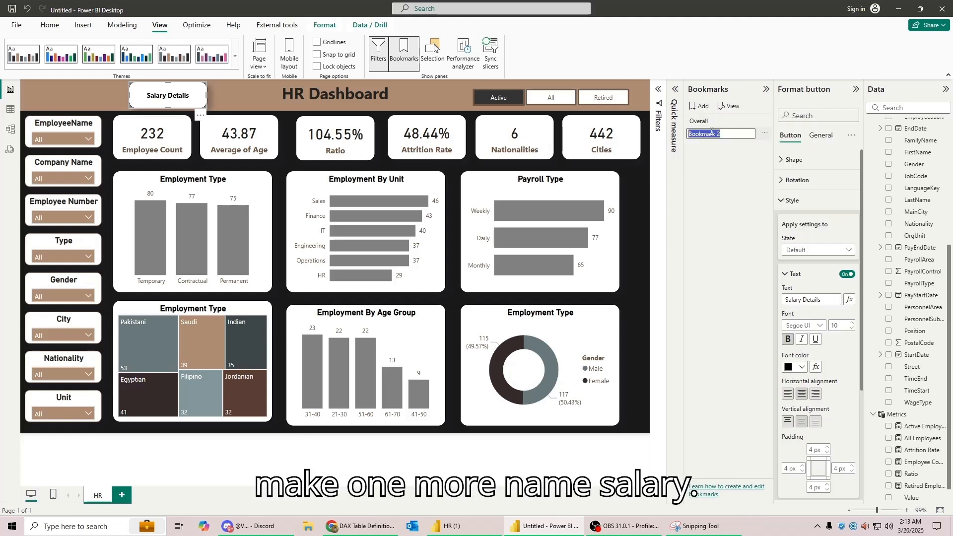
pyautogui.write('Salary')
pyautogui.press('Return')
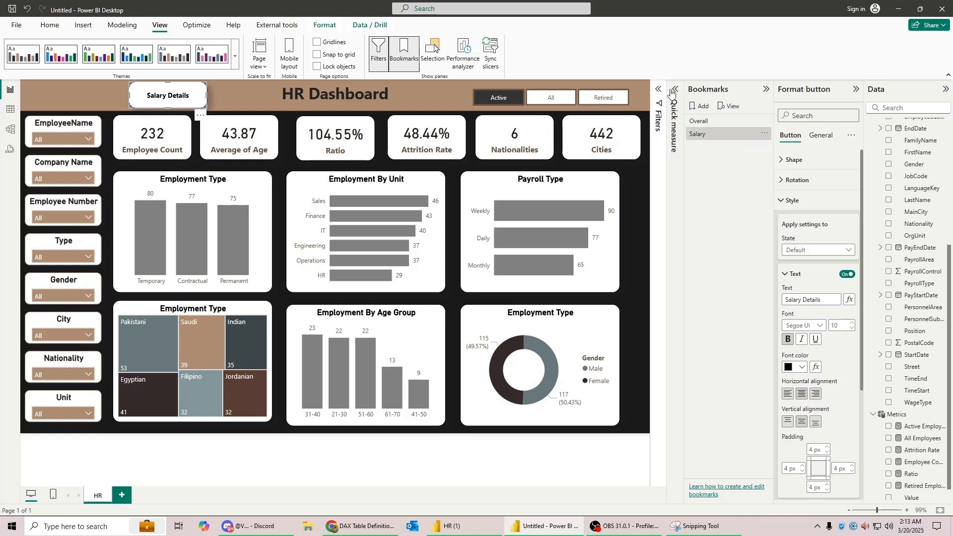
# Select the six employee charts together with the Salary Details button and group them
pyautogui.click(432, 59)
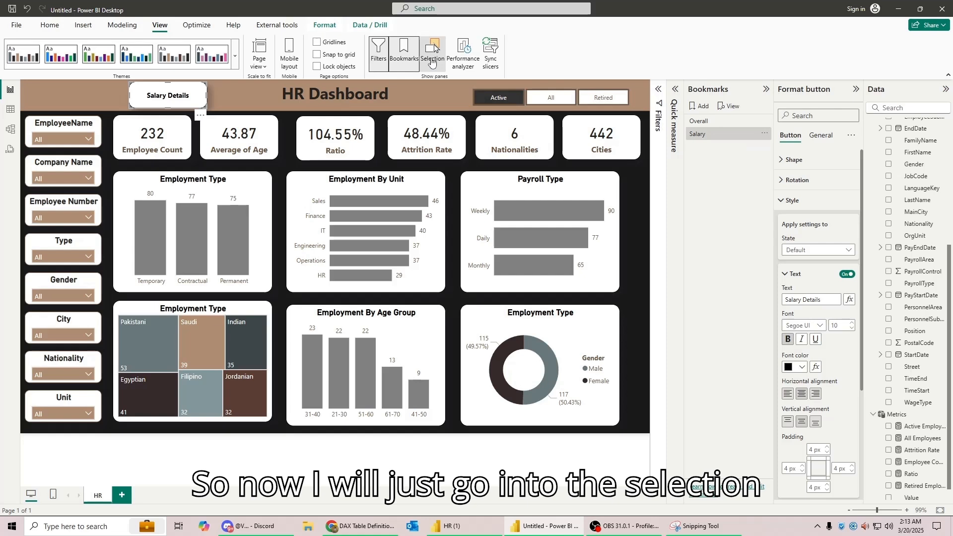
pyautogui.keyDown('ctrl'); pyautogui.click(154, 166); pyautogui.keyUp('ctrl')
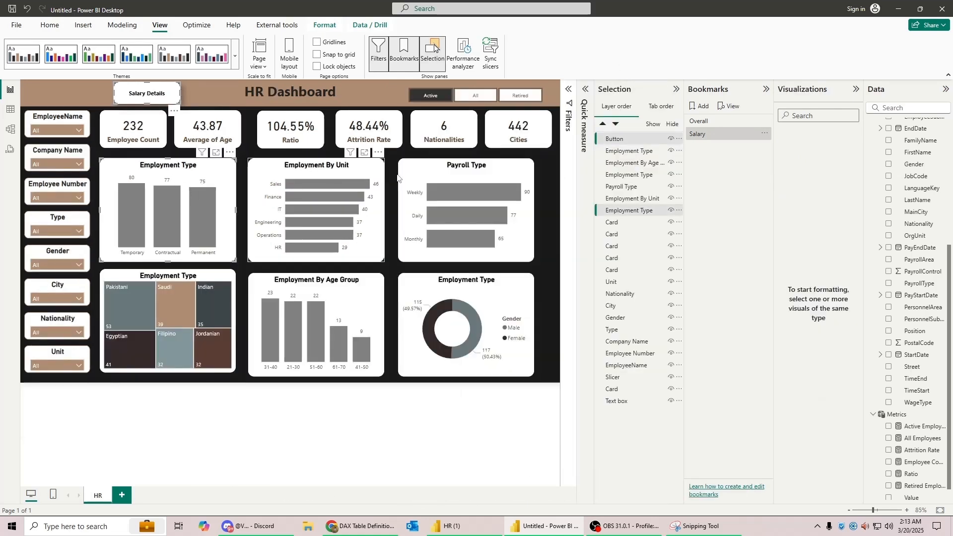
pyautogui.keyDown('ctrl'); pyautogui.click(301, 168); pyautogui.keyUp('ctrl')
pyautogui.keyDown('ctrl'); pyautogui.click(436, 172); pyautogui.keyUp('ctrl')
pyautogui.keyDown('ctrl'); pyautogui.click(442, 281); pyautogui.keyUp('ctrl')
pyautogui.keyDown('ctrl'); pyautogui.click(331, 280); pyautogui.keyUp('ctrl')
pyautogui.keyDown('ctrl'); pyautogui.click(189, 278); pyautogui.keyUp('ctrl')
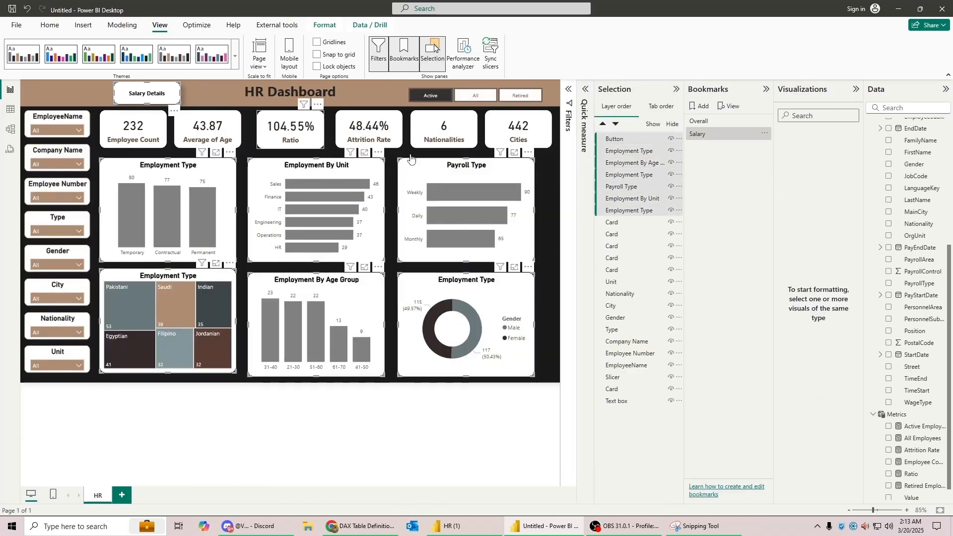
pyautogui.click(679, 139)
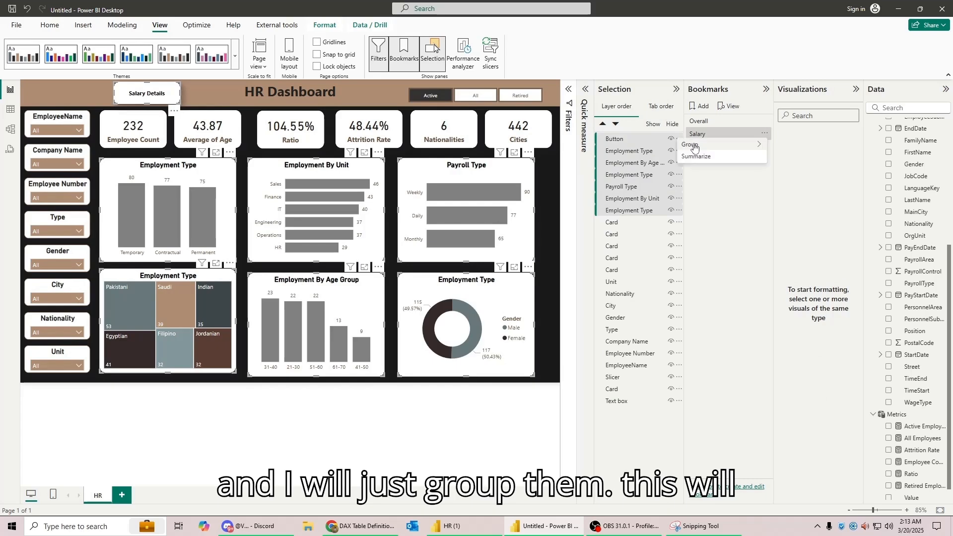
pyautogui.moveTo(695, 147)
pyautogui.click(794, 145)
# Rename the new group of charts as Overall
pyautogui.doubleClick(619, 140)
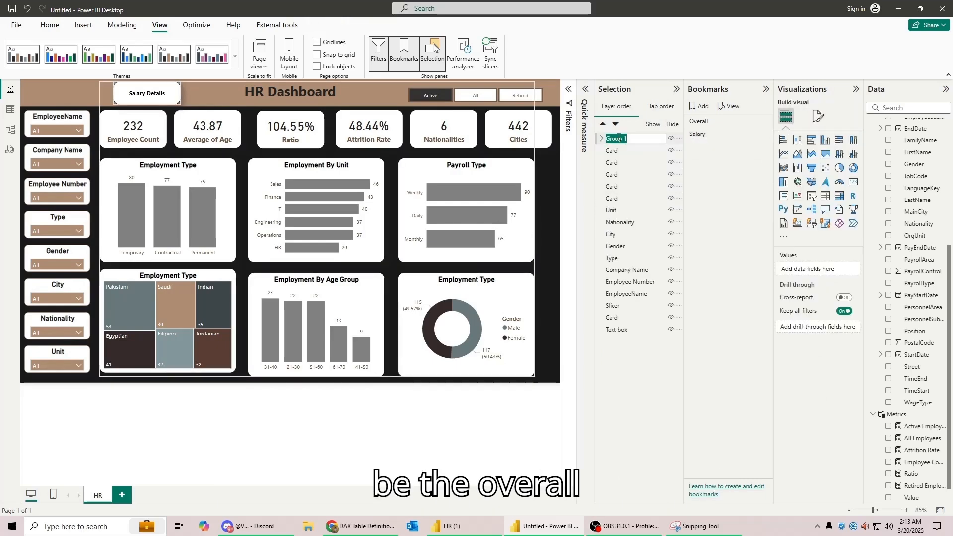
pyautogui.write('Overall')
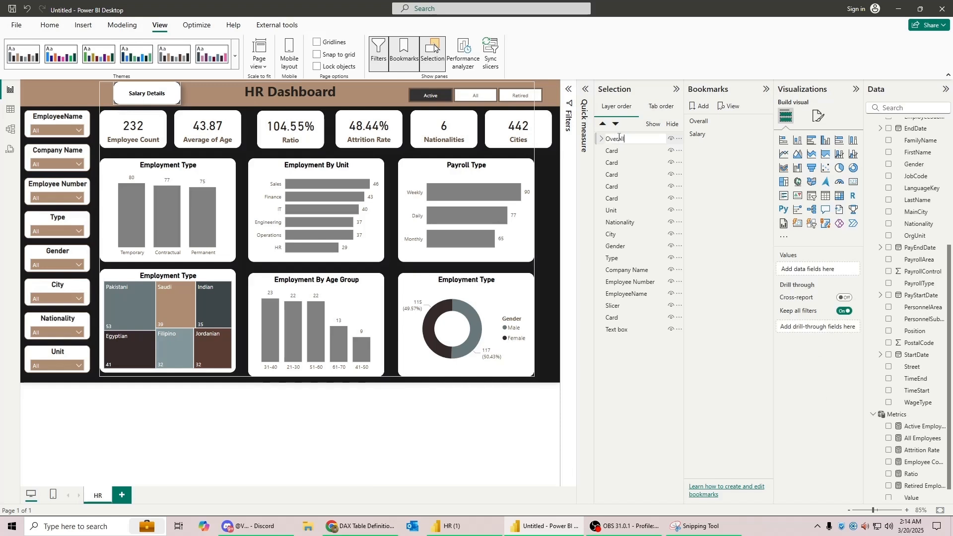
pyautogui.press('Return')
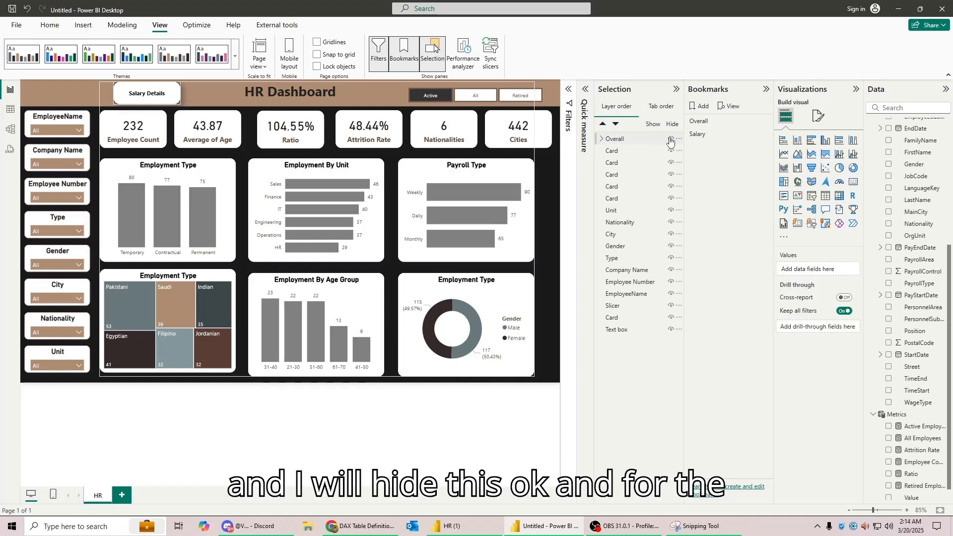
# Hide the Overall group on the page and expand it in the layer order to list its members
pyautogui.click(670, 140)
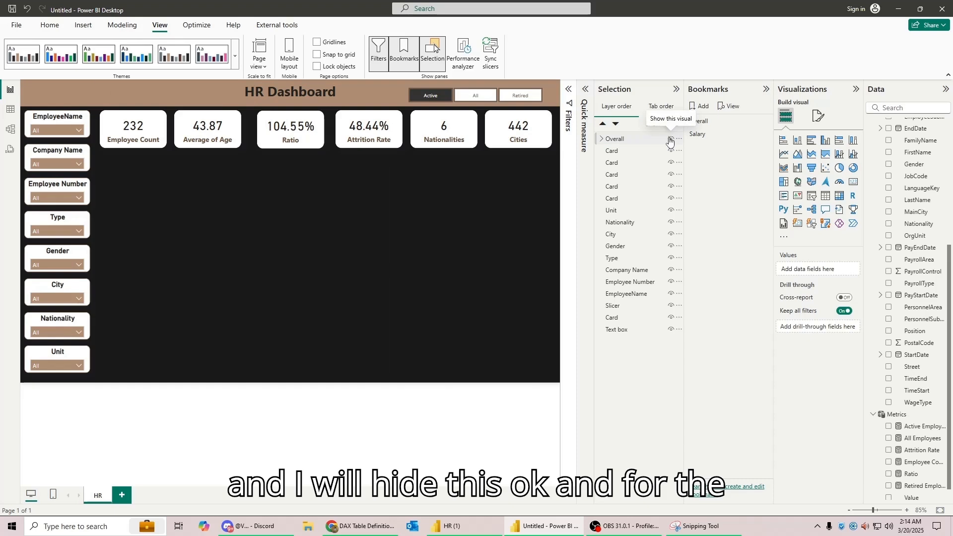
pyautogui.click(601, 139)
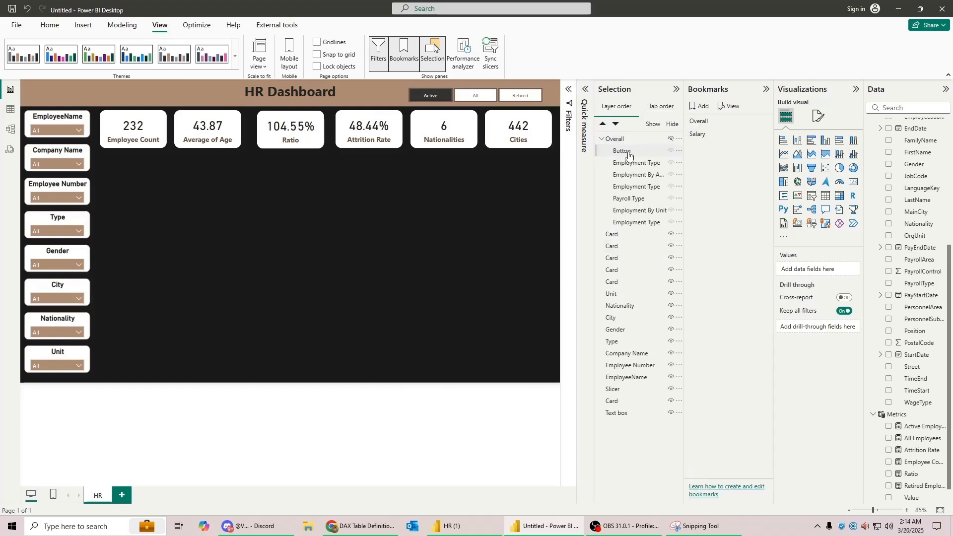
# Duplicate the Salary Details button outside the Overall group, hide that group, and place the copy above the Employee Count card
pyautogui.click(672, 147)
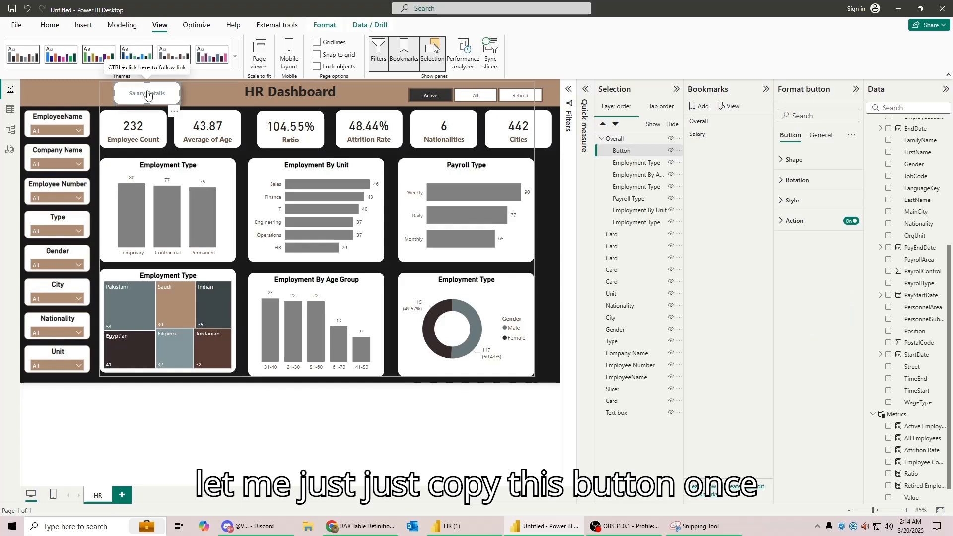
pyautogui.click(103, 96)
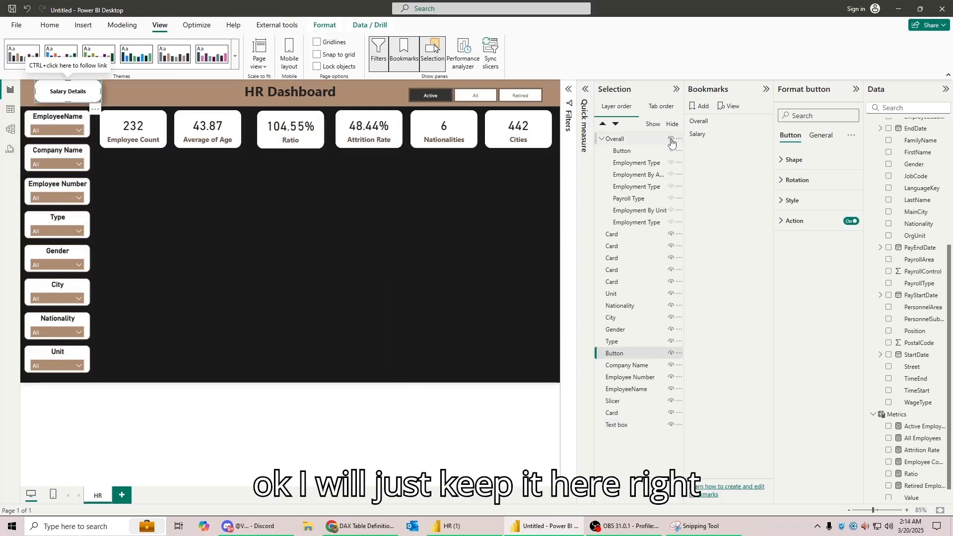
pyautogui.moveTo(71, 96); pyautogui.dragTo(136, 98)
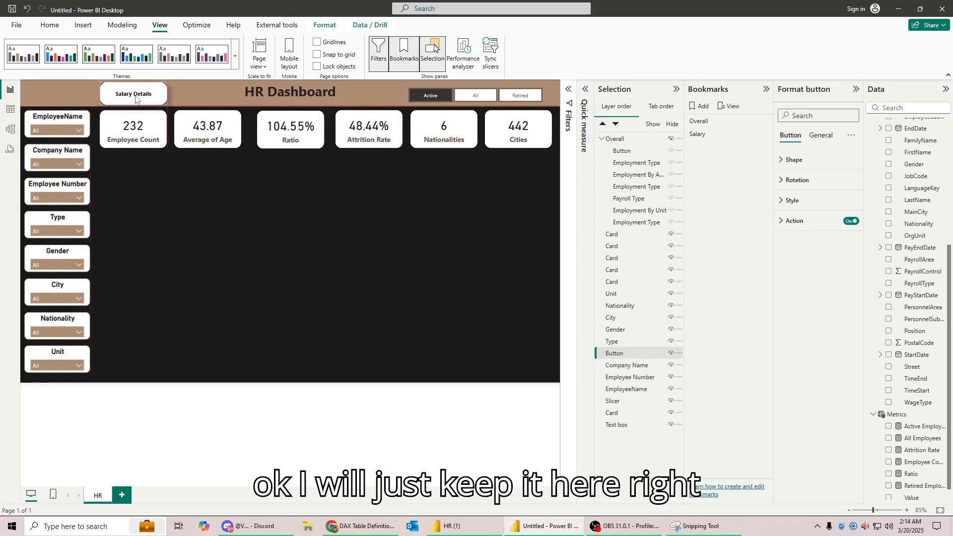
# Rename the copied button in the layer order as Overall Button
pyautogui.click(615, 353)
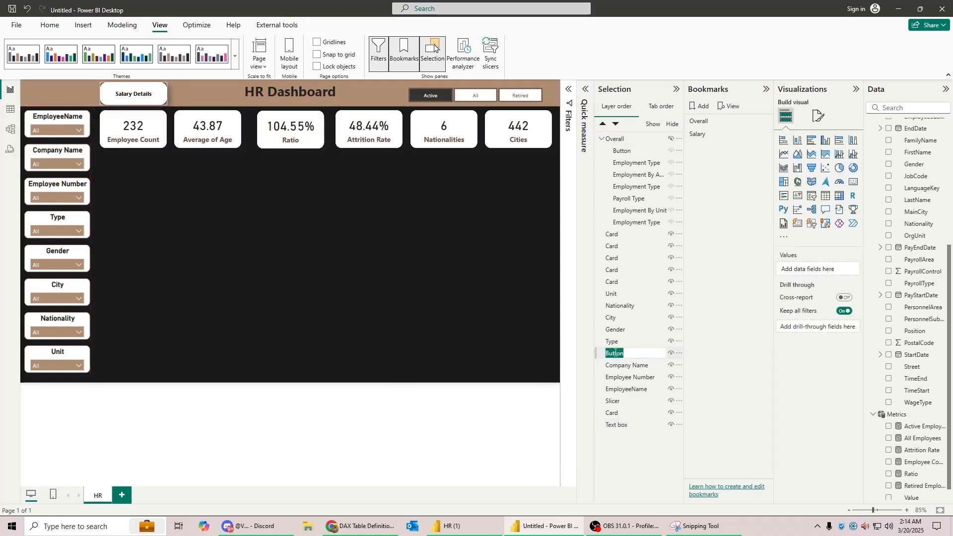
pyautogui.doubleClick(616, 353)
pyautogui.write('Overall Button')
pyautogui.click(705, 135)
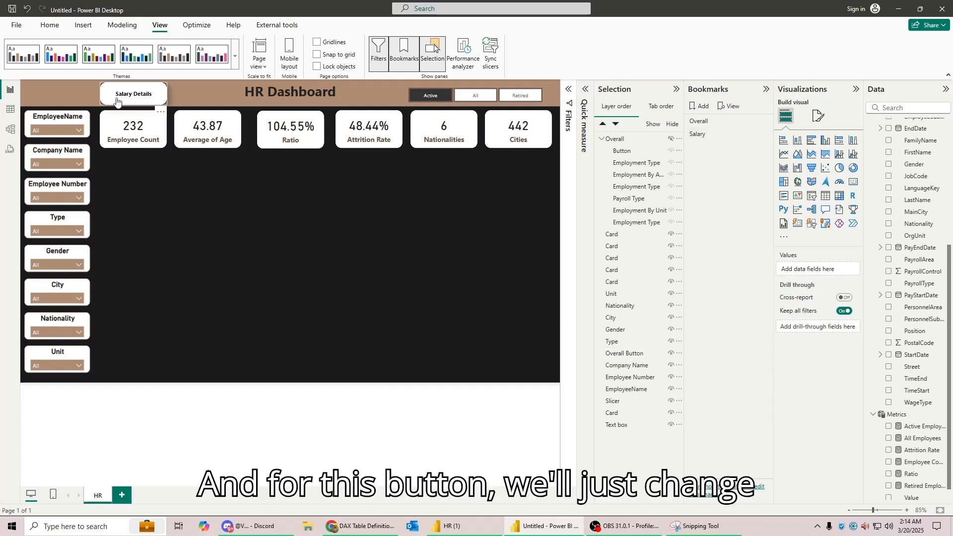
# Set the copied button's text to Overall
pyautogui.click(624, 354)
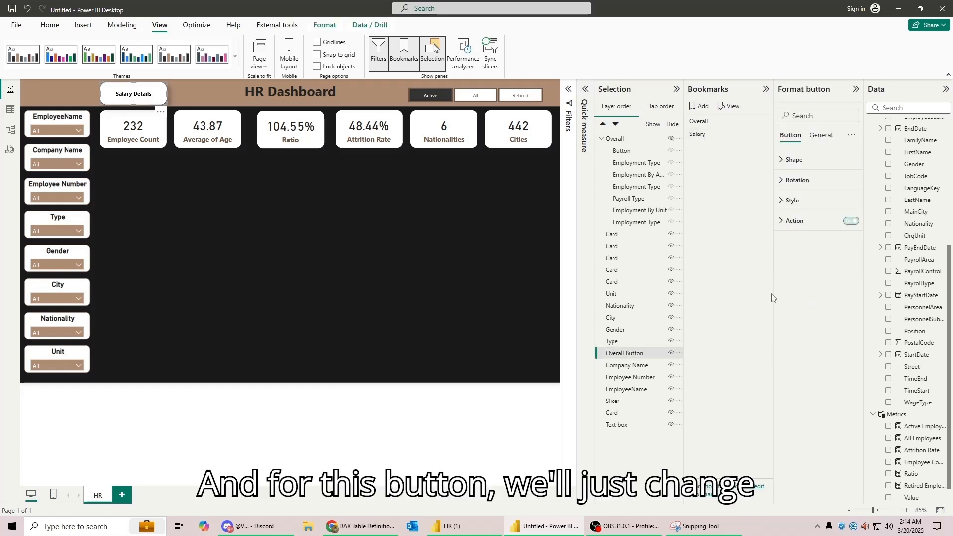
pyautogui.click(792, 201)
pyautogui.click(813, 300)
pyautogui.write('Ov')
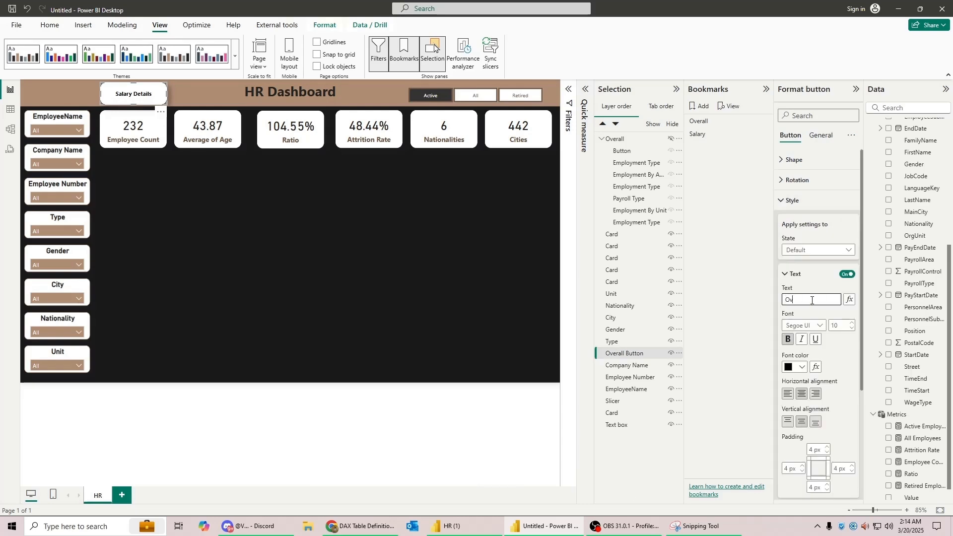
pyautogui.write('erall')
pyautogui.click(389, 331)
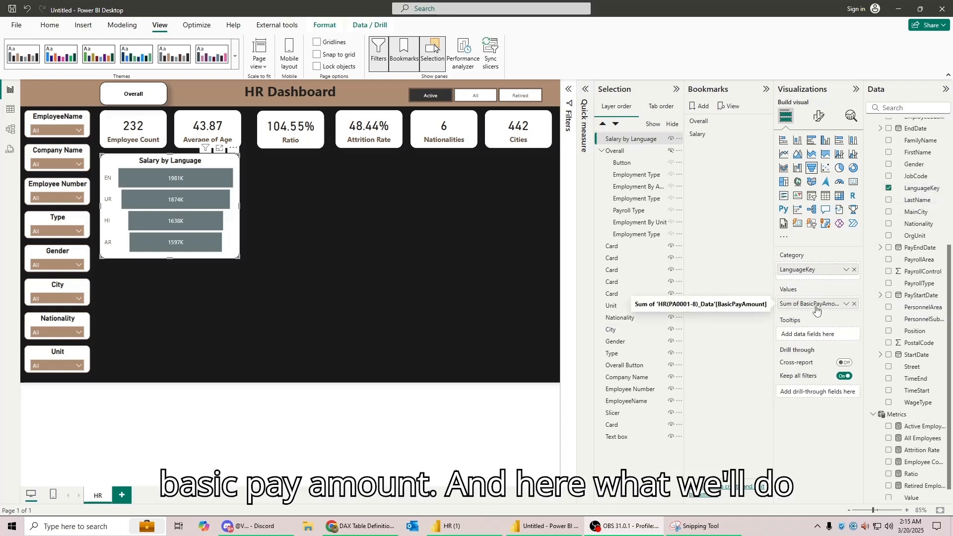
# Set the Salary by Language funnel's data labels to display in millions with 1 decimal place
pyautogui.click(819, 116)
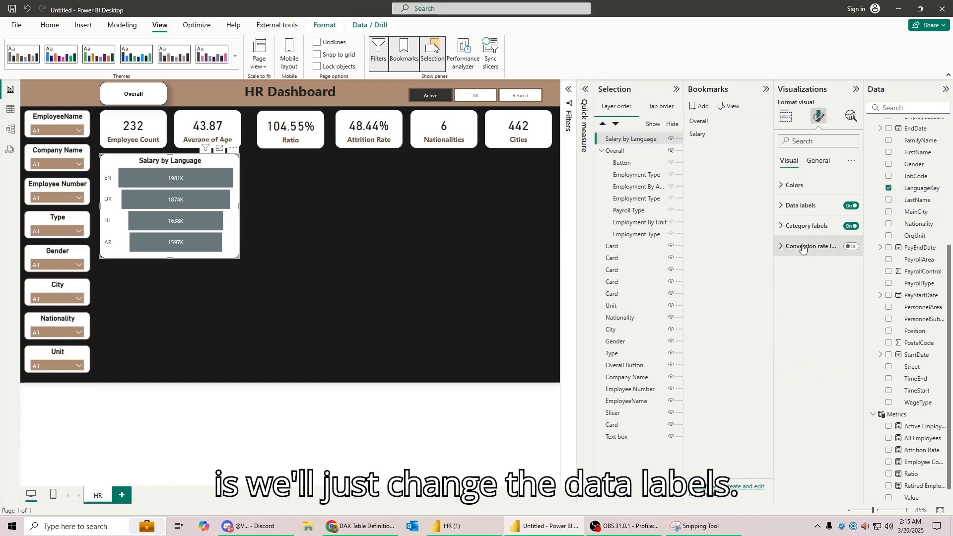
pyautogui.click(800, 206)
pyautogui.click(800, 306)
pyautogui.click(814, 397)
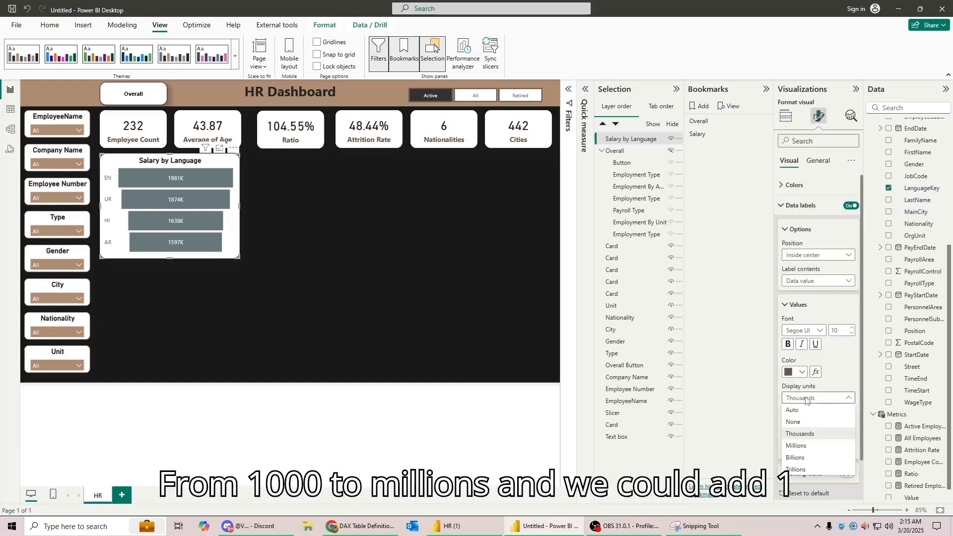
pyautogui.click(804, 447)
pyautogui.click(811, 421)
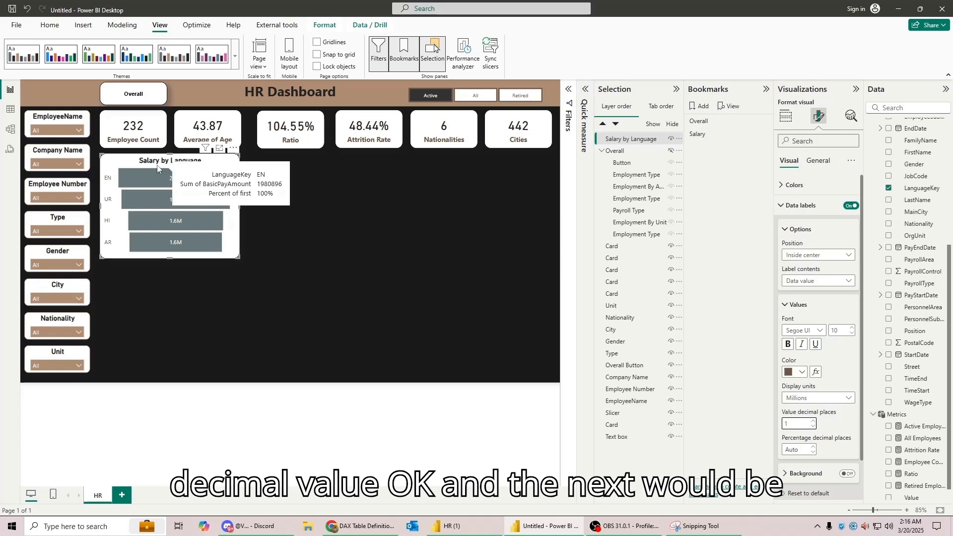
# Duplicate the Salary by Language funnel, place the copy directly below the original, and convert it to a treemap
pyautogui.hotkey('ctrl', 'c')
pyautogui.hotkey('ctrl', 'v')
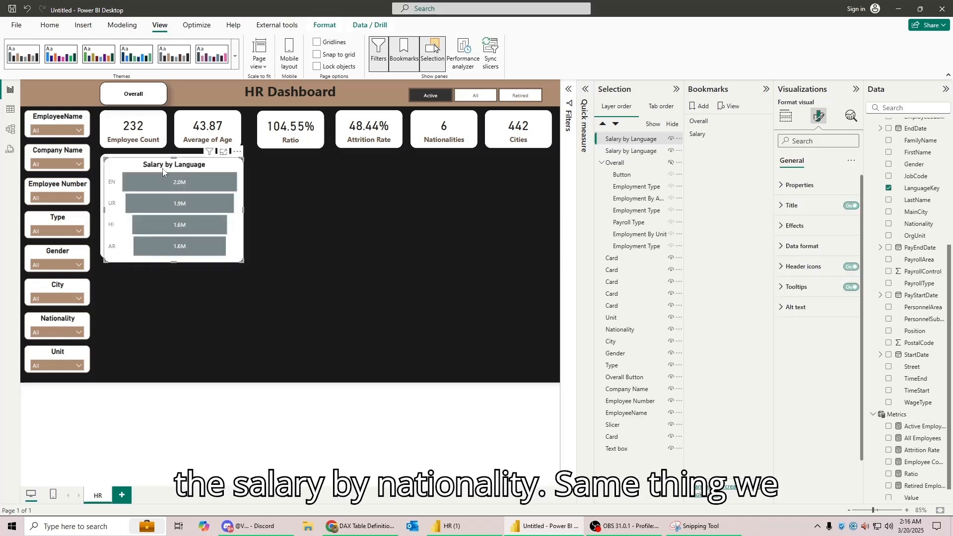
pyautogui.moveTo(162, 168); pyautogui.dragTo(162, 282)
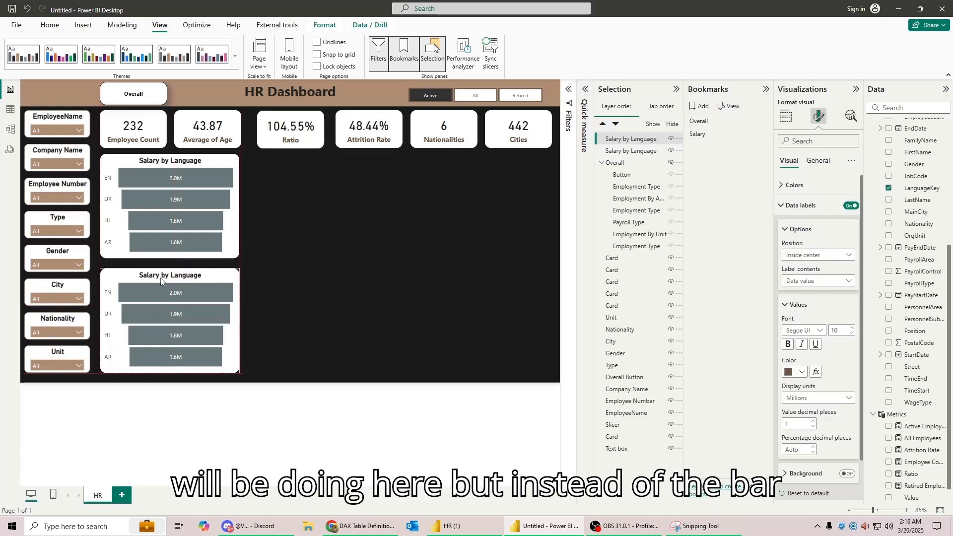
pyautogui.click(786, 115)
pyautogui.click(786, 183)
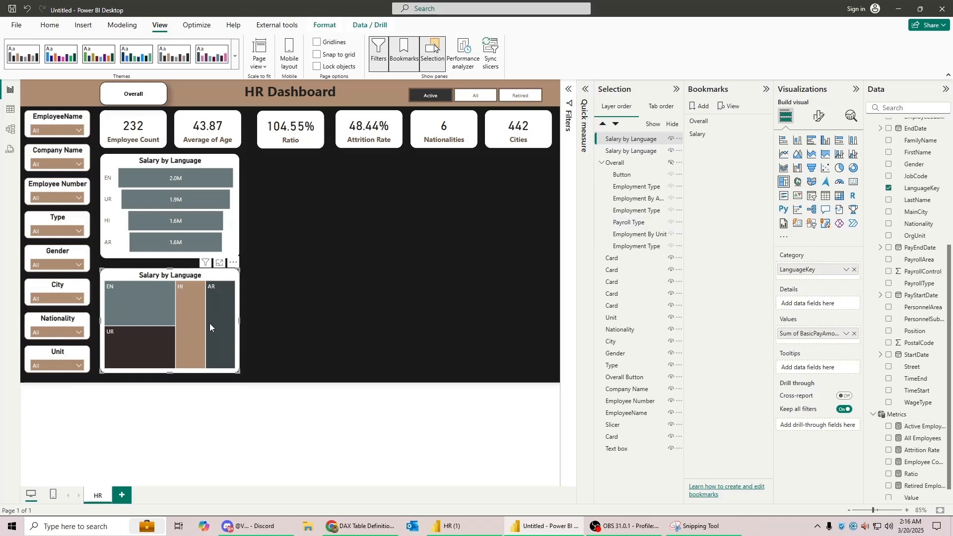
# Replace the treemap's LanguageKey category with Nationality and turn on its data labels
pyautogui.click(854, 269)
pyautogui.click(888, 224)
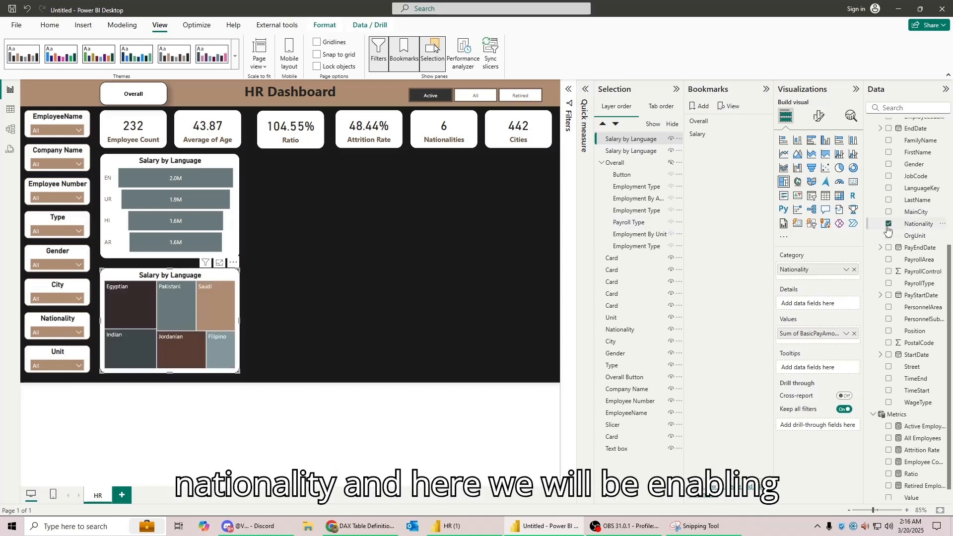
pyautogui.click(817, 121)
pyautogui.click(849, 247)
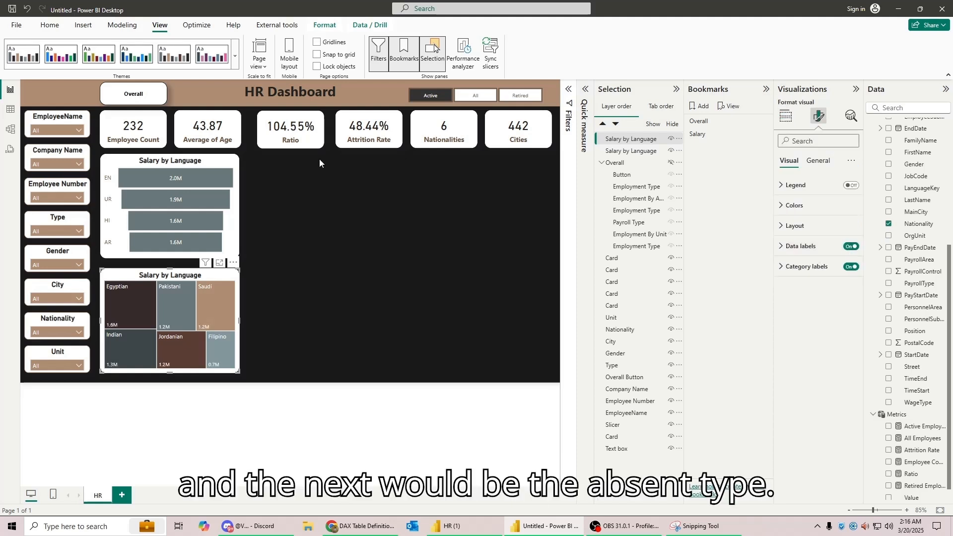
# Duplicate the Salary by Language funnel again and place the copy beside the original, under the Ratio and Attrition Rate cards
pyautogui.click(177, 161)
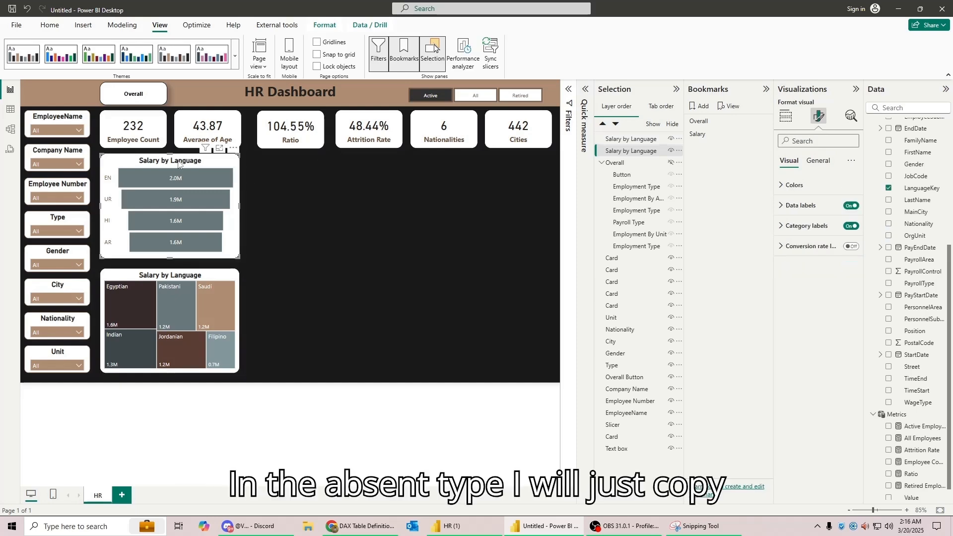
pyautogui.hotkey('ctrl', 'c')
pyautogui.hotkey('ctrl', 'v')
pyautogui.moveTo(178, 164); pyautogui.dragTo(315, 162)
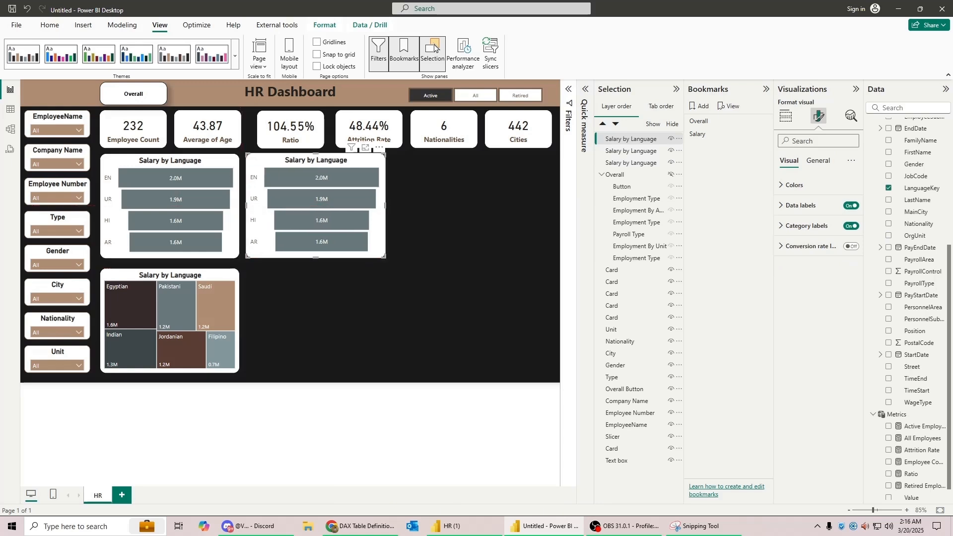
# Use AbsenceType as the new funnel's category and the Employee Count measure as its values, replacing LanguageKey and BasicPayAmount
pyautogui.click(786, 116)
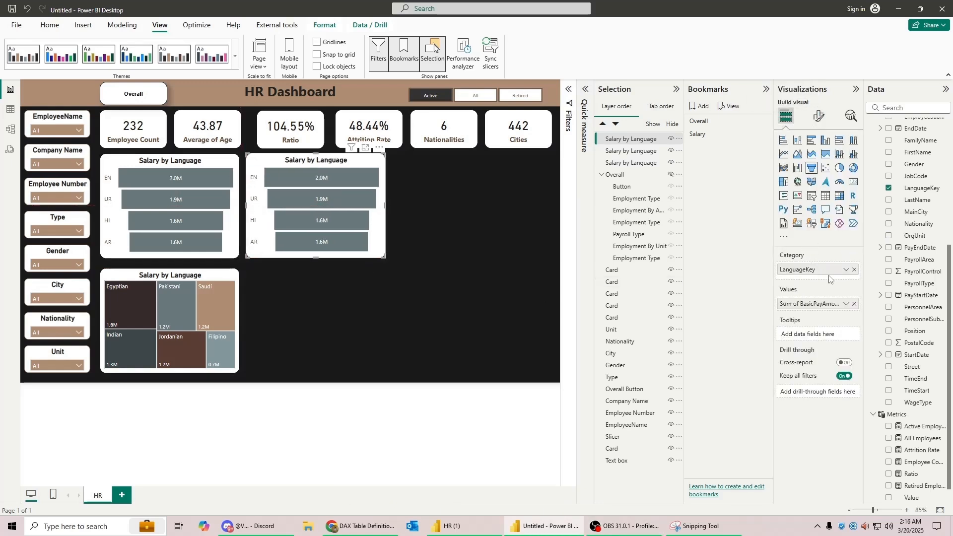
pyautogui.click(854, 270)
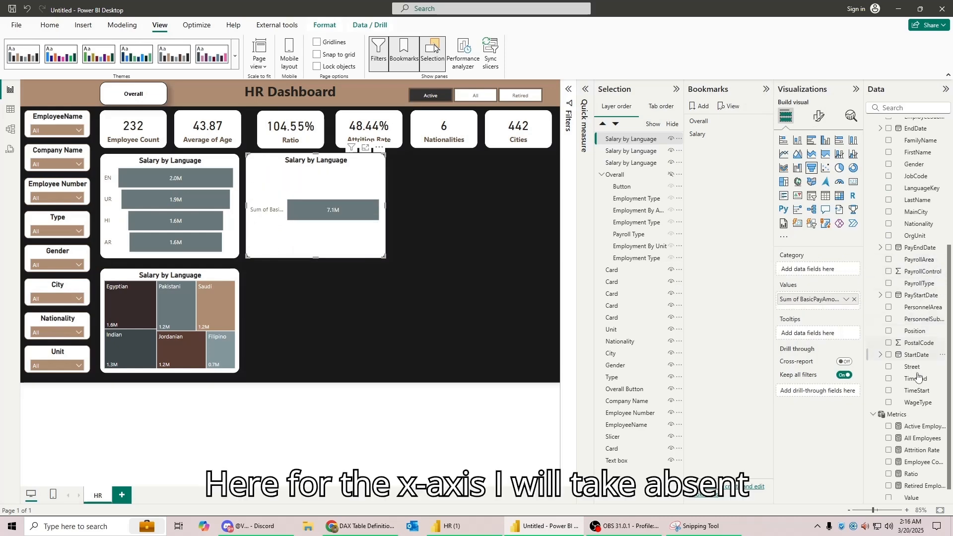
pyautogui.scroll(5, 918, 377)
pyautogui.click(889, 161)
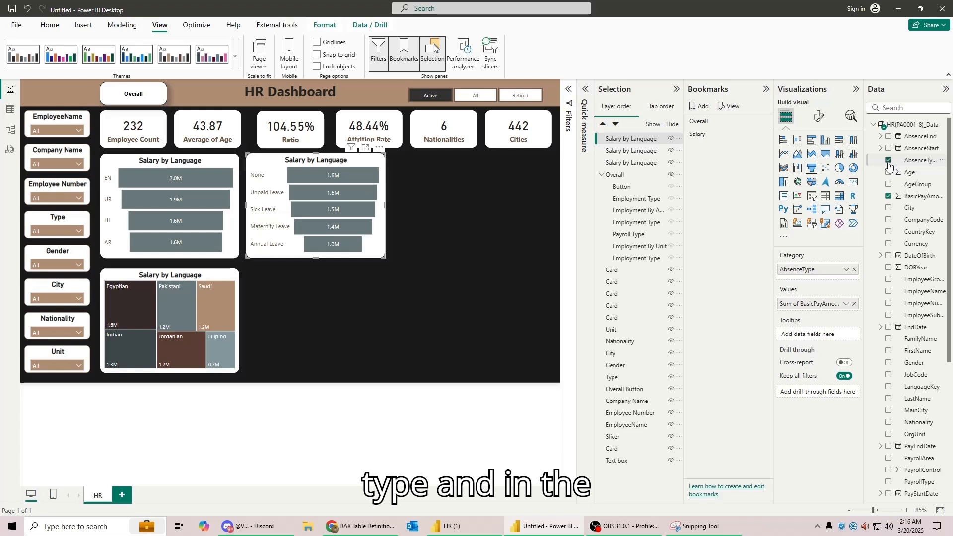
pyautogui.click(854, 304)
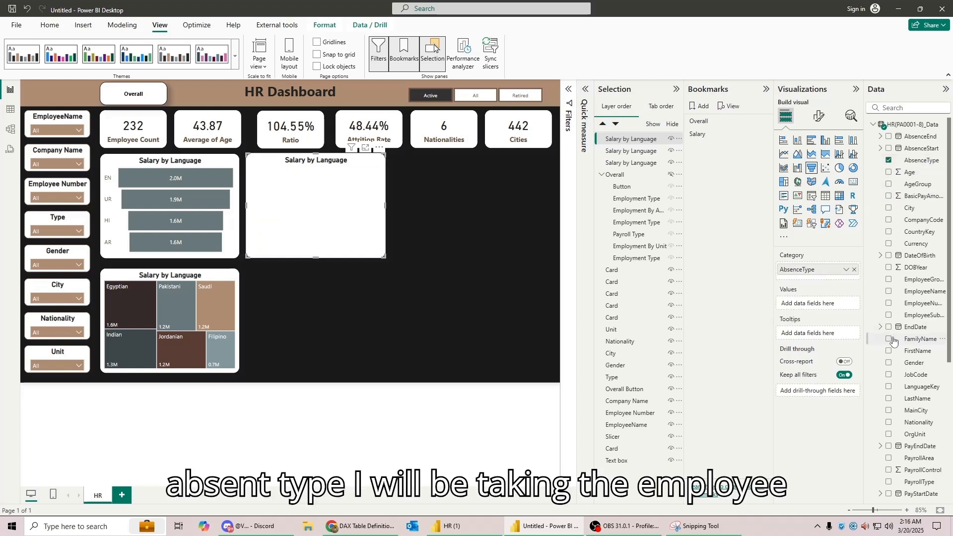
pyautogui.scroll(-5, 894, 342)
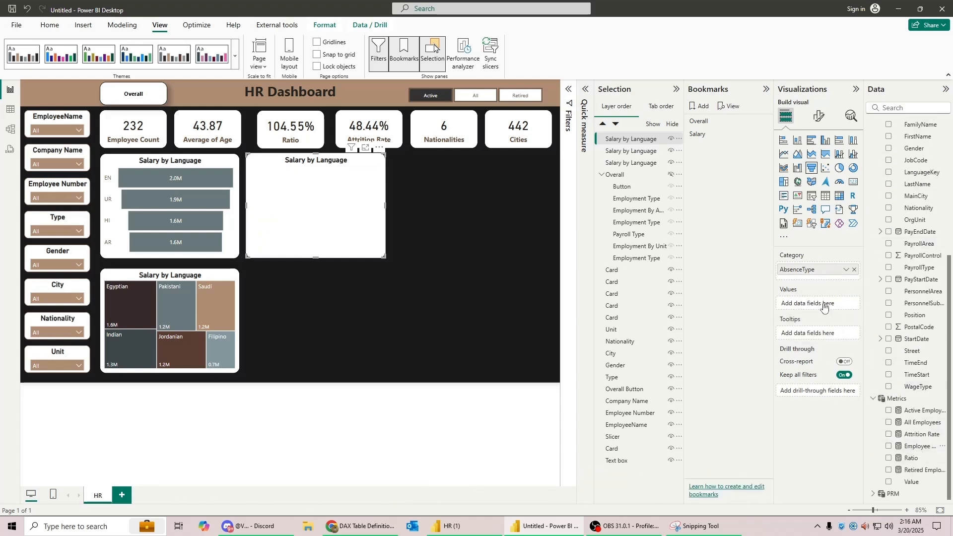
pyautogui.moveTo(918, 446); pyautogui.dragTo(824, 307)
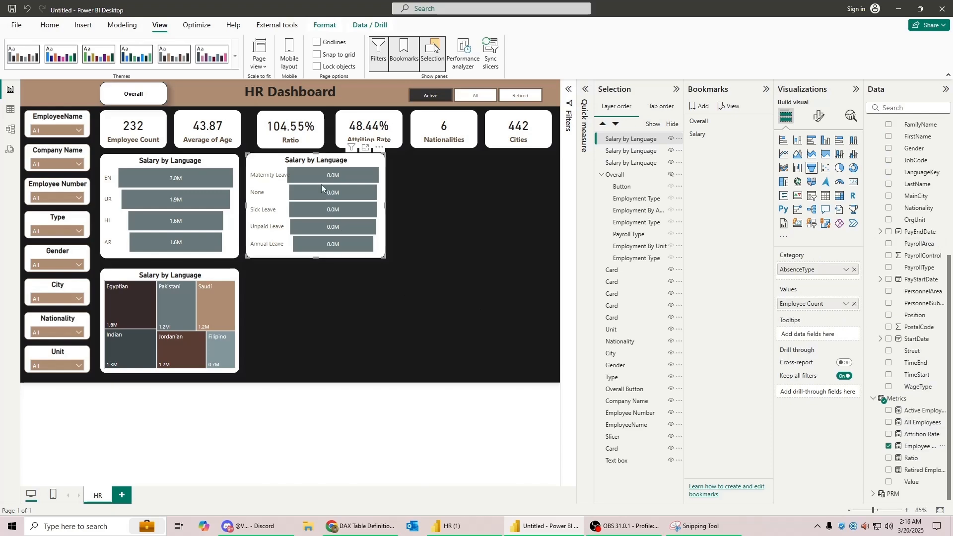
# Set the absence type funnel's data labels to Auto display units with 0 decimal places
pyautogui.click(820, 116)
pyautogui.click(800, 206)
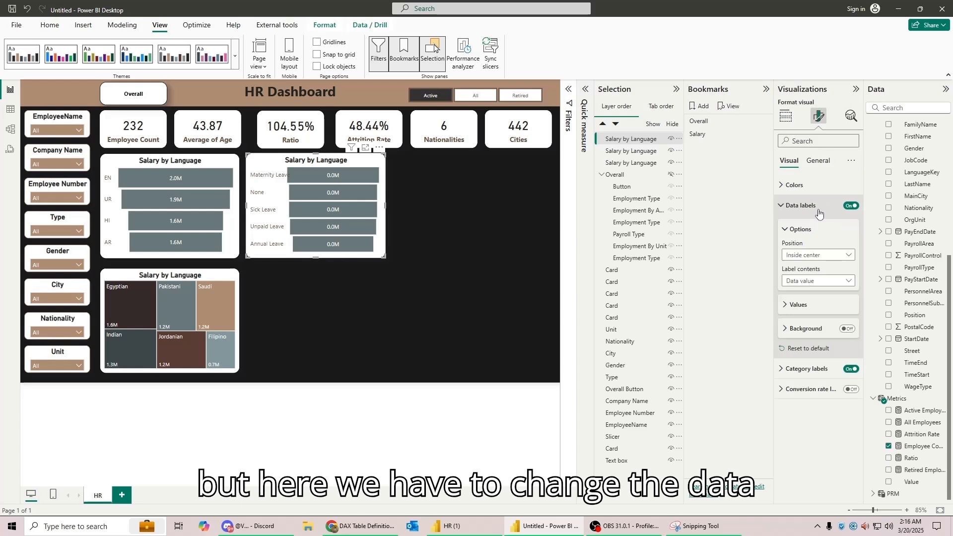
pyautogui.click(799, 304)
pyautogui.click(807, 398)
pyautogui.click(805, 410)
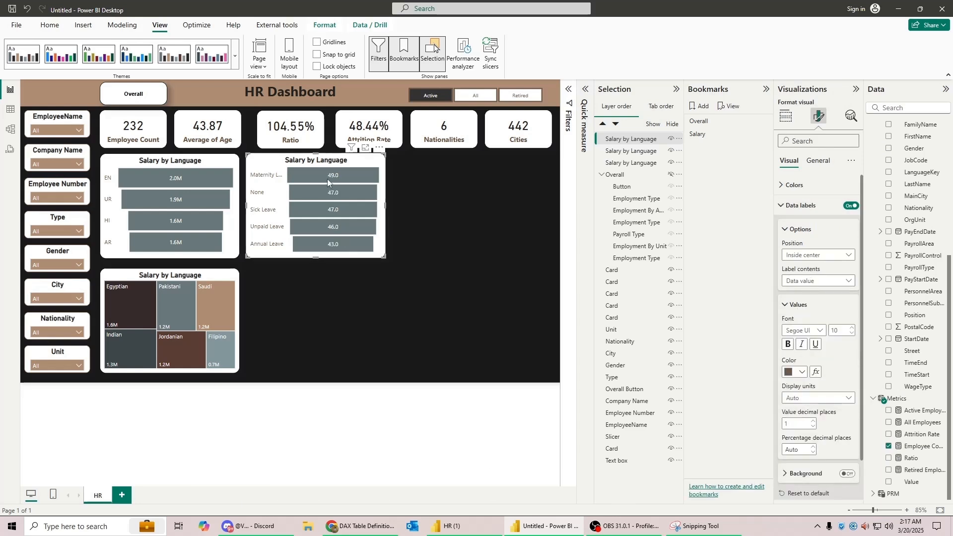
pyautogui.moveTo(327, 179)
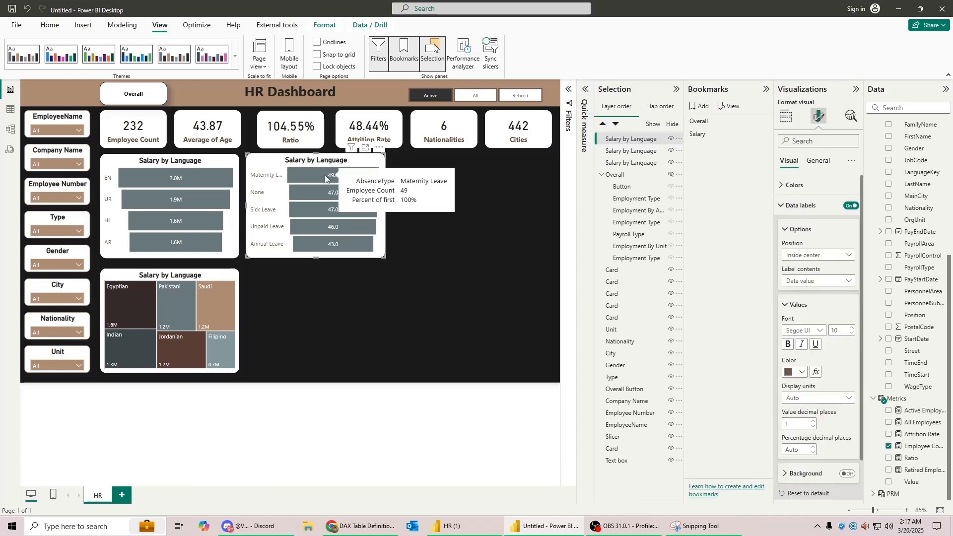
pyautogui.click(813, 426)
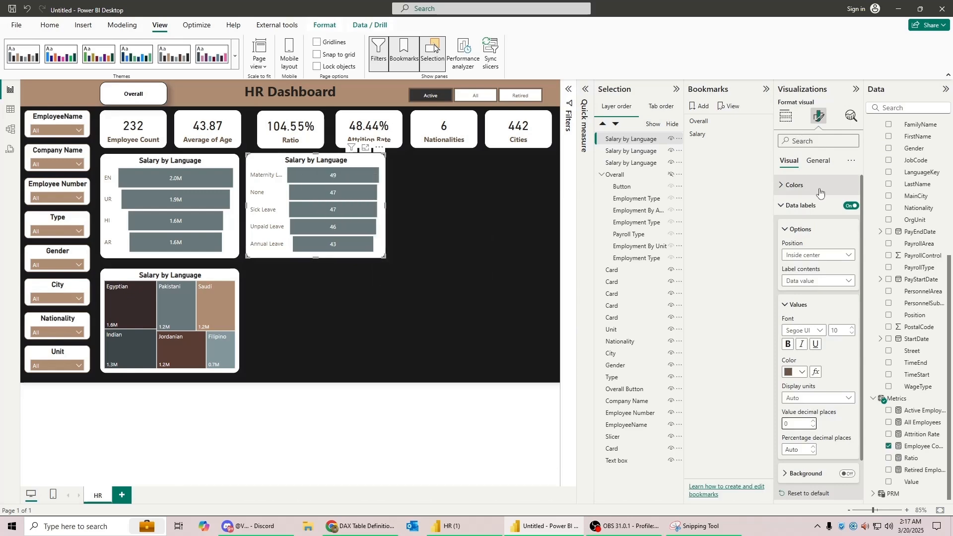
pyautogui.click(817, 204)
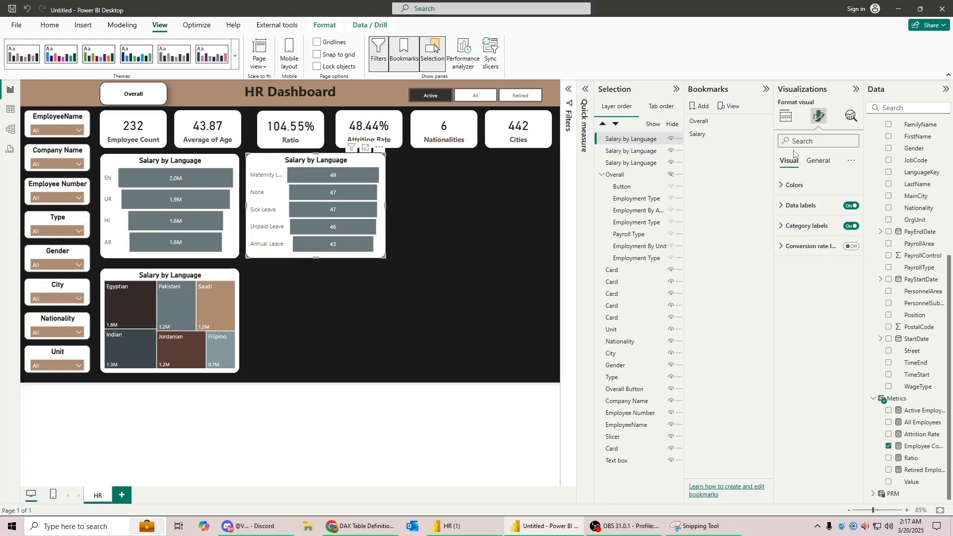
# Convert the absence type funnel to a waterfall chart and turn off its X-axis and Y-axis titles
pyautogui.click(785, 117)
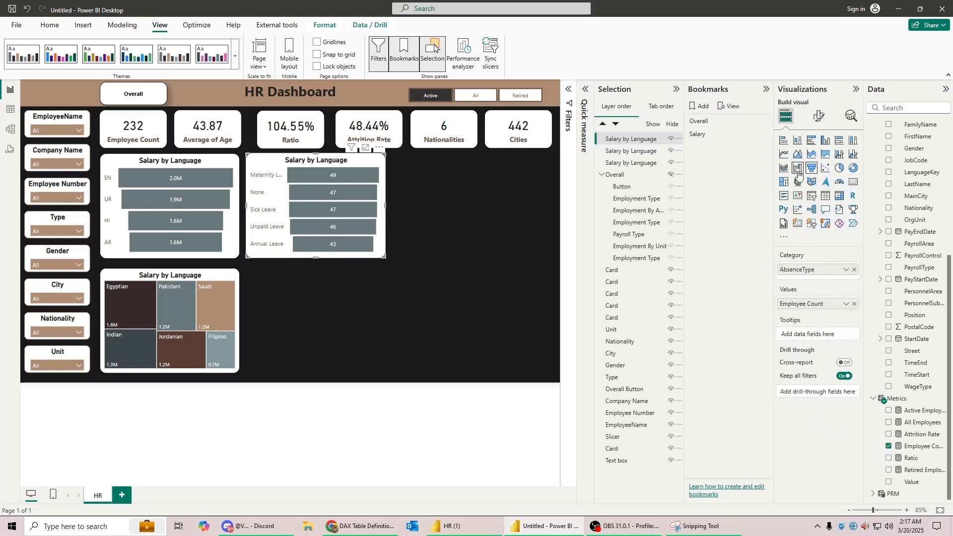
pyautogui.click(798, 170)
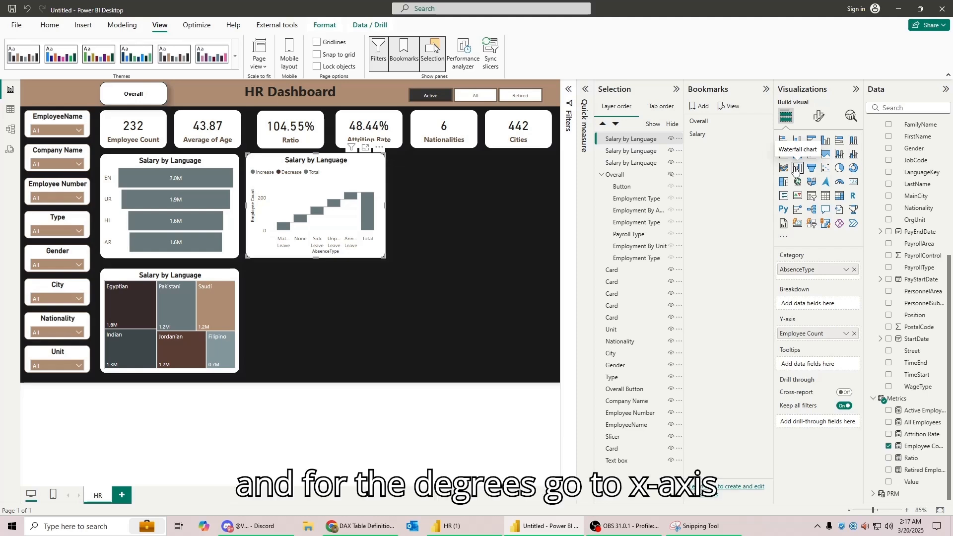
pyautogui.click(819, 116)
pyautogui.click(794, 184)
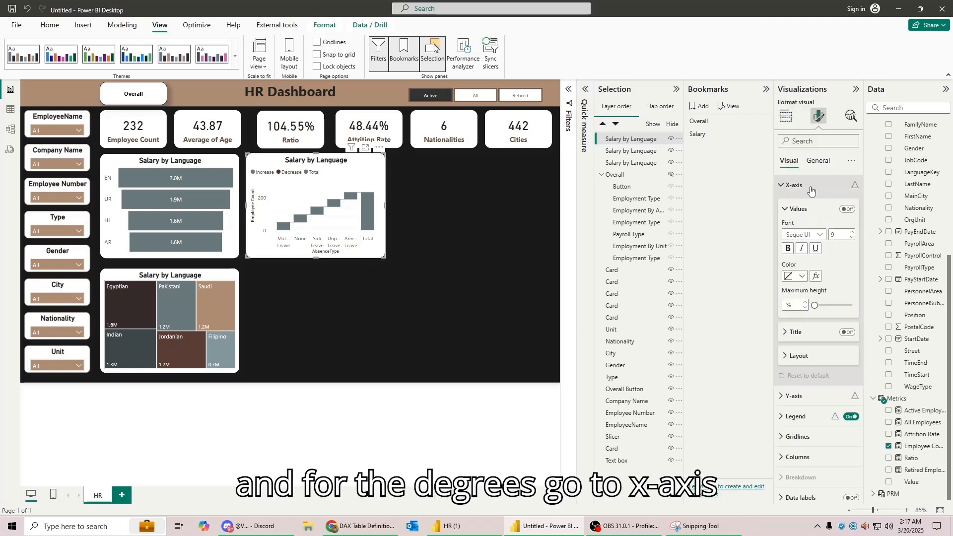
pyautogui.click(848, 332)
pyautogui.click(793, 185)
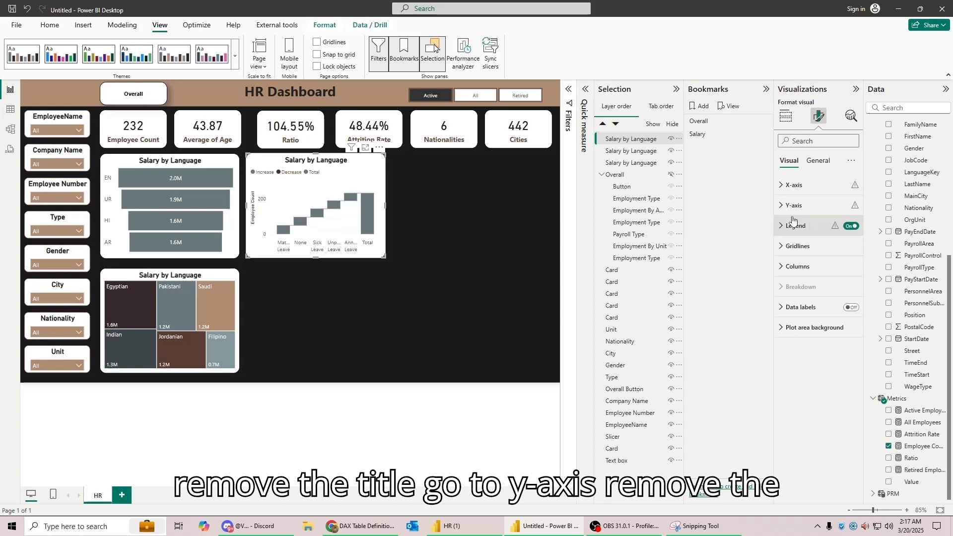
pyautogui.click(795, 205)
pyautogui.click(849, 345)
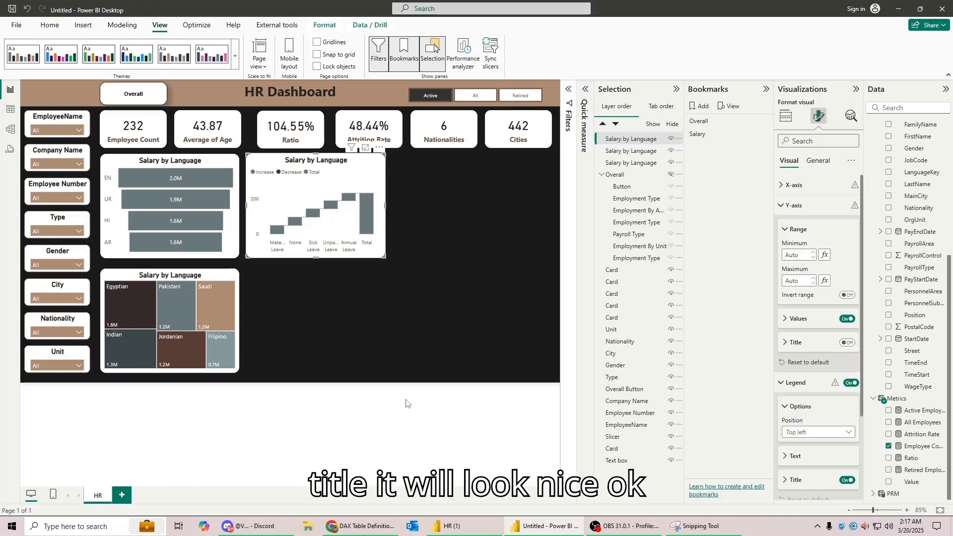
pyautogui.click(370, 338)
pyautogui.click(377, 187)
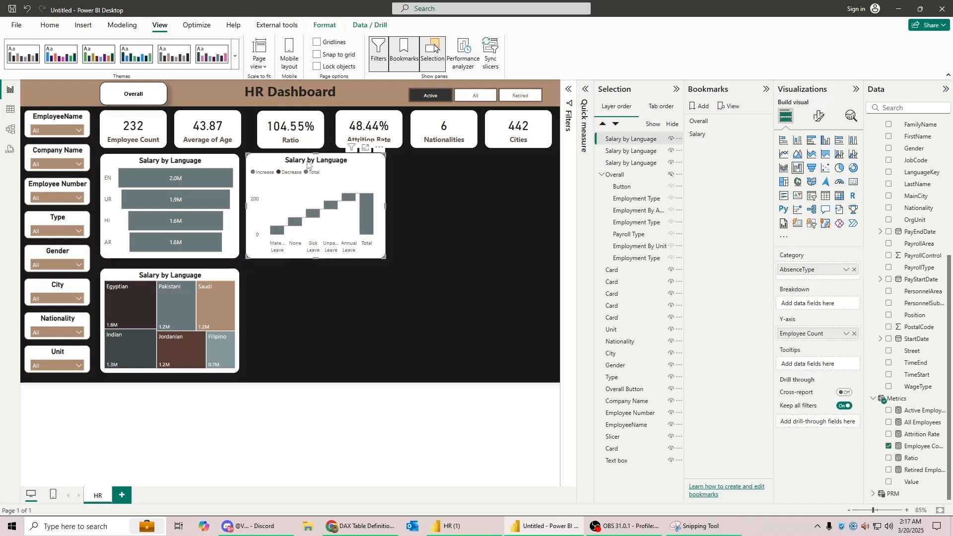
# Duplicate the absence type waterfall chart and place the copy directly below the original, beside the nationality treemap
pyautogui.hotkey('ctrl', 'c')
pyautogui.hotkey('ctrl', 'v')
pyautogui.moveTo(307, 162); pyautogui.dragTo(305, 277)
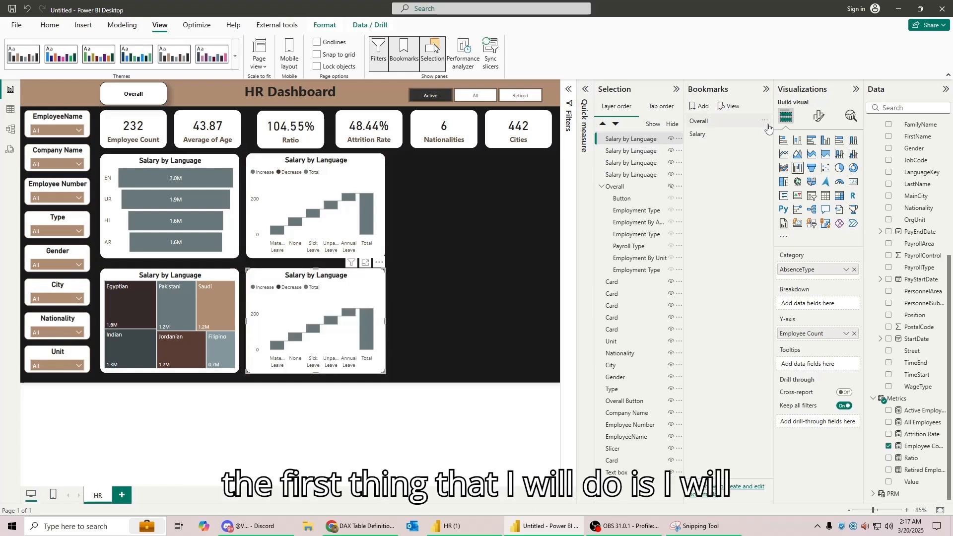
# Convert the copied waterfall to a line chart and replace AbsenceType with PayrollType on its X-axis
pyautogui.click(796, 155)
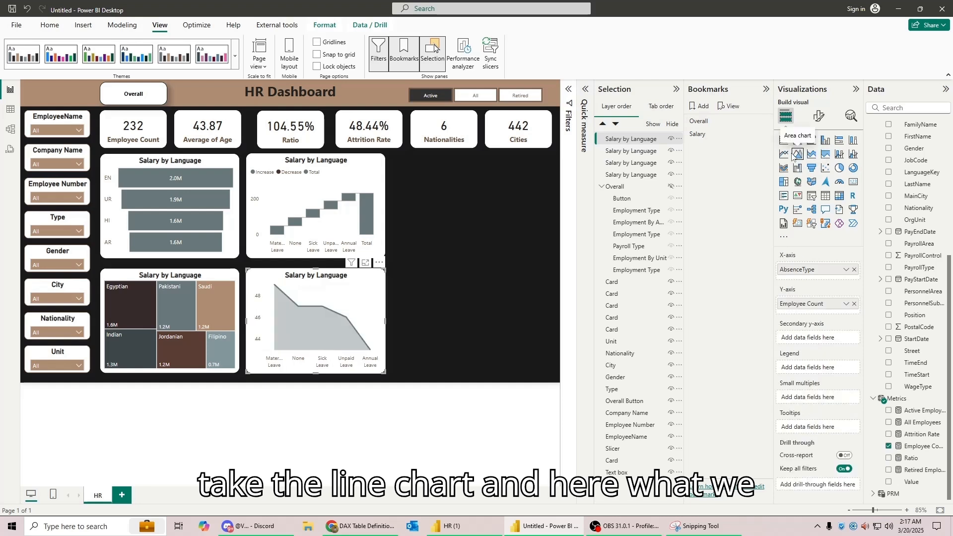
pyautogui.click(784, 154)
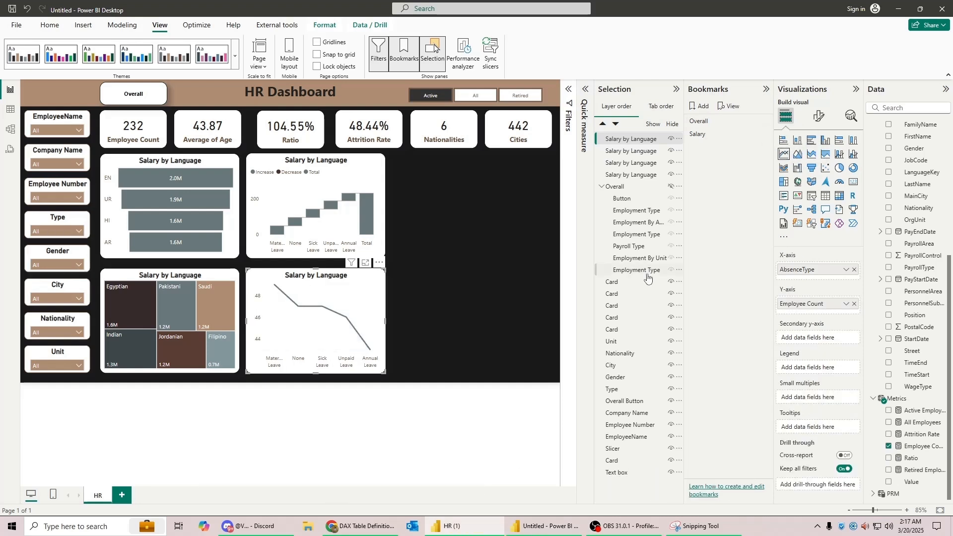
pyautogui.click(855, 269)
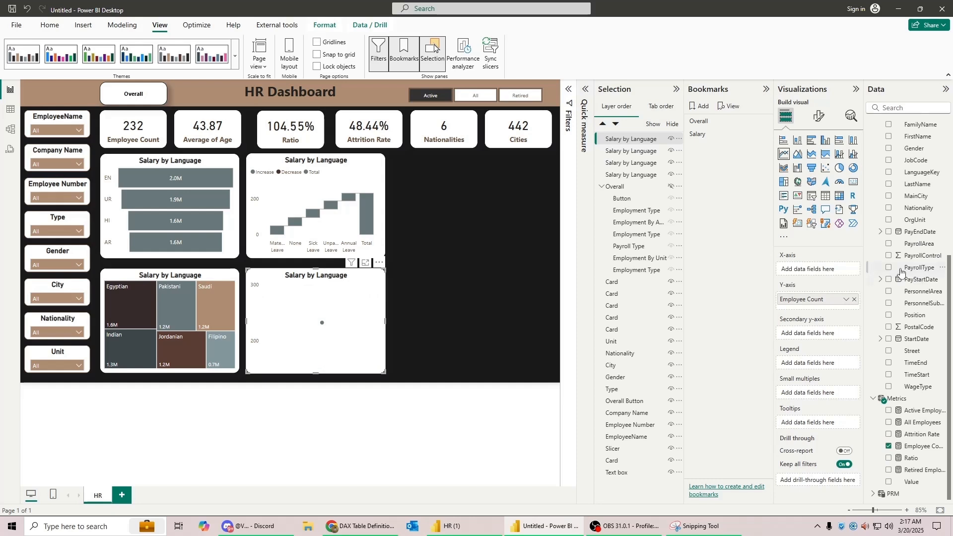
pyautogui.click(889, 268)
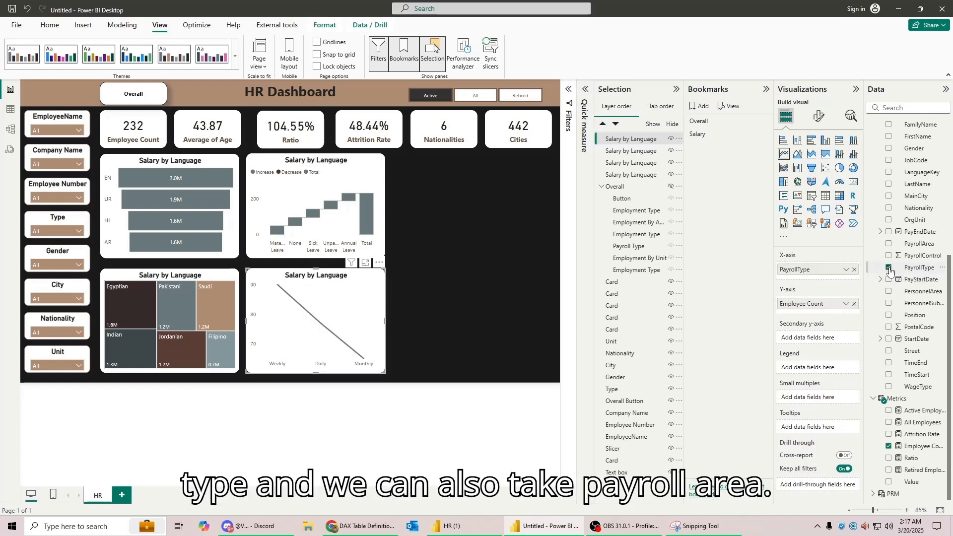
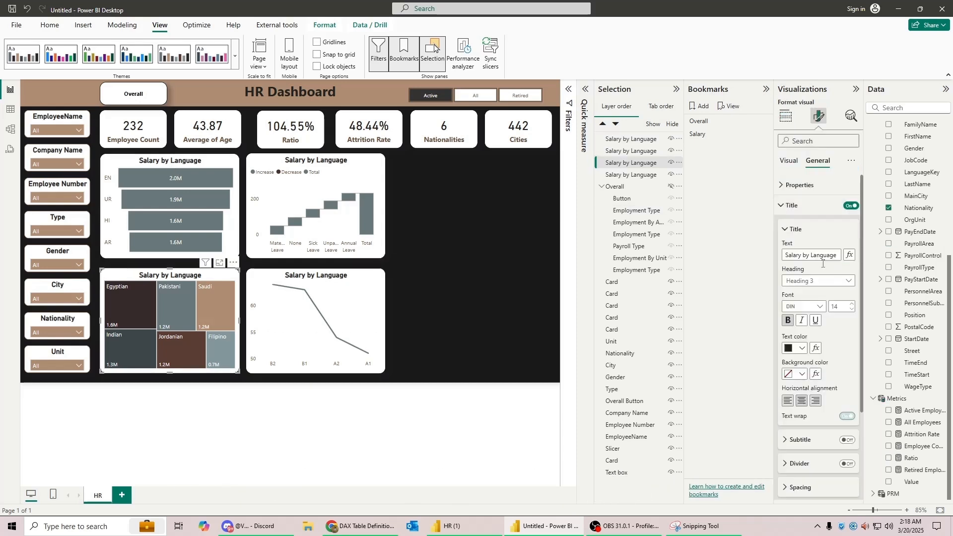
# Change the nationality treemap's title to "Salary by Nationality"
pyautogui.doubleClick(823, 259)
pyautogui.write('Nation')
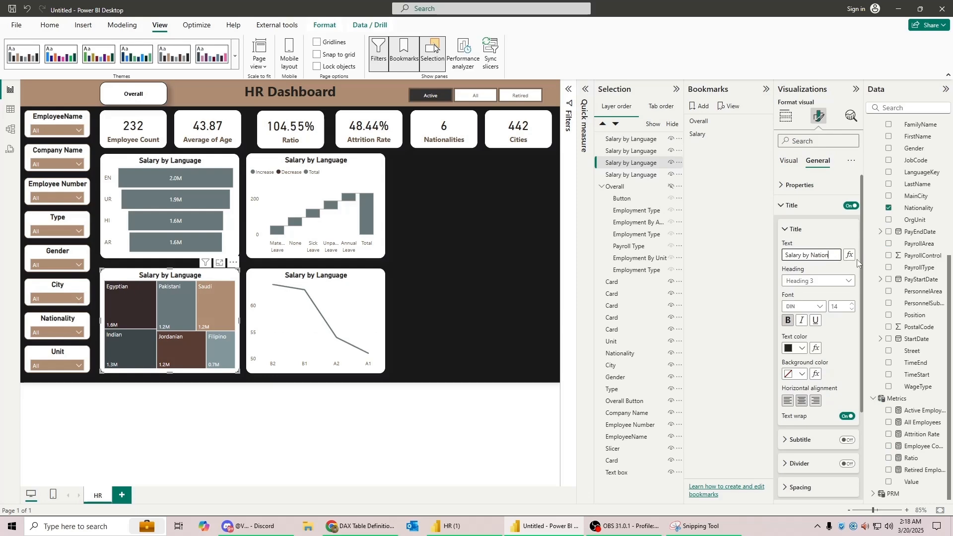
pyautogui.write('alit')
pyautogui.press('BackSpace')
pyautogui.press('BackSpace')
pyautogui.write('lity')
# Change the waterfall chart's title to "Absence Type"
pyautogui.click(630, 151)
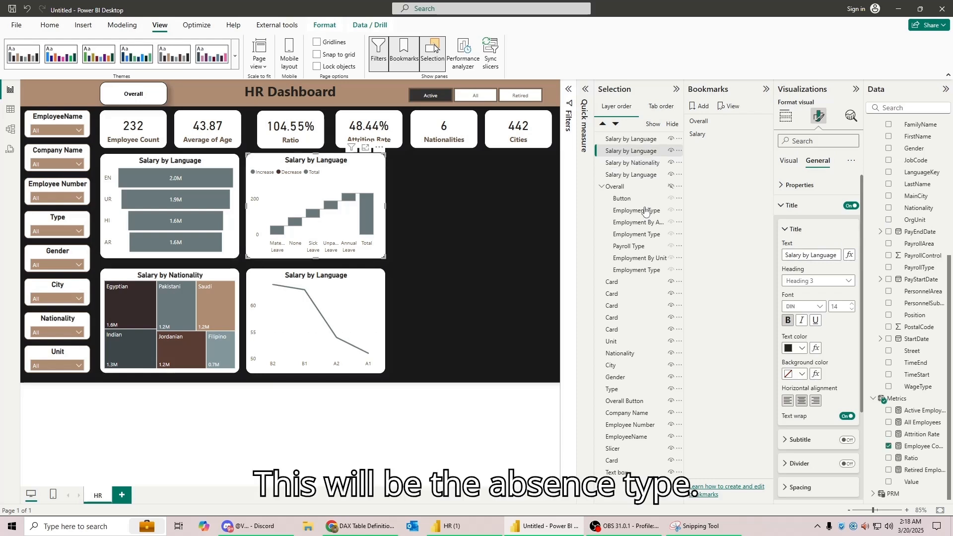
pyautogui.tripleClick(808, 260)
pyautogui.write('A')
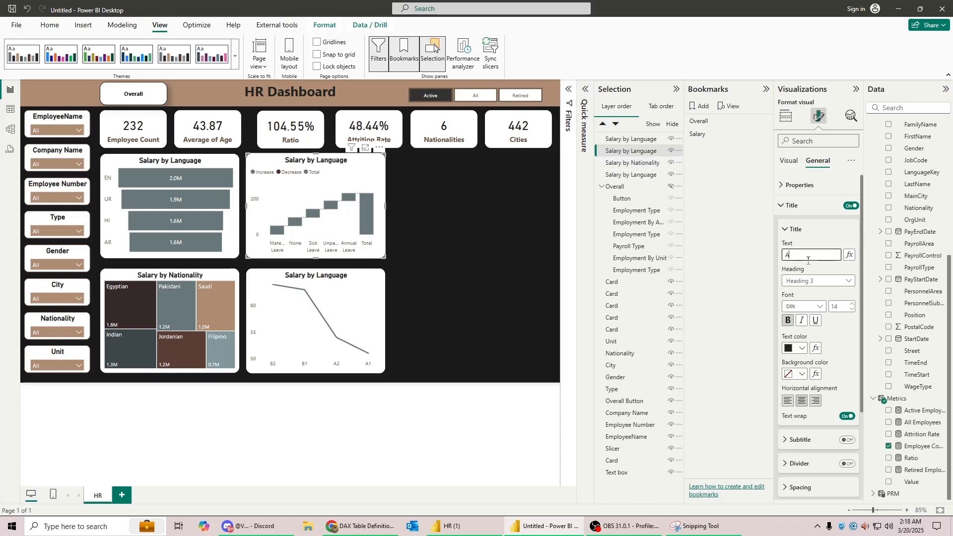
pyautogui.write('bsence Type')
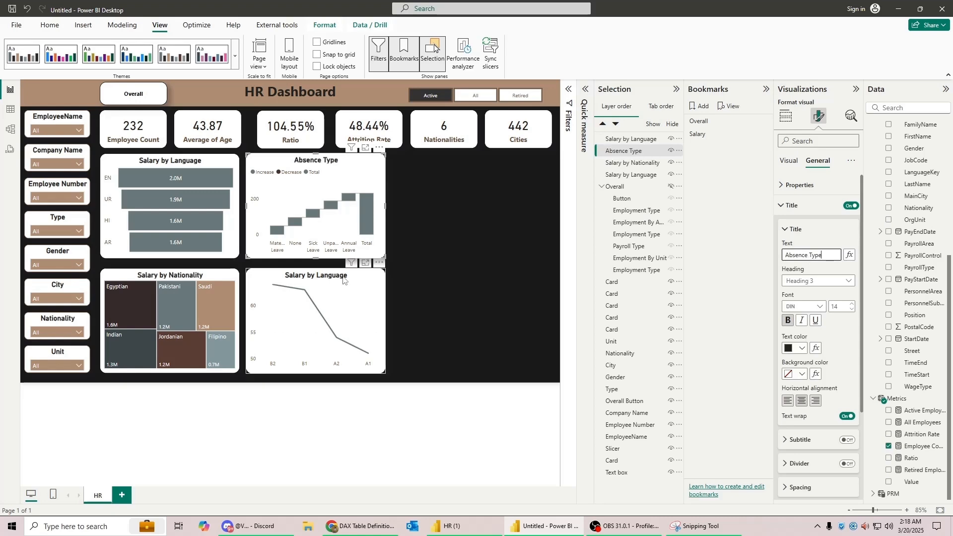
# Change the line chart's title to "Payroll Area"
pyautogui.click(807, 257)
pyautogui.write('Payroll Ar')
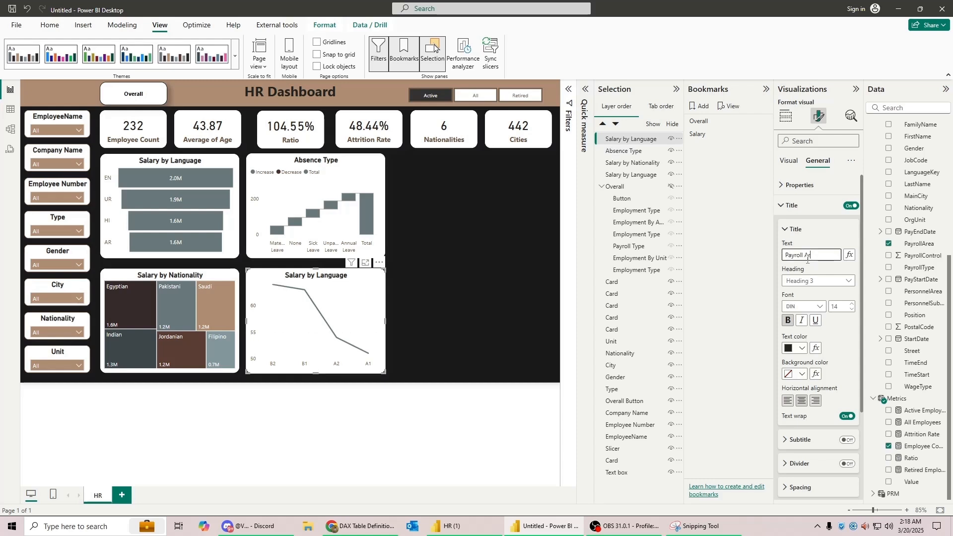
pyautogui.write('ea')
# Add an All Salaries table visual in the empty area beside the charts, with Position as its first column
pyautogui.click(459, 317)
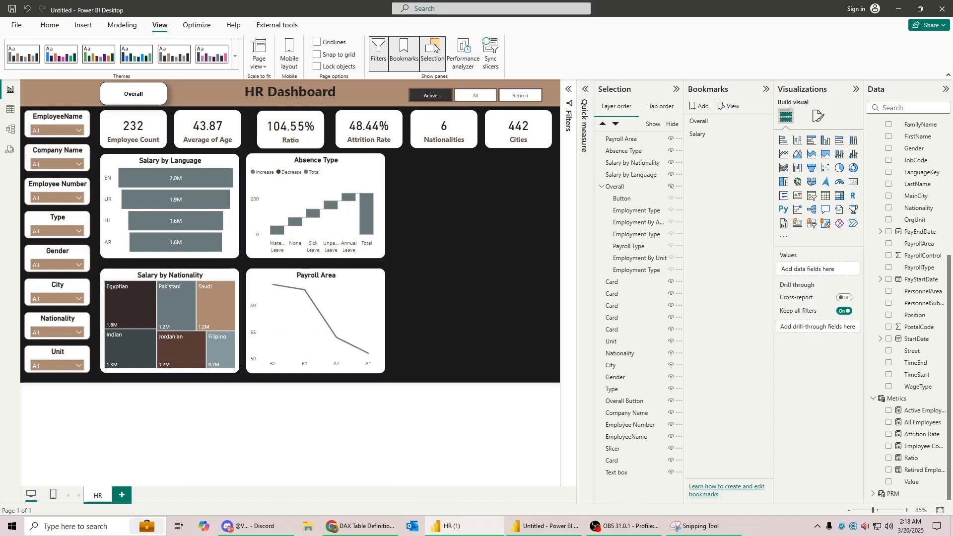
pyautogui.click(825, 195)
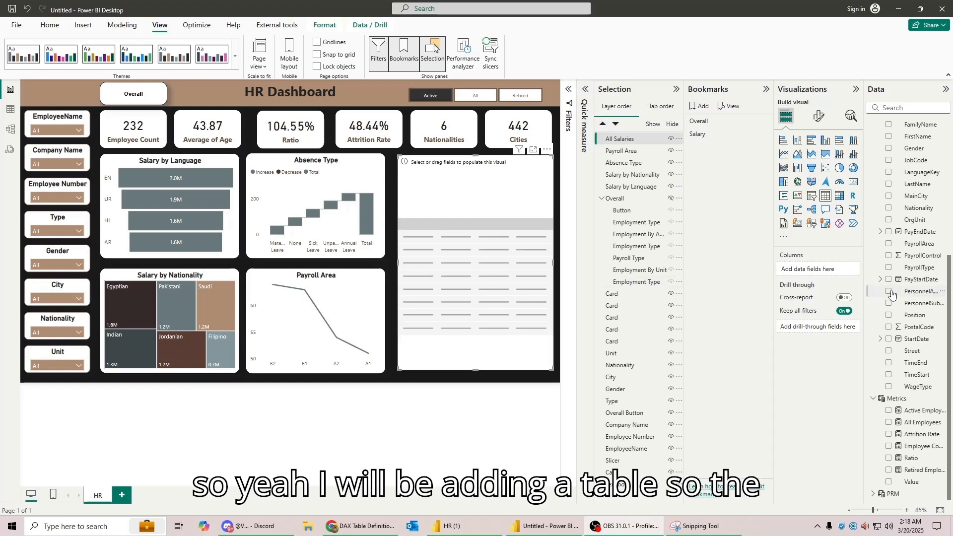
pyautogui.click(889, 316)
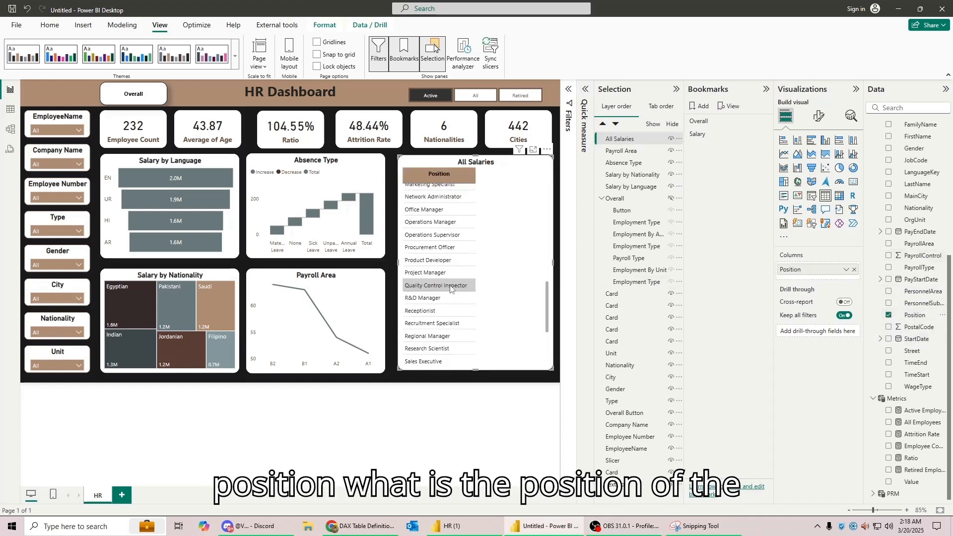
# Add BasicPayAmount as the table's second column and rename that column "Salary"
pyautogui.scroll(2, 917, 335)
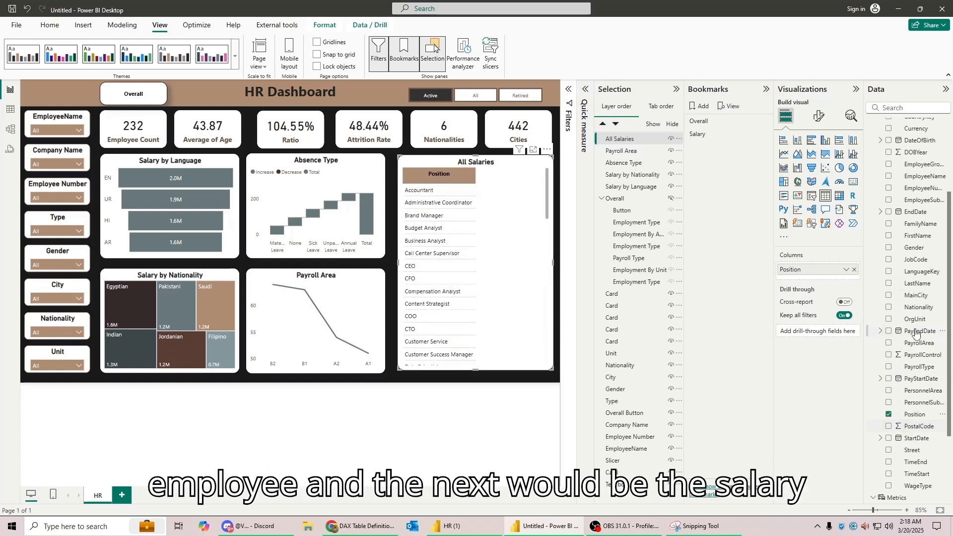
pyautogui.scroll(3, 923, 348)
pyautogui.moveTo(920, 196); pyautogui.dragTo(809, 282)
pyautogui.doubleClick(809, 282)
pyautogui.write('S')
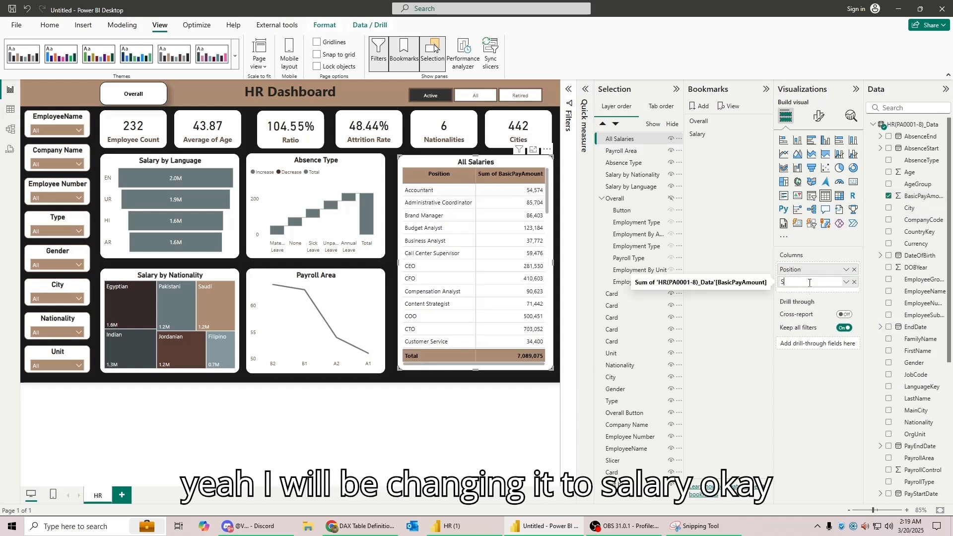
pyautogui.write('alary')
pyautogui.press('Return')
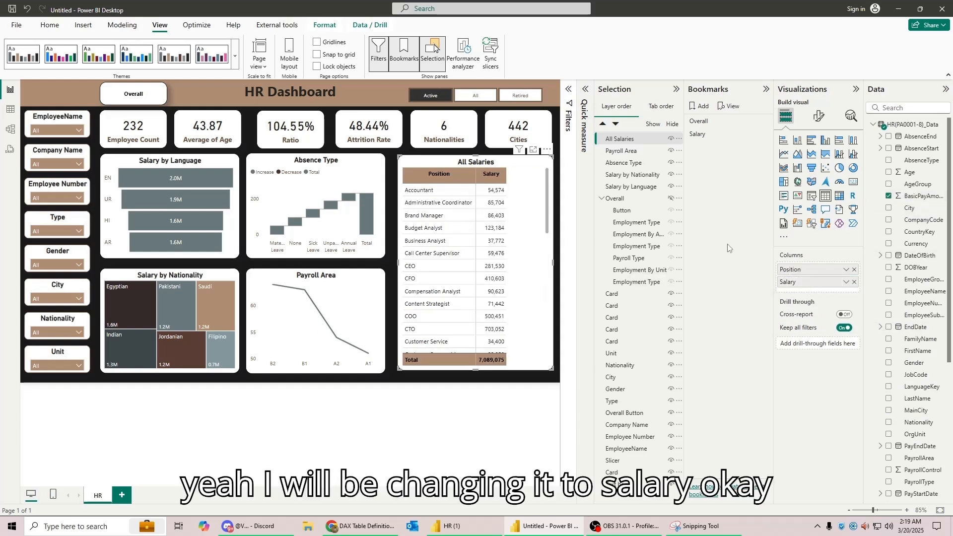
# Widen the Salary column to fill the All Salaries table and extend the table's lower edge slightly
pyautogui.moveTo(507, 177); pyautogui.dragTo(544, 177)
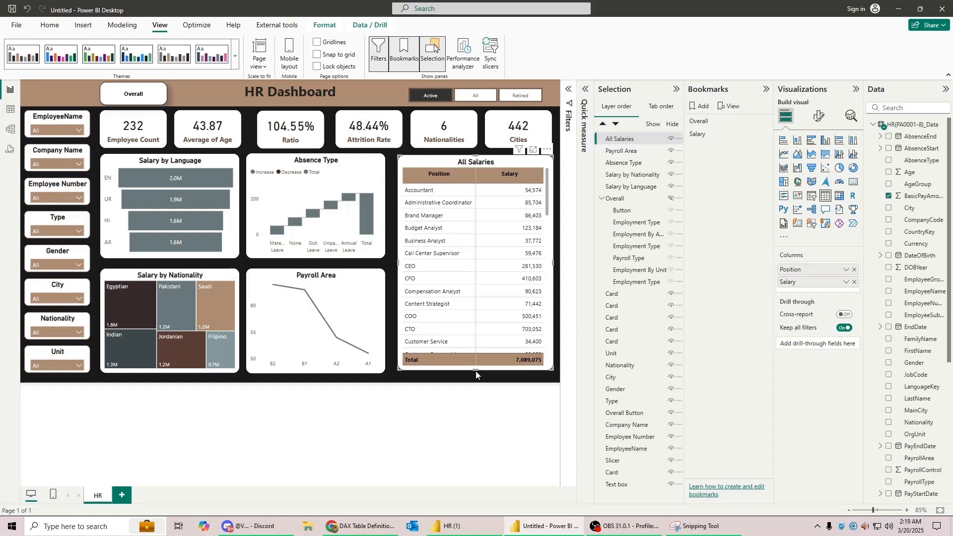
pyautogui.moveTo(476, 375); pyautogui.dragTo(474, 383)
pyautogui.click(443, 400)
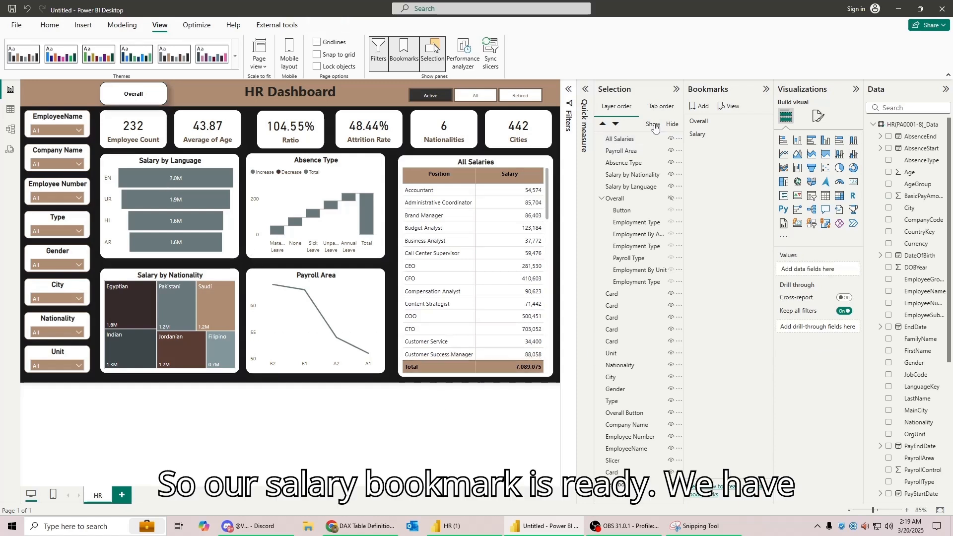
# Update the Salary bookmark with the current layout and test it by switching to Overall and back to Salary
pyautogui.click(764, 134)
pyautogui.click(794, 141)
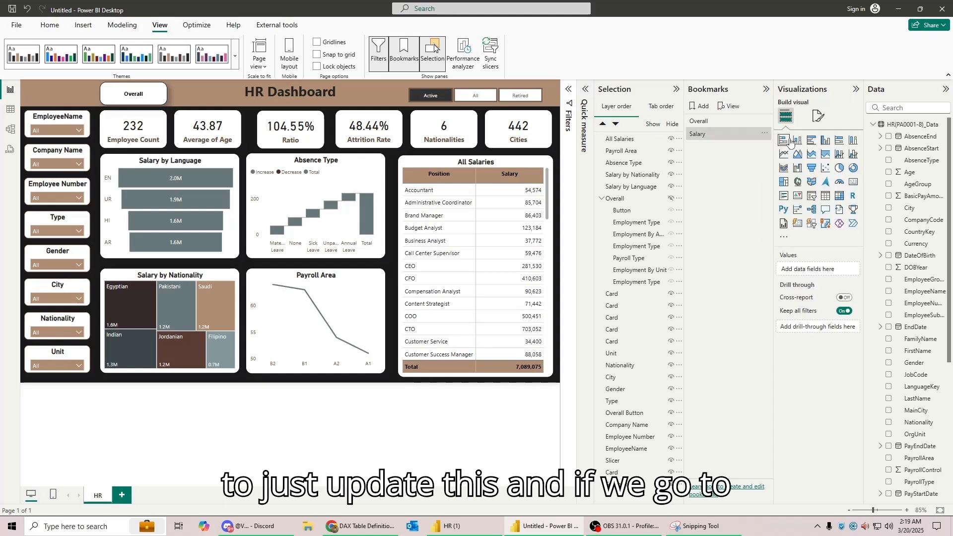
pyautogui.click(699, 121)
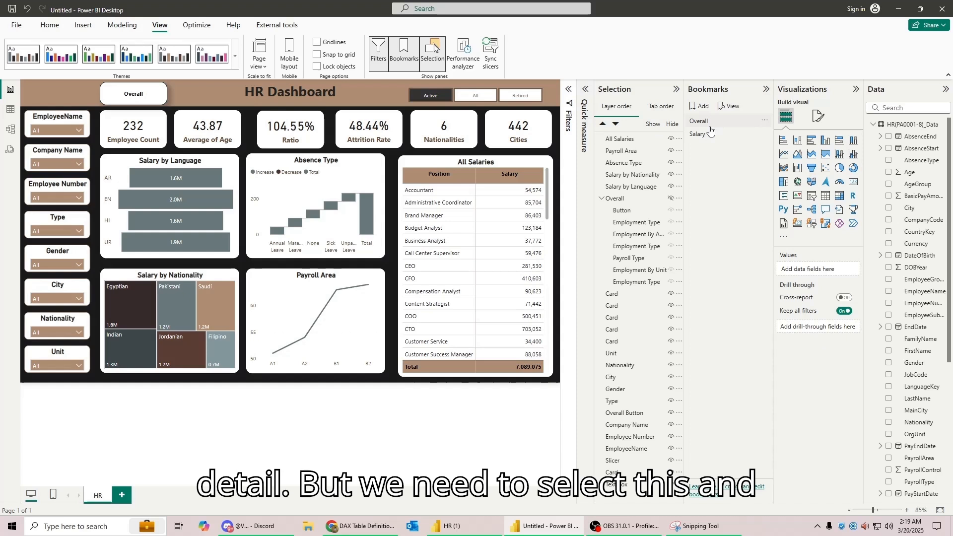
pyautogui.click(703, 134)
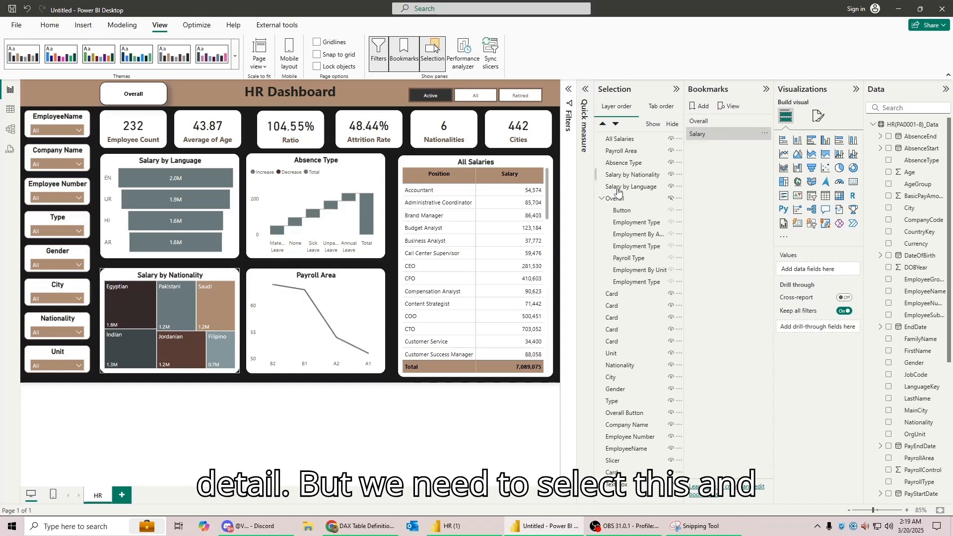
# Group the Salary by Language, Absence Type, All Salaries, Payroll Area and Salary by Nationality visuals together
pyautogui.click(155, 164)
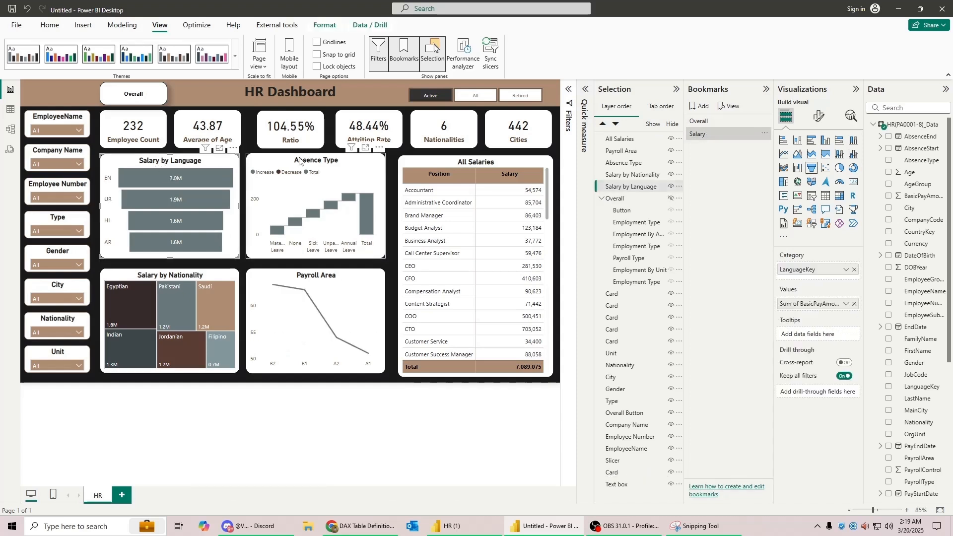
pyautogui.keyDown('ctrl'); pyautogui.click(314, 162); pyautogui.keyUp('ctrl')
pyautogui.keyDown('ctrl'); pyautogui.click(464, 162); pyautogui.keyUp('ctrl')
pyautogui.keyDown('ctrl'); pyautogui.click(304, 276); pyautogui.keyUp('ctrl')
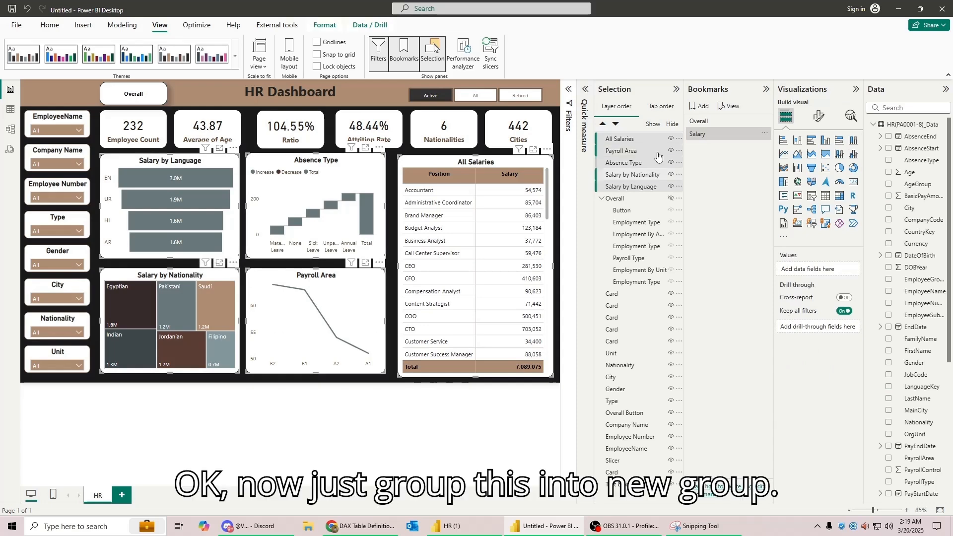
pyautogui.keyDown('ctrl'); pyautogui.click(168, 276); pyautogui.keyUp('ctrl')
pyautogui.rightClick(649, 148)
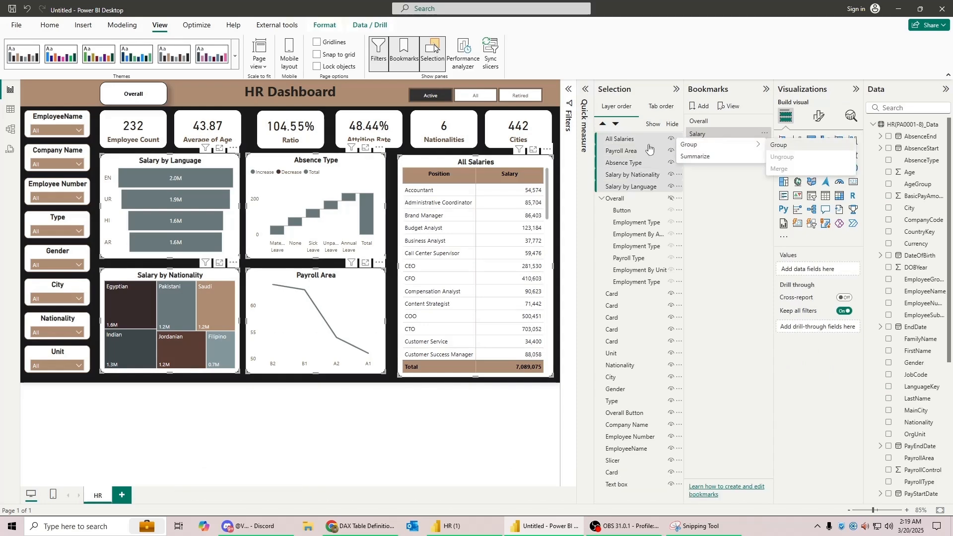
pyautogui.click(779, 145)
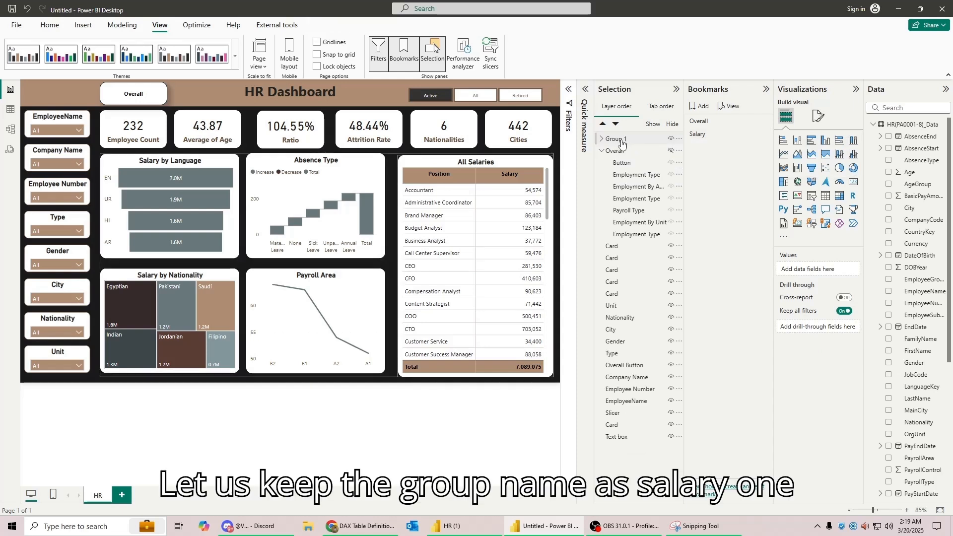
# Rename the new group of salary visuals "salary"
pyautogui.click(621, 143)
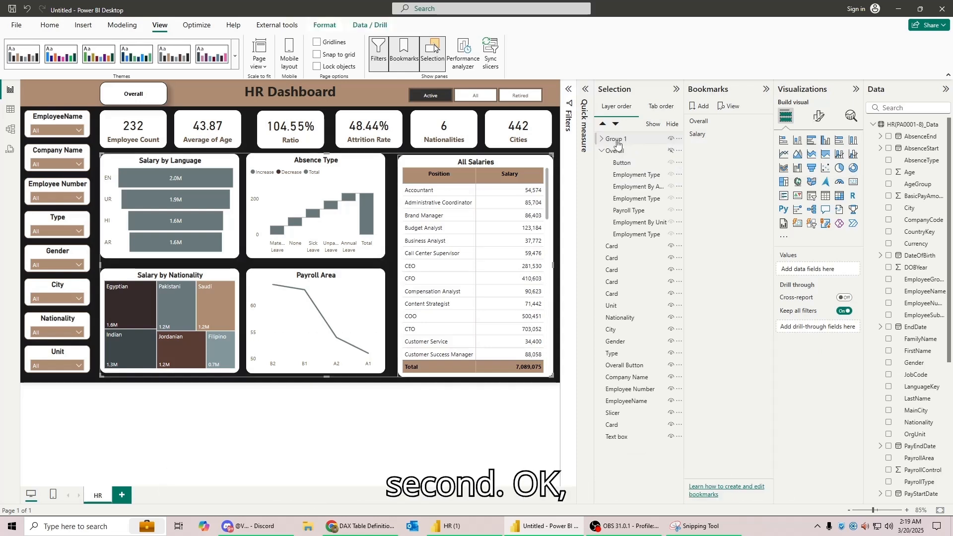
pyautogui.doubleClick(615, 139)
pyautogui.write('salary')
pyautogui.press('Return')
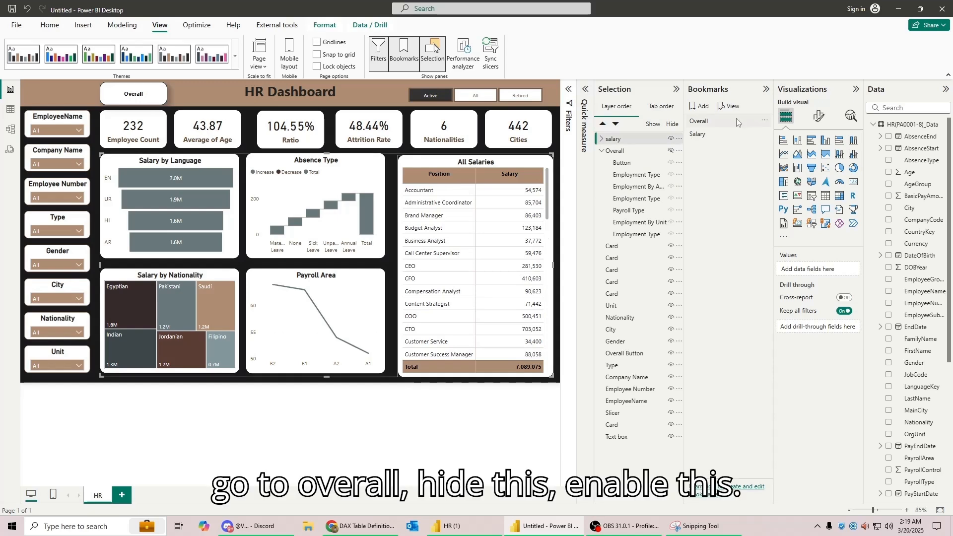
# Switch to the Overall bookmark, show the Overall group of visuals, and update the bookmark
pyautogui.click(737, 120)
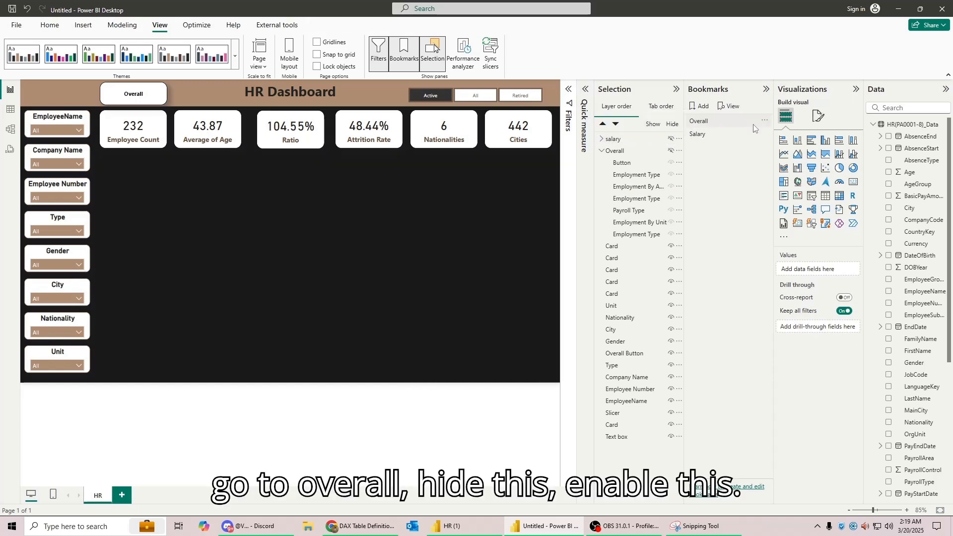
pyautogui.click(671, 151)
pyautogui.click(764, 121)
pyautogui.click(784, 125)
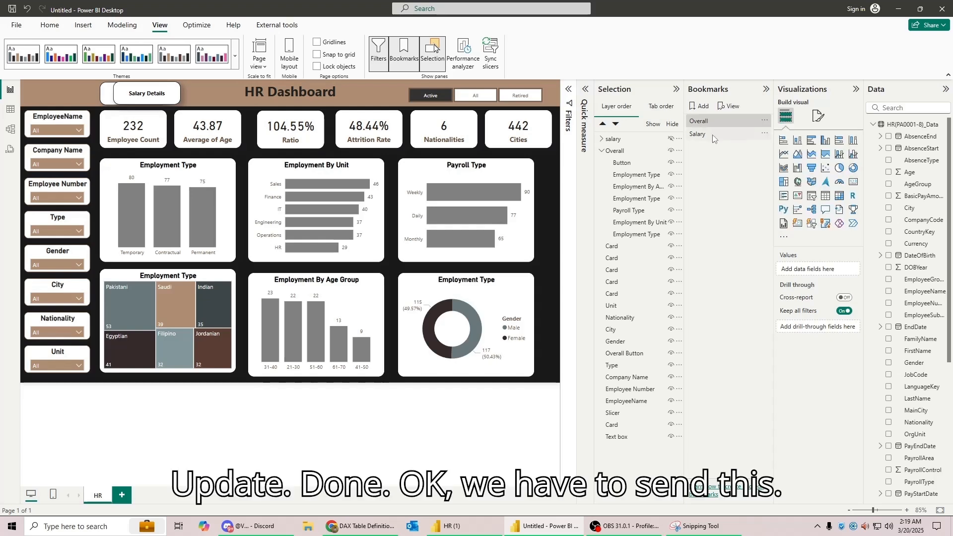
# Switch to the Salary bookmark, show the salary group of visuals, and update the bookmark
pyautogui.click(713, 135)
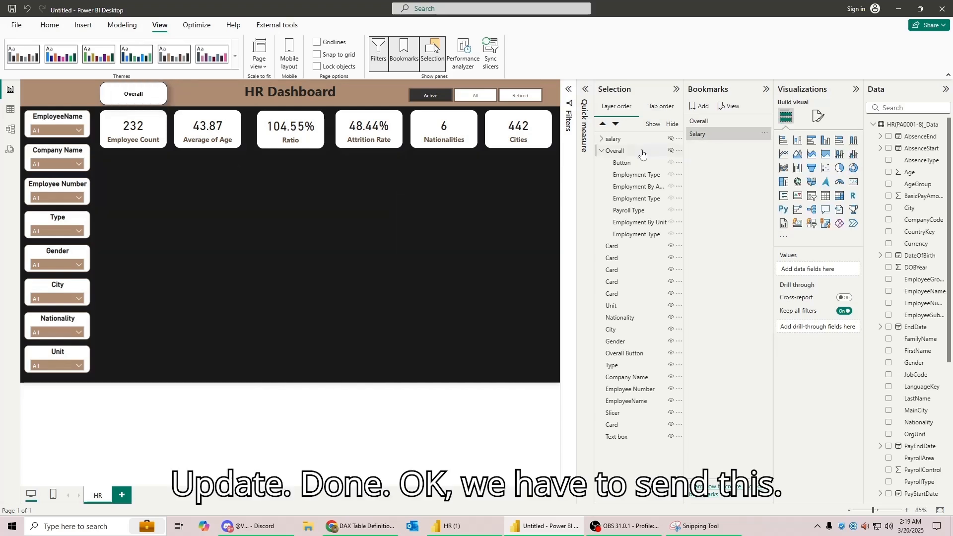
pyautogui.click(670, 140)
pyautogui.click(764, 134)
pyautogui.click(784, 140)
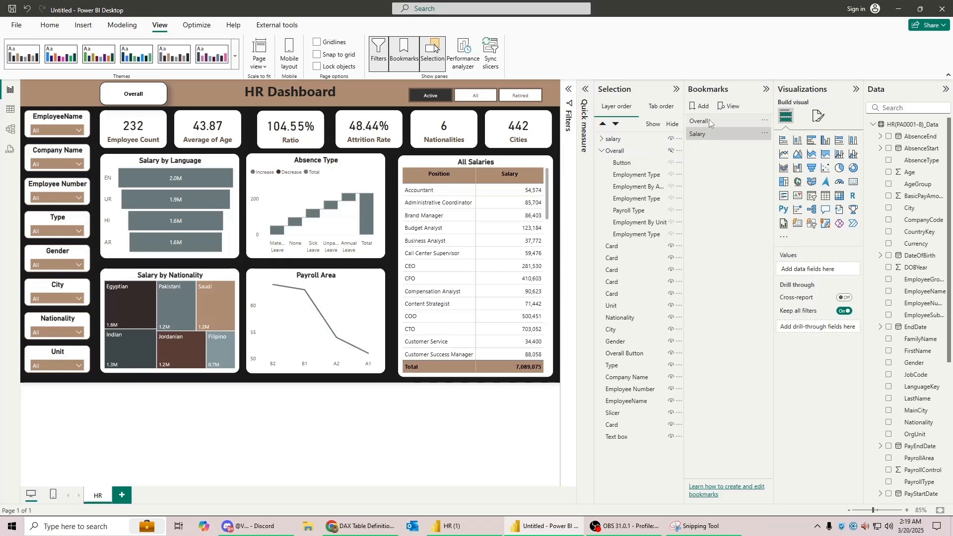
# In the Overall bookmark view, move the Overall button behind the Salary Details button and hide the Overall button
pyautogui.click(710, 121)
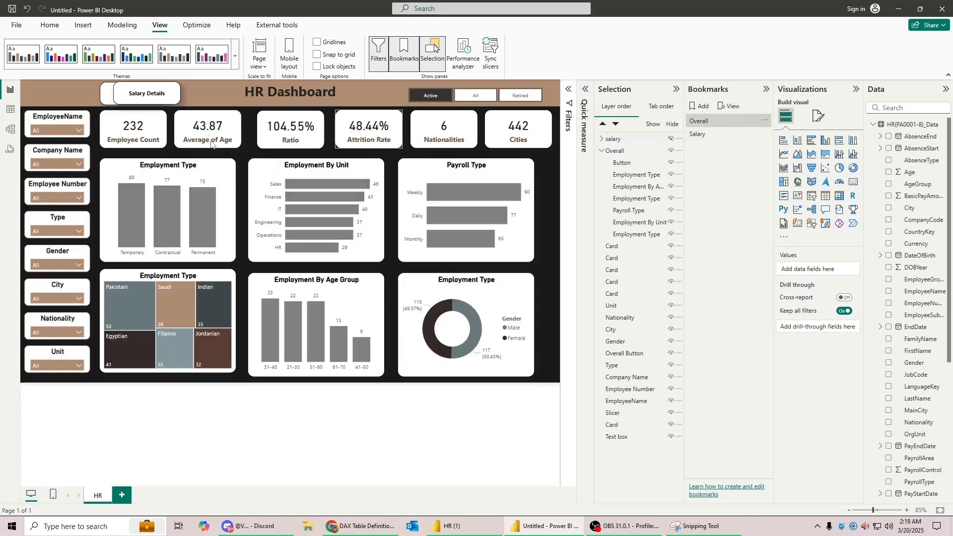
pyautogui.click(110, 98)
pyautogui.moveTo(109, 97); pyautogui.dragTo(181, 94)
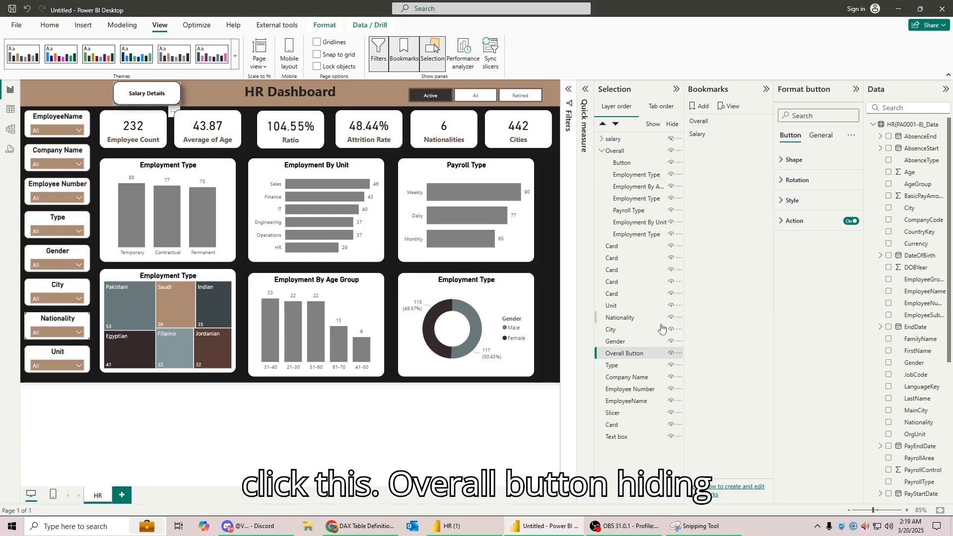
pyautogui.click(671, 354)
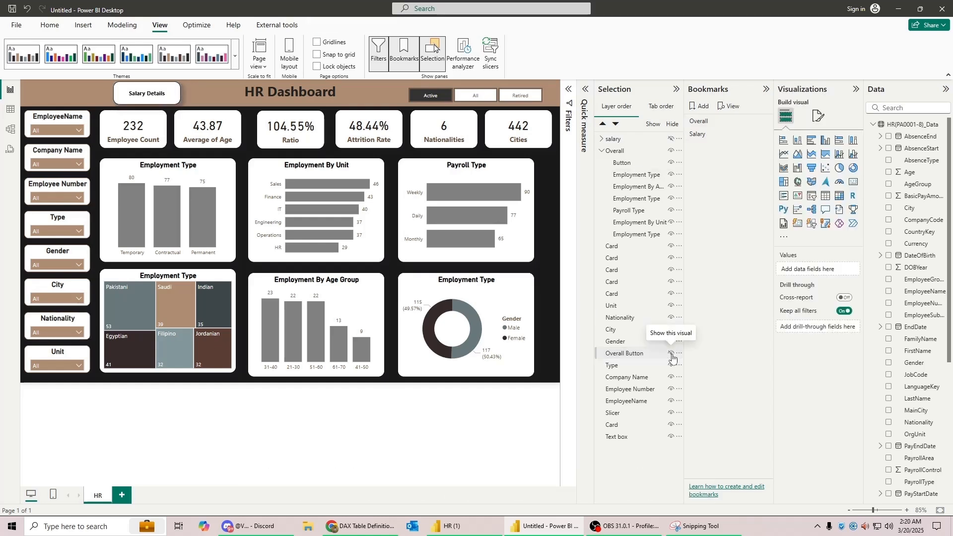
# Hide the Overall button in the Overall view, and check the Salary and Overall bookmarks by switching between them
pyautogui.click(672, 357)
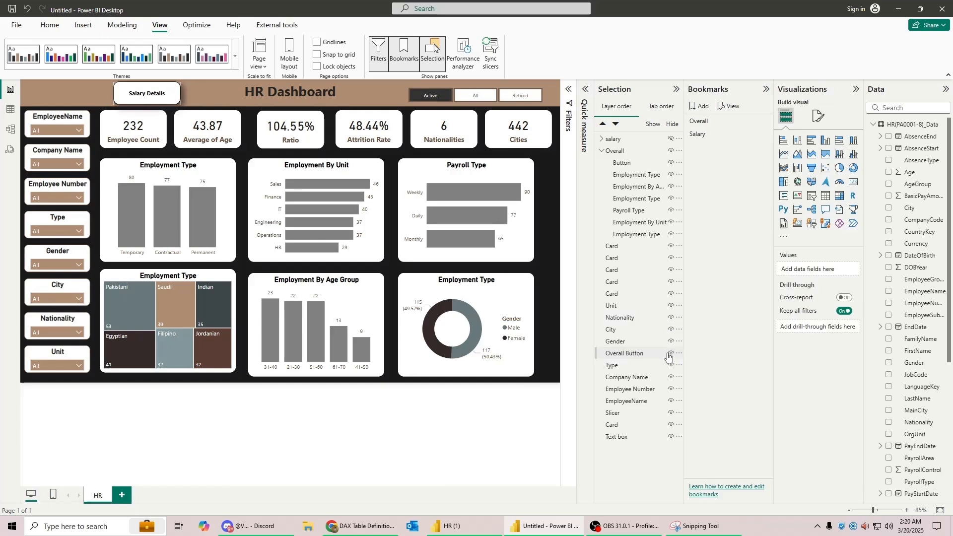
pyautogui.click(670, 354)
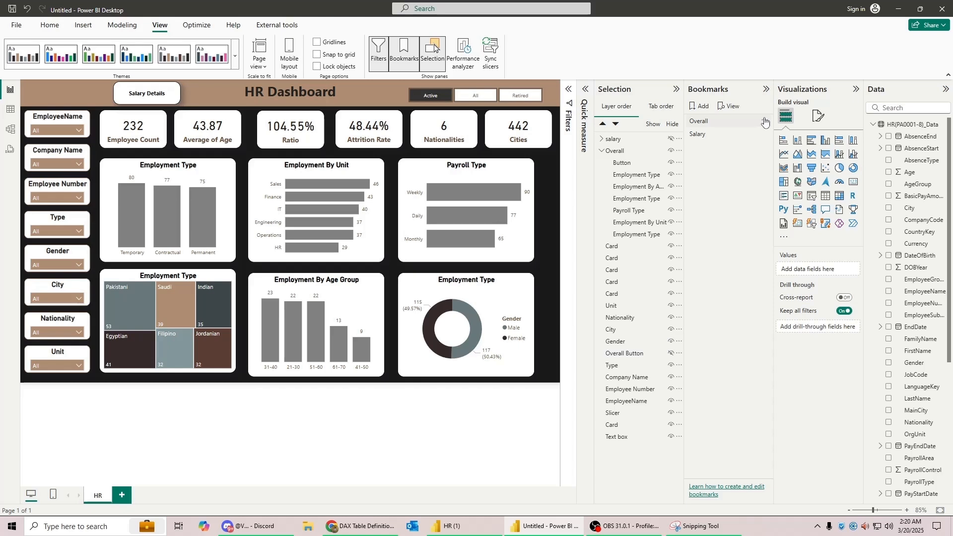
pyautogui.click(714, 135)
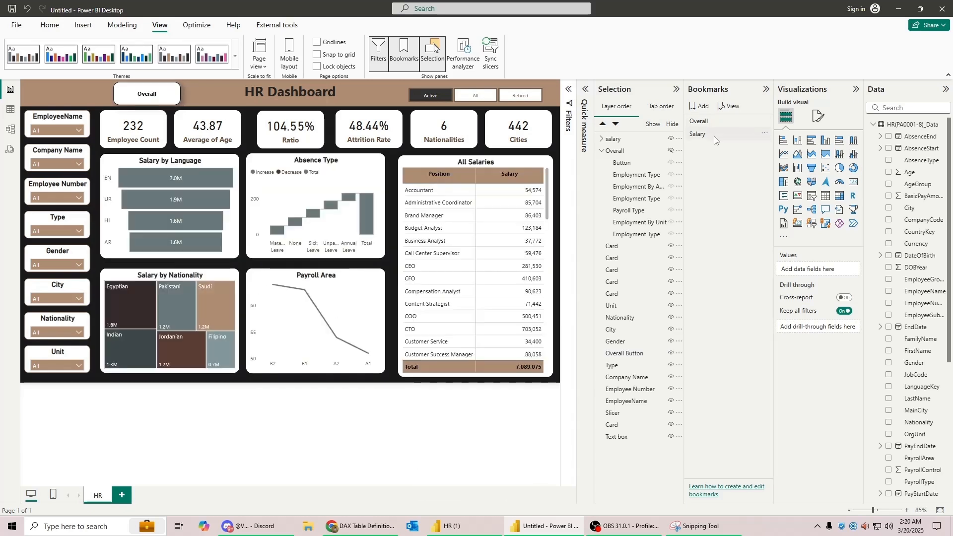
pyautogui.click(714, 123)
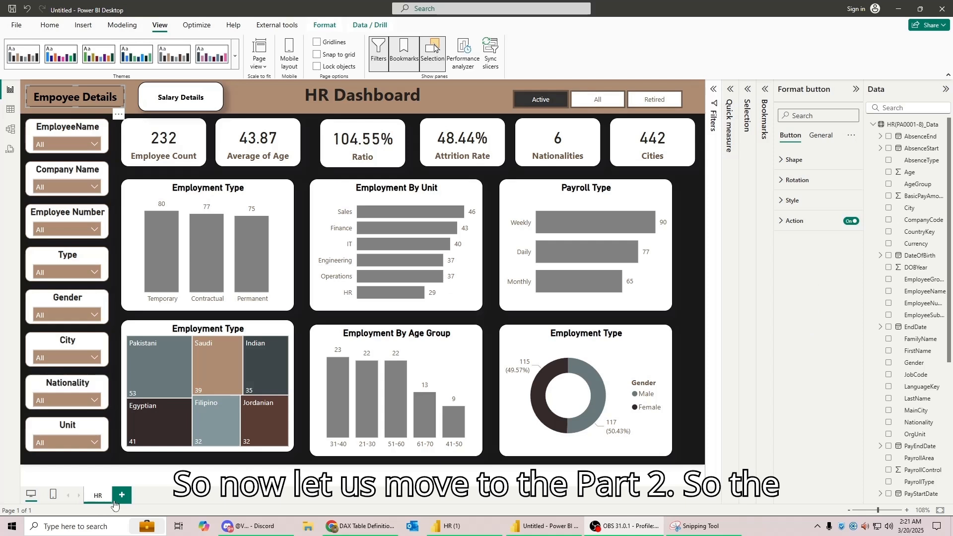
# Add a new report page and name it "Employee Details"
pyautogui.click(115, 501)
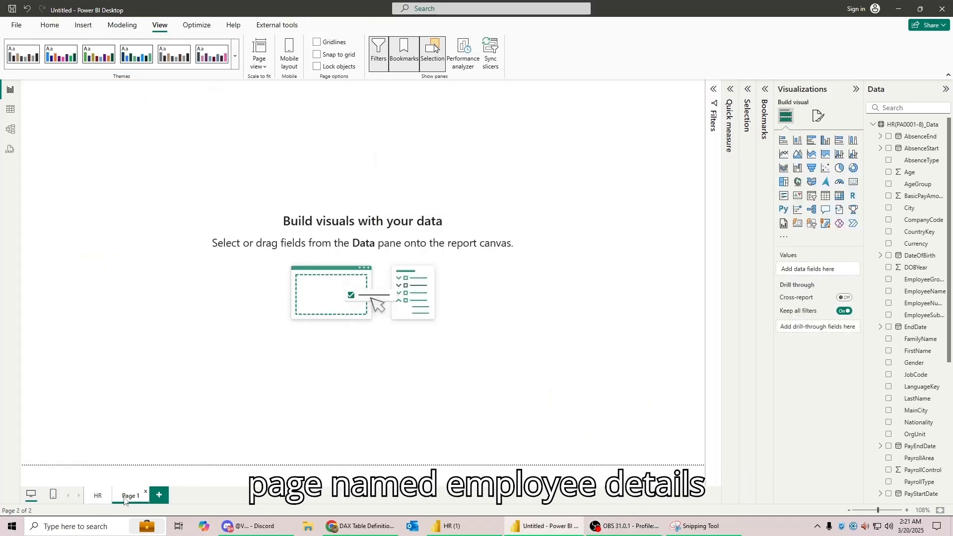
pyautogui.doubleClick(130, 496)
pyautogui.write('Employ')
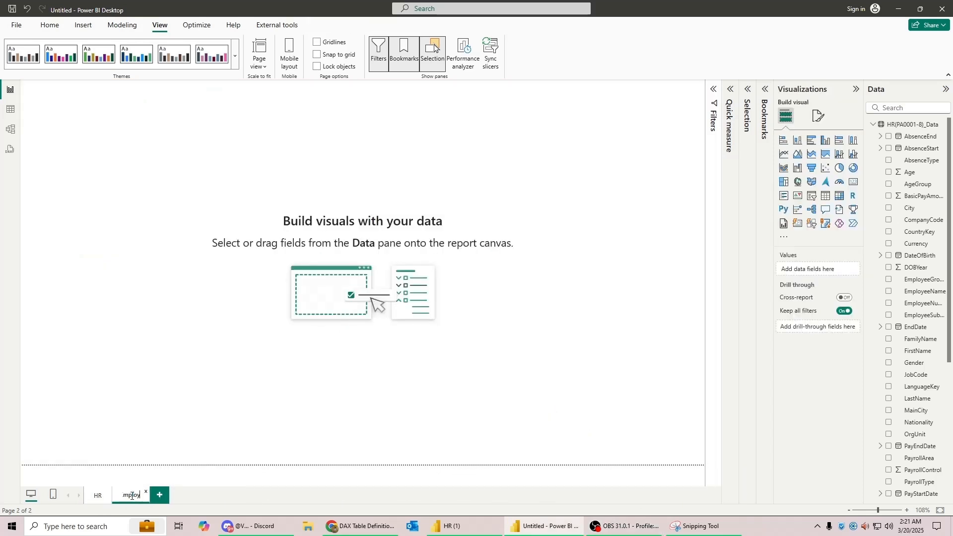
pyautogui.write('ee Detai')
pyautogui.press('Return')
# Set the HR page's employee details button to navigate to the Employee Details page, and follow the link to test it
pyautogui.click(94, 498)
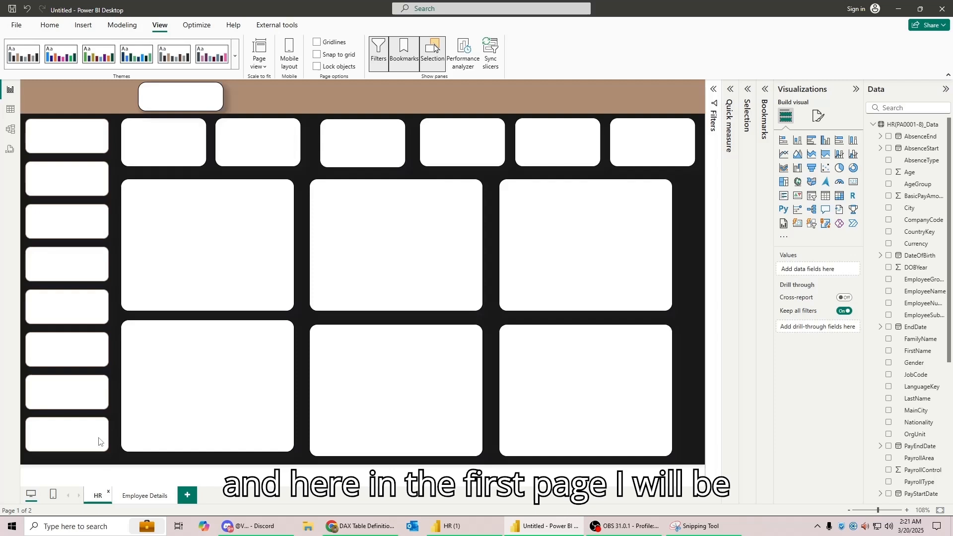
pyautogui.click(74, 97)
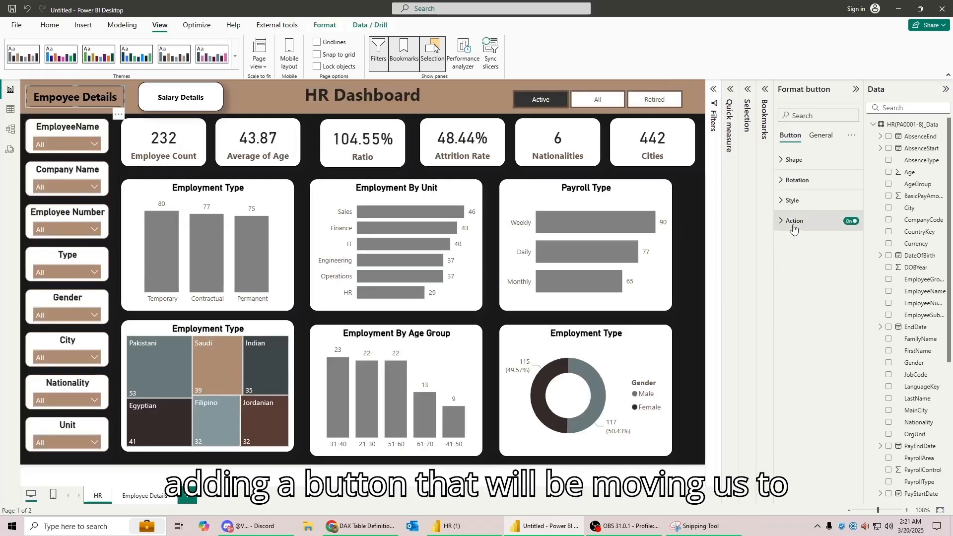
pyautogui.click(794, 226)
pyautogui.click(835, 322)
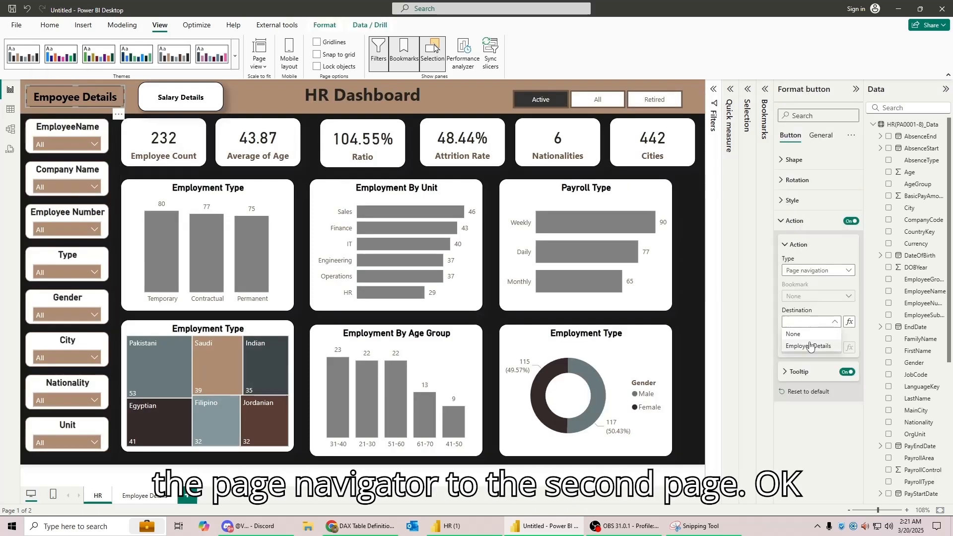
pyautogui.click(810, 346)
pyautogui.click(695, 471)
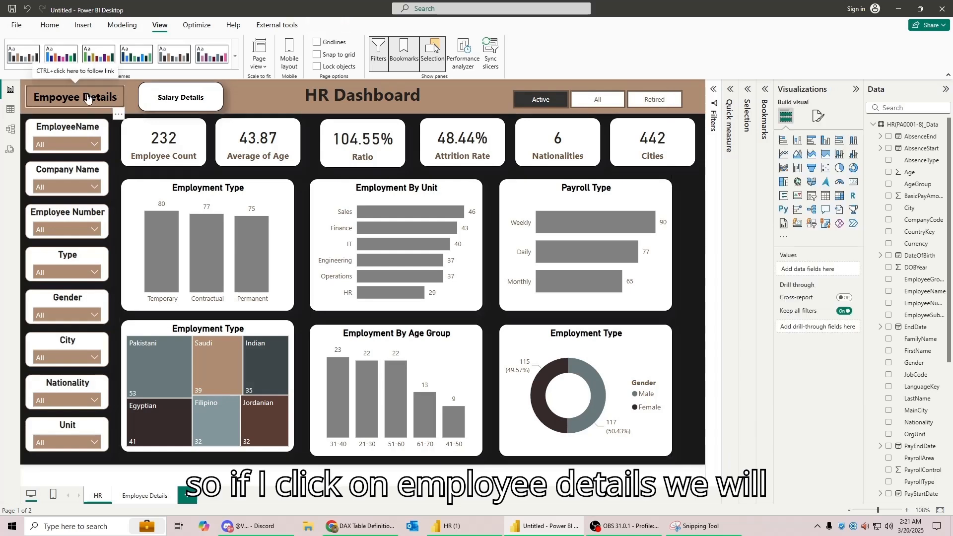
pyautogui.keyDown('ctrl'); pyautogui.click(87, 98); pyautogui.keyUp('ctrl')
# Copy the employee details button from the HR page onto the Employee Details page
pyautogui.click(98, 498)
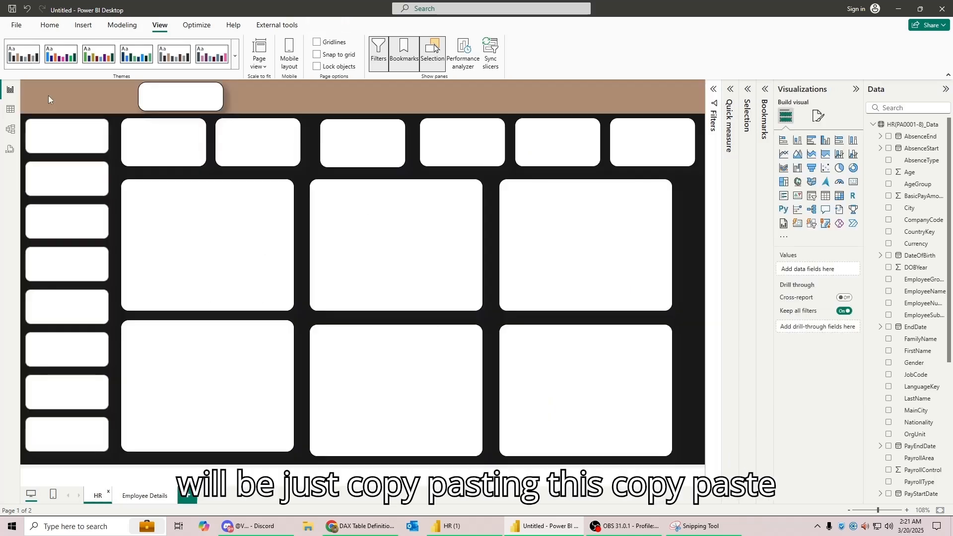
pyautogui.click(48, 95)
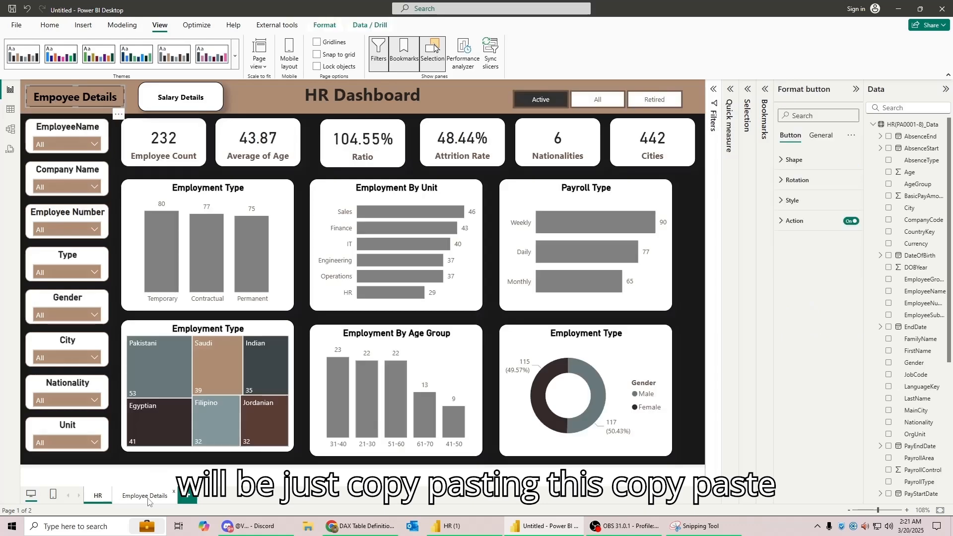
pyautogui.click(145, 495)
pyautogui.hotkey('ctrl', 'v')
# Set the pasted button's page navigation destination to the HR page
pyautogui.click(804, 223)
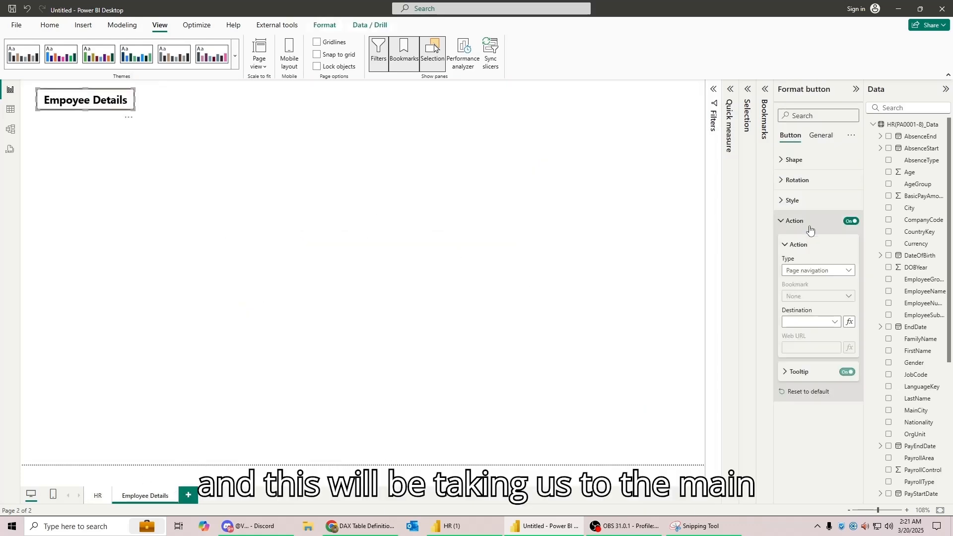
pyautogui.click(815, 273)
pyautogui.click(815, 273)
pyautogui.click(807, 321)
pyautogui.click(802, 334)
pyautogui.click(803, 323)
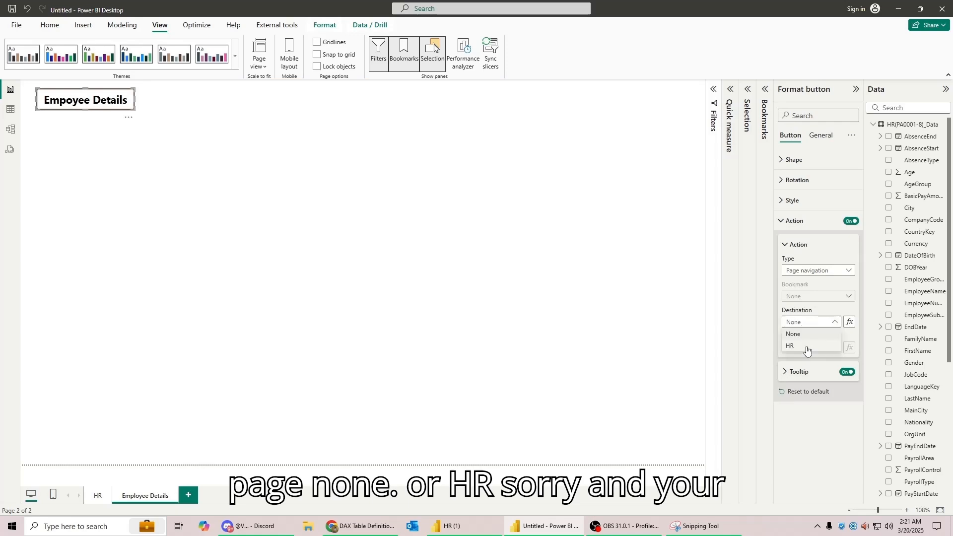
pyautogui.click(807, 347)
# Change the pasted button's text to "HR Details"
pyautogui.click(792, 200)
pyautogui.click(808, 301)
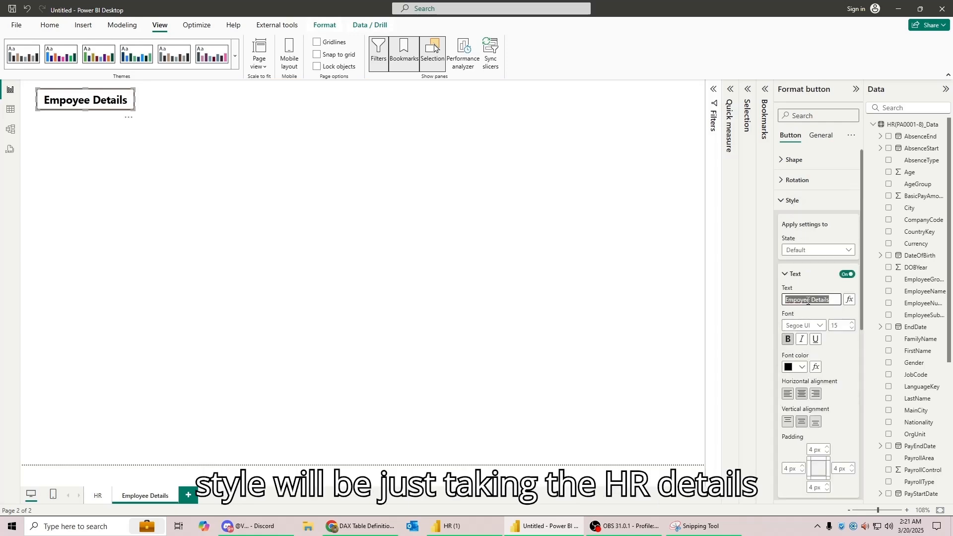
pyautogui.write('Hr Deails')
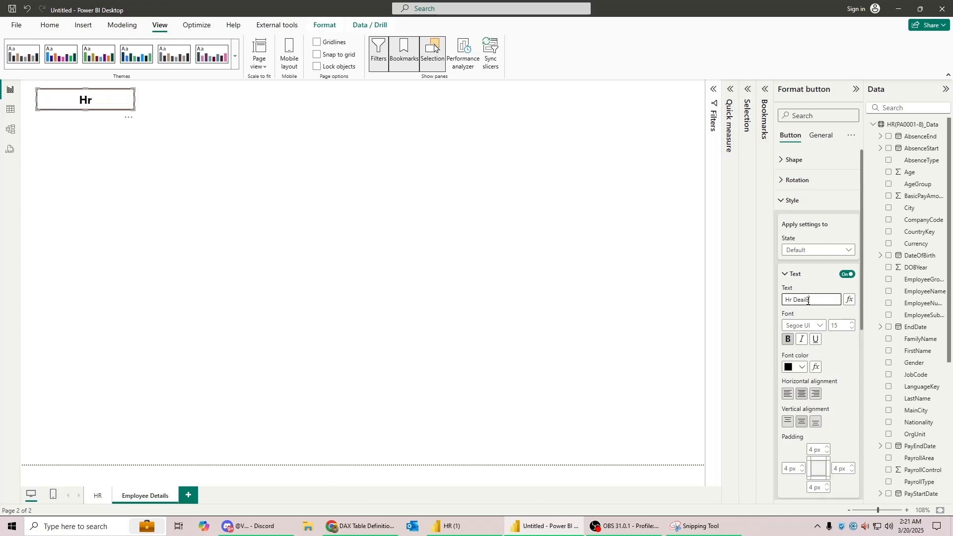
pyautogui.press('BackSpace')
pyautogui.write('tai')
pyautogui.hotkey('ctrl', 'Left')
pyautogui.press('BackSpace')
pyautogui.press('BackSpace')
pyautogui.write('R')
pyautogui.click(329, 351)
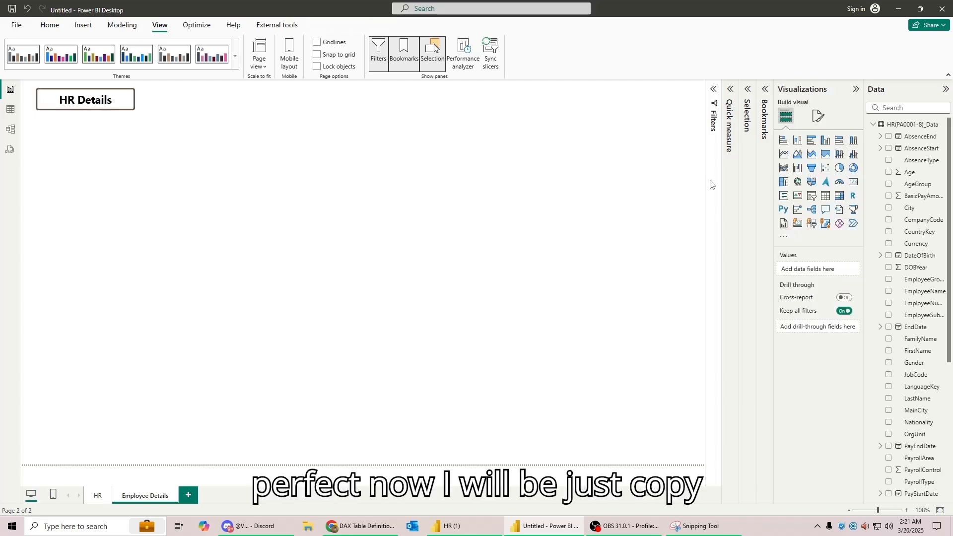
# Give the Employee Details page a black canvas background with 0% transparency
pyautogui.click(819, 117)
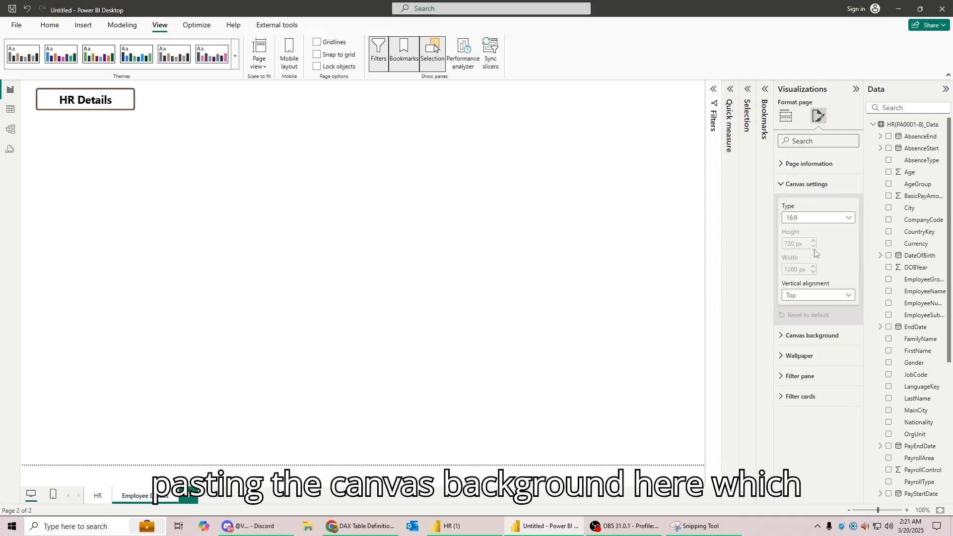
pyautogui.click(813, 335)
pyautogui.click(797, 238)
pyautogui.click(812, 342)
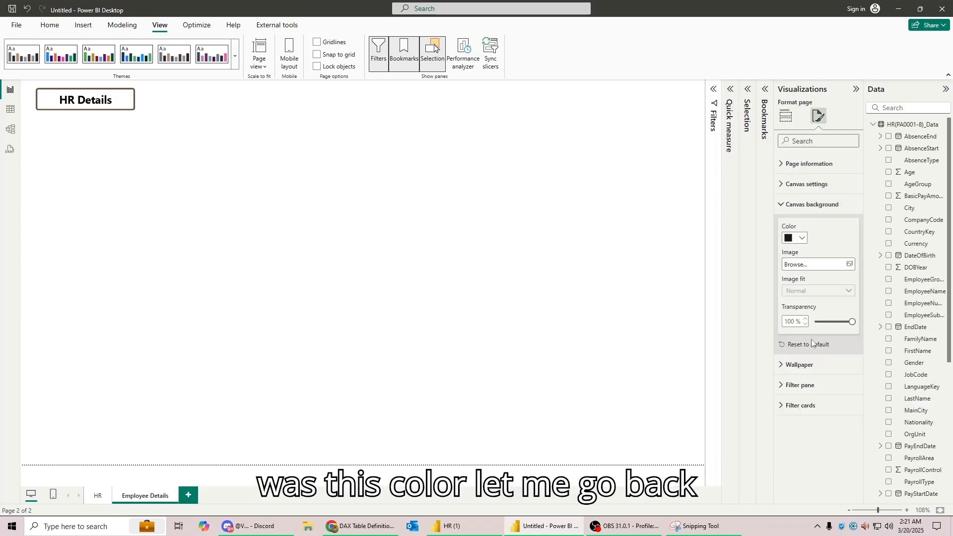
pyautogui.click(814, 322)
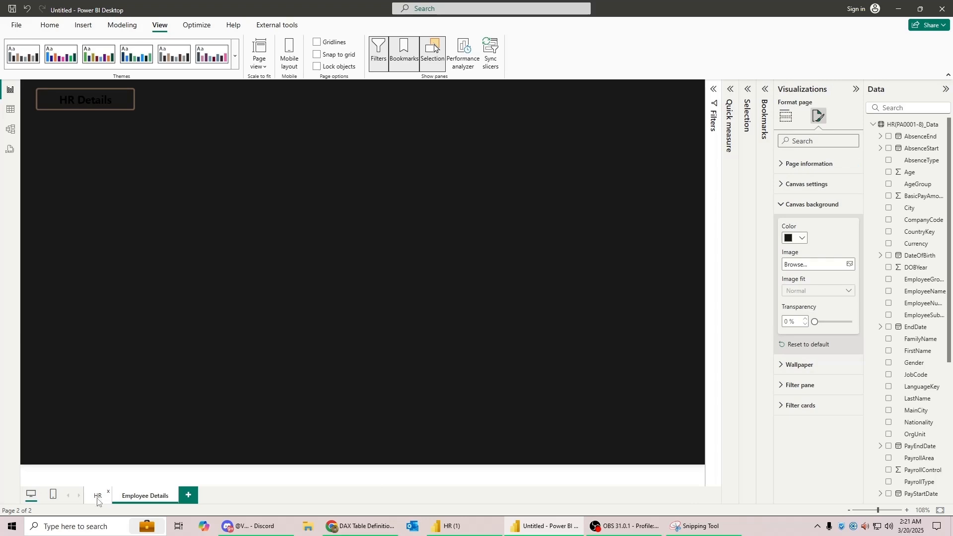
pyautogui.click(97, 498)
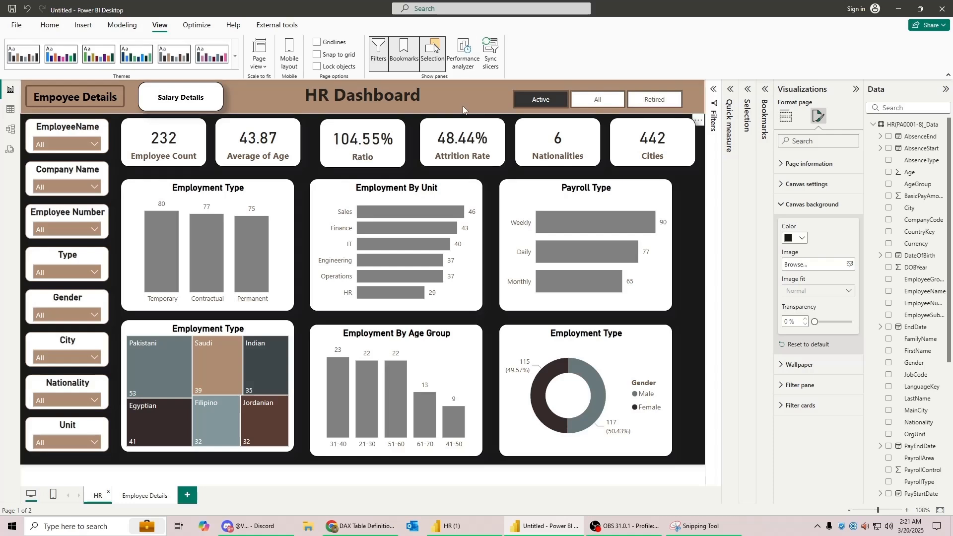
pyautogui.click(464, 107)
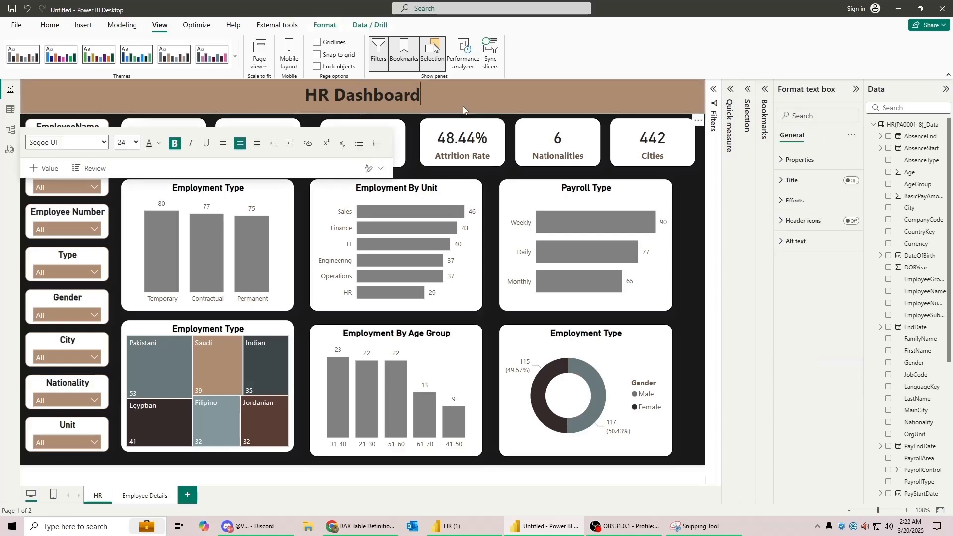
pyautogui.click(133, 503)
pyautogui.hotkey('ctrl', 'v')
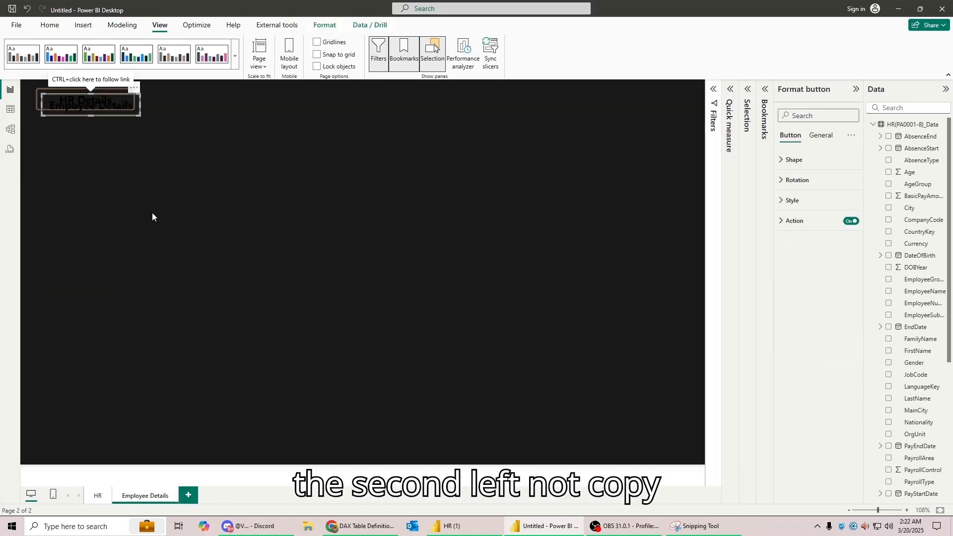
pyautogui.click(152, 213)
# Copy the "HR Dashboard" title text box from the HR page onto the Employee Details page
pyautogui.click(97, 500)
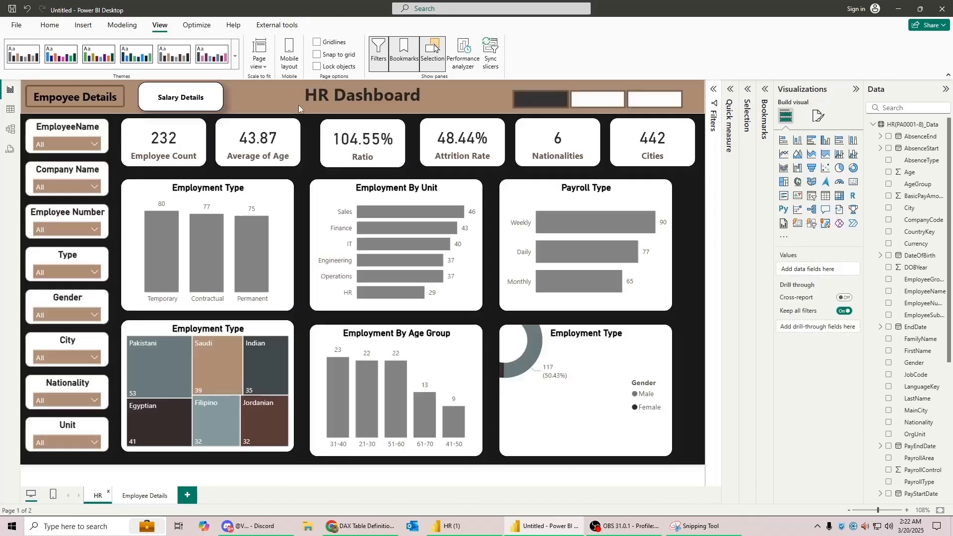
pyautogui.click(299, 105)
pyautogui.click(299, 113)
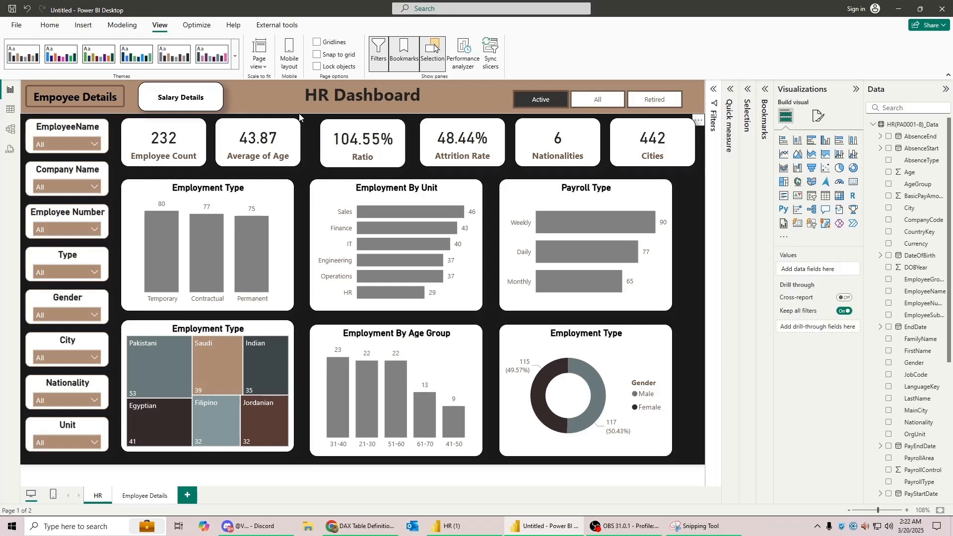
pyautogui.click(299, 113)
pyautogui.click(146, 496)
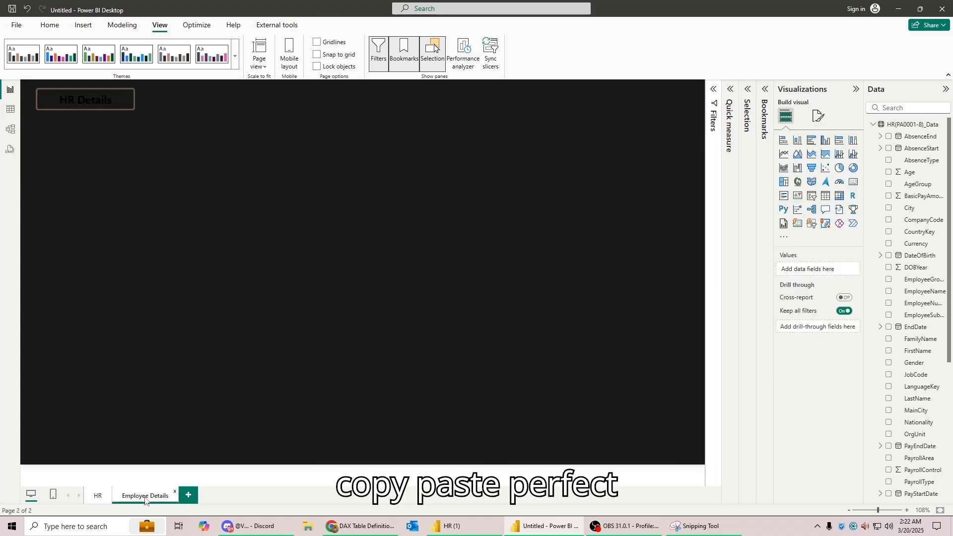
pyautogui.hotkey('ctrl', 'v')
pyautogui.click(305, 303)
pyautogui.click(279, 102)
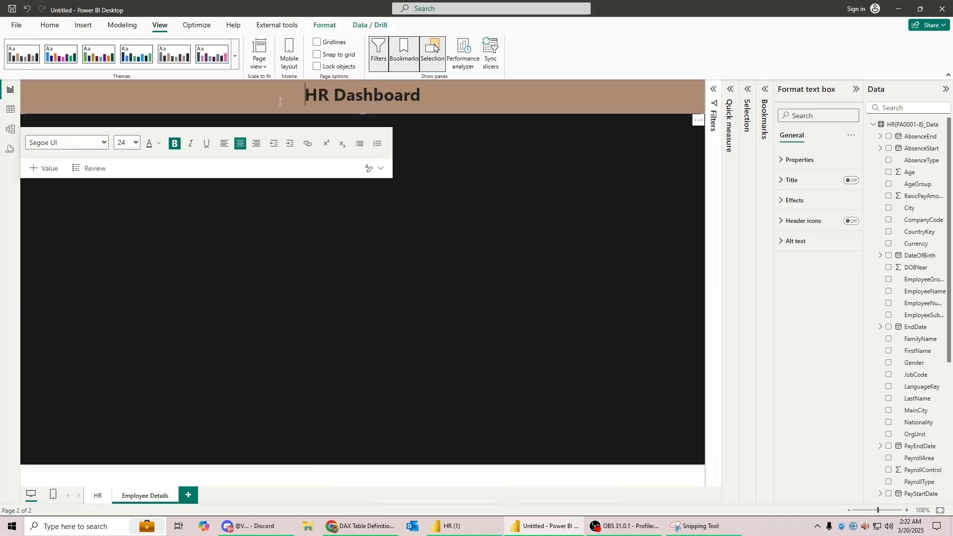
pyautogui.click(248, 117)
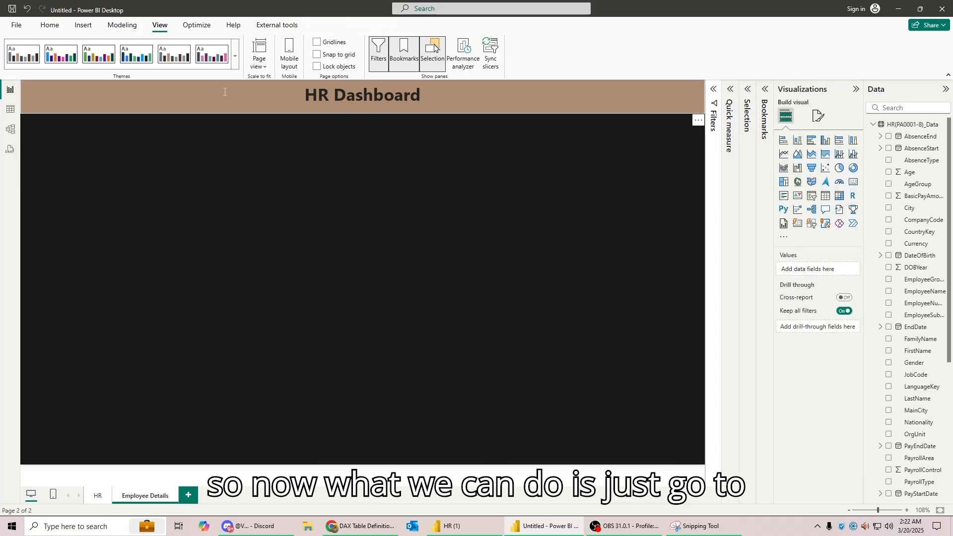
# Show the list of page objects and move the title text box below the HR Details button in the layer order
pyautogui.click(127, 26)
pyautogui.click(158, 27)
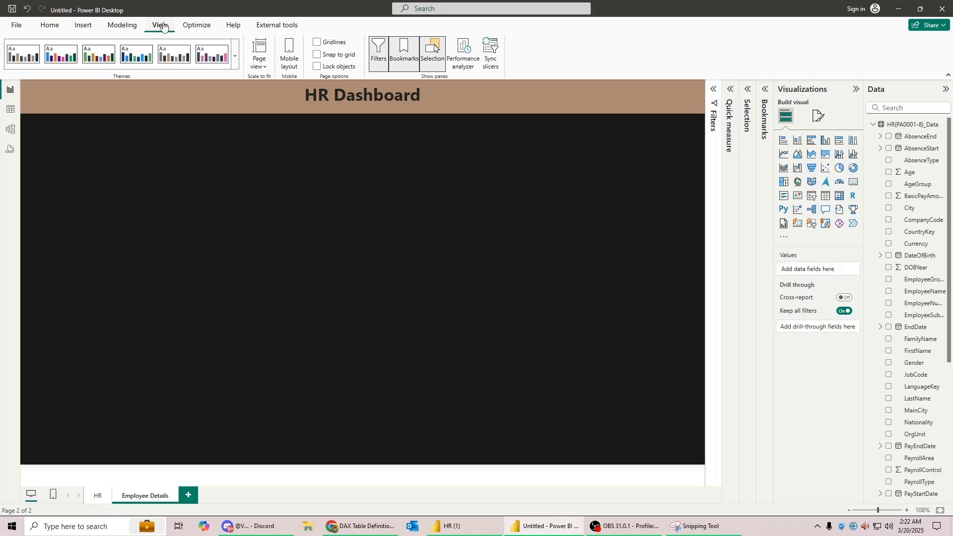
pyautogui.click(202, 25)
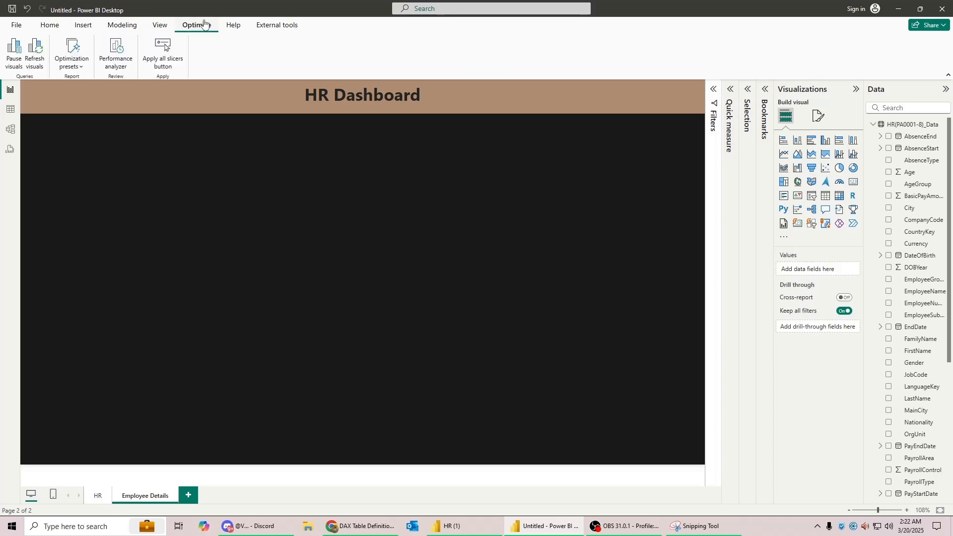
pyautogui.click(159, 25)
pyautogui.click(432, 52)
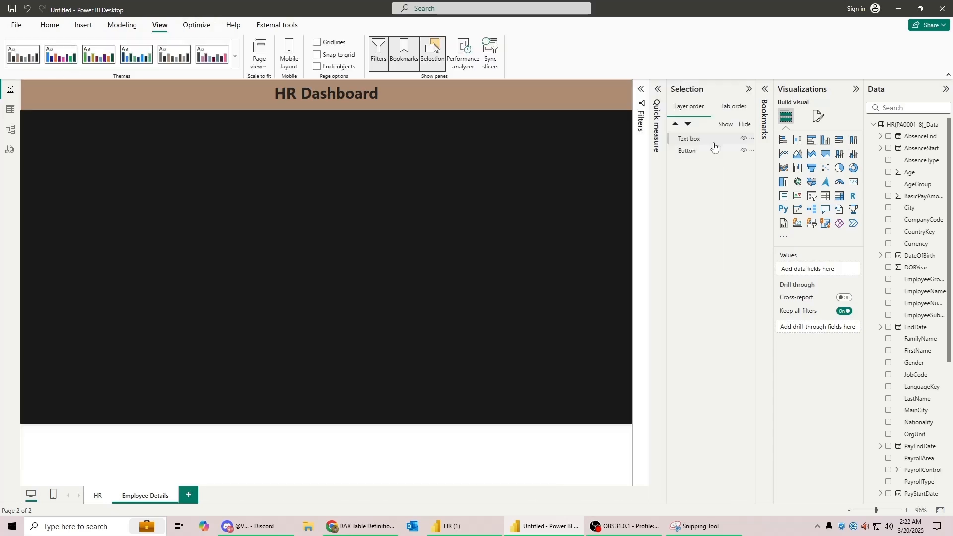
pyautogui.moveTo(698, 141); pyautogui.dragTo(680, 164)
pyautogui.click(506, 199)
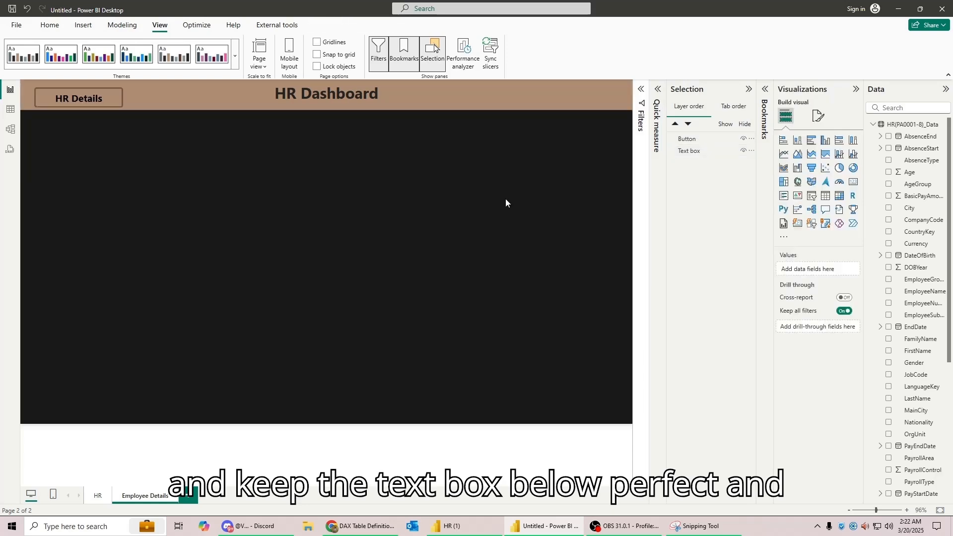
# Change the title text box on the Employee Details page to read "Employee Details"
pyautogui.click(318, 96)
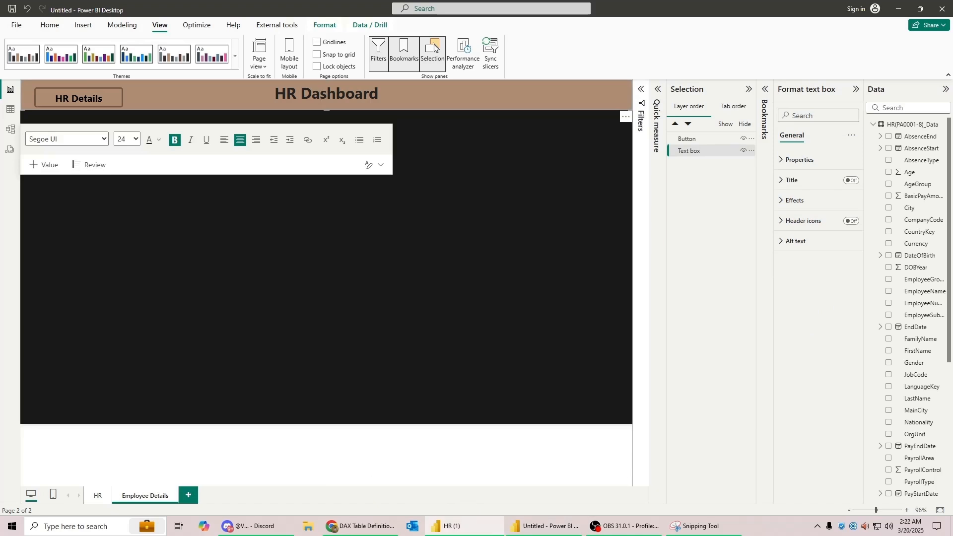
pyautogui.doubleClick(280, 95)
pyautogui.write('Employee')
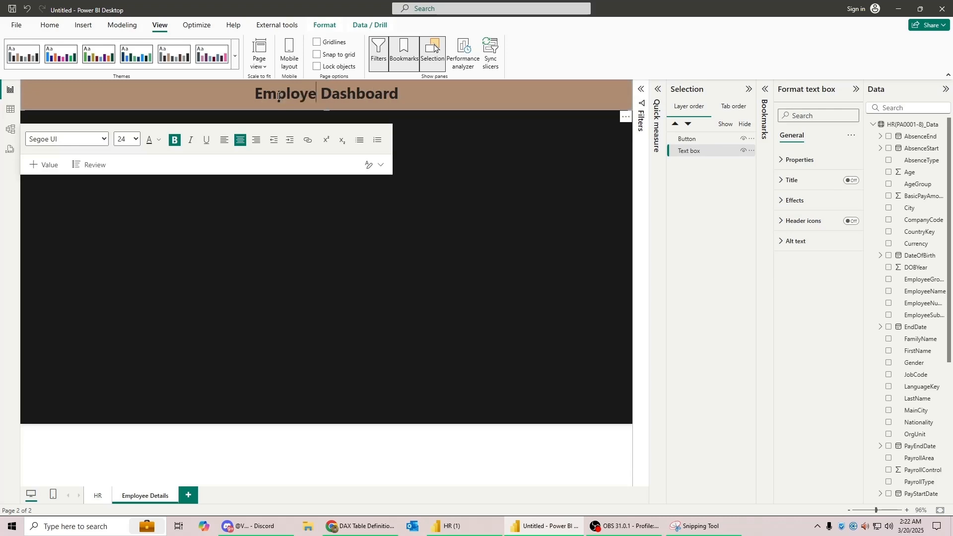
pyautogui.moveTo(339, 99); pyautogui.dragTo(403, 97)
pyautogui.write('e')
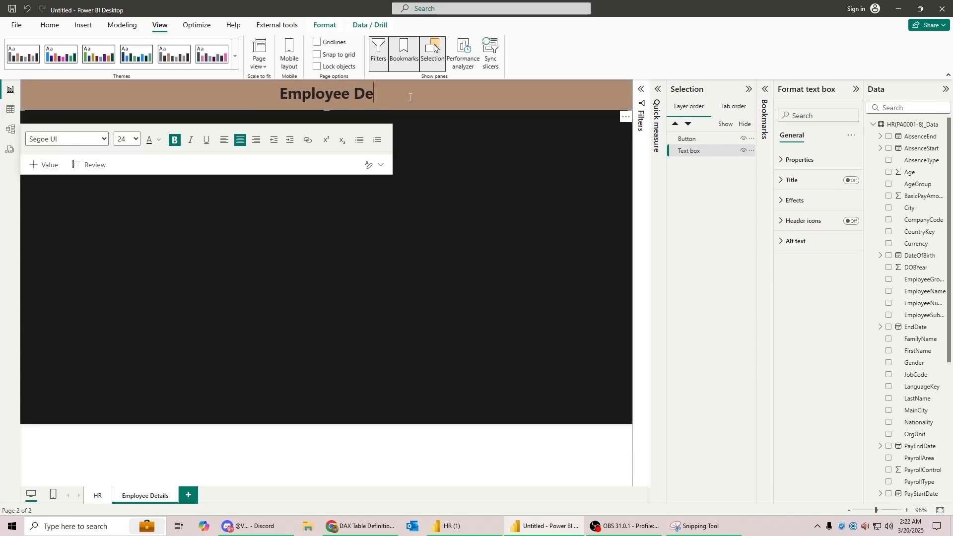
pyautogui.write('tails')
pyautogui.click(275, 214)
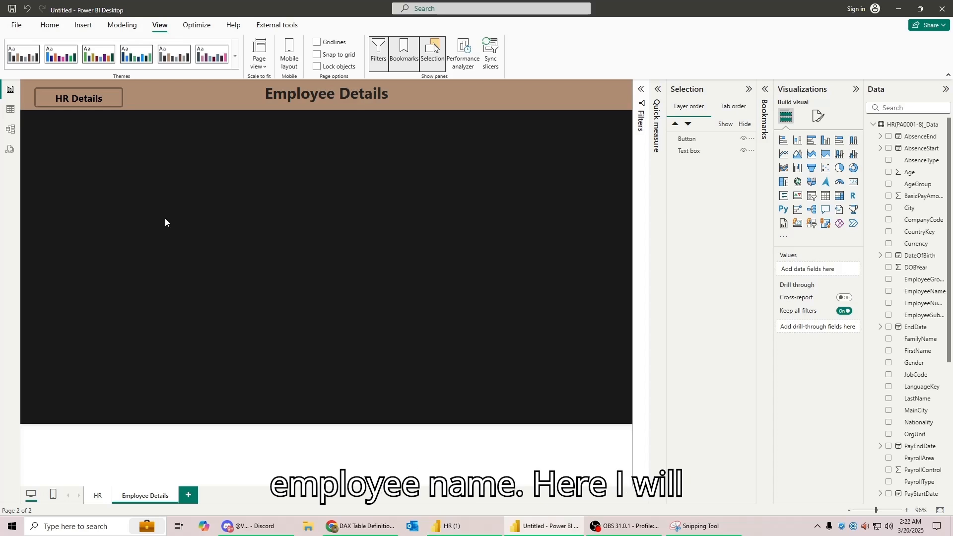
# Paste the copied Select Employee slicer onto the Employee Details page and place it just below the HR Details button
pyautogui.hotkey('ctrl', 'v')
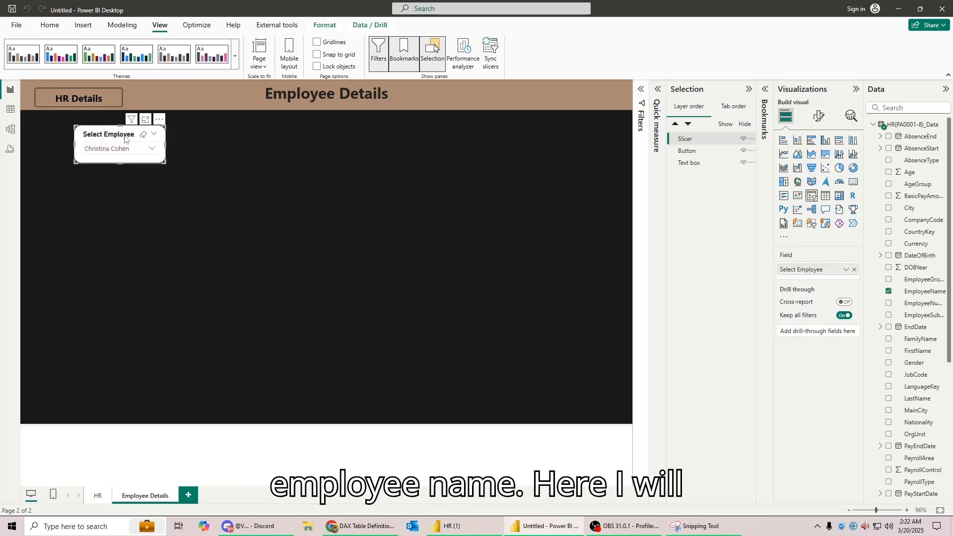
pyautogui.moveTo(122, 138); pyautogui.dragTo(189, 152)
pyautogui.click(144, 213)
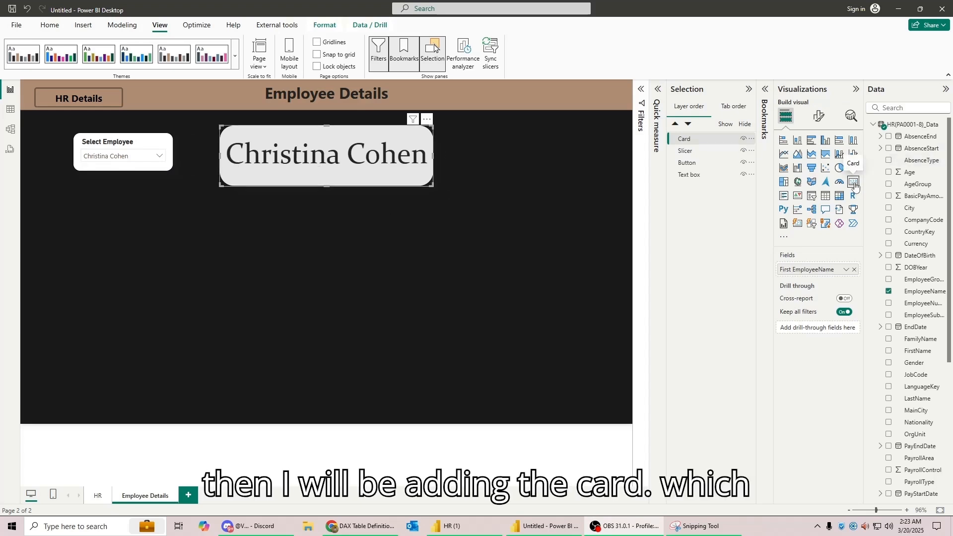
# Choose several employees one after another in the Select Employee slicer to check the employee name card
pyautogui.click(159, 156)
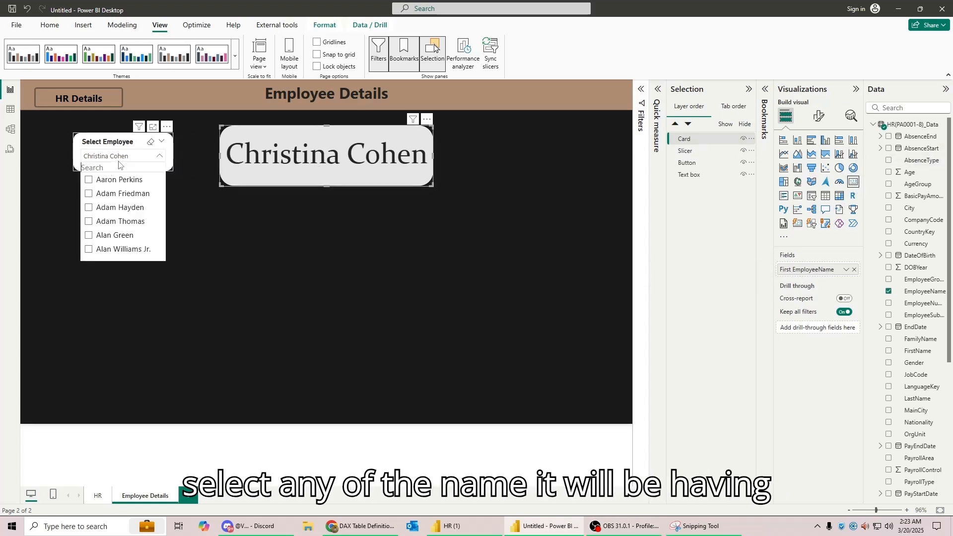
pyautogui.click(109, 181)
pyautogui.click(113, 194)
pyautogui.click(117, 222)
pyautogui.click(115, 235)
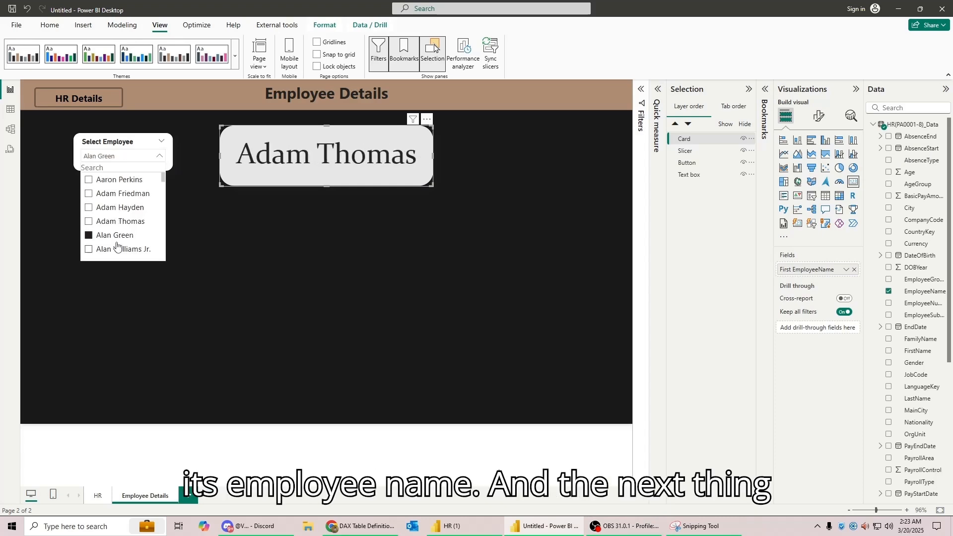
pyautogui.click(117, 249)
pyautogui.click(110, 156)
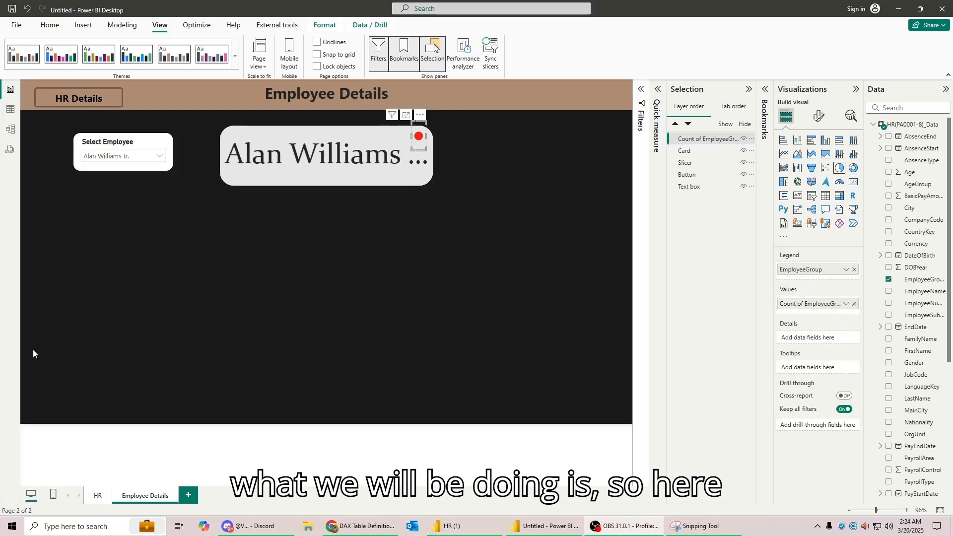
# Widen the employee name card slightly and move the small EmployeeGroup pie chart into the card's upper-right corner
pyautogui.click(428, 155)
pyautogui.moveTo(432, 155); pyautogui.dragTo(439, 132)
pyautogui.click(444, 199)
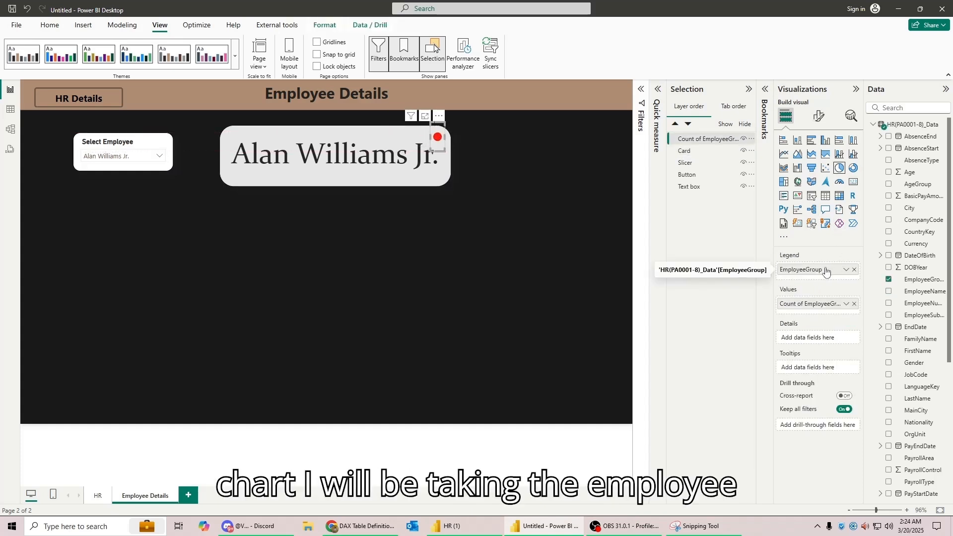
# Inspect the slice colours of the EmployeeGroup pie chart and choose other employees in the slicer to compare its colour
pyautogui.click(819, 116)
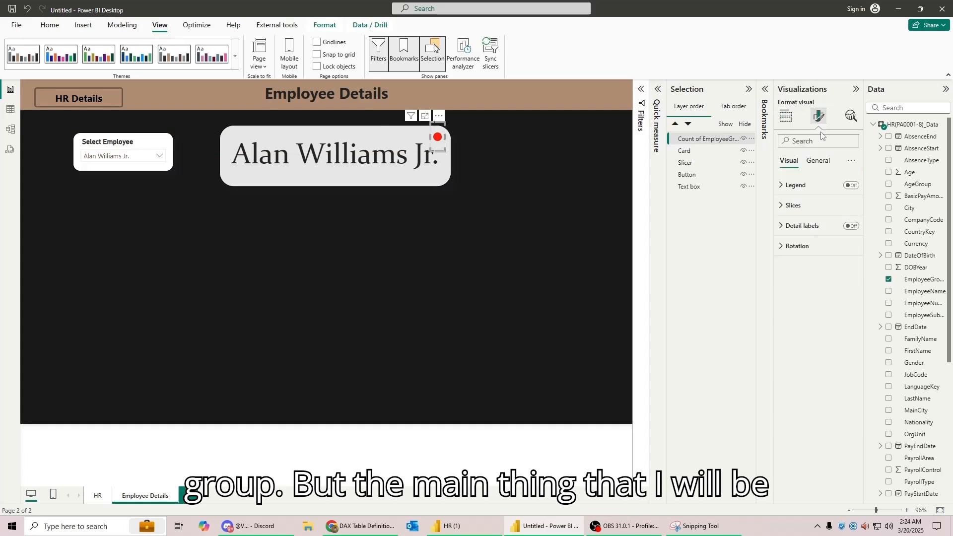
pyautogui.click(811, 212)
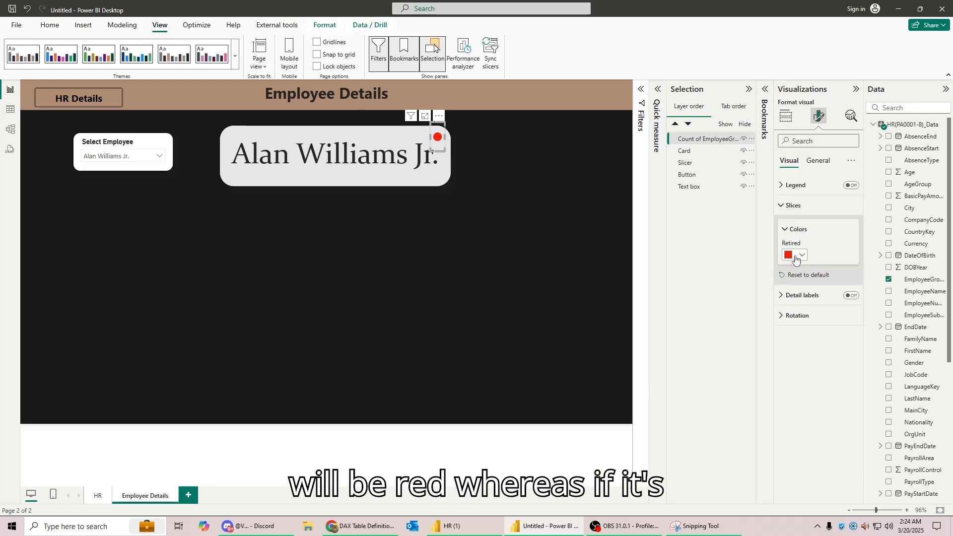
pyautogui.click(132, 157)
pyautogui.click(118, 181)
pyautogui.click(117, 194)
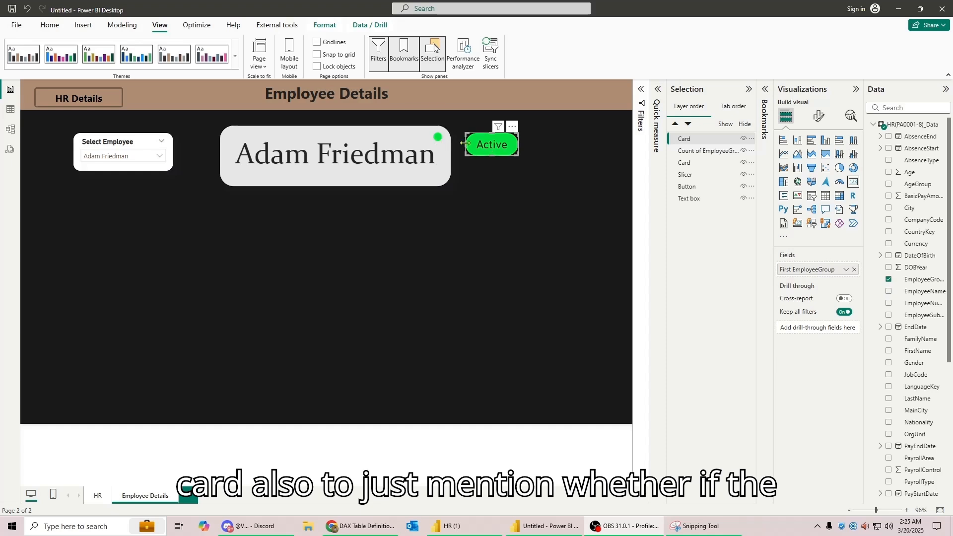
# Review the employee status card's formatting options and choose various employees in the slicer to check its Active and Retired colouring
pyautogui.click(819, 124)
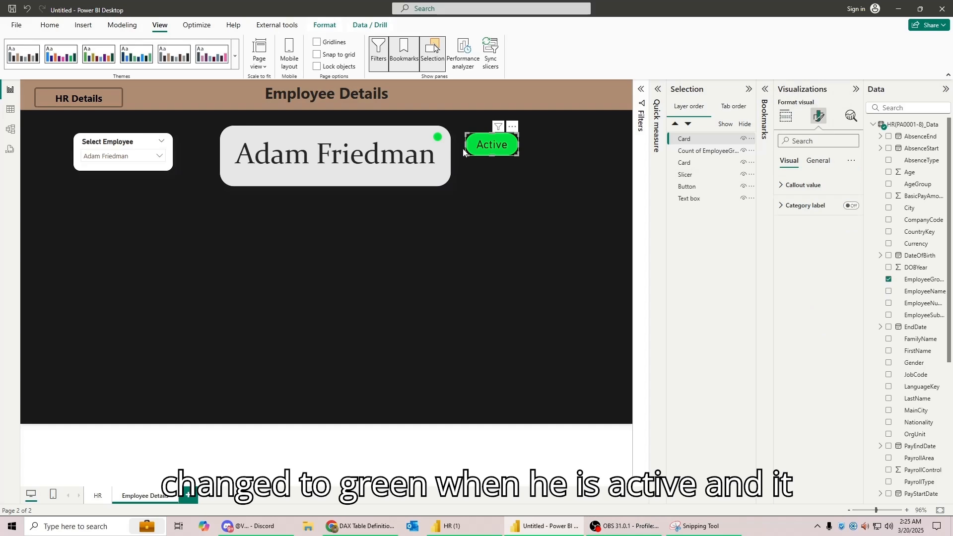
pyautogui.click(88, 158)
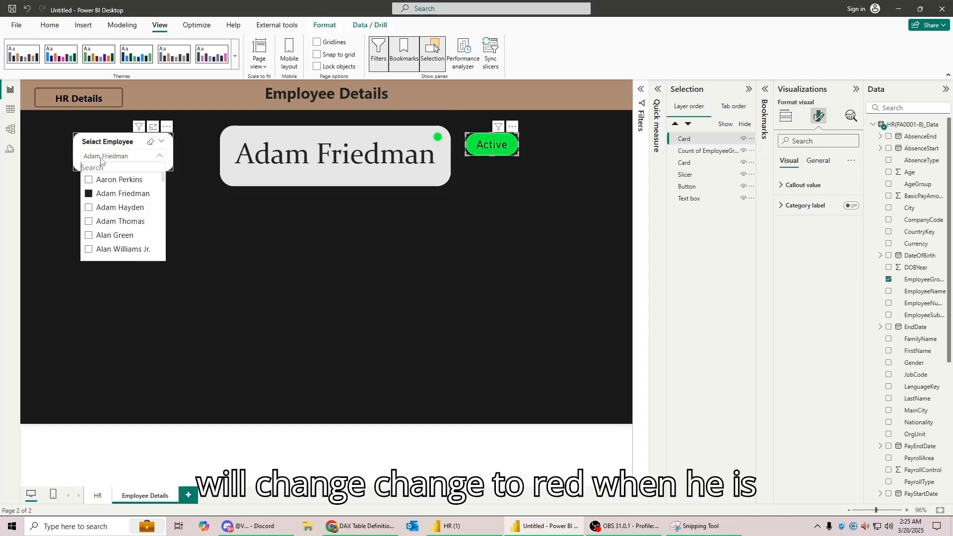
pyautogui.click(104, 181)
pyautogui.click(118, 193)
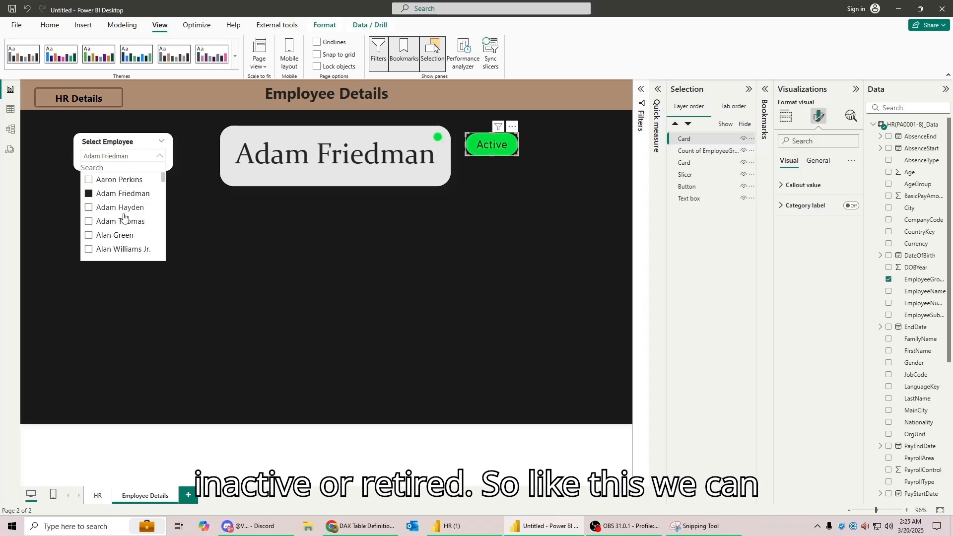
pyautogui.click(130, 221)
pyautogui.click(126, 236)
pyautogui.click(127, 250)
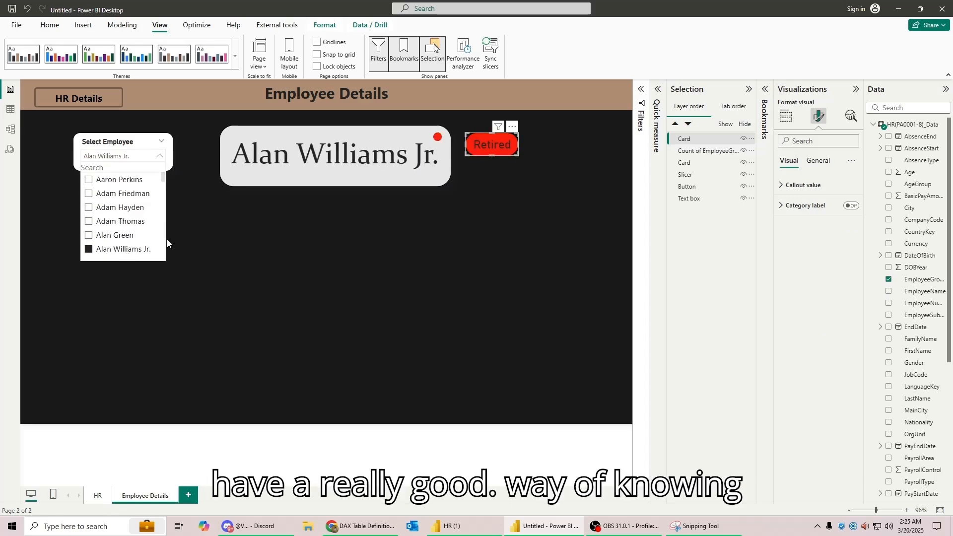
pyautogui.scroll(-3, 113, 233)
pyautogui.click(117, 196)
pyautogui.click(117, 209)
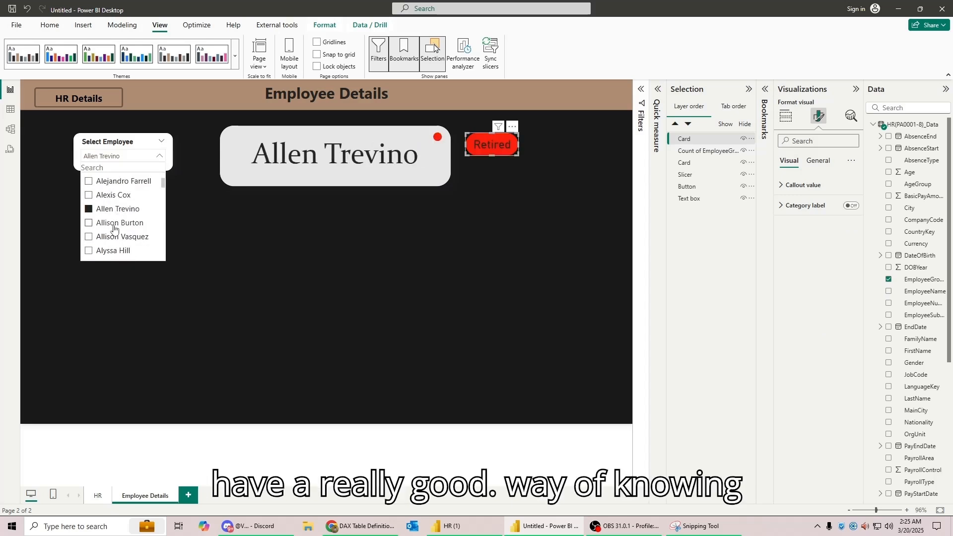
pyautogui.click(119, 237)
pyautogui.scroll(-3, 118, 228)
pyautogui.click(118, 197)
pyautogui.click(119, 224)
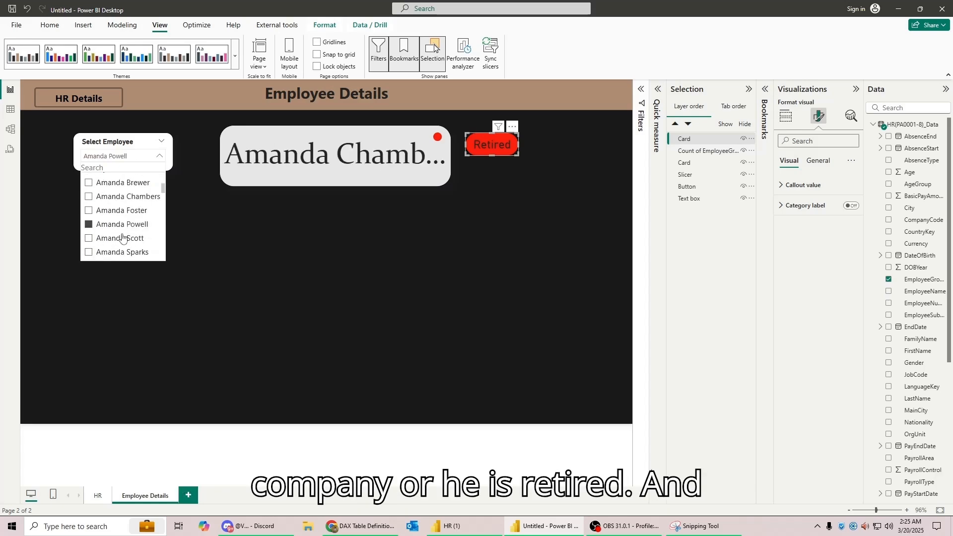
pyautogui.click(122, 238)
pyautogui.click(134, 152)
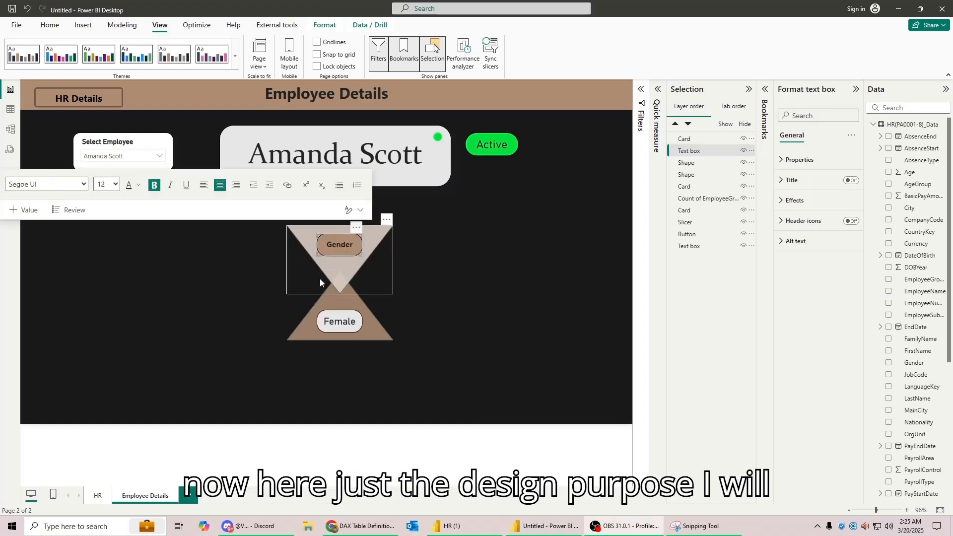
# Examine the two overlapping triangles, the Gender label and the card using the First Gender field
pyautogui.click(304, 264)
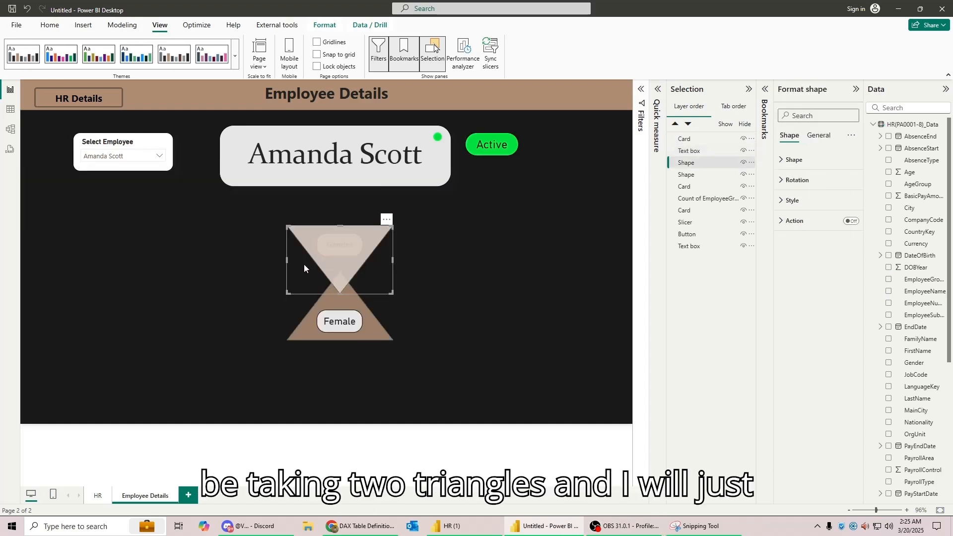
pyautogui.click(309, 332)
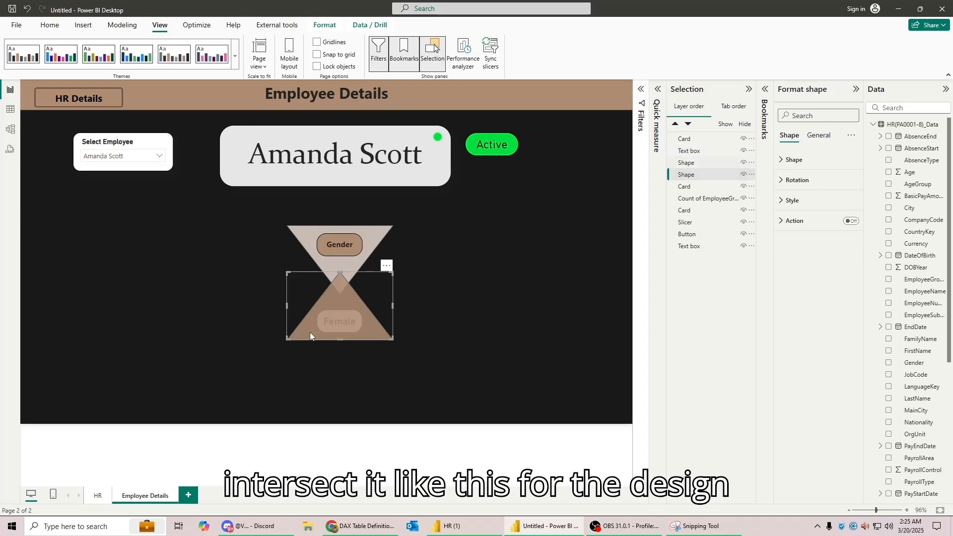
pyautogui.click(410, 268)
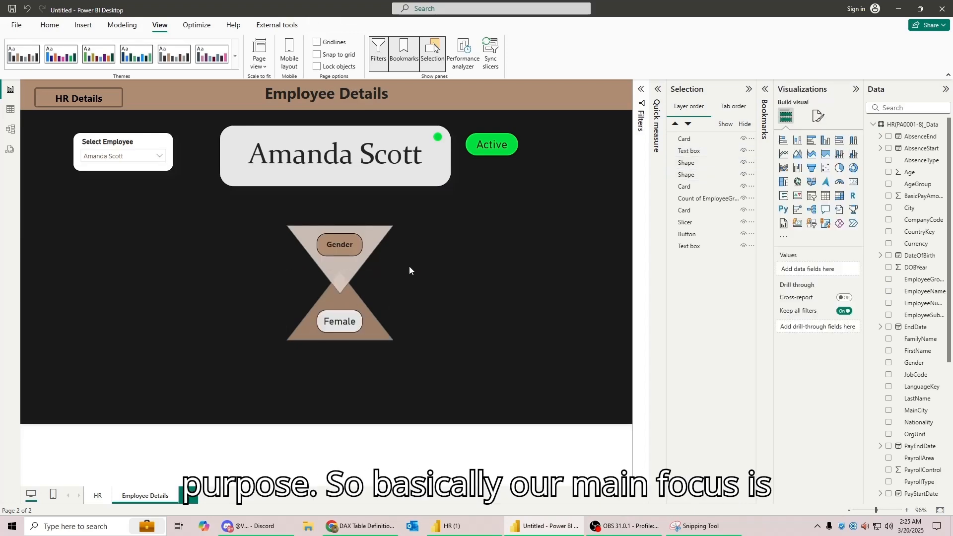
pyautogui.click(327, 246)
pyautogui.click(361, 314)
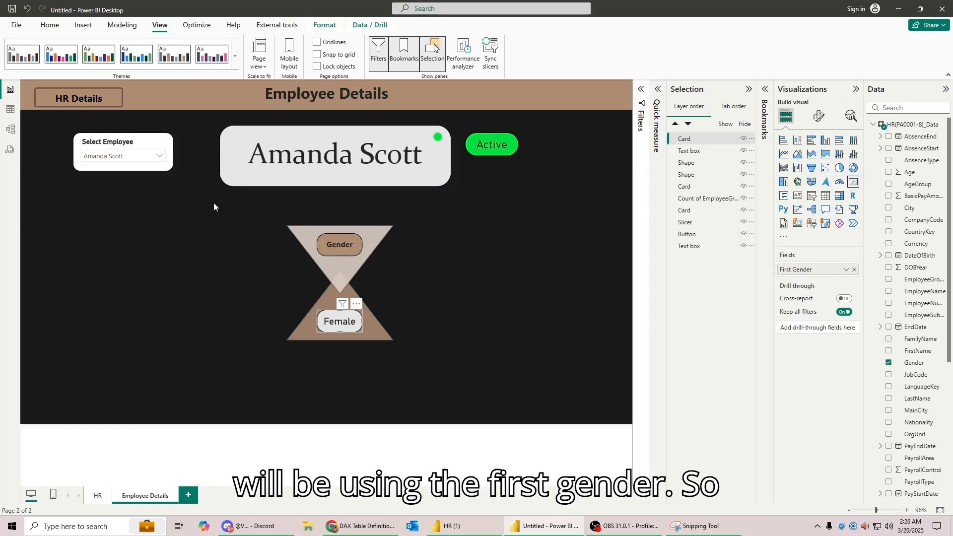
# Choose other employees further down the slicer list to check the gender card
pyautogui.click(159, 155)
pyautogui.click(107, 183)
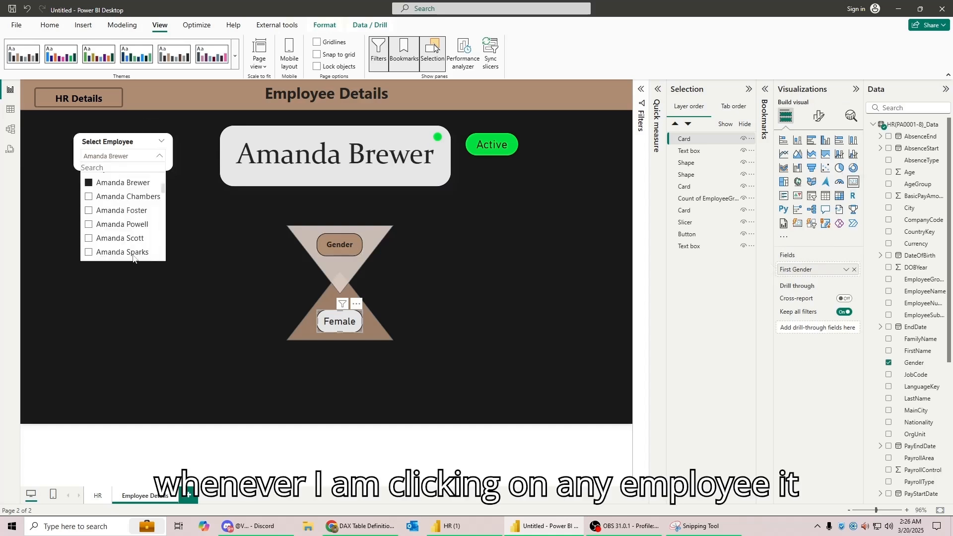
pyautogui.scroll(-3, 124, 224)
pyautogui.click(119, 233)
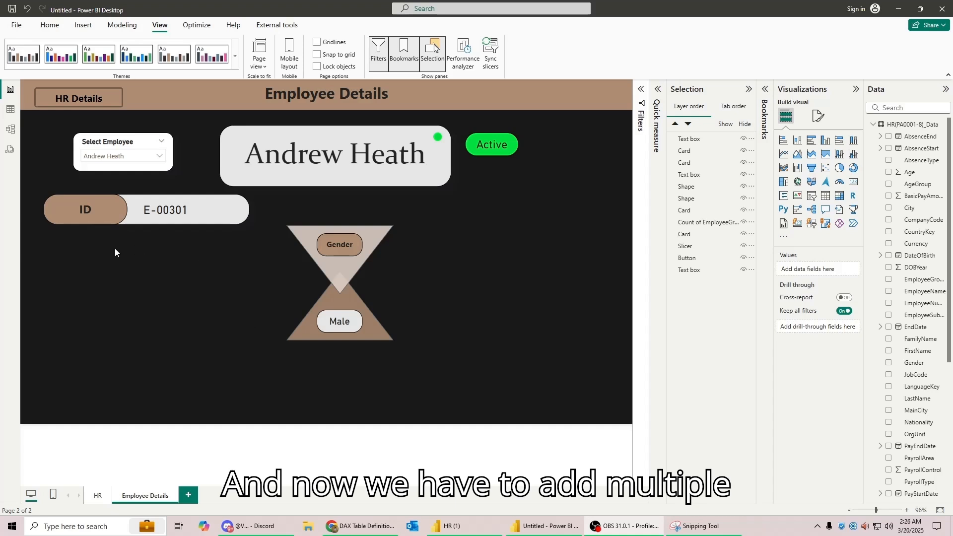
# Inspect the ID text box's background and visual border settings, including its rounded corners
pyautogui.click(82, 216)
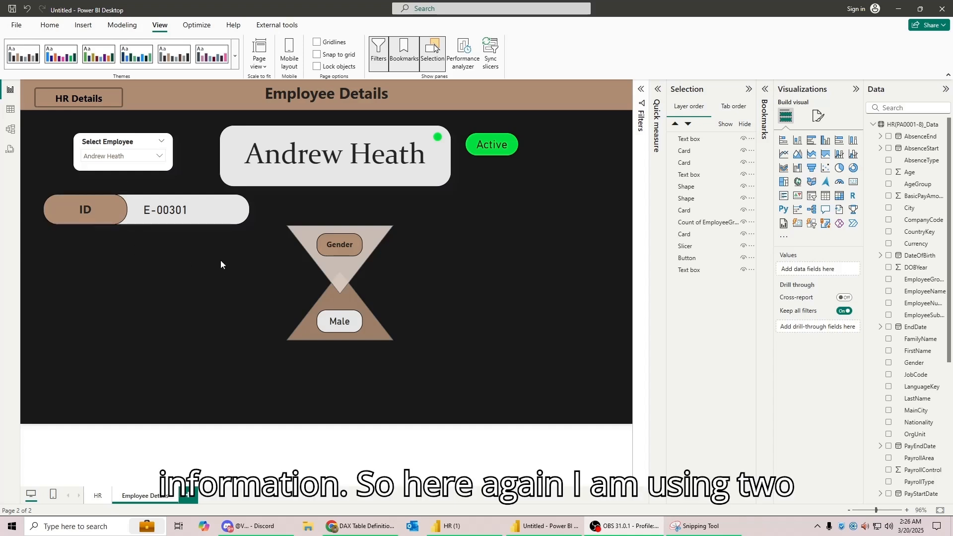
pyautogui.click(55, 203)
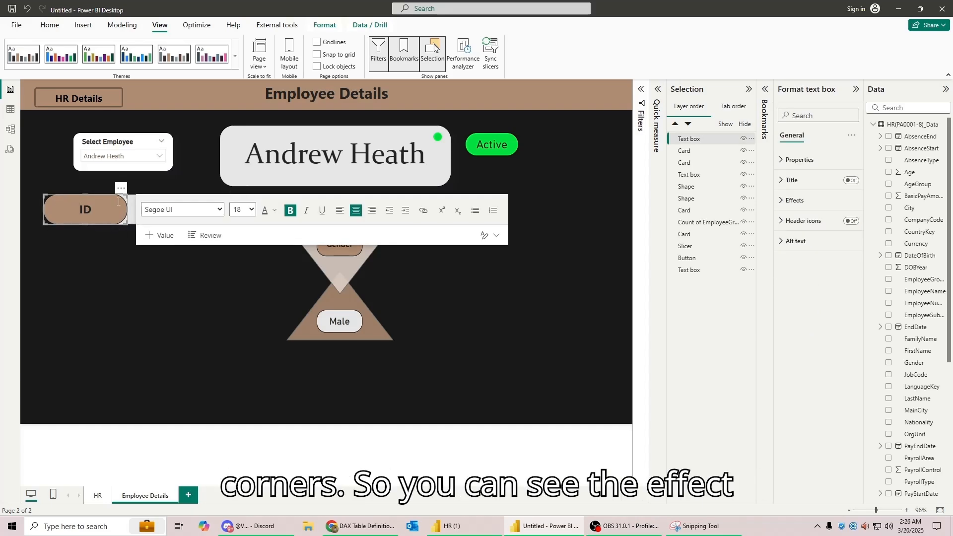
pyautogui.click(796, 200)
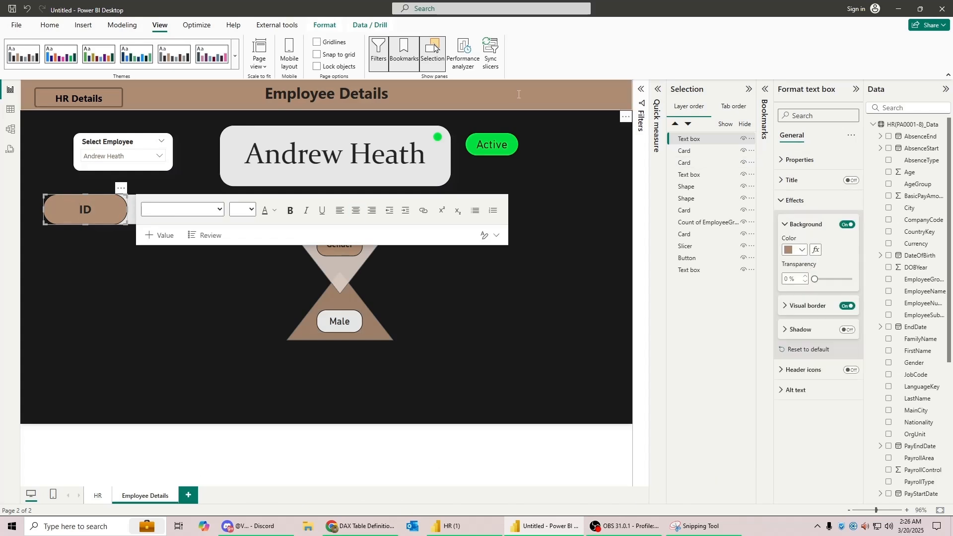
pyautogui.click(807, 305)
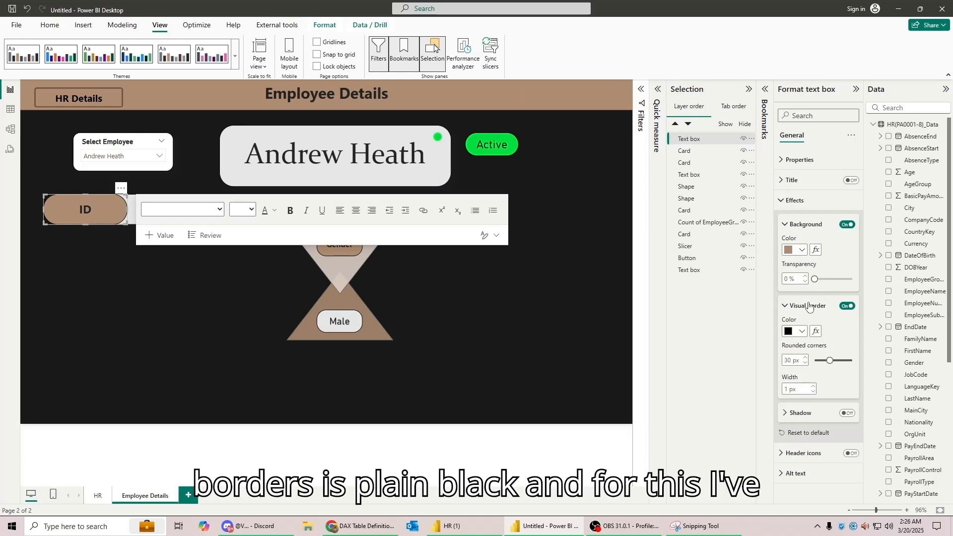
pyautogui.click(808, 305)
pyautogui.click(806, 225)
pyautogui.click(168, 297)
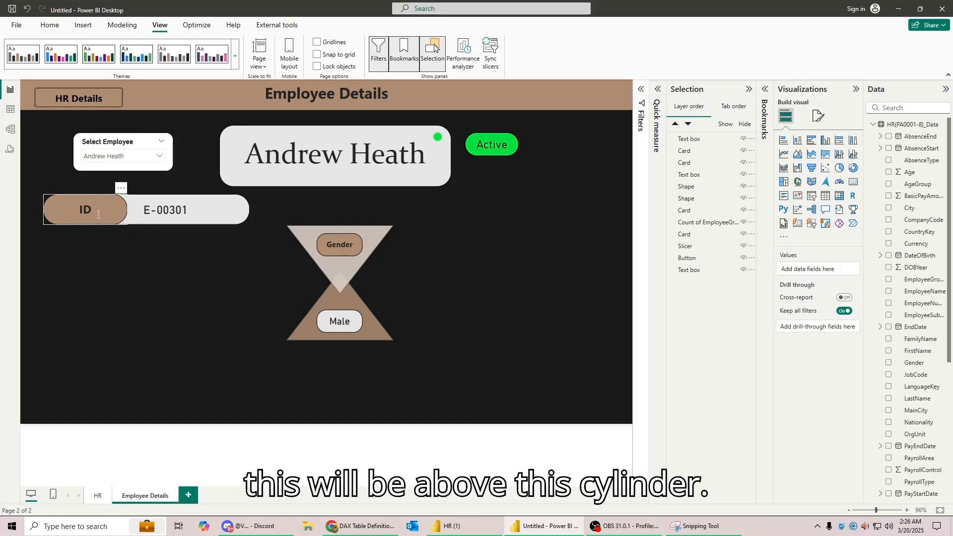
# Examine the First EmployeeNumber card behind the ID label and enclose the label and card in a selection box
pyautogui.click(136, 201)
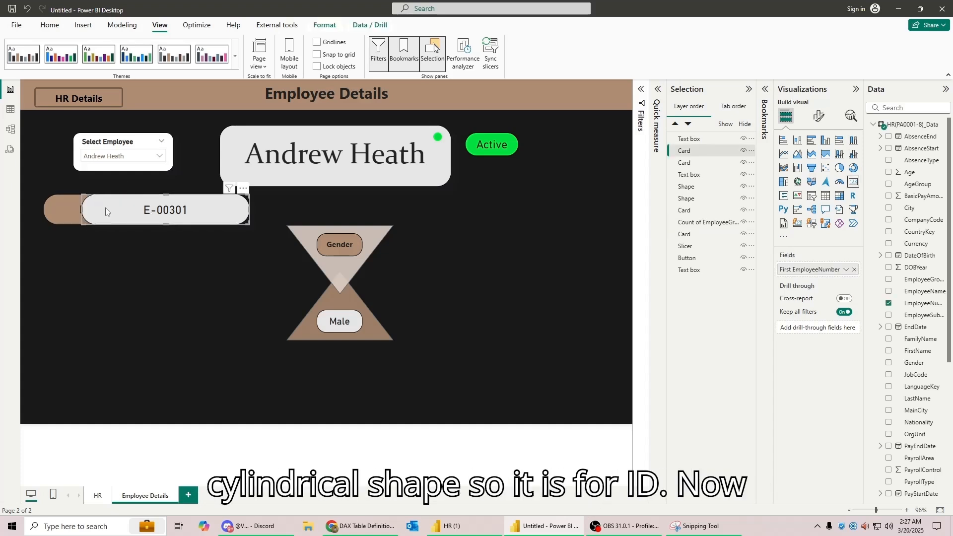
pyautogui.click(74, 217)
pyautogui.moveTo(39, 183); pyautogui.dragTo(270, 246)
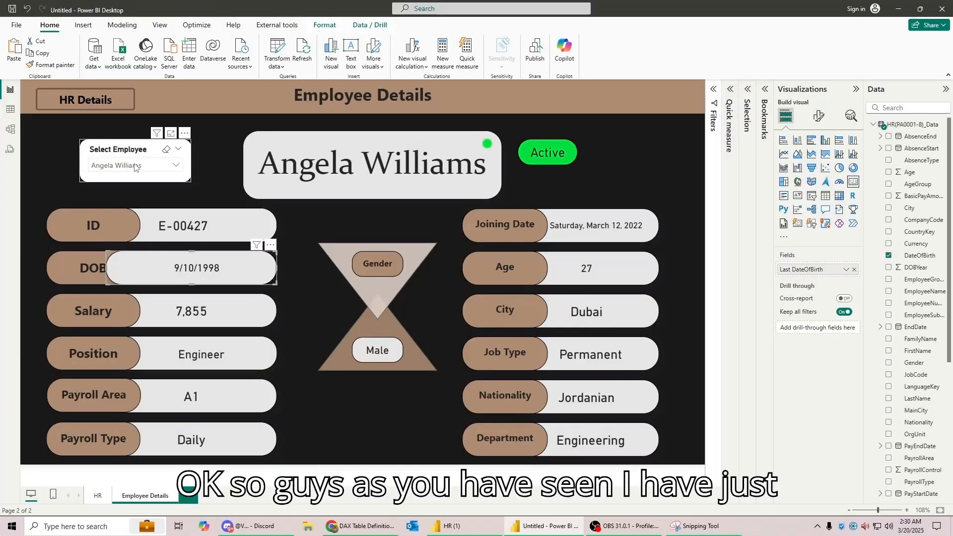
# Change the date format of the Joining Date card's PayStartDate field to dd/mm/yyyy
pyautogui.click(63, 207)
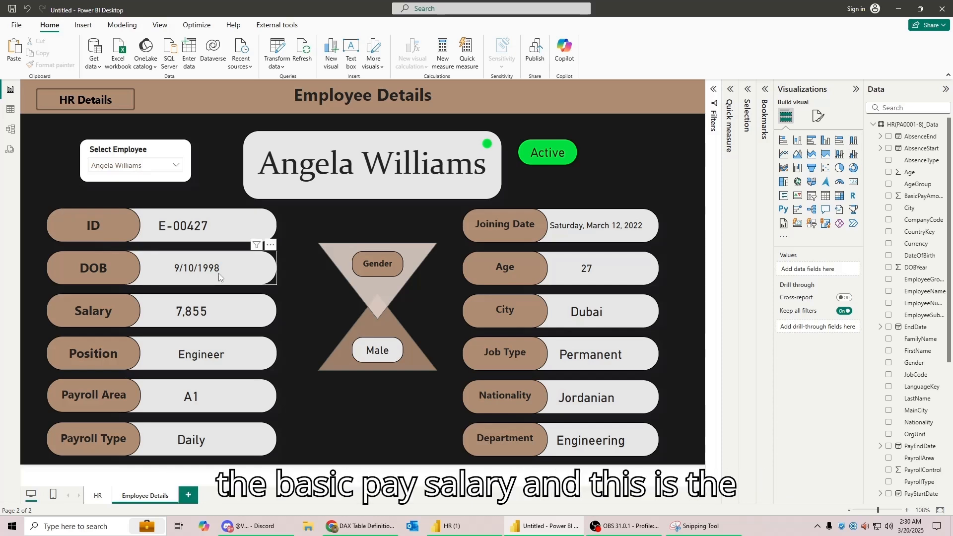
pyautogui.click(209, 311)
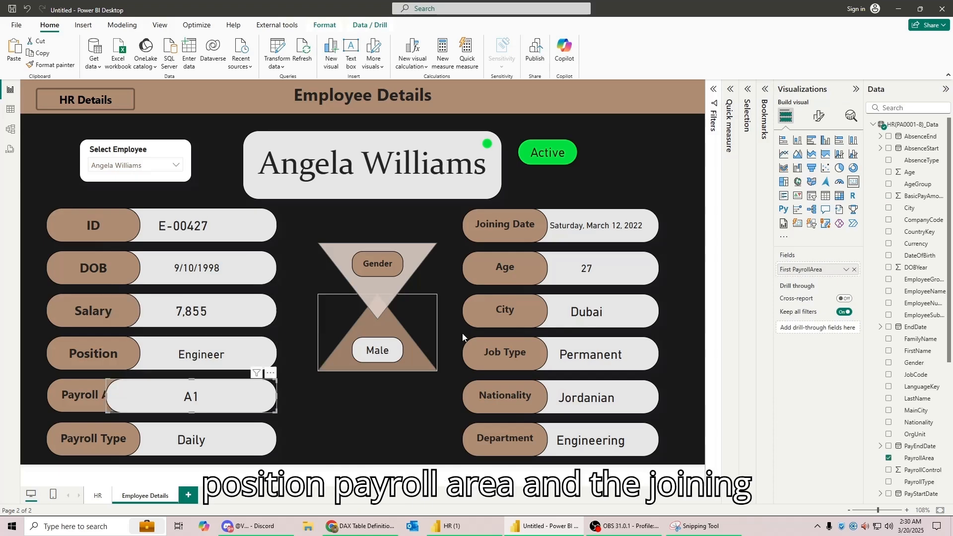
pyautogui.click(601, 226)
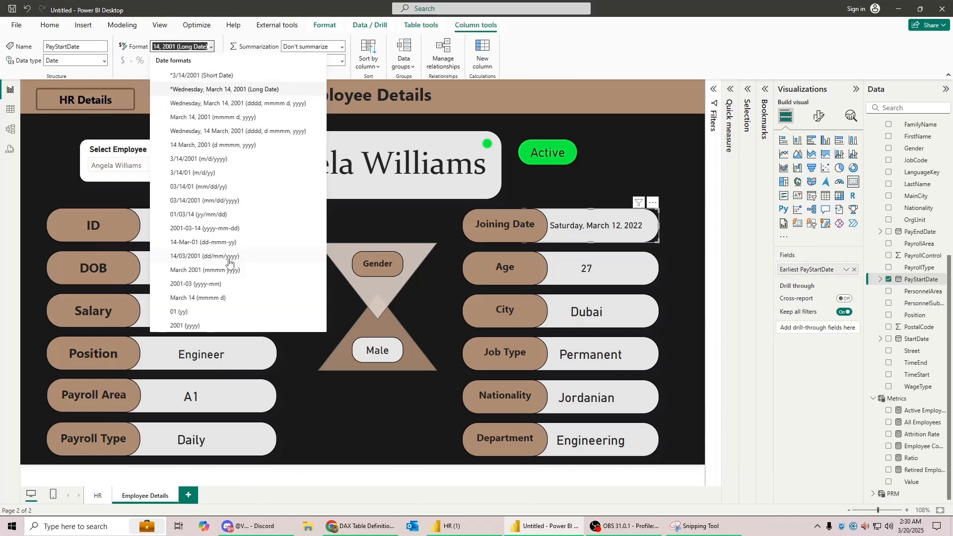
pyautogui.press('Escape')
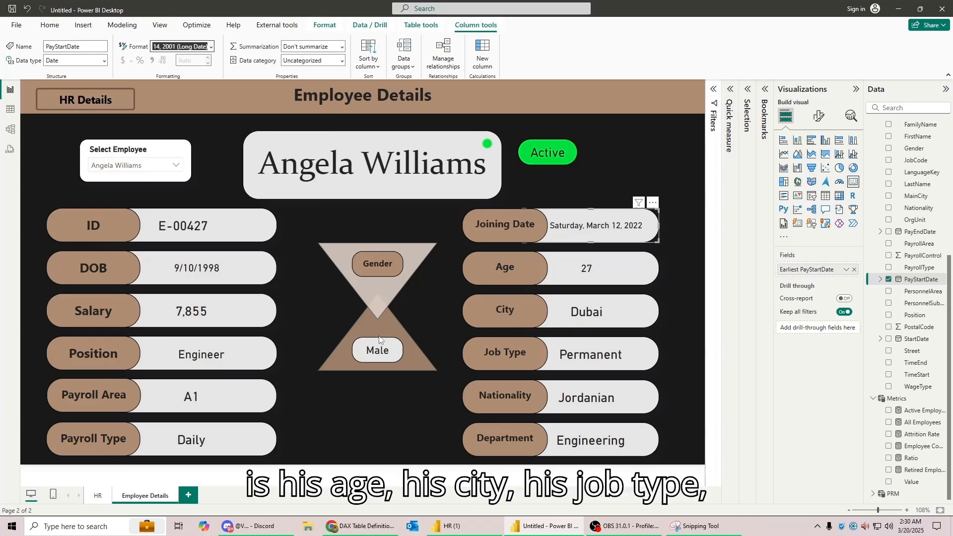
pyautogui.hotkey('ctrl', 'z')
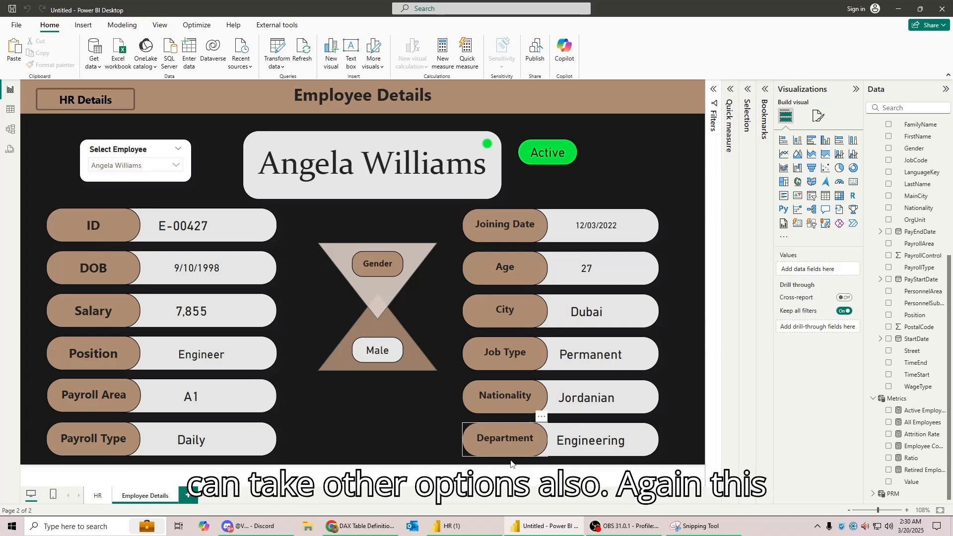
# Choose different employees in the Select Employee slicer to check the detail cards and the status indicator
pyautogui.click(176, 165)
pyautogui.click(116, 254)
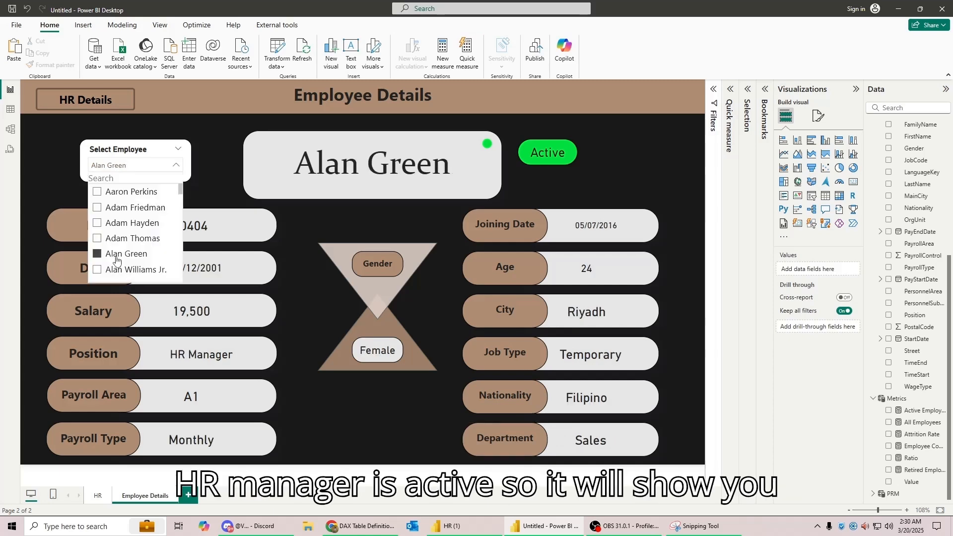
pyautogui.scroll(-5, 133, 261)
pyautogui.click(131, 248)
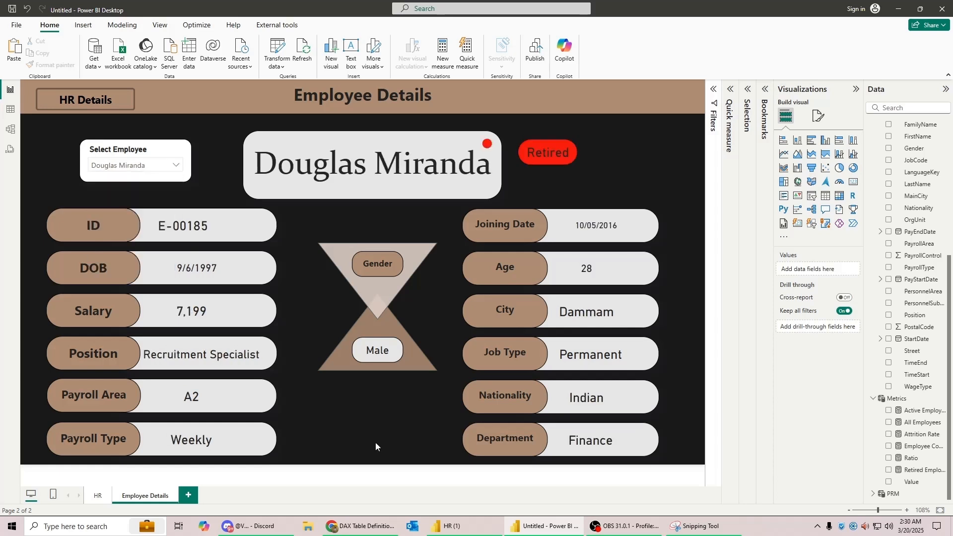
# Test the navigation by following the HR Details link, switching to the Salary Details view and following the employee details link
pyautogui.keyDown('ctrl'); pyautogui.click(71, 108); pyautogui.keyUp('ctrl')
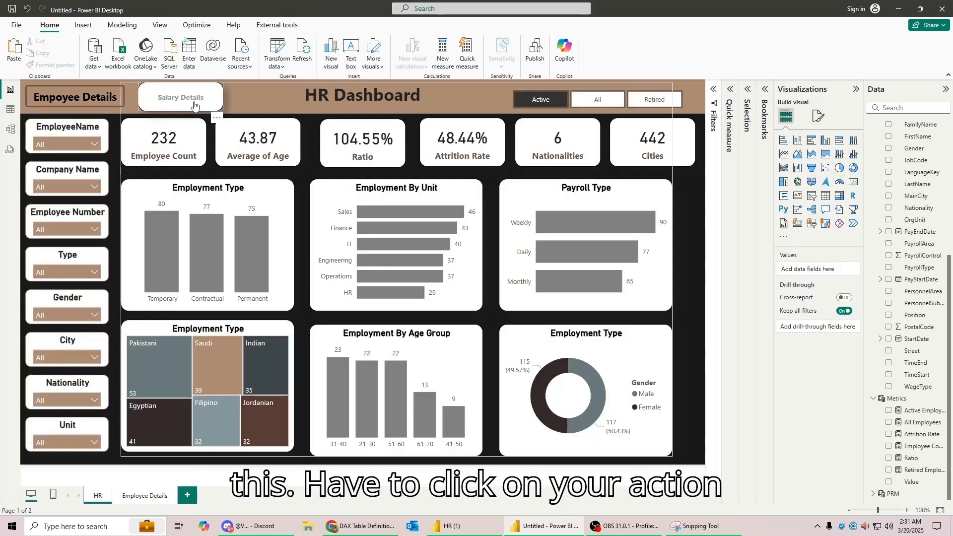
pyautogui.click(202, 103)
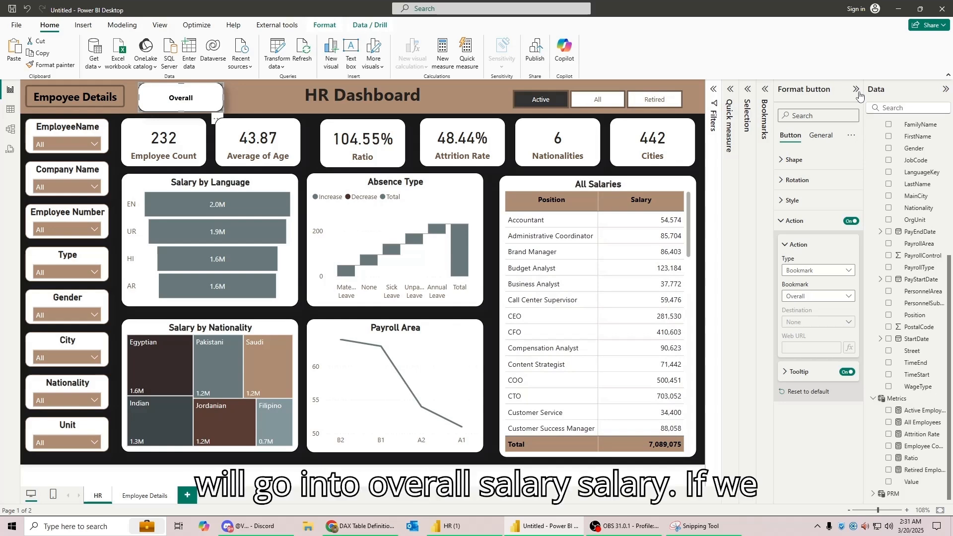
pyautogui.click(856, 89)
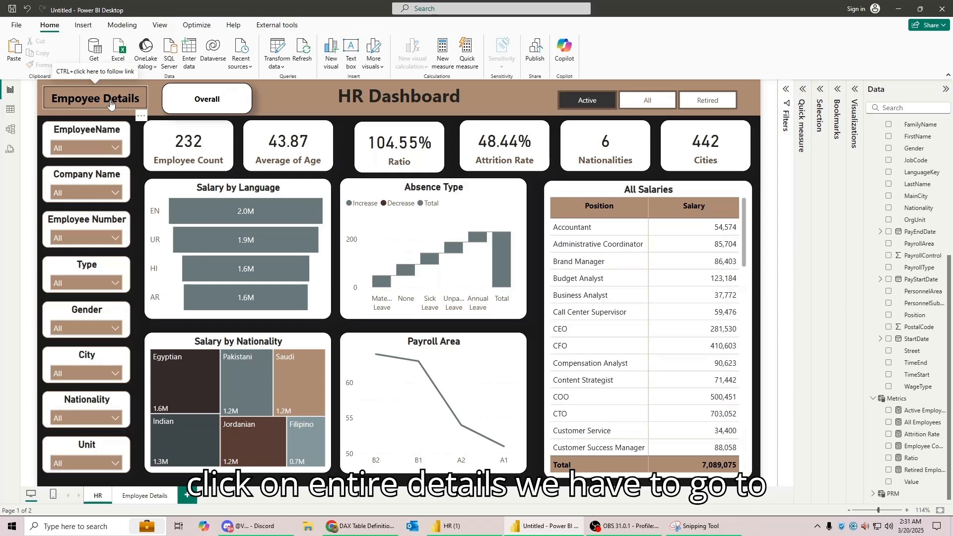
pyautogui.keyDown('ctrl'); pyautogui.click(111, 103); pyautogui.keyUp('ctrl')
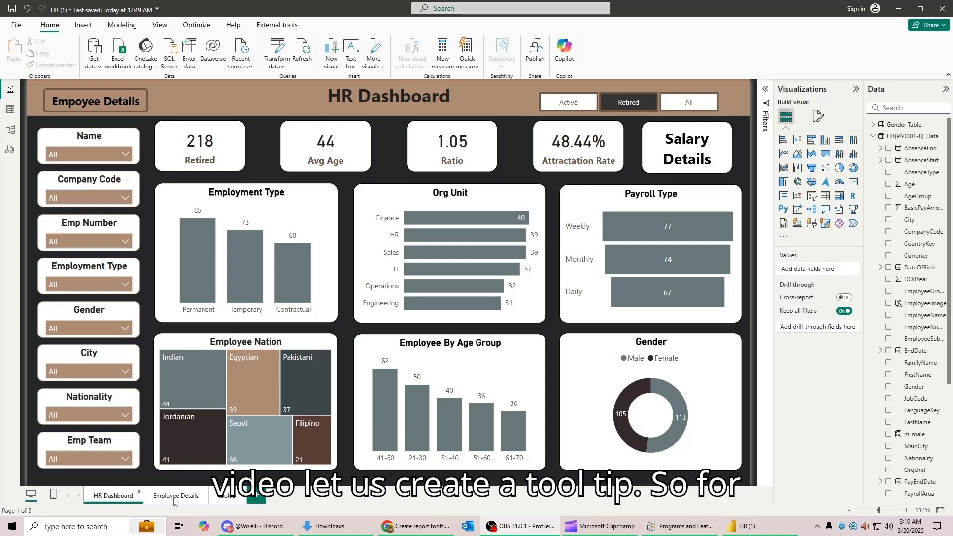
# Open the tooltip page and examine the Male slices of the Active, Retired and All by Gender pie chart
pyautogui.click(223, 497)
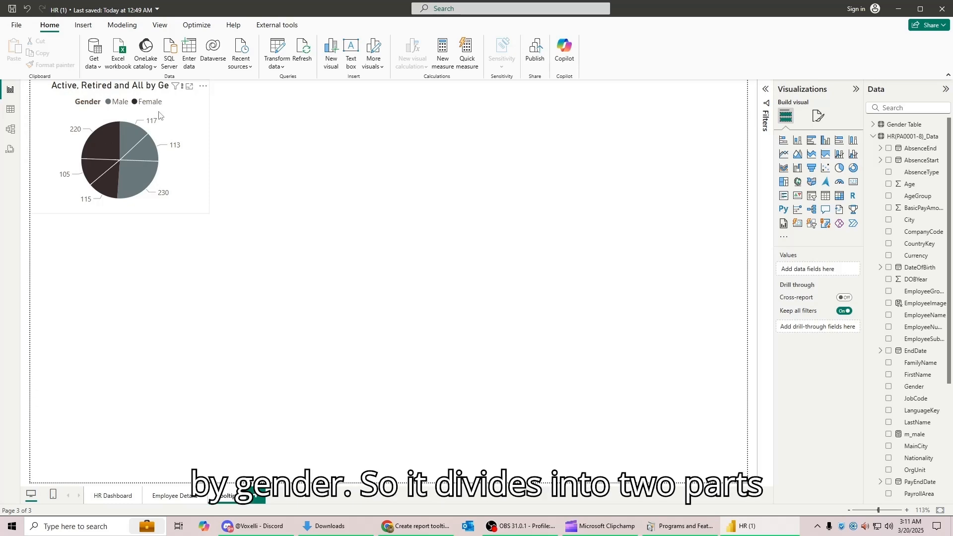
pyautogui.moveTo(139, 150)
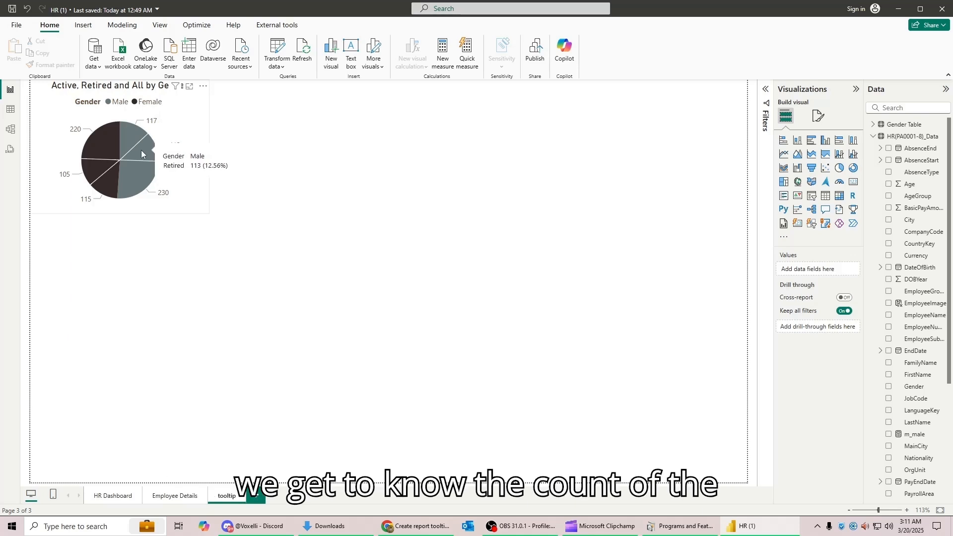
pyautogui.moveTo(138, 181)
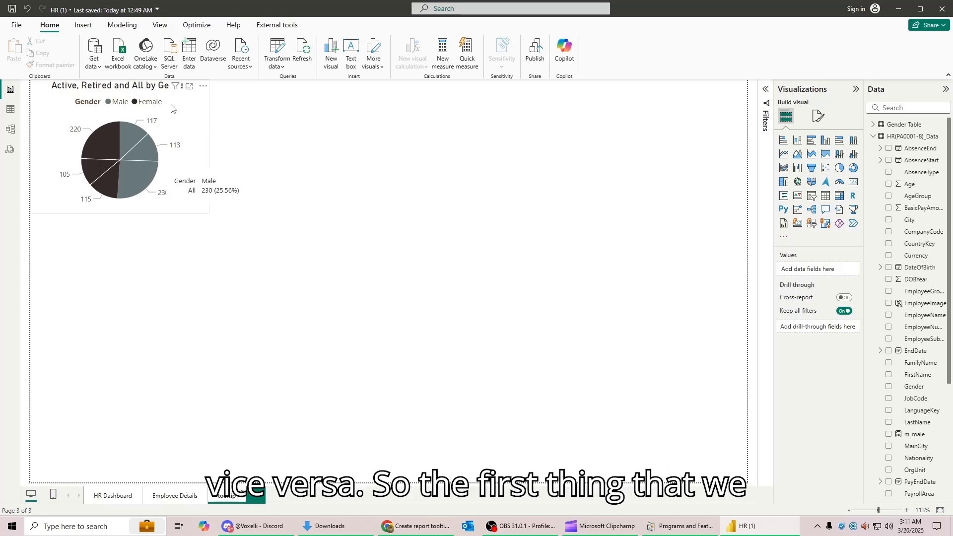
# Enable the tooltip page's "Allow use as tooltip" option in its page information settings
pyautogui.click(819, 118)
pyautogui.click(810, 164)
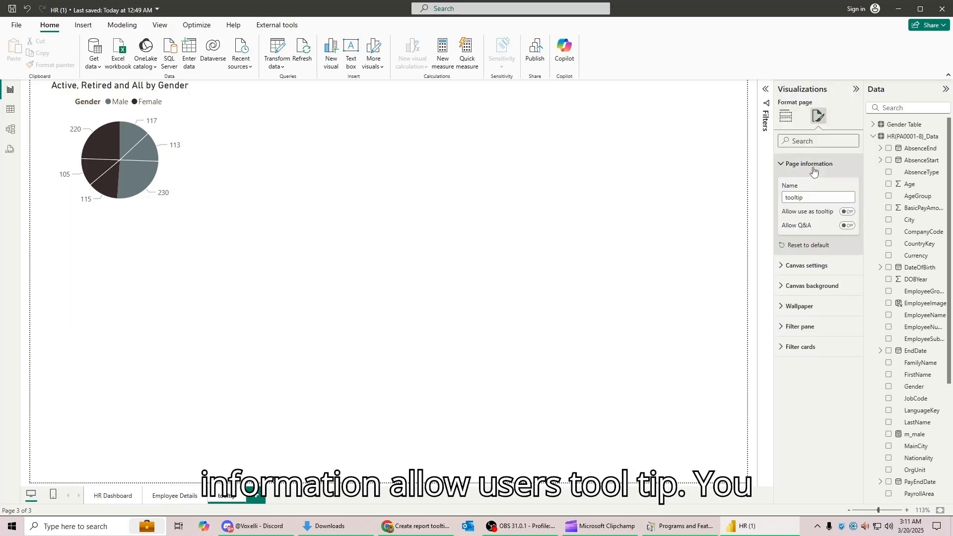
pyautogui.click(846, 212)
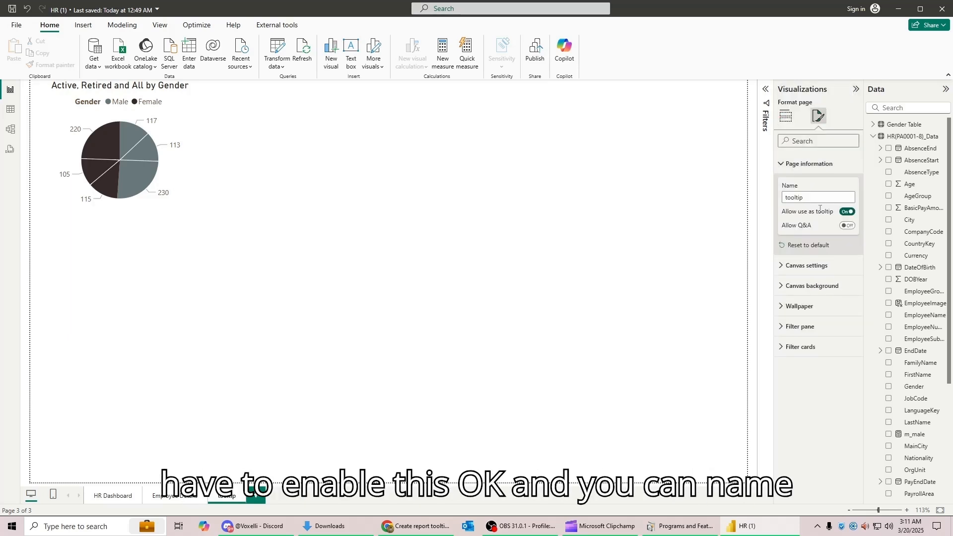
# Set the tooltip page's canvas type to Tooltip and hide the page from report viewers
pyautogui.click(794, 165)
pyautogui.click(799, 184)
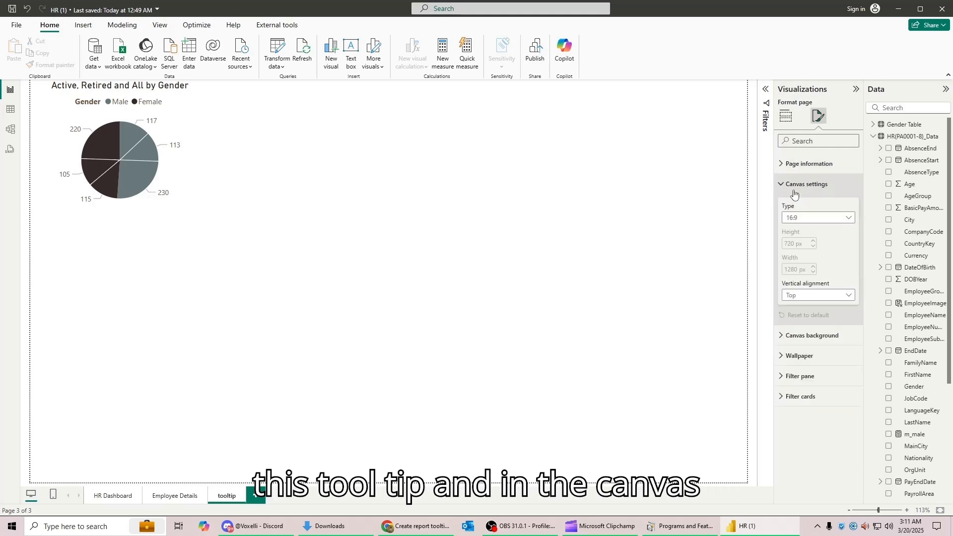
pyautogui.click(786, 219)
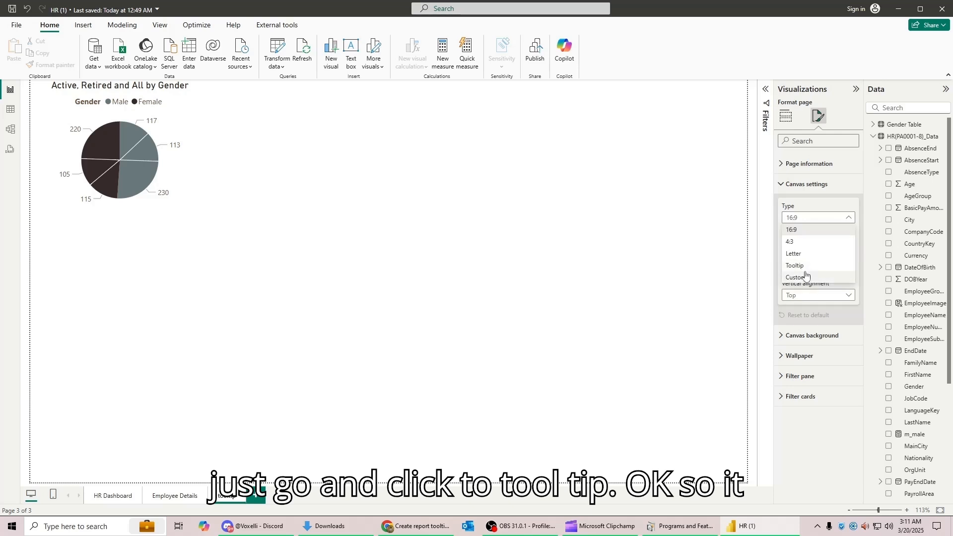
pyautogui.click(801, 267)
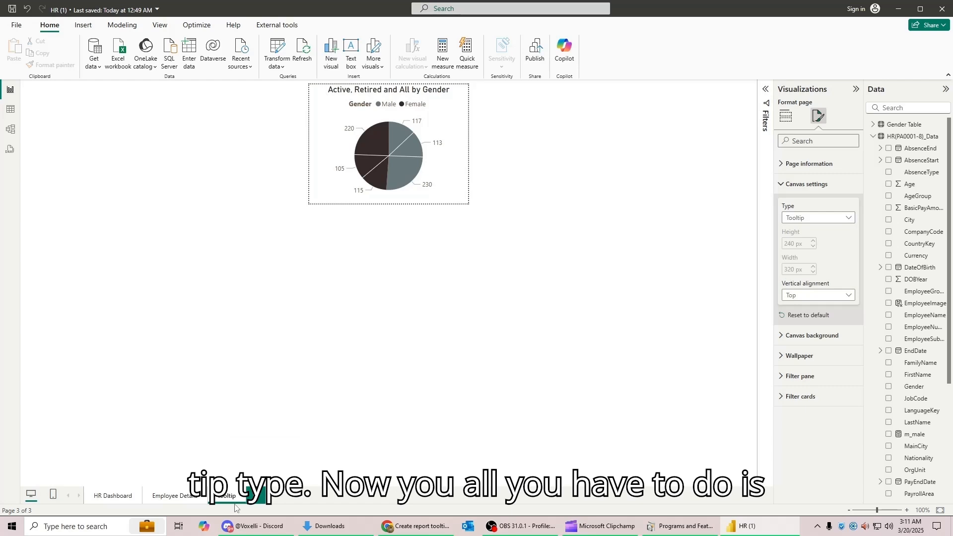
pyautogui.rightClick(249, 497)
pyautogui.click(247, 479)
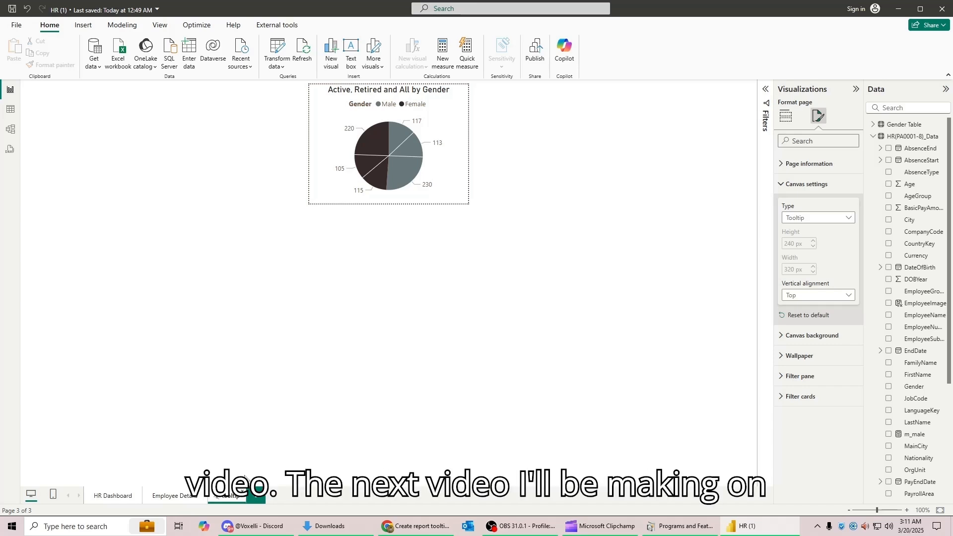
pyautogui.click(160, 24)
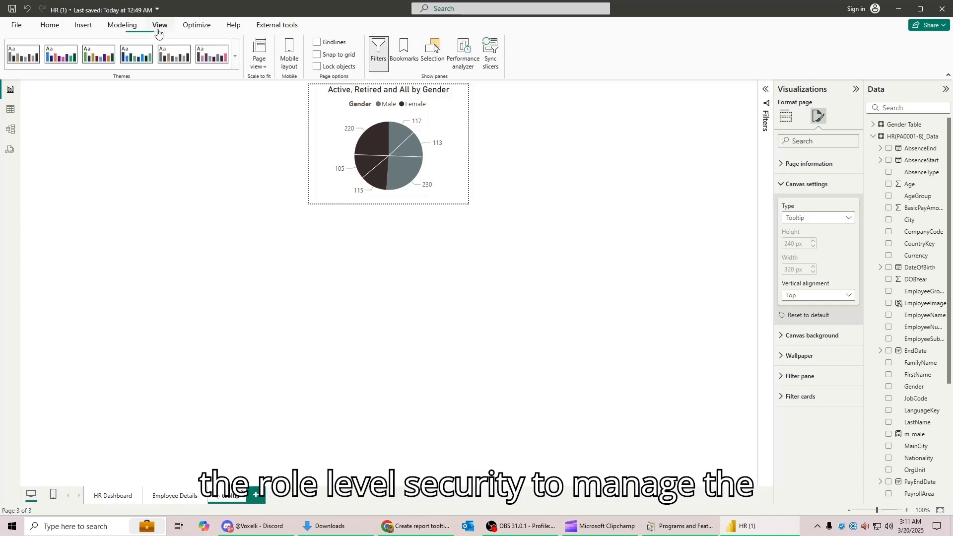
pyautogui.click(122, 25)
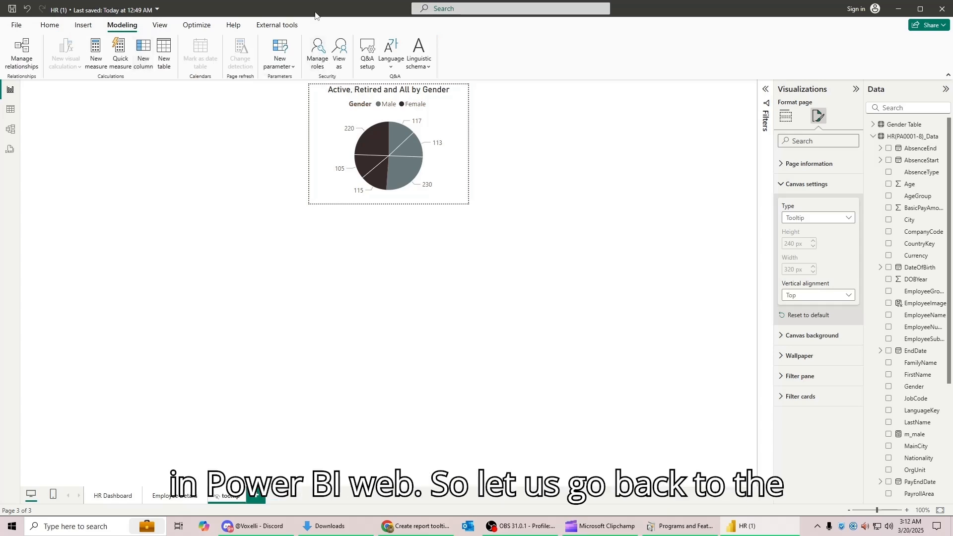
# Check the gender tooltip on the HR Dashboard's Employment Type, Org Unit and Employee Nation charts, and the tooltip assigned to Employment Type
pyautogui.click(122, 496)
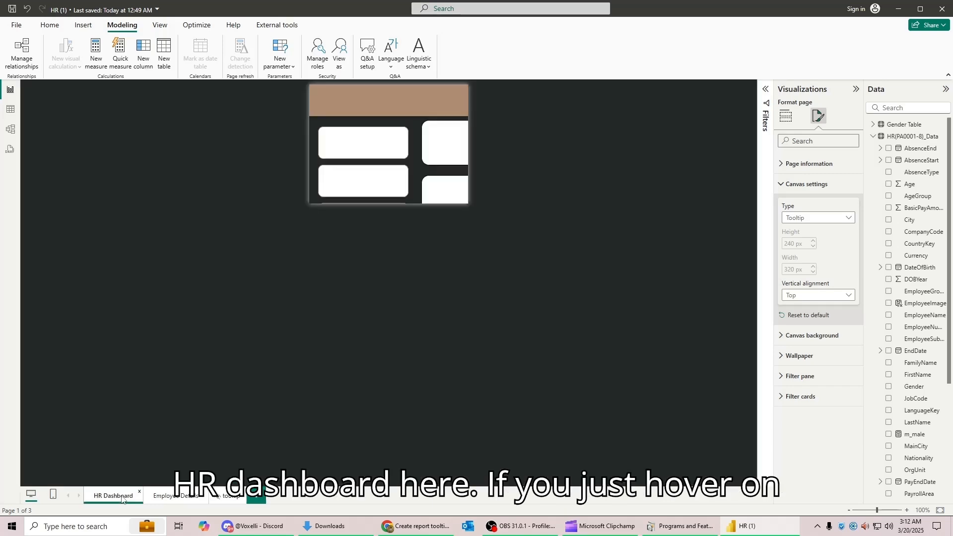
pyautogui.moveTo(196, 280)
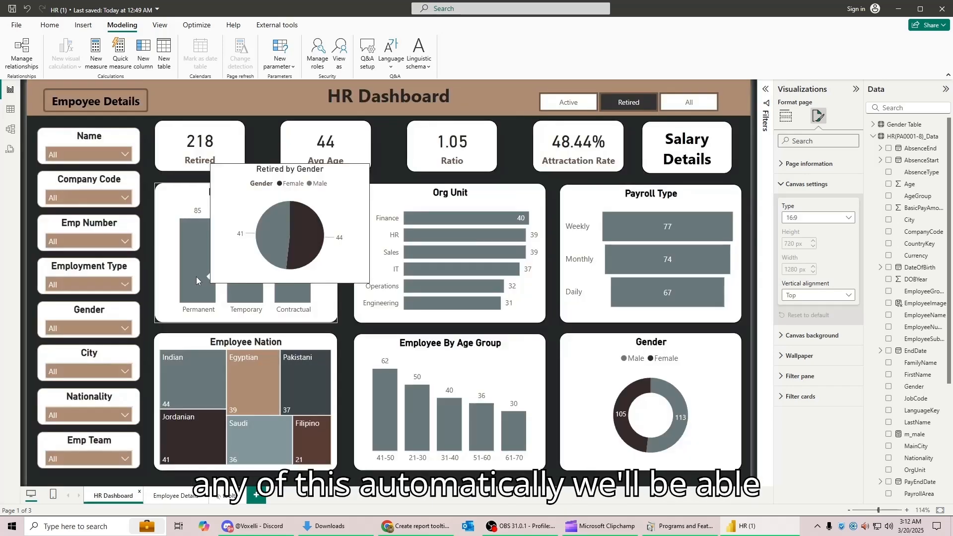
pyautogui.click(196, 276)
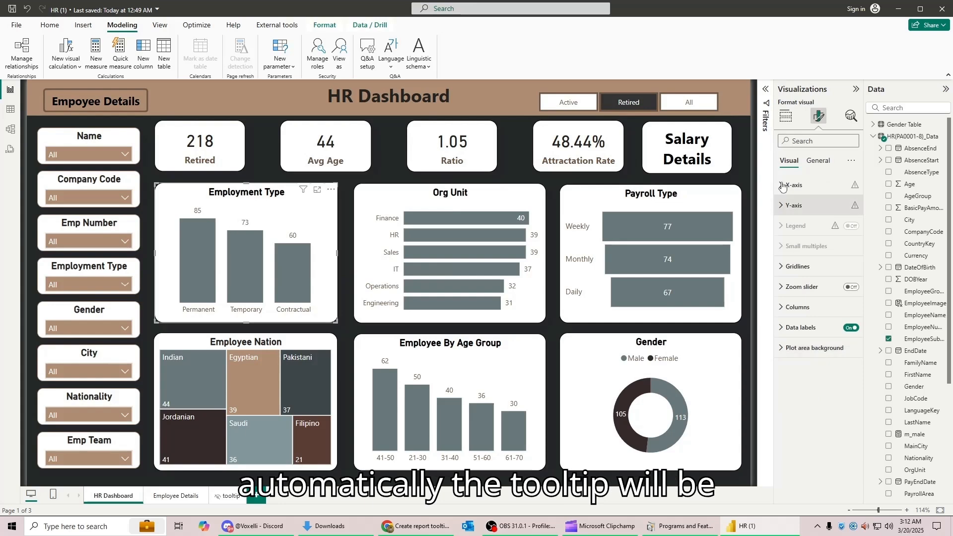
pyautogui.click(785, 118)
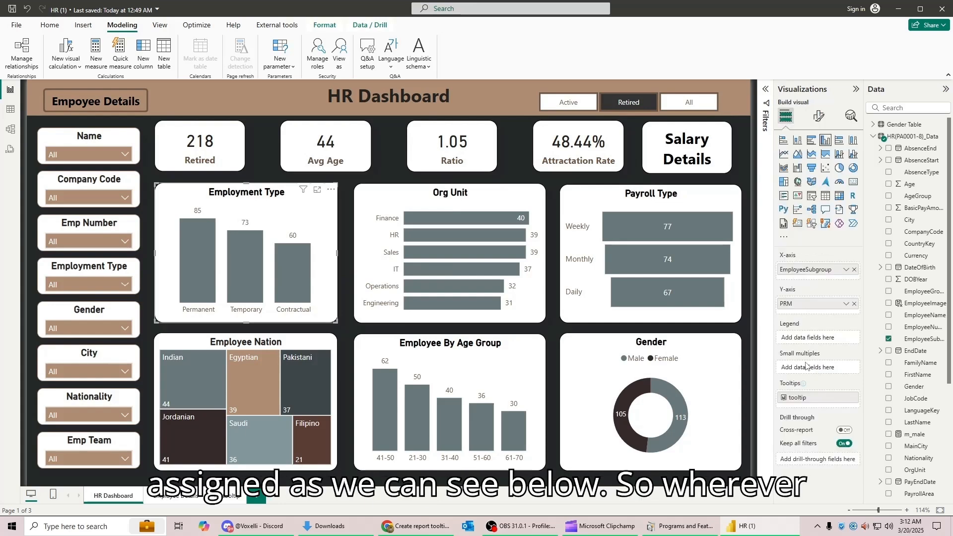
pyautogui.moveTo(438, 236)
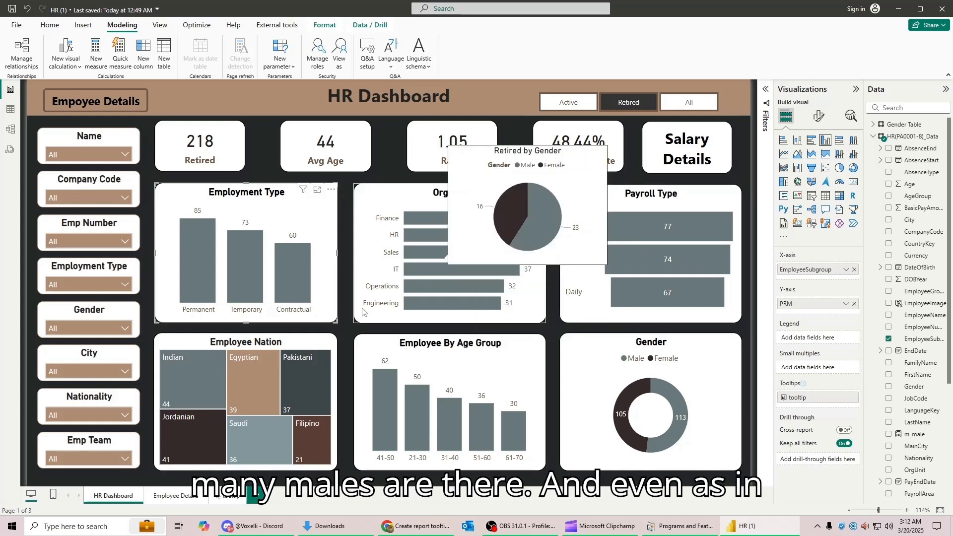
pyautogui.moveTo(179, 388)
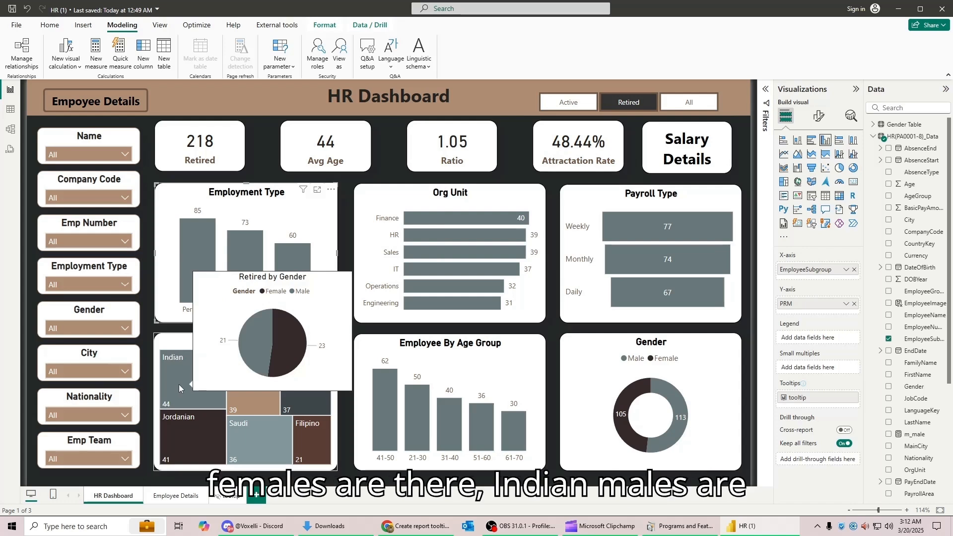